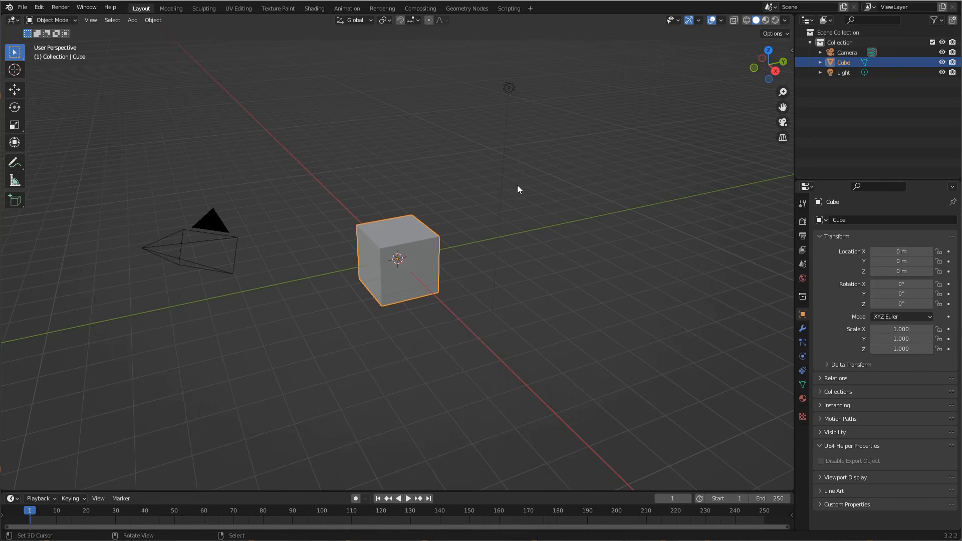
# Show the Ucupaint settings in the viewport sidebar and switch the viewport to Material Preview shading
pyautogui.press('n')
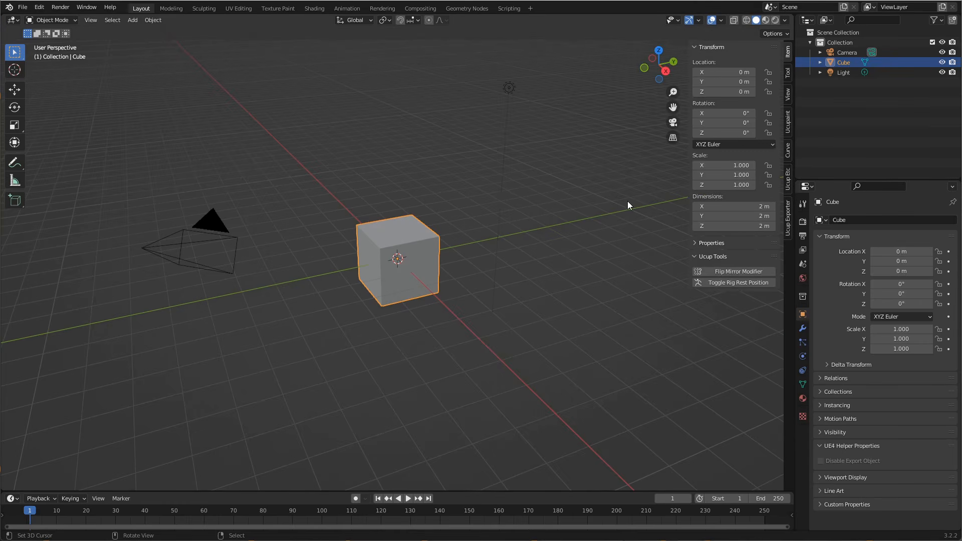
pyautogui.click(787, 119)
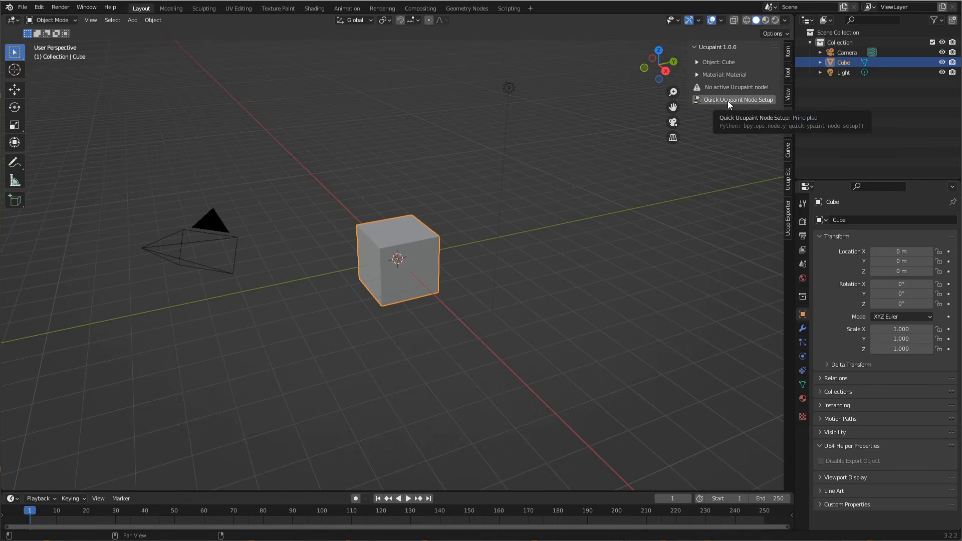
pyautogui.click(764, 21)
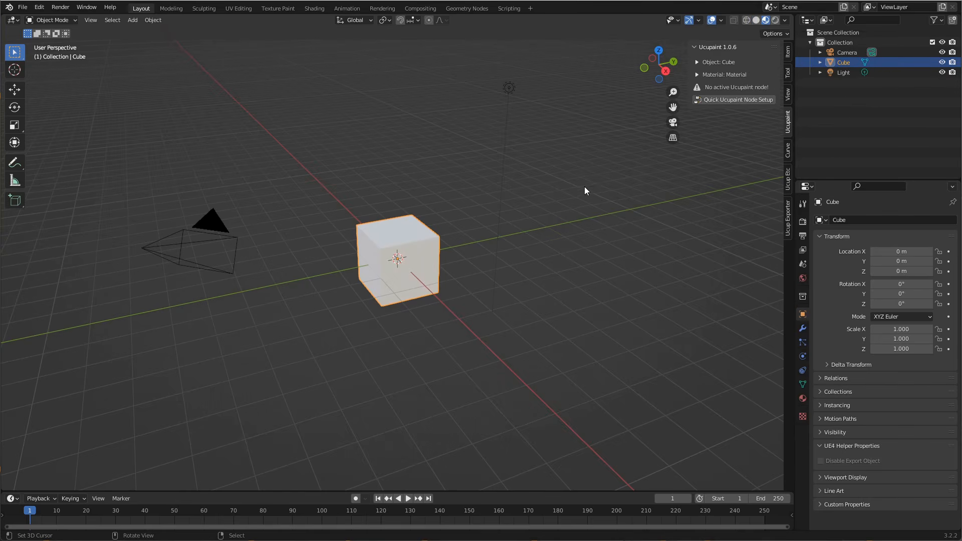
# Delete the default cube and add a Monkey mesh in its place
pyautogui.moveTo(467, 246); pyautogui.dragTo(477, 257, button='middle')
pyautogui.scroll(4, 477, 255)
pyautogui.press('x')
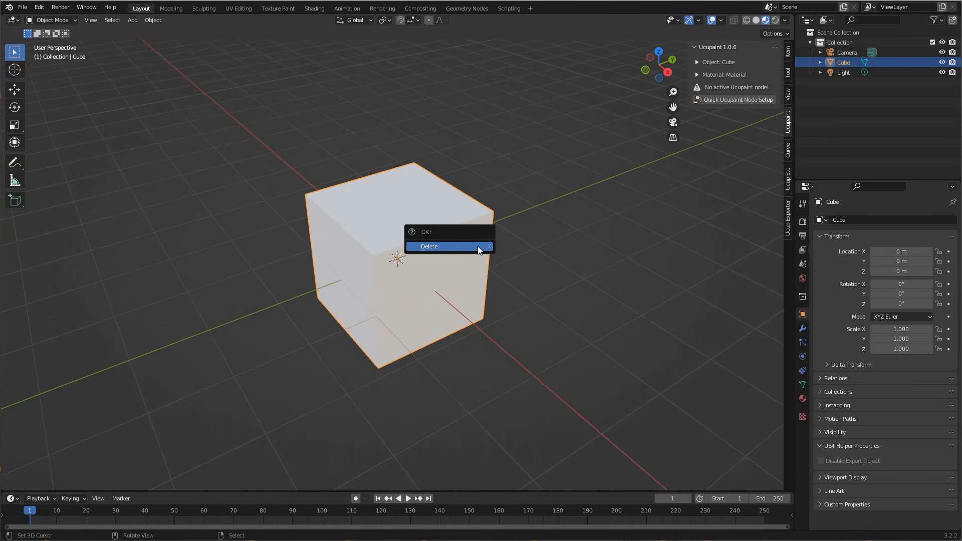
pyautogui.click(477, 245)
pyautogui.hotkey('shift', 'a')
pyautogui.moveTo(489, 243)
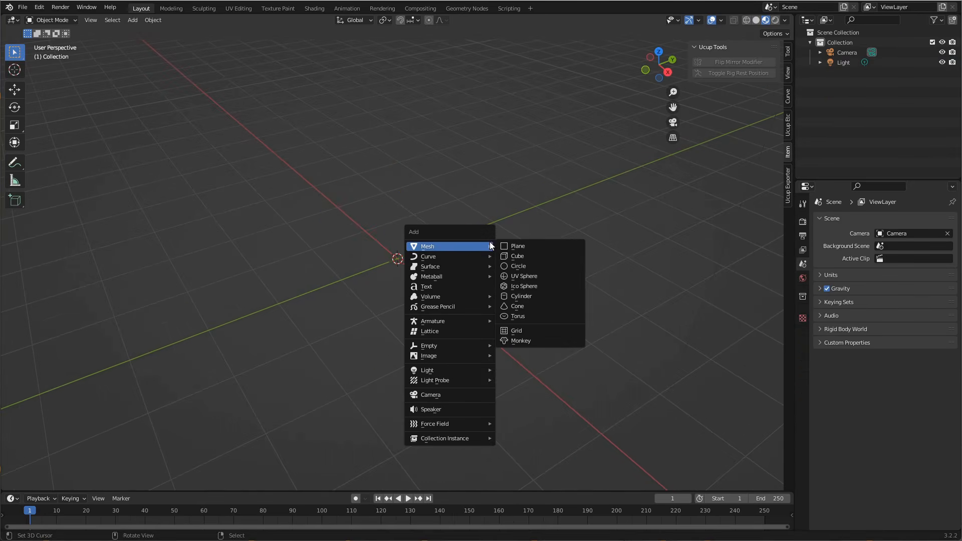
pyautogui.click(548, 340)
pyautogui.scroll(2, 430, 302)
pyautogui.moveTo(431, 302); pyautogui.dragTo(497, 280, button='middle')
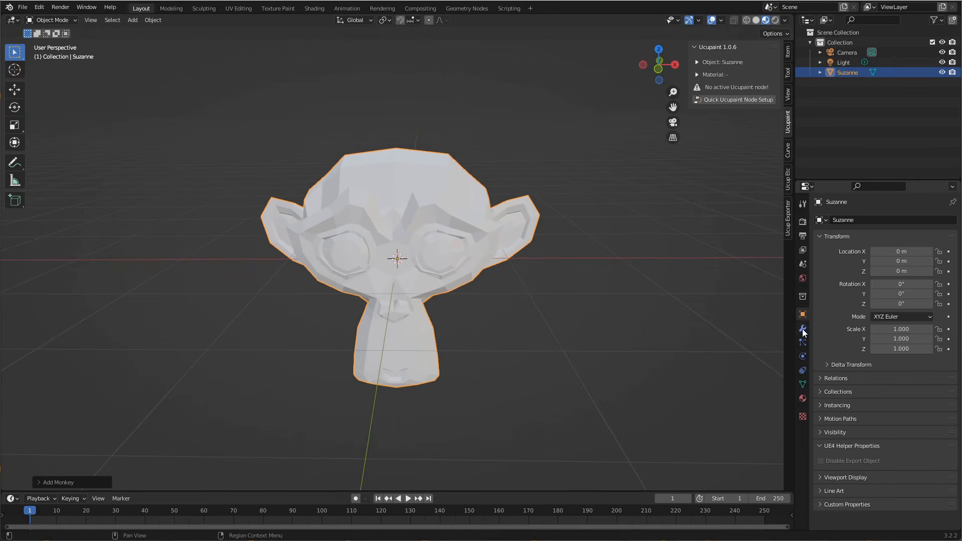
# Add a Subdivision Surface modifier to the monkey and shade it smooth
pyautogui.click(803, 328)
pyautogui.click(856, 220)
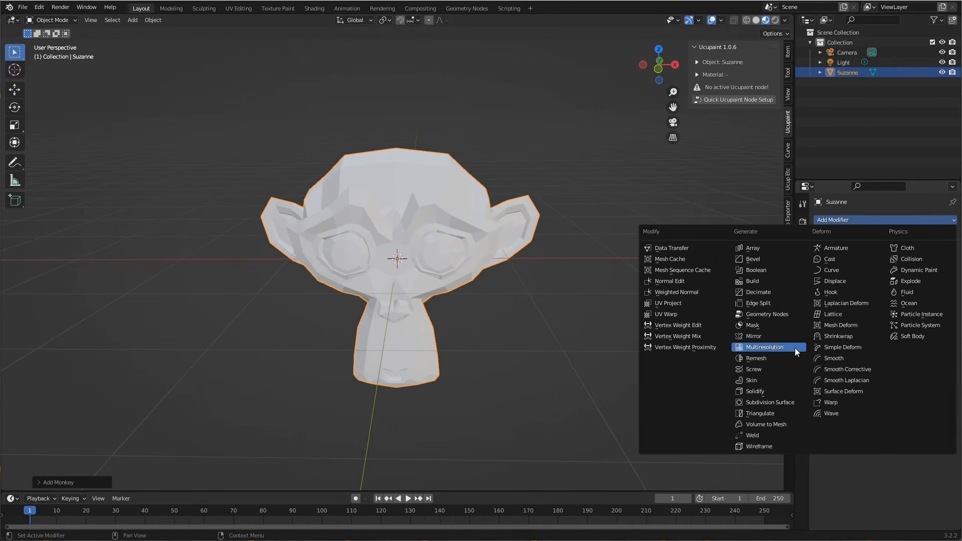
pyautogui.click(784, 405)
pyautogui.rightClick(492, 254)
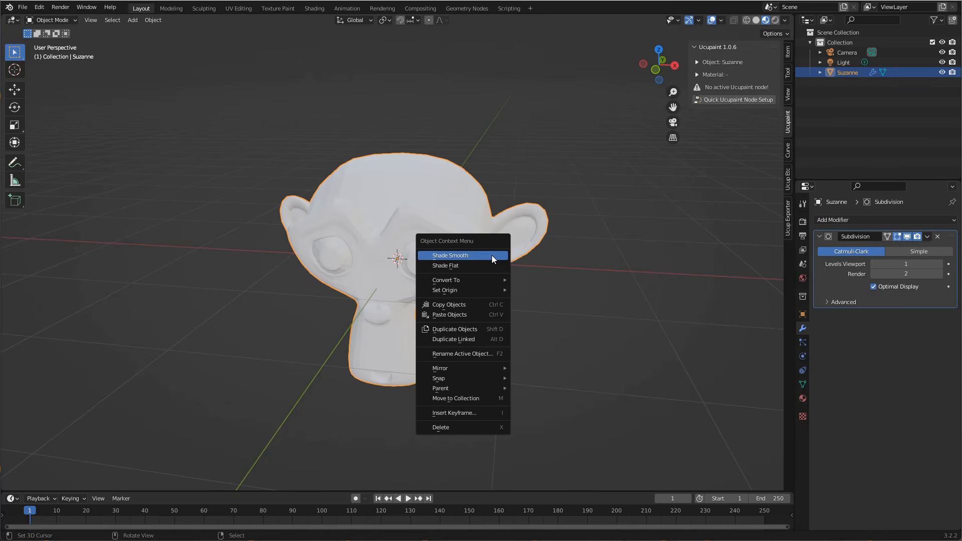
pyautogui.click(490, 254)
pyautogui.moveTo(491, 254); pyautogui.dragTo(433, 283, button='middle')
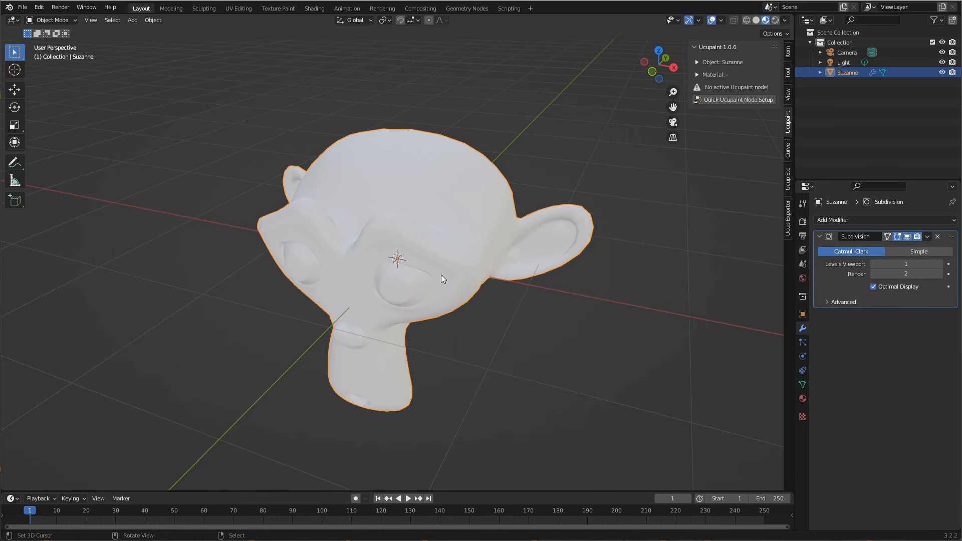
# Split the 3D viewport, turn the new area into a UV Editor and view the monkey's UV layout in Edit Mode
pyautogui.moveTo(3, 488); pyautogui.dragTo(346, 465)
pyautogui.click(12, 20)
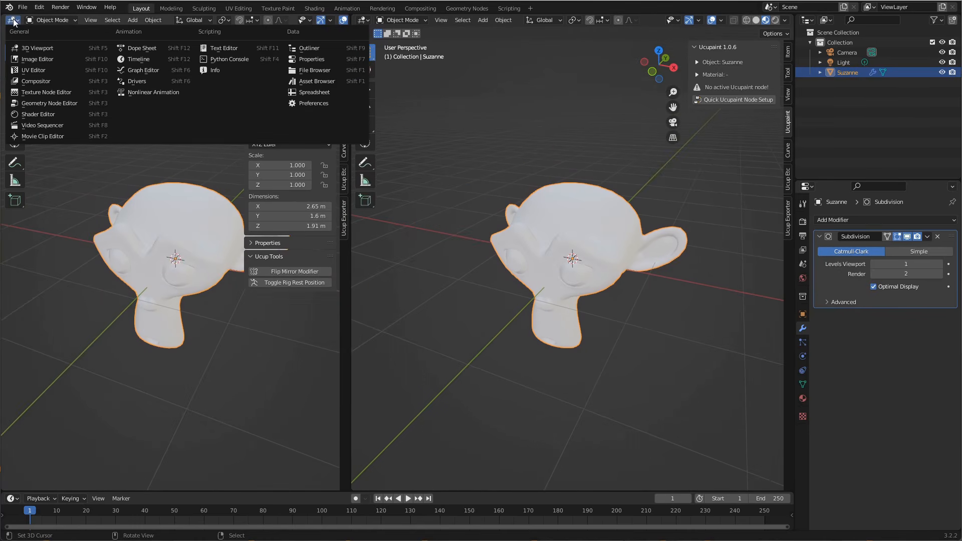
pyautogui.click(43, 73)
pyautogui.press('Tab')
pyautogui.scroll(4, 586, 233)
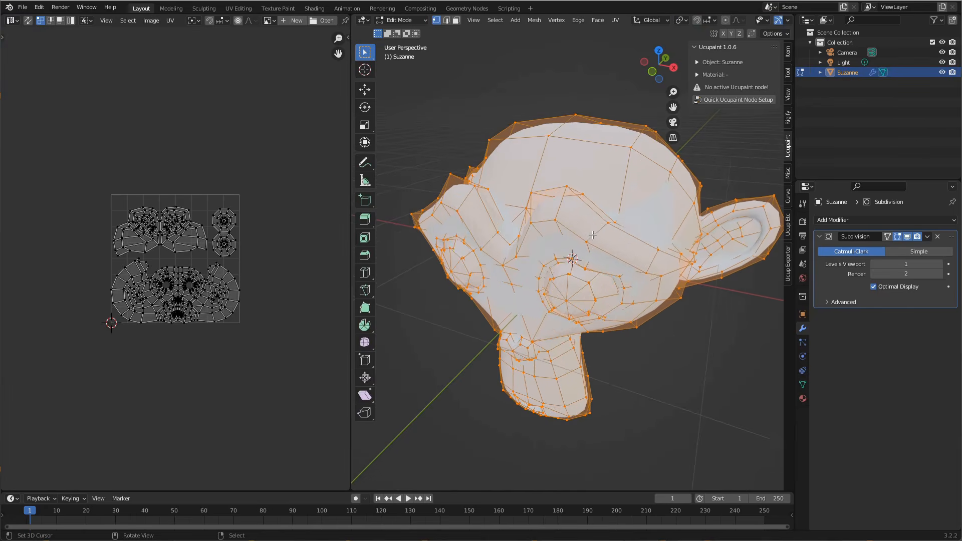
pyautogui.scroll(4, 212, 271)
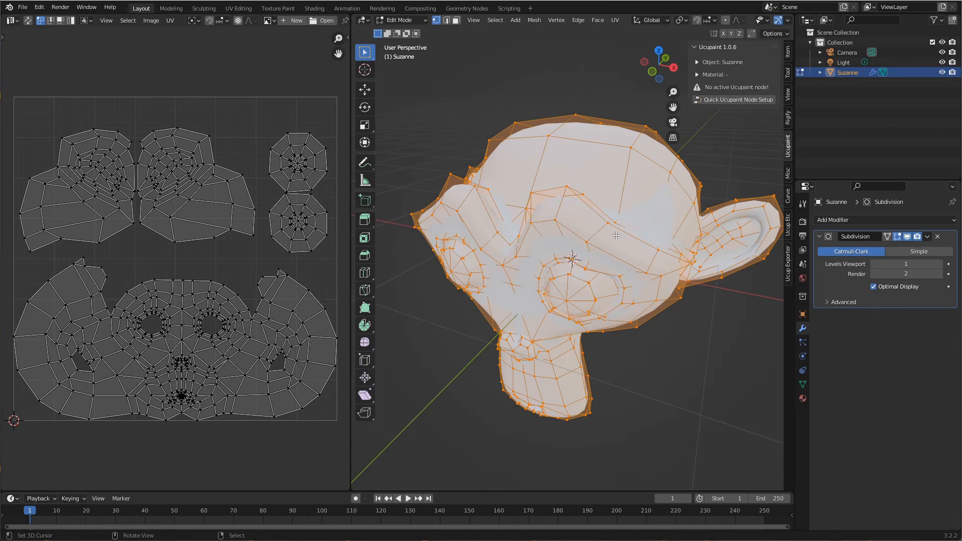
pyautogui.press('Tab')
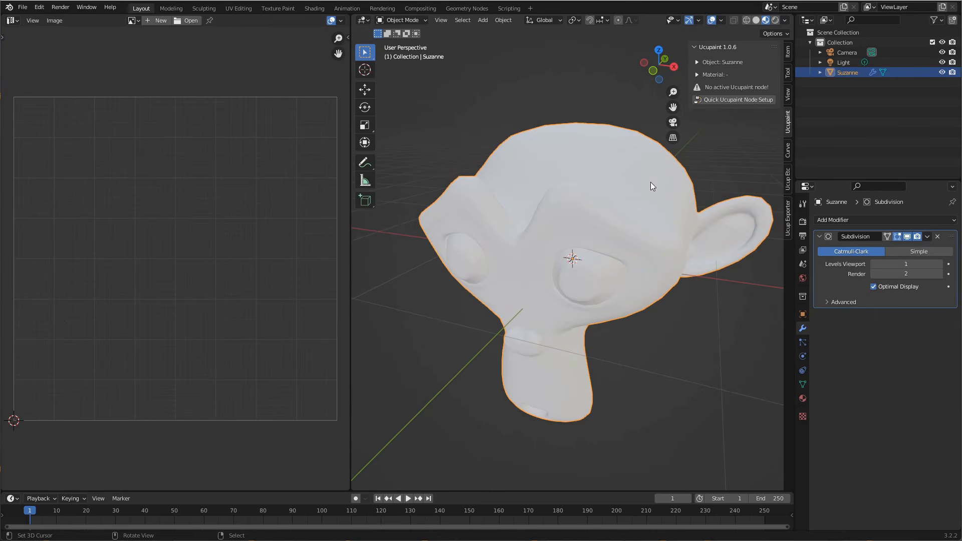
# Run the Quick Ucupaint Node Setup with type Principled and Color, Metallic, Roughness and Normal channels, and widen the sidebar
pyautogui.click(739, 100)
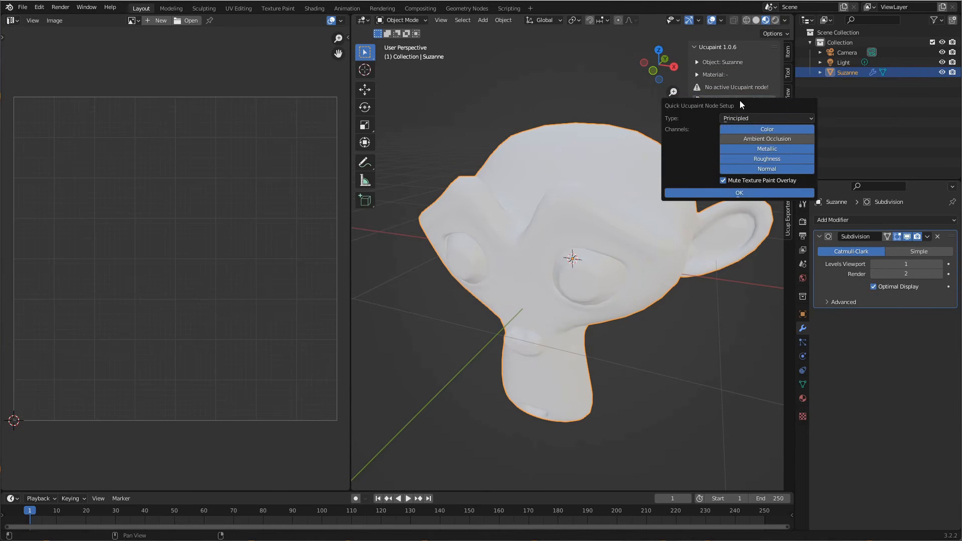
pyautogui.click(755, 192)
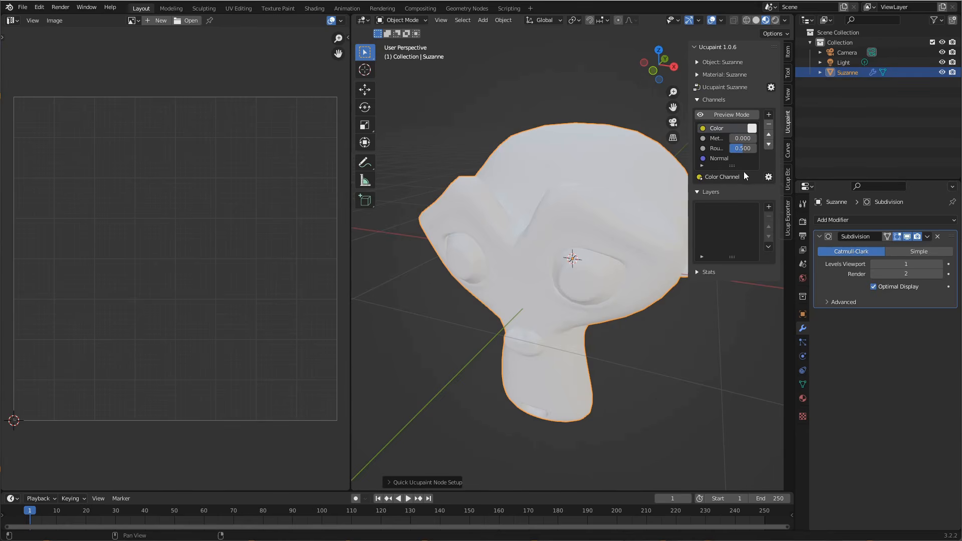
pyautogui.moveTo(689, 156); pyautogui.dragTo(642, 156)
pyautogui.keyDown('shift'); pyautogui.moveTo(597, 216); pyautogui.dragTo(562, 216, button='middle'); pyautogui.keyUp('shift')
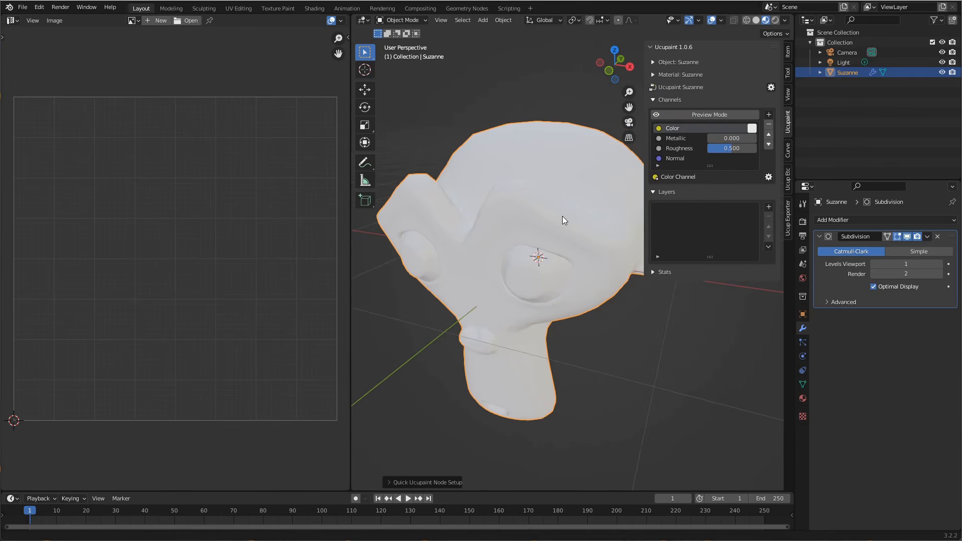
# Add a 1024 × 1024 New Image layer named Suzanne Layer on the Color channel, with Mix blending, UVMap and Use Image Atlas
pyautogui.click(768, 208)
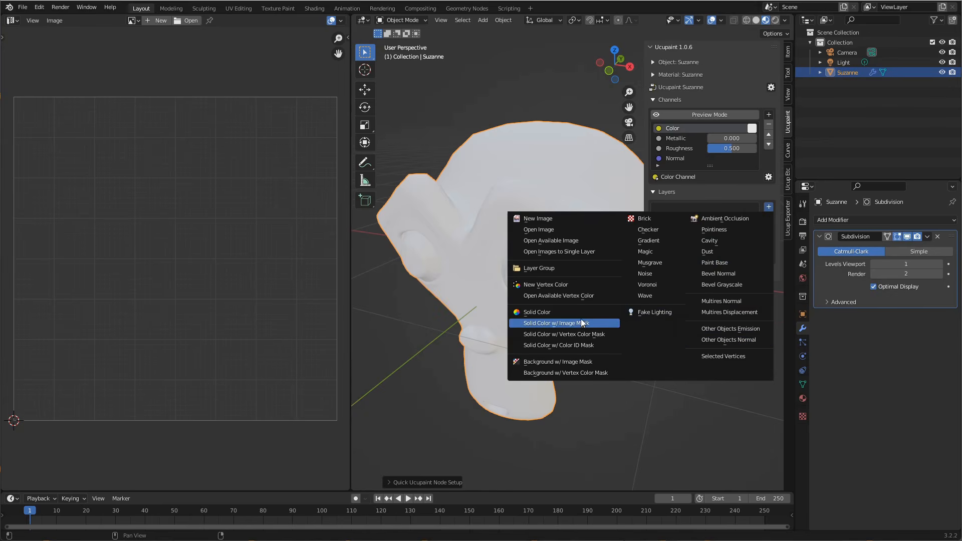
pyautogui.click(554, 218)
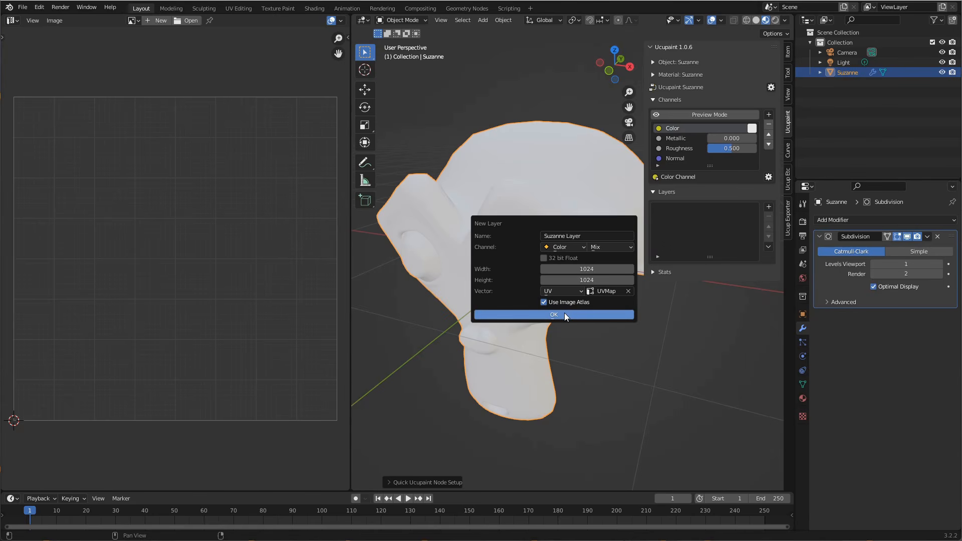
pyautogui.click(565, 315)
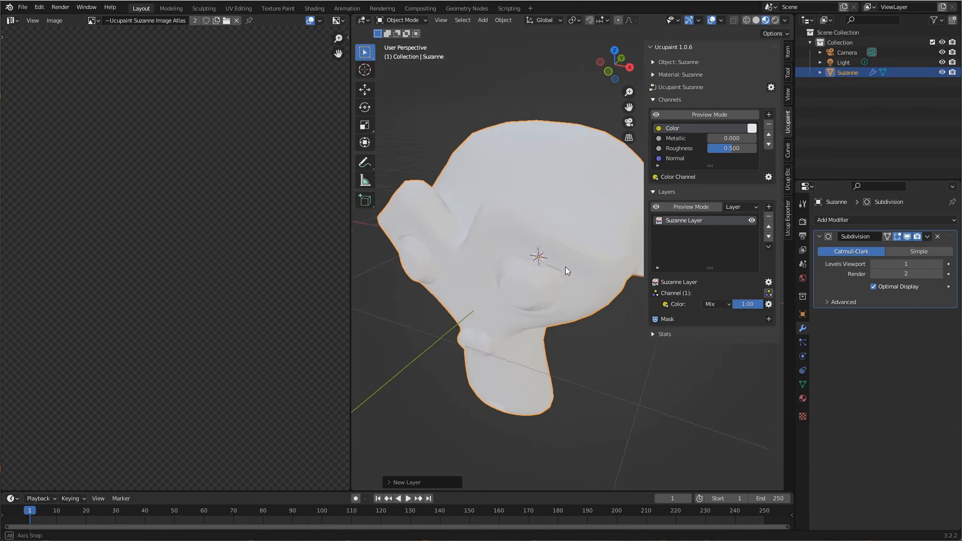
pyautogui.scroll(-5, 276, 254)
pyautogui.scroll(4, 258, 256)
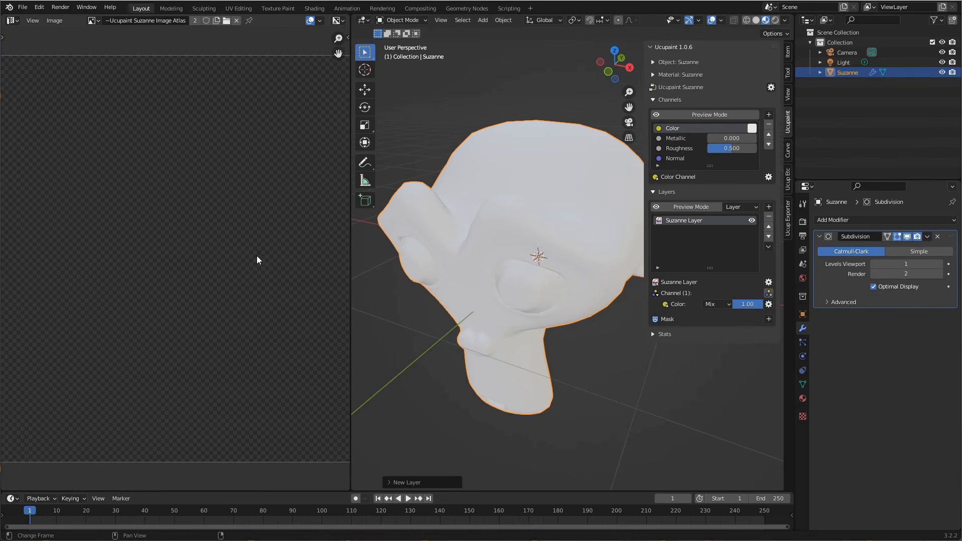
pyautogui.scroll(-2, 256, 256)
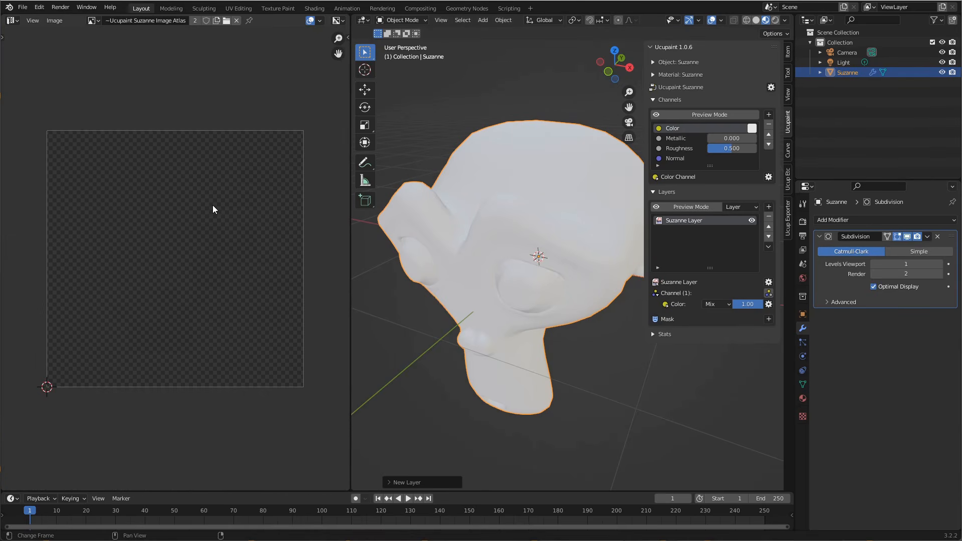
pyautogui.scroll(1, 211, 210)
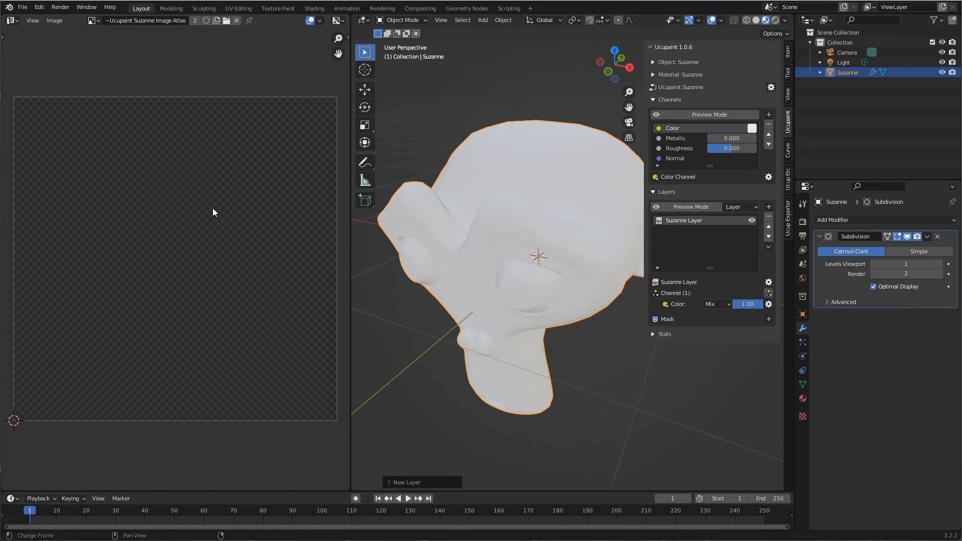
# Switch Suzanne to Texture Paint mode and set the brush color to orange with hue 0.091, saturation 0.792 and value 1.000
pyautogui.moveTo(551, 221); pyautogui.dragTo(549, 224, button='middle')
pyautogui.hotkey('ctrl', 'Tab')
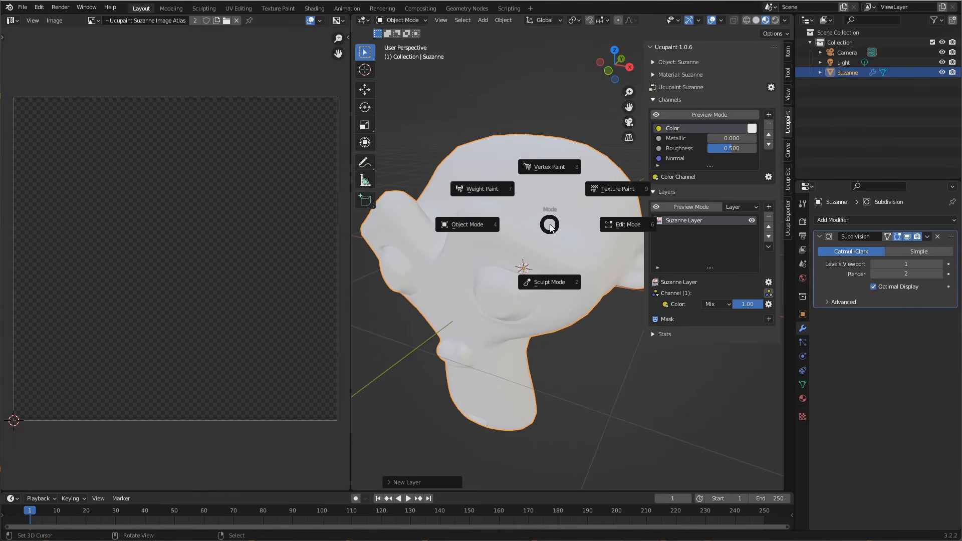
pyautogui.click(611, 189)
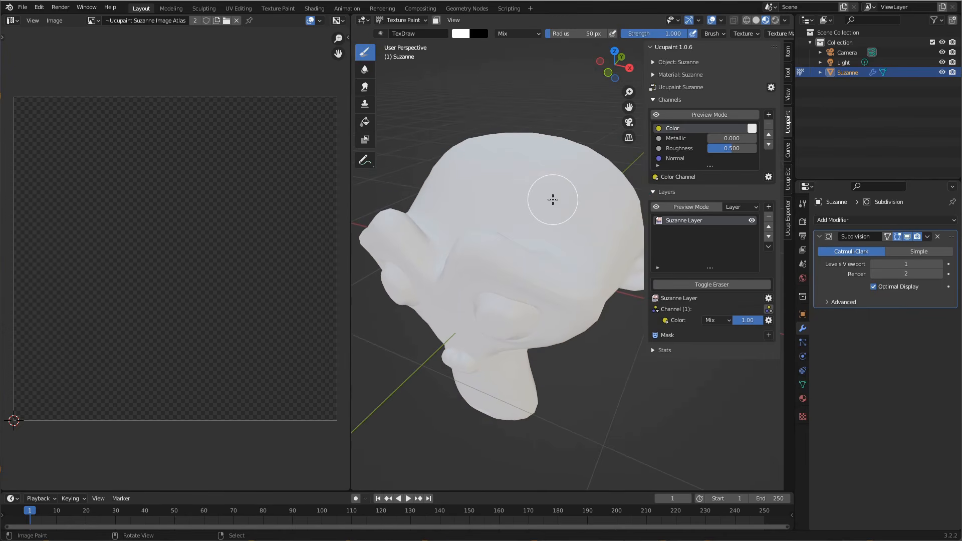
pyautogui.moveTo(516, 185); pyautogui.dragTo(529, 215, button='middle')
pyautogui.scroll(2, 529, 216)
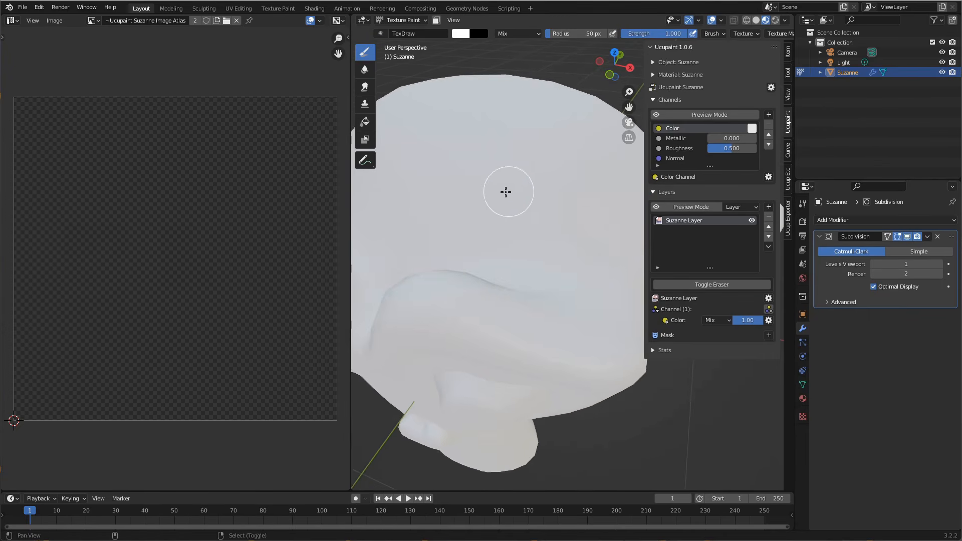
pyautogui.scroll(1, 506, 192)
pyautogui.click(461, 34)
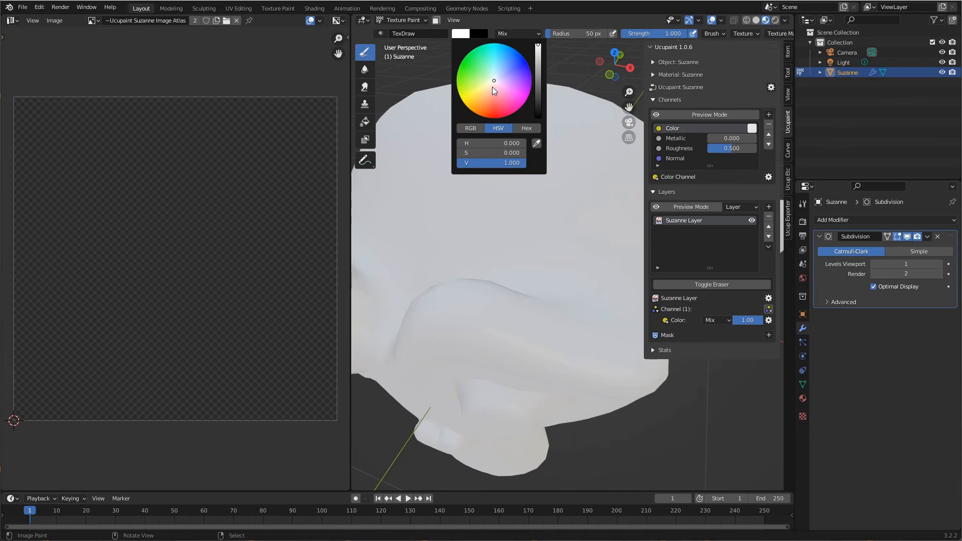
pyautogui.moveTo(493, 87); pyautogui.dragTo(477, 106)
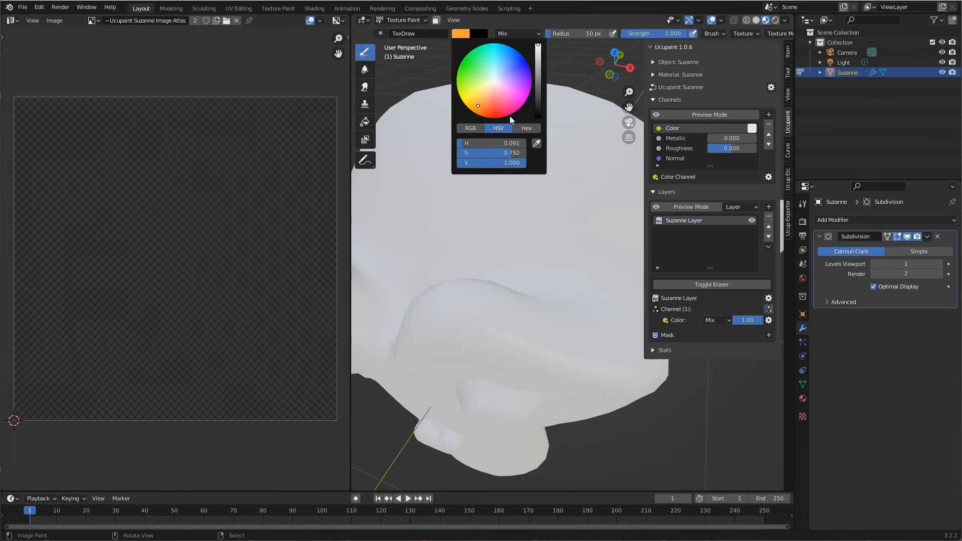
# Paint an orange rounded shape with a central hole and finger-like prongs on Suzanne's forehead, using brush radii including 35 and 48 px
pyautogui.moveTo(499, 223)
pyautogui.mouseDown(button='middle')
pyautogui.moveTo(506, 234)
pyautogui.moveTo(506, 198)
pyautogui.mouseUp(button='middle')
pyautogui.press('f')
pyautogui.click(503, 176)
pyautogui.moveTo(496, 159)
pyautogui.mouseDown()
pyautogui.moveTo(476, 215)
pyautogui.moveTo(500, 239)
pyautogui.mouseUp()
pyautogui.moveTo(498, 223); pyautogui.dragTo(496, 243, button='middle')
pyautogui.press('f')
pyautogui.click(492, 242)
pyautogui.moveTo(483, 233)
pyautogui.mouseDown()
pyautogui.moveTo(530, 245)
pyautogui.moveTo(509, 254)
pyautogui.mouseUp()
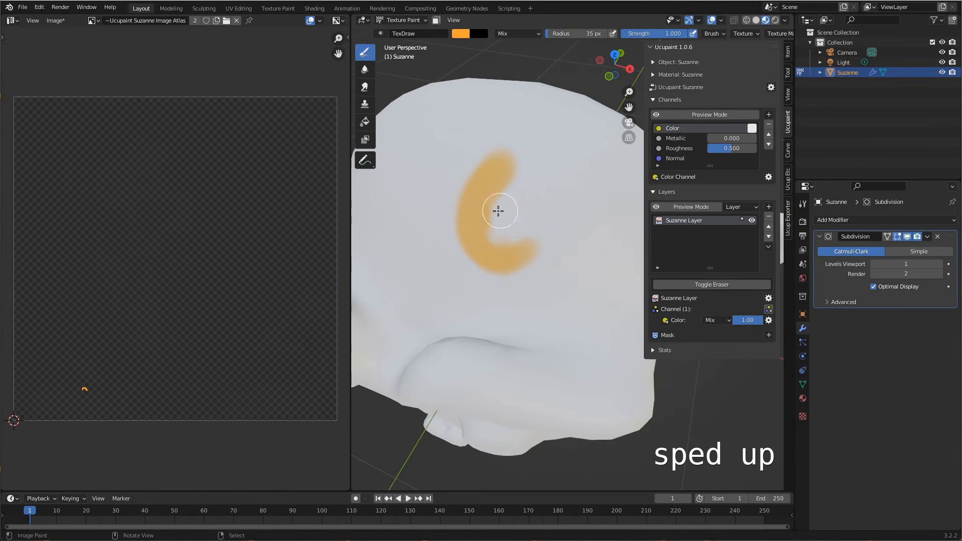
pyautogui.moveTo(498, 211)
pyautogui.mouseDown()
pyautogui.moveTo(526, 232)
pyautogui.moveTo(495, 204)
pyautogui.moveTo(491, 176)
pyautogui.moveTo(508, 198)
pyautogui.moveTo(550, 208)
pyautogui.mouseUp()
pyautogui.moveTo(550, 209); pyautogui.dragTo(551, 251, button='middle')
pyautogui.scroll(1, 554, 248)
pyautogui.press('f')
pyautogui.click(562, 246)
pyautogui.moveTo(560, 234)
pyautogui.mouseDown()
pyautogui.moveTo(537, 241)
pyautogui.moveTo(538, 257)
pyautogui.moveTo(515, 281)
pyautogui.moveTo(479, 279)
pyautogui.moveTo(494, 295)
pyautogui.mouseUp()
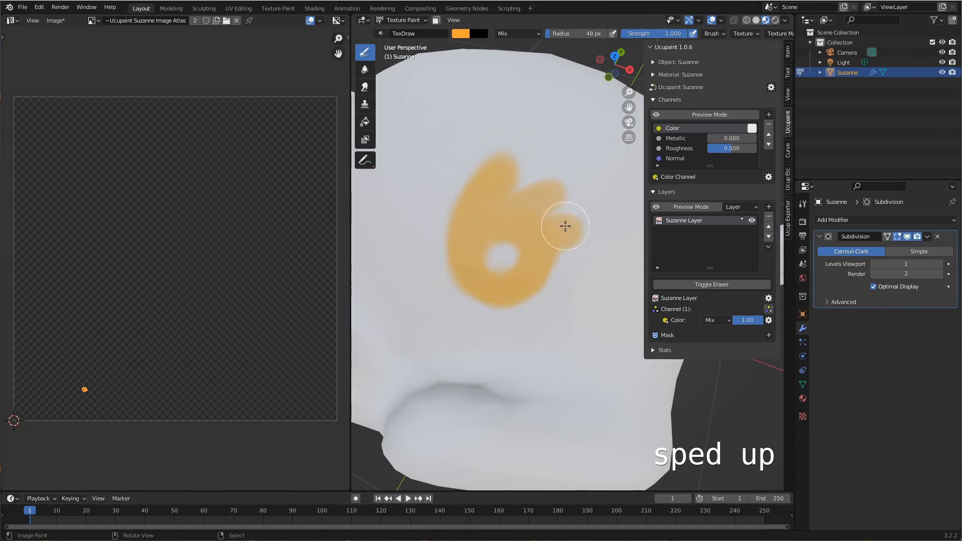
# Set the brush radius to 39 px and view the painted forehead
pyautogui.moveTo(521, 233)
pyautogui.mouseDown(button='middle')
pyautogui.moveTo(528, 208)
pyautogui.moveTo(543, 239)
pyautogui.mouseUp(button='middle')
pyautogui.scroll(1, 536, 242)
pyautogui.press('f')
pyautogui.click(538, 236)
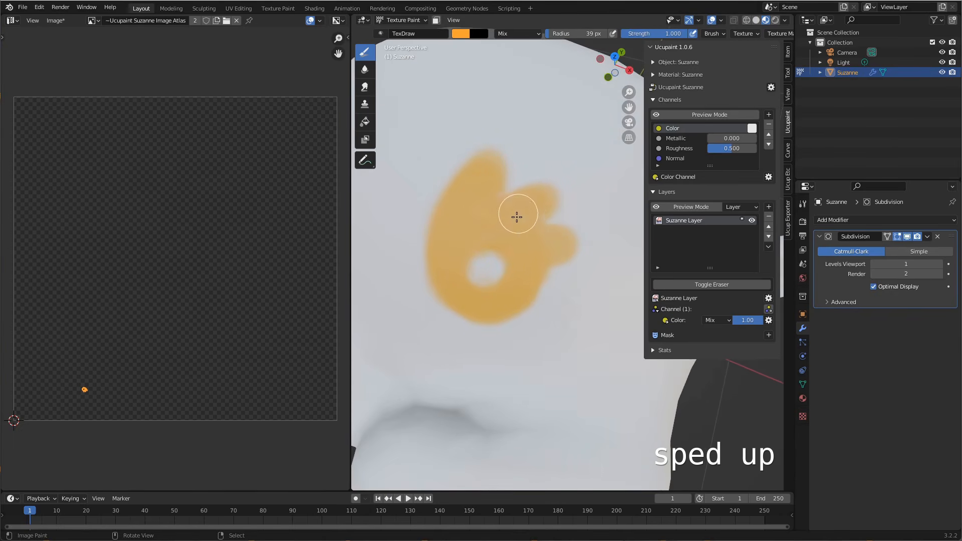
pyautogui.keyDown('ctrl'); pyautogui.keyDown('alt'); pyautogui.moveTo(534, 249); pyautogui.dragTo(544, 258); pyautogui.keyUp('alt'); pyautogui.keyUp('ctrl')
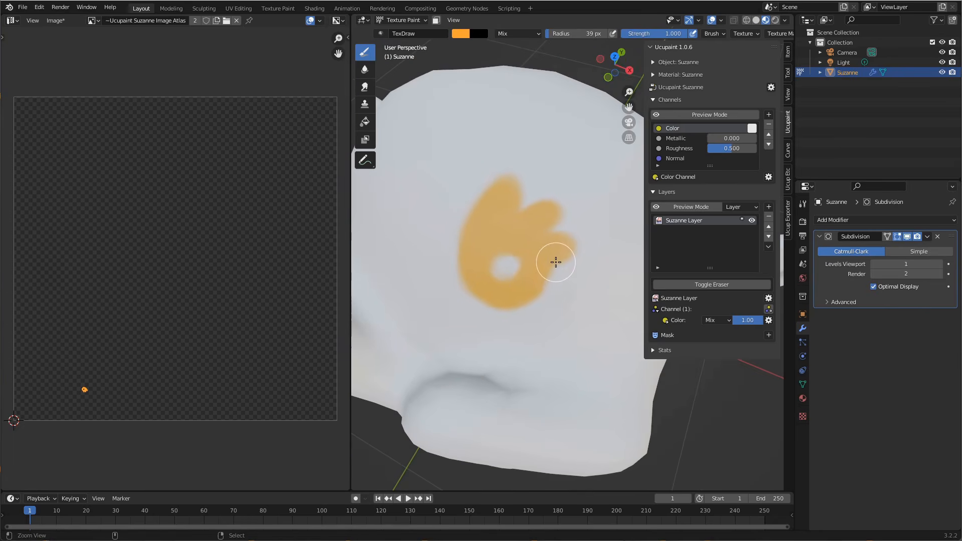
pyautogui.moveTo(555, 262)
pyautogui.mouseDown(button='middle')
pyautogui.moveTo(541, 247)
pyautogui.moveTo(565, 233)
pyautogui.mouseUp(button='middle')
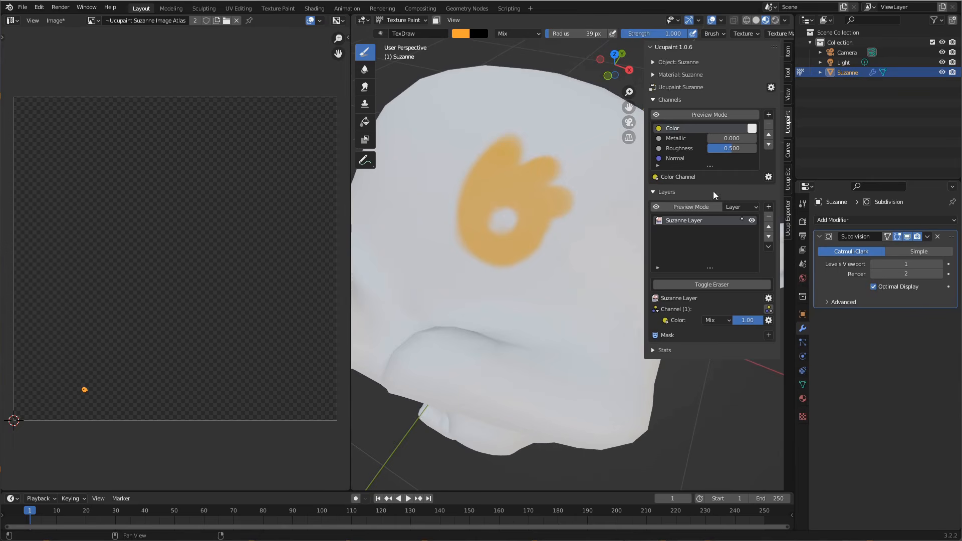
# Change the Color channel's base color to light blue
pyautogui.click(752, 128)
pyautogui.moveTo(790, 182); pyautogui.dragTo(801, 163)
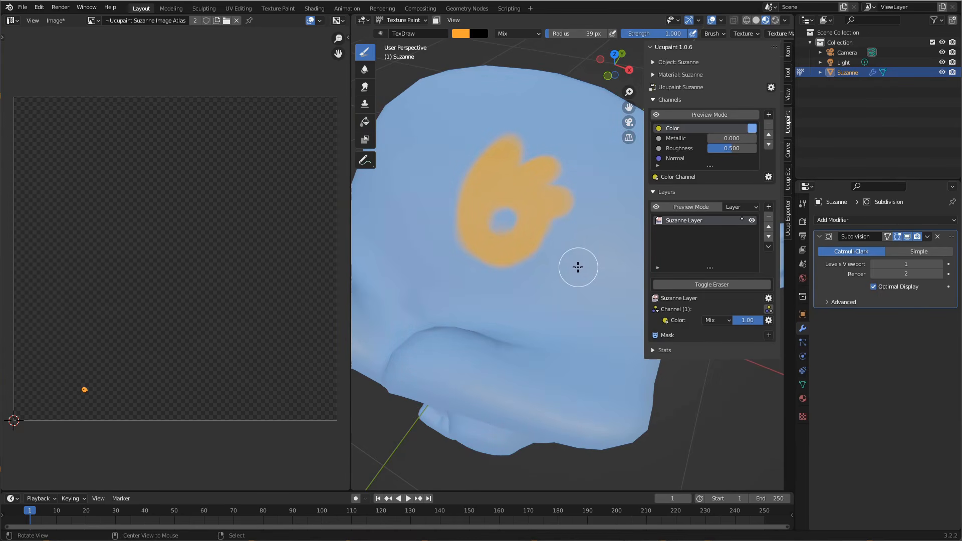
pyautogui.moveTo(575, 266); pyautogui.dragTo(579, 273, button='middle')
# Toggle the visibility of Suzanne Layer off and on to compare the model with and without the paint
pyautogui.click(751, 220)
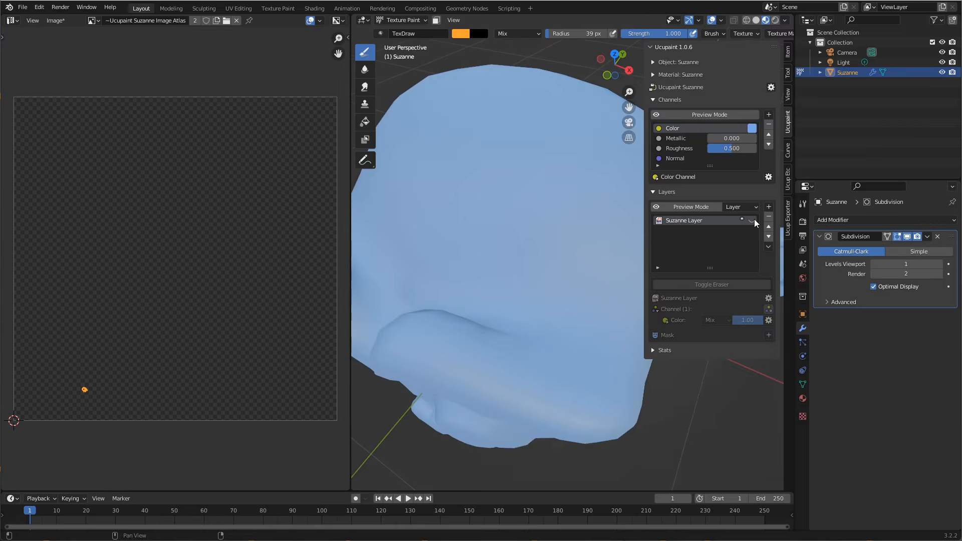
pyautogui.click(752, 221)
pyautogui.click(752, 220)
pyautogui.click(752, 221)
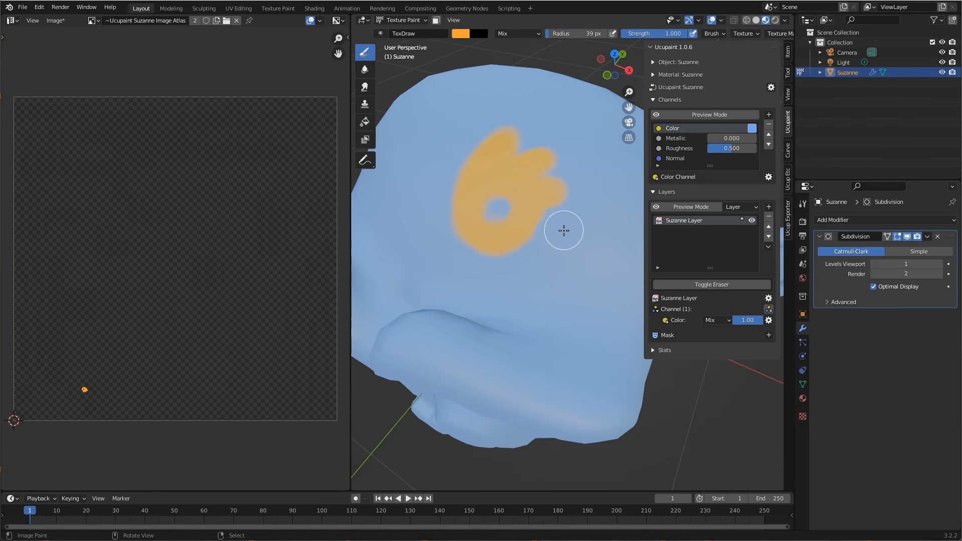
# Add a new 1024 x 1024 image layer named Suzanne Layer 1 to the Color channel, using the UVMap and an image atlas
pyautogui.scroll(4, 576, 265)
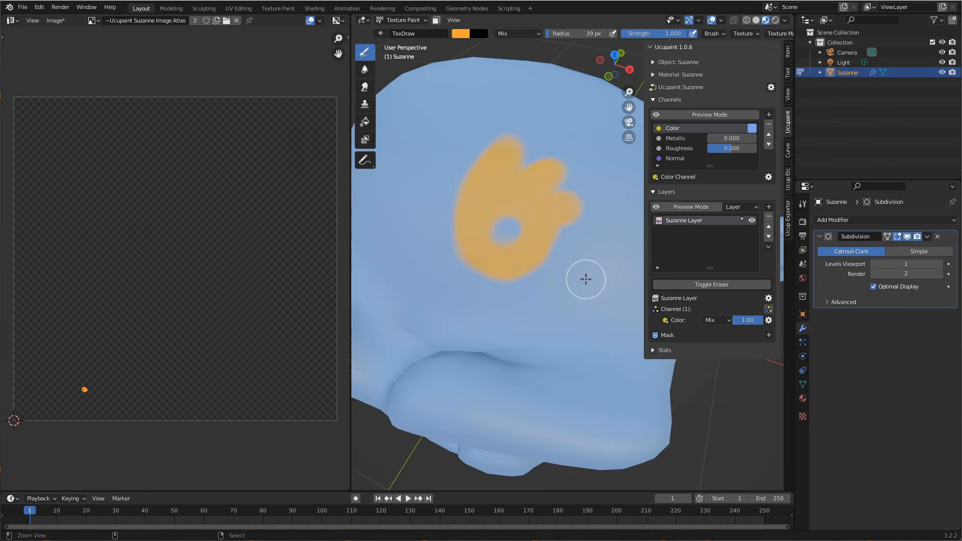
pyautogui.click(769, 207)
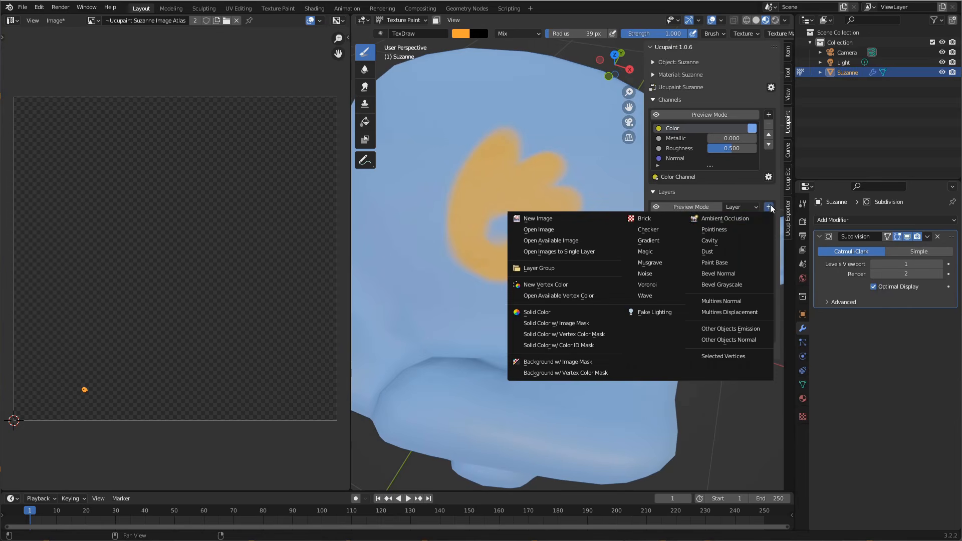
pyautogui.click(593, 219)
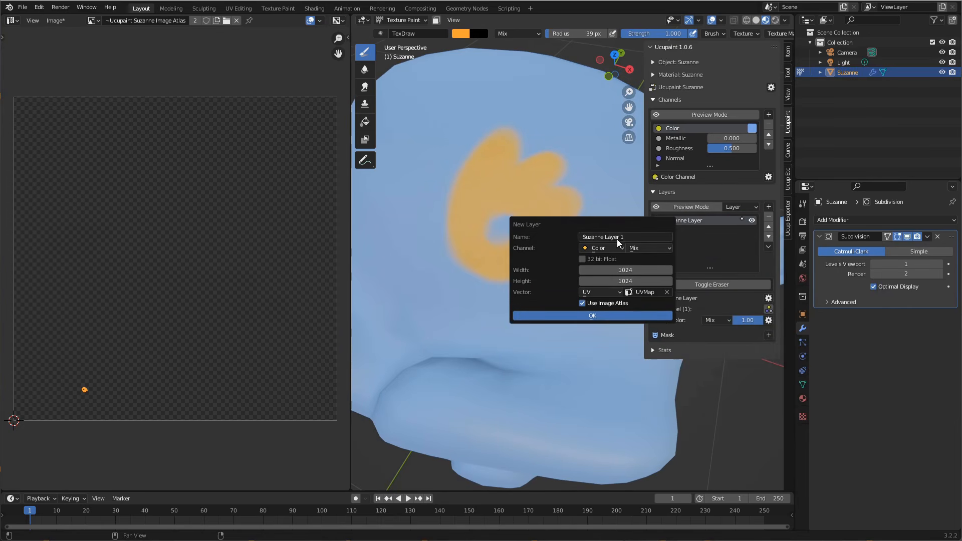
pyautogui.click(600, 316)
pyautogui.moveTo(575, 268); pyautogui.dragTo(567, 229, button='middle')
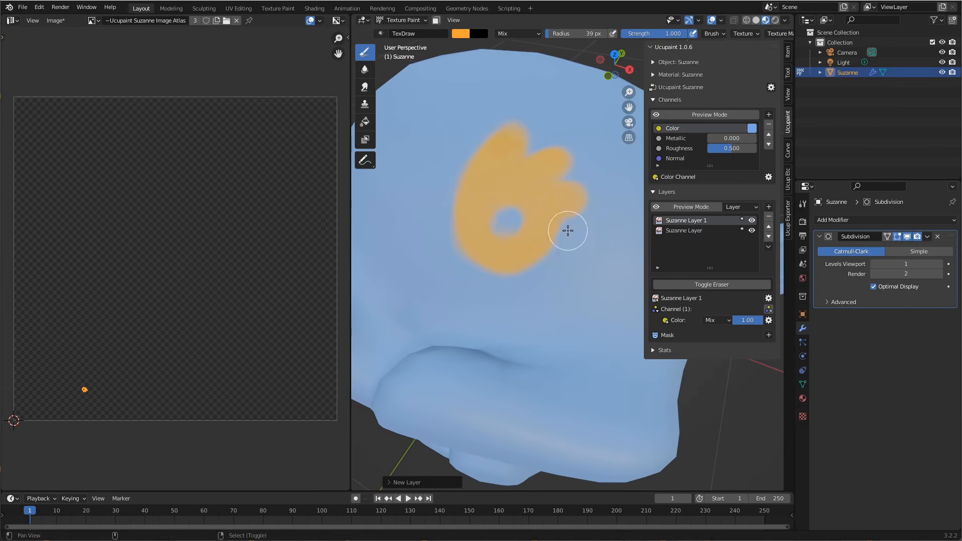
# Set the brush color to dark blue with hue 0.664, saturation 0.469 and value 0.443
pyautogui.click(462, 33)
pyautogui.moveTo(501, 76); pyautogui.dragTo(515, 68)
pyautogui.moveTo(484, 154)
pyautogui.mouseDown()
pyautogui.moveTo(470, 156)
pyautogui.moveTo(482, 164)
pyautogui.moveTo(458, 164)
pyautogui.mouseUp()
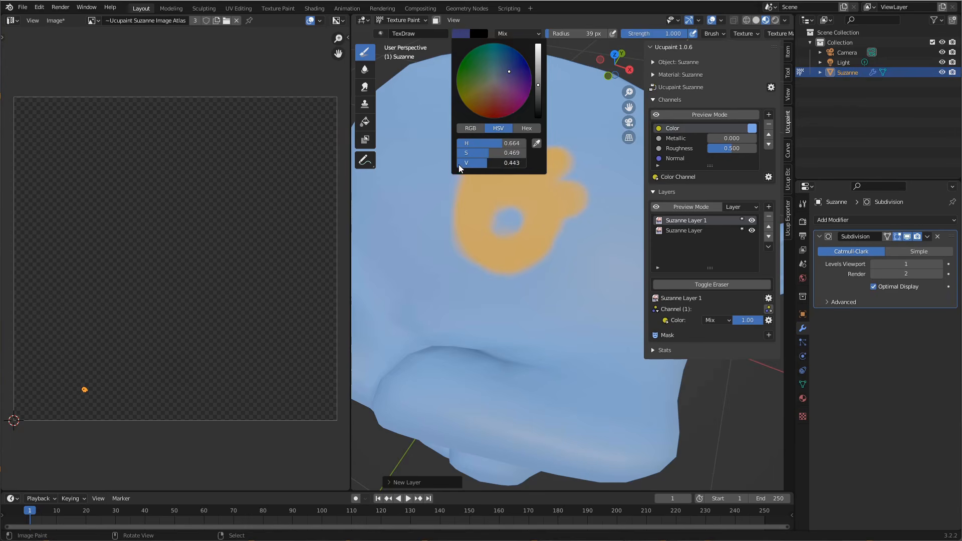
# Paint dark blue shadow strokes with a 48 px brush along the orange shape's lower edge, between its fingers and over its hole
pyautogui.moveTo(522, 274); pyautogui.dragTo(525, 277, button='middle')
pyautogui.press('f')
pyautogui.click(527, 267)
pyautogui.moveTo(528, 267)
pyautogui.mouseDown()
pyautogui.moveTo(498, 264)
pyautogui.moveTo(549, 257)
pyautogui.moveTo(509, 274)
pyautogui.moveTo(559, 239)
pyautogui.moveTo(552, 251)
pyautogui.moveTo(562, 180)
pyautogui.moveTo(528, 158)
pyautogui.mouseUp()
pyautogui.click(507, 220)
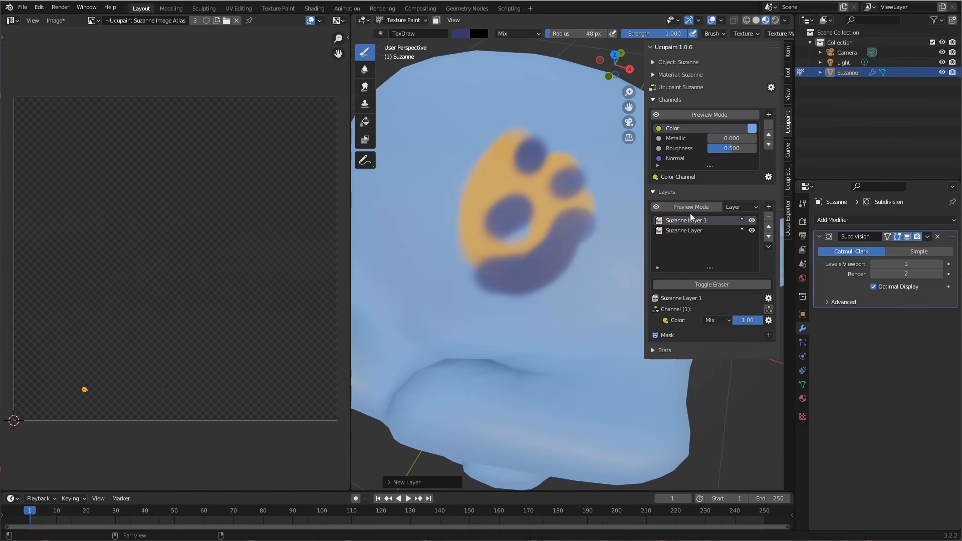
# Move Suzanne Layer 1 below Suzanne Layer and set the brush radius to 50 px
pyautogui.click(771, 236)
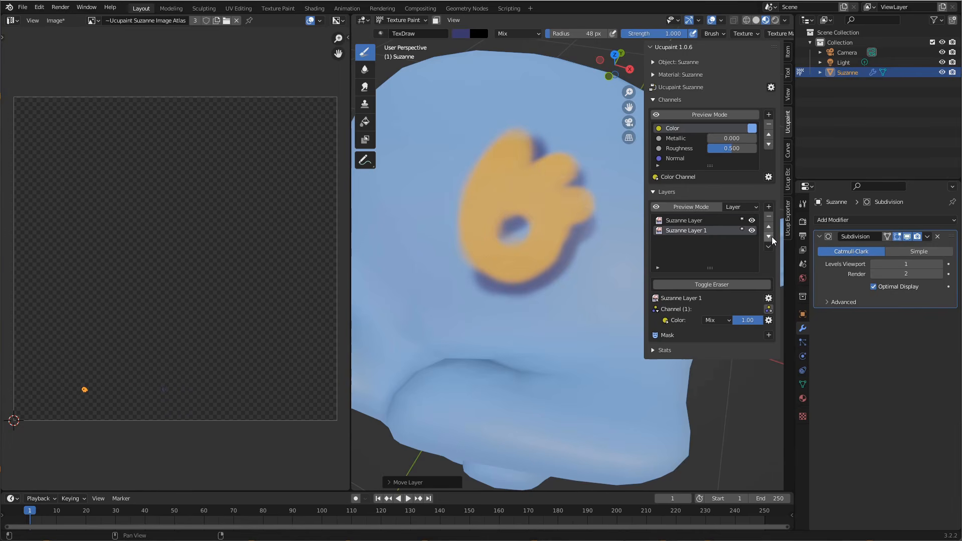
pyautogui.moveTo(582, 253); pyautogui.dragTo(587, 266, button='middle')
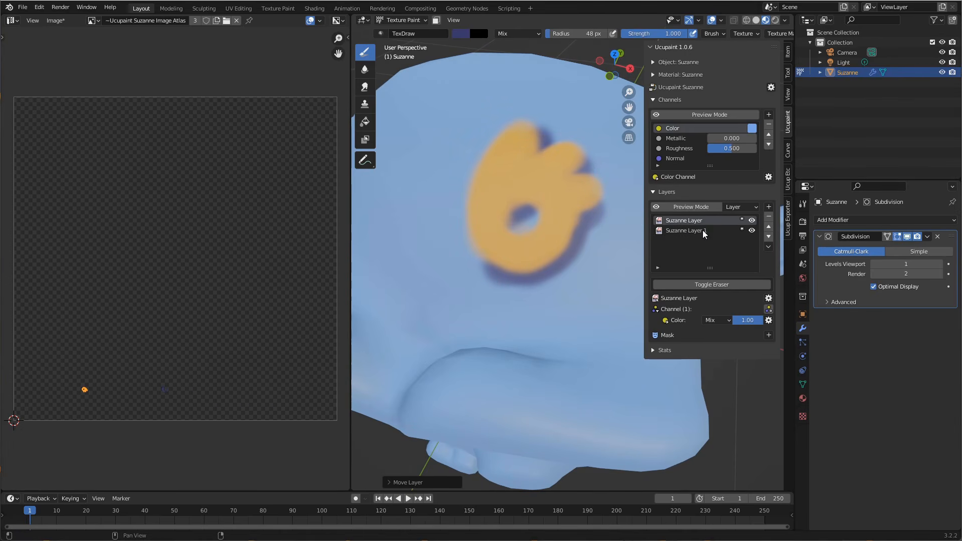
pyautogui.keyDown('alt'); pyautogui.moveTo(559, 251); pyautogui.dragTo(555, 251); pyautogui.keyUp('alt')
pyautogui.press('f')
pyautogui.click(488, 253)
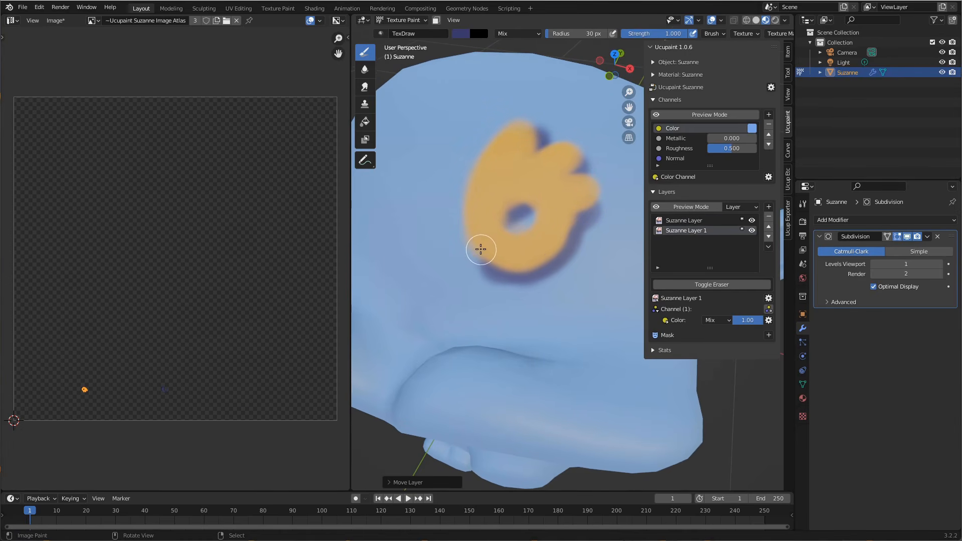
pyautogui.press('f')
pyautogui.click(559, 247)
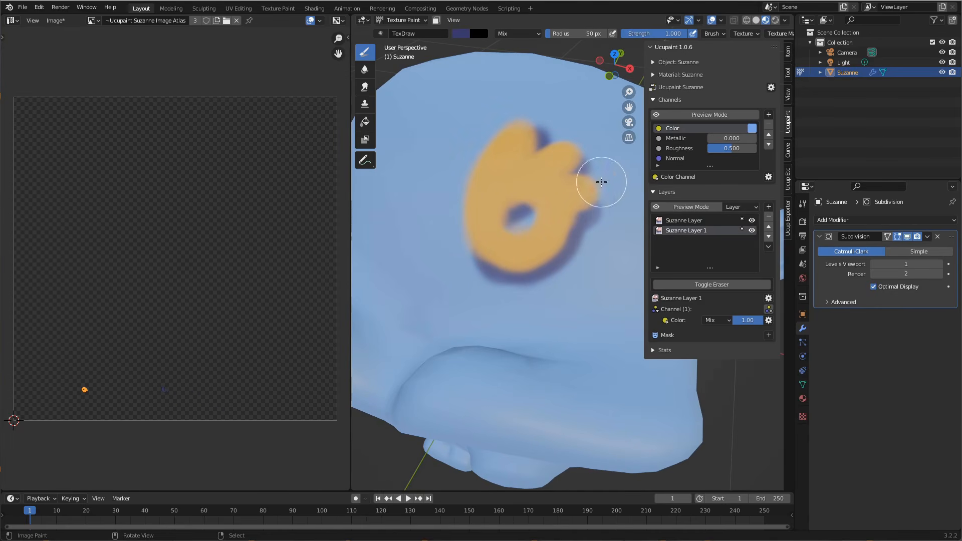
# Move Suzanne Layer 1 above and back below Suzanne Layer to compare the two stacking orders
pyautogui.click(768, 237)
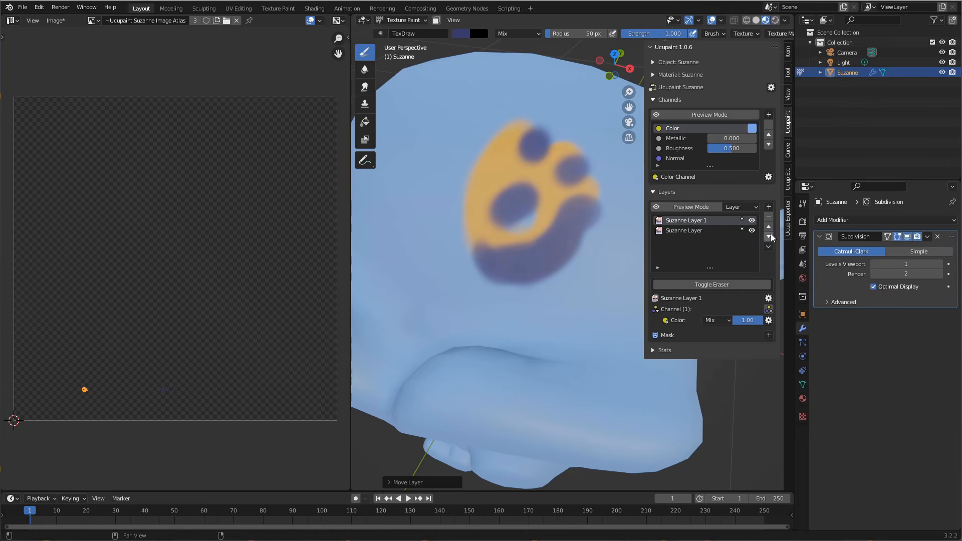
pyautogui.click(768, 236)
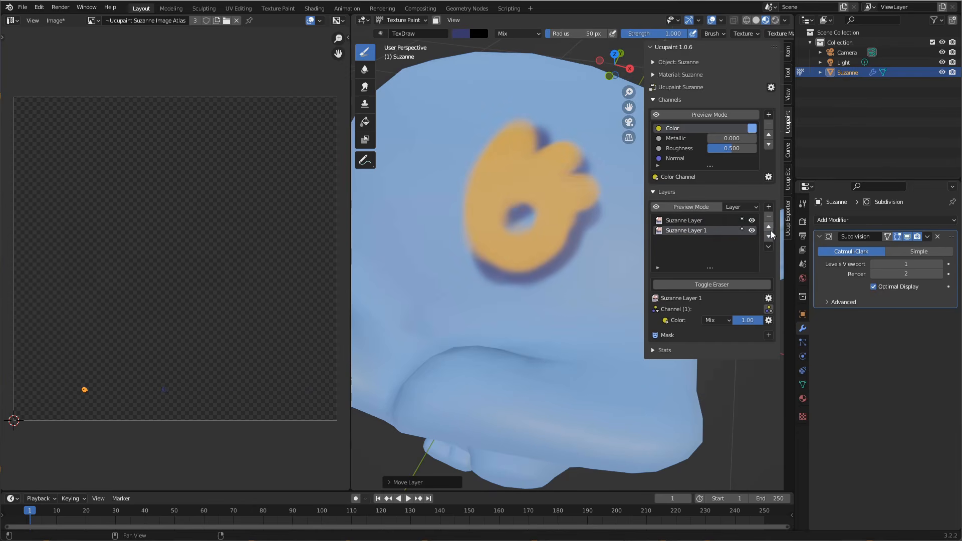
pyautogui.click(769, 226)
pyautogui.click(769, 235)
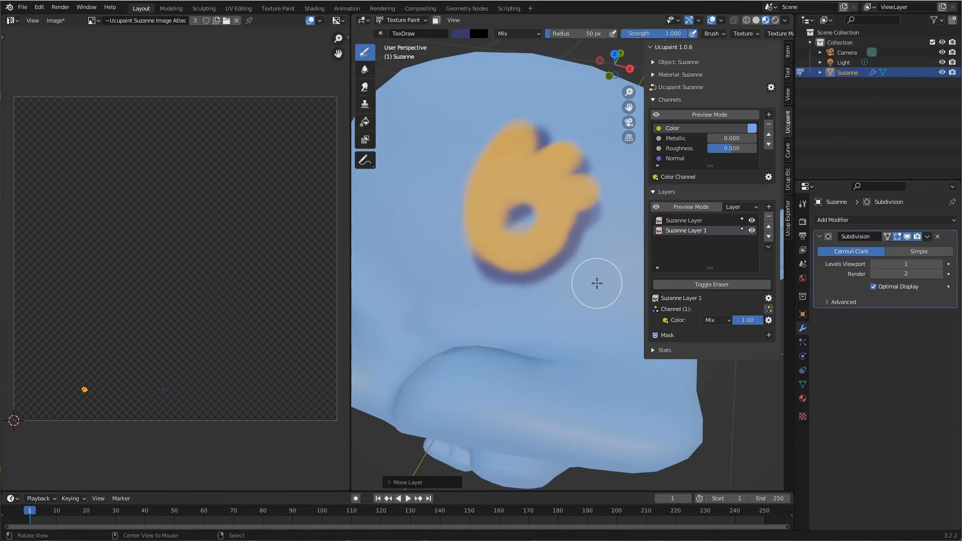
# Turn on the eraser for Suzanne Layer and clean up the edges of the orange shape's hole
pyautogui.scroll(3, 609, 270)
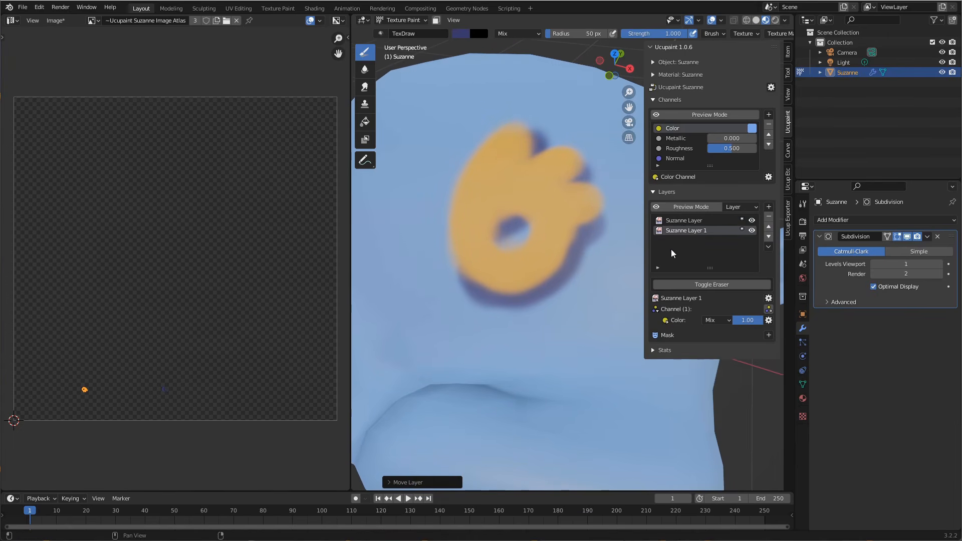
pyautogui.click(684, 220)
pyautogui.scroll(3, 581, 275)
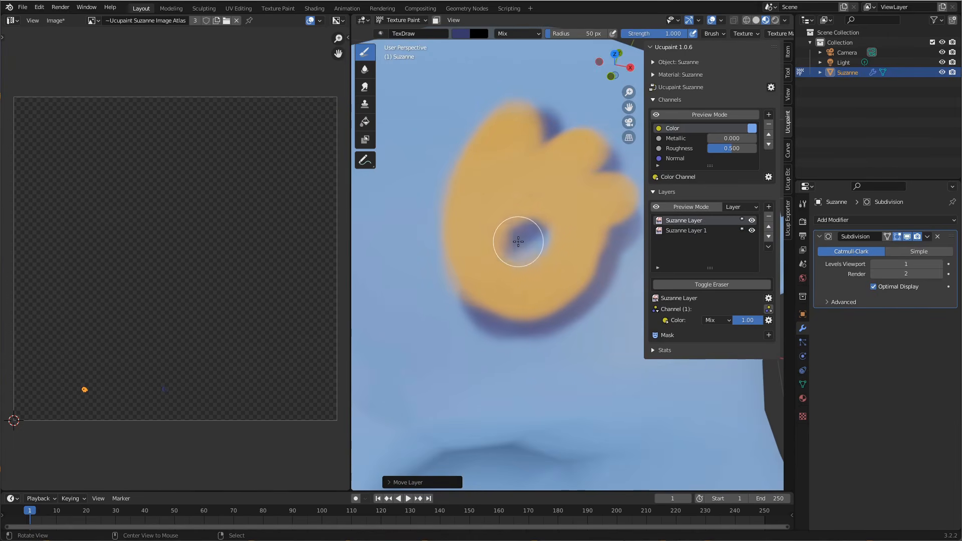
pyautogui.moveTo(537, 251); pyautogui.dragTo(518, 240, button='middle')
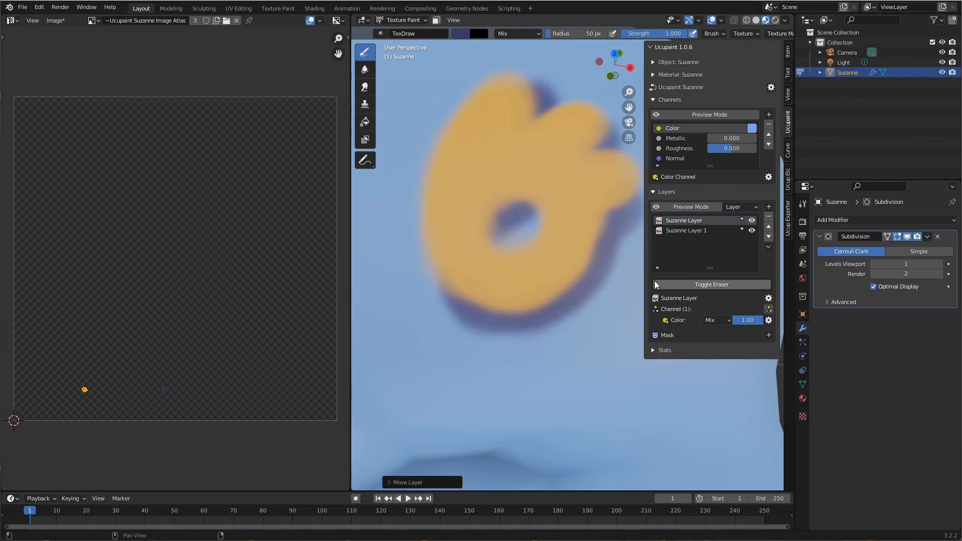
pyautogui.click(721, 284)
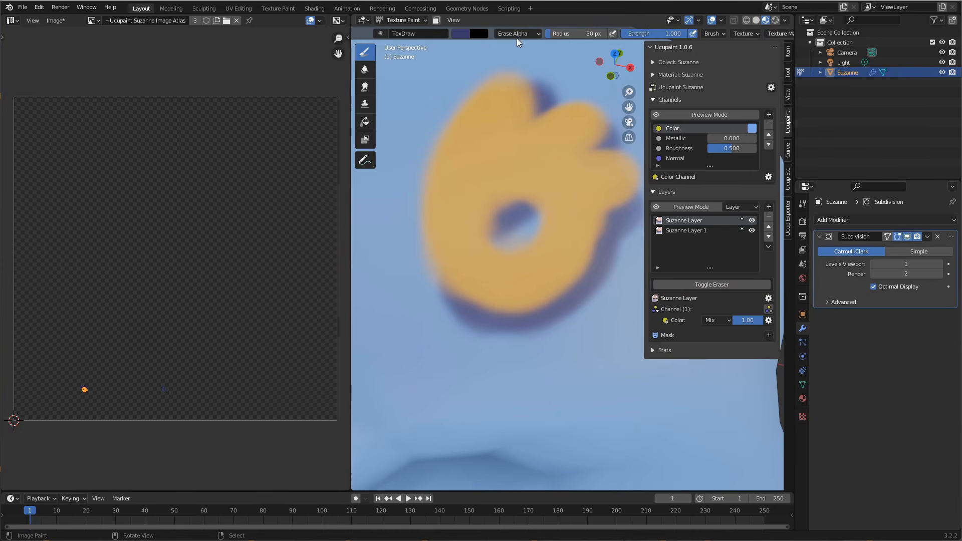
pyautogui.moveTo(532, 220); pyautogui.dragTo(532, 219, button='middle')
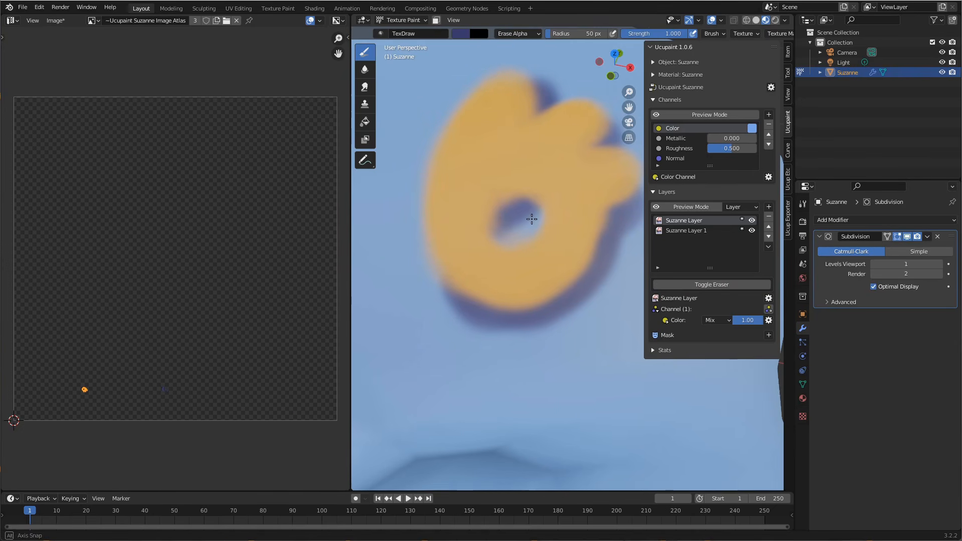
pyautogui.moveTo(515, 211)
pyautogui.mouseDown()
pyautogui.moveTo(520, 226)
pyautogui.moveTo(510, 205)
pyautogui.moveTo(513, 222)
pyautogui.mouseUp()
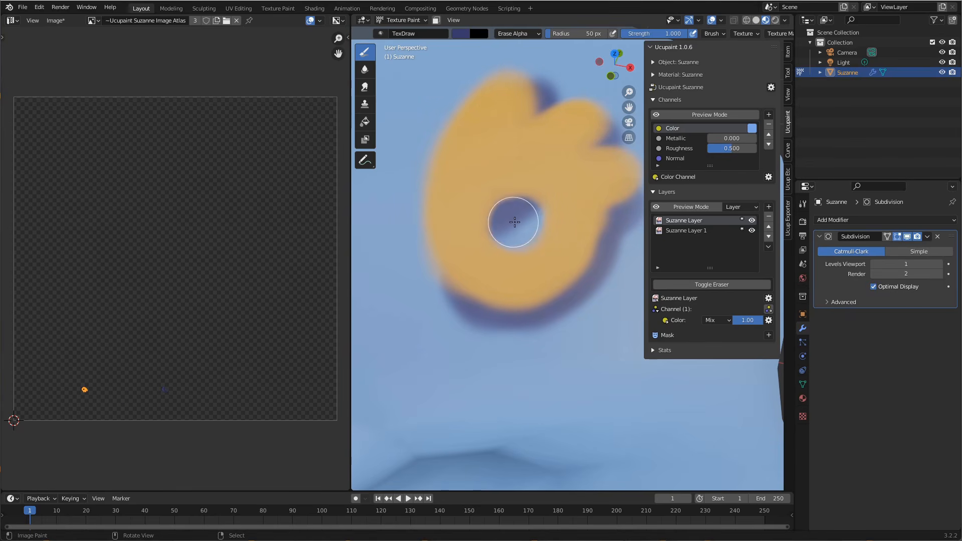
# Erase along the orange shape's outer edges and between its fingers, using brush radii of 62 and 59 px
pyautogui.press('f')
pyautogui.click(448, 145)
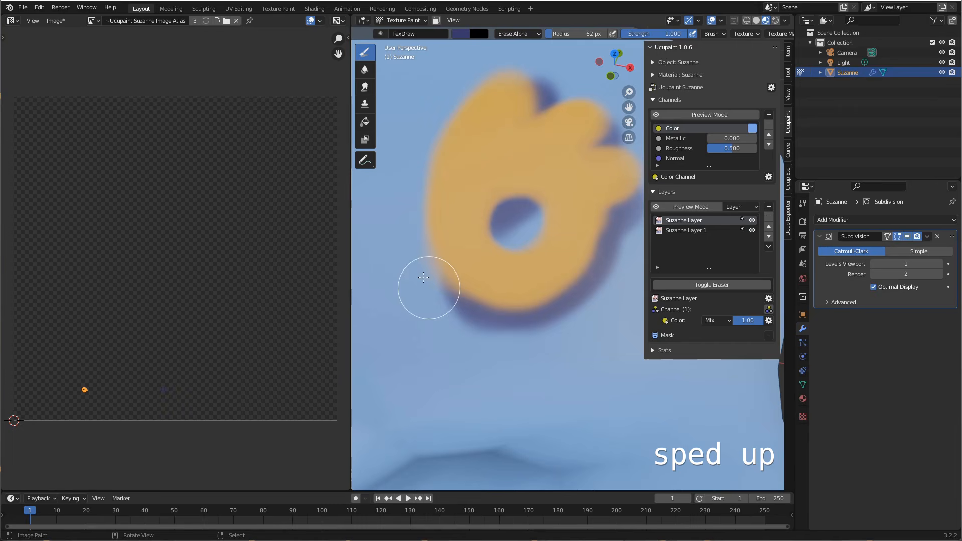
pyautogui.keyDown('shift'); pyautogui.moveTo(560, 60); pyautogui.dragTo(531, 113, button='middle'); pyautogui.keyUp('shift')
pyautogui.press('f')
pyautogui.click(523, 132)
pyautogui.moveTo(508, 164); pyautogui.dragTo(511, 150)
pyautogui.moveTo(592, 179); pyautogui.dragTo(588, 174)
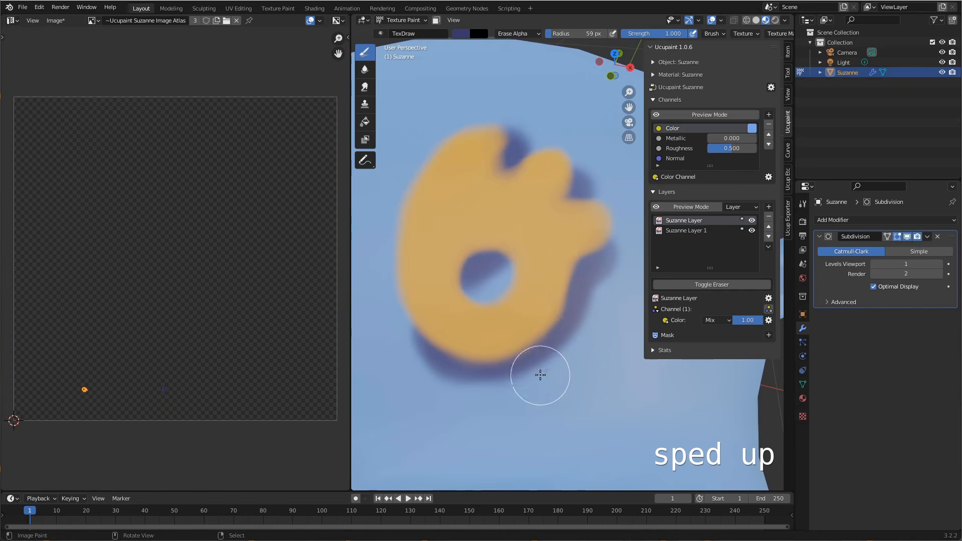
pyautogui.keyDown('shift'); pyautogui.moveTo(457, 365); pyautogui.dragTo(473, 339, button='middle'); pyautogui.keyUp('shift')
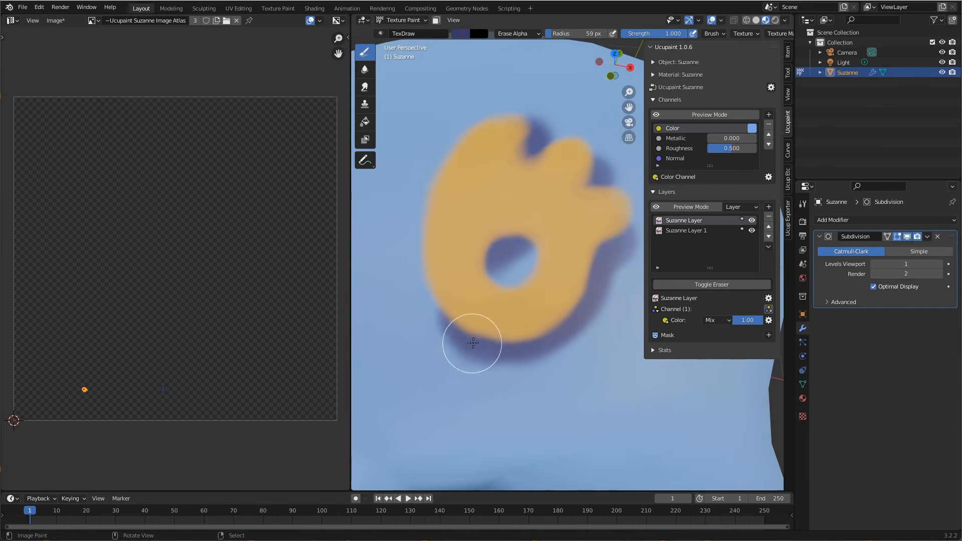
# Turn off the eraser to return to Mix painting and set the brush radius to 53 px
pyautogui.click(723, 284)
pyautogui.moveTo(522, 232); pyautogui.dragTo(516, 235, button='middle')
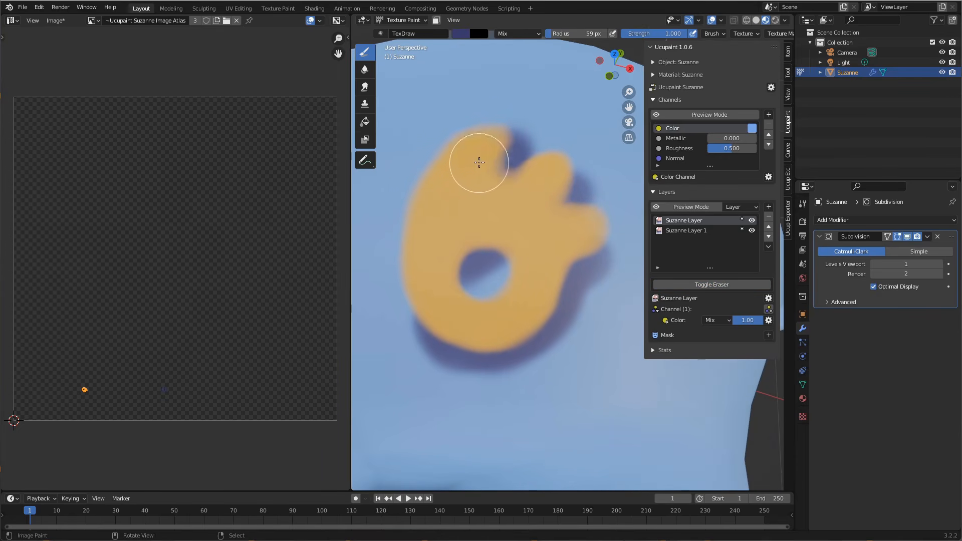
pyautogui.moveTo(512, 192)
pyautogui.mouseDown(button='middle')
pyautogui.moveTo(523, 206)
pyautogui.moveTo(507, 195)
pyautogui.moveTo(503, 174)
pyautogui.mouseUp(button='middle')
pyautogui.press('f')
pyautogui.click(538, 201)
# Undo the dark test stroke, sample the orange shape's color for the brush and try it on the upper finger
pyautogui.moveTo(487, 190)
pyautogui.mouseDown()
pyautogui.moveTo(488, 176)
pyautogui.moveTo(502, 200)
pyautogui.mouseUp()
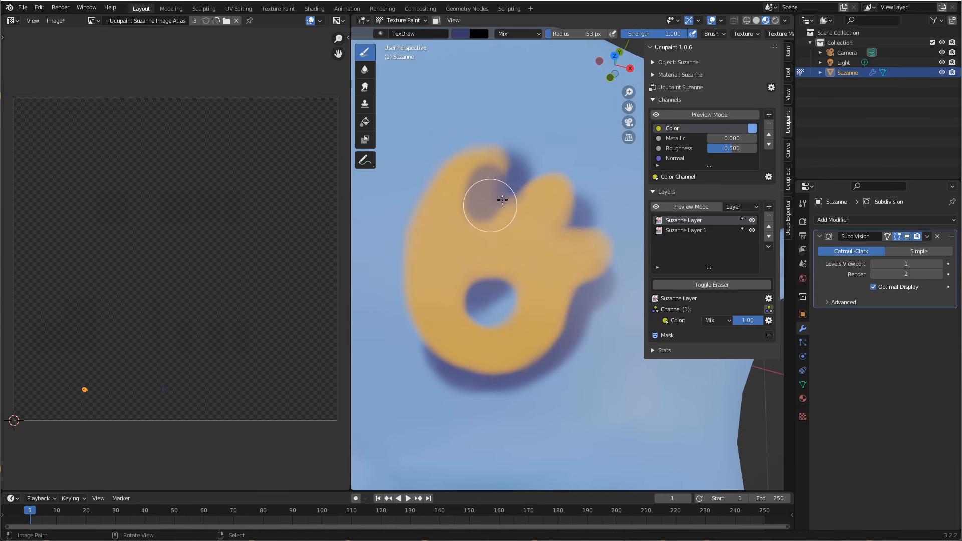
pyautogui.hotkey('ctrl', 'z')
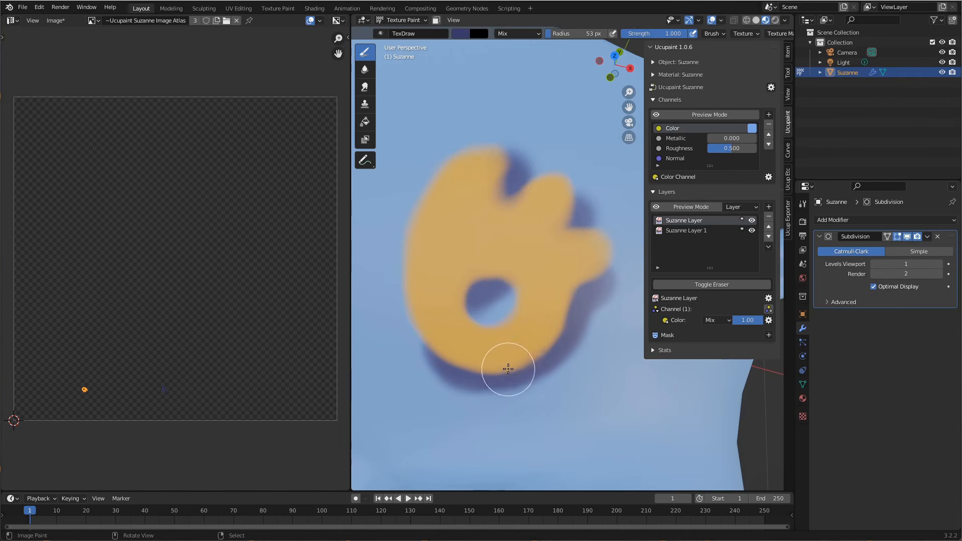
pyautogui.click(460, 34)
pyautogui.click(536, 144)
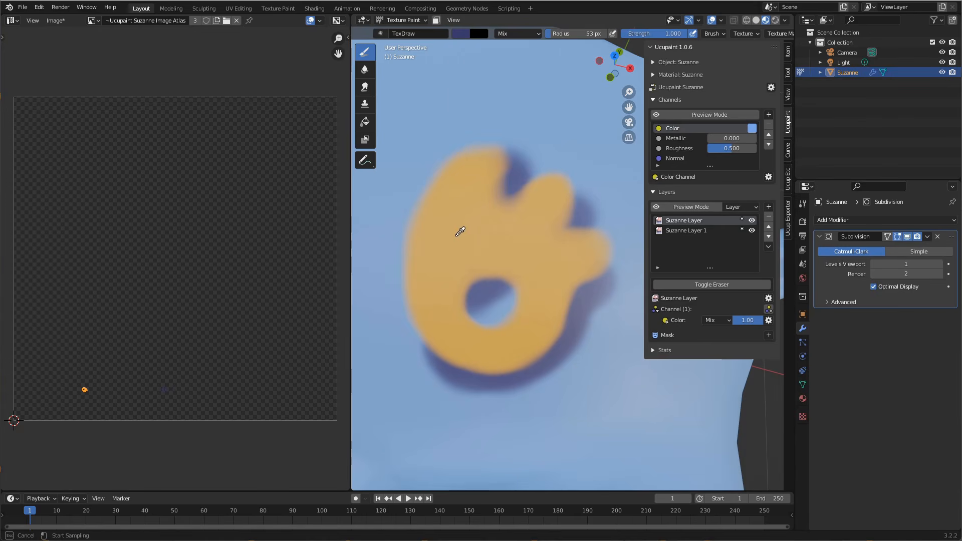
pyautogui.click(465, 224)
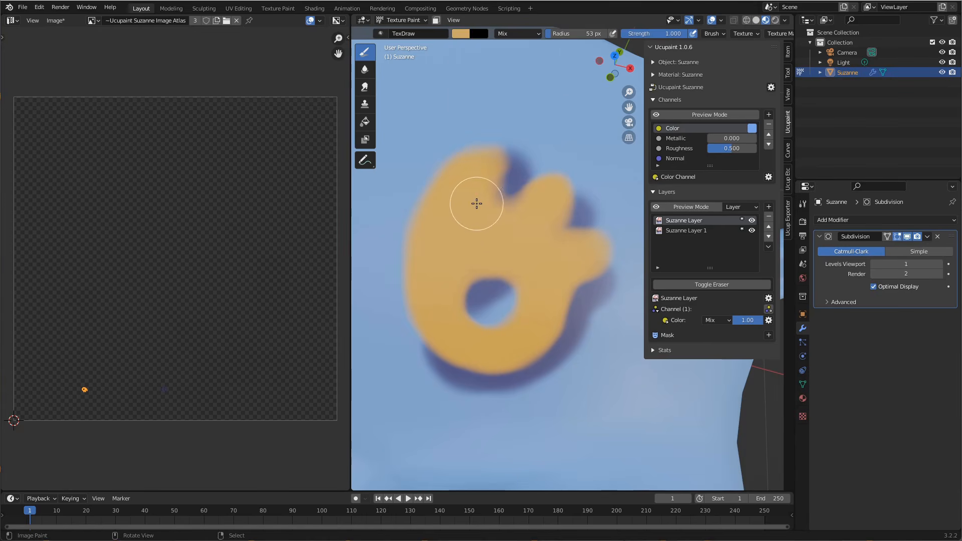
pyautogui.moveTo(497, 169)
pyautogui.mouseDown()
pyautogui.moveTo(494, 146)
pyautogui.moveTo(522, 184)
pyautogui.moveTo(502, 153)
pyautogui.moveTo(516, 163)
pyautogui.moveTo(494, 154)
pyautogui.moveTo(524, 202)
pyautogui.moveTo(502, 155)
pyautogui.moveTo(510, 184)
pyautogui.moveTo(503, 170)
pyautogui.mouseUp()
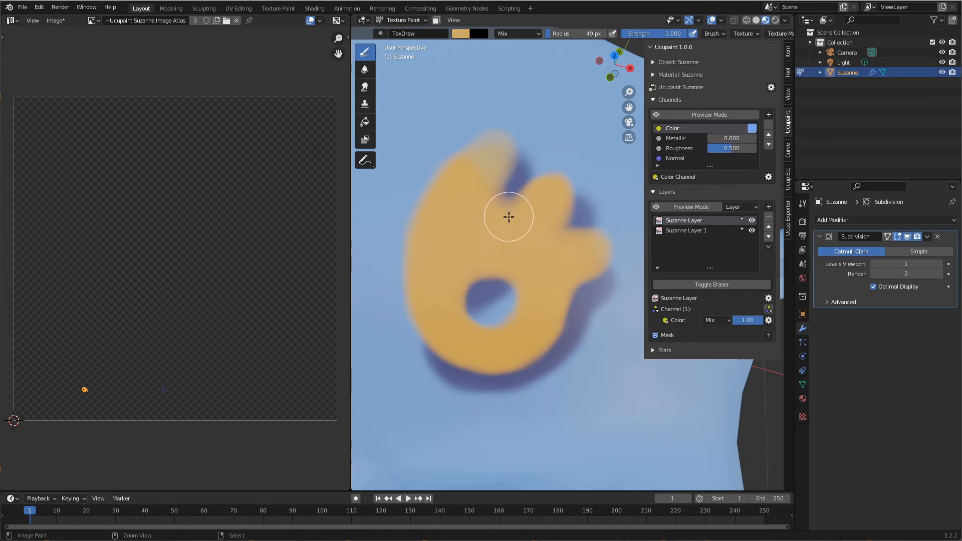
# Turn on Preview Mode for the layers and inspect the paint on Suzanne Layer and Suzanne Layer 1 separately
pyautogui.scroll(-4, 516, 239)
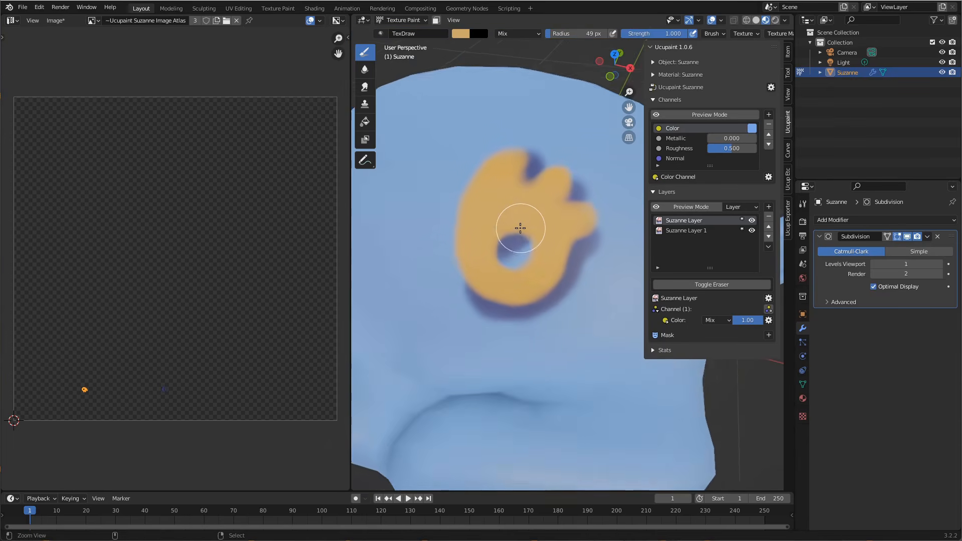
pyautogui.scroll(3, 520, 223)
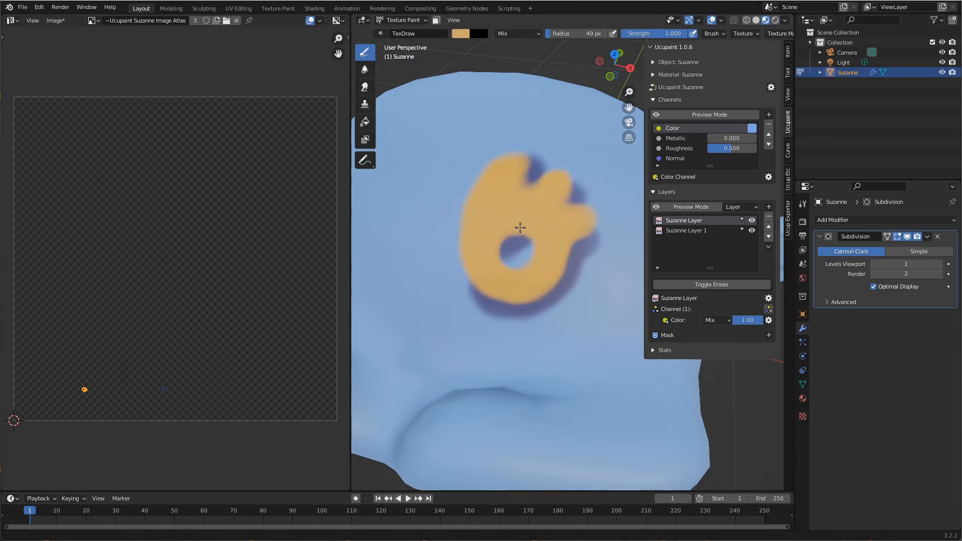
pyautogui.click(708, 206)
pyautogui.moveTo(531, 265); pyautogui.dragTo(543, 269, button='middle')
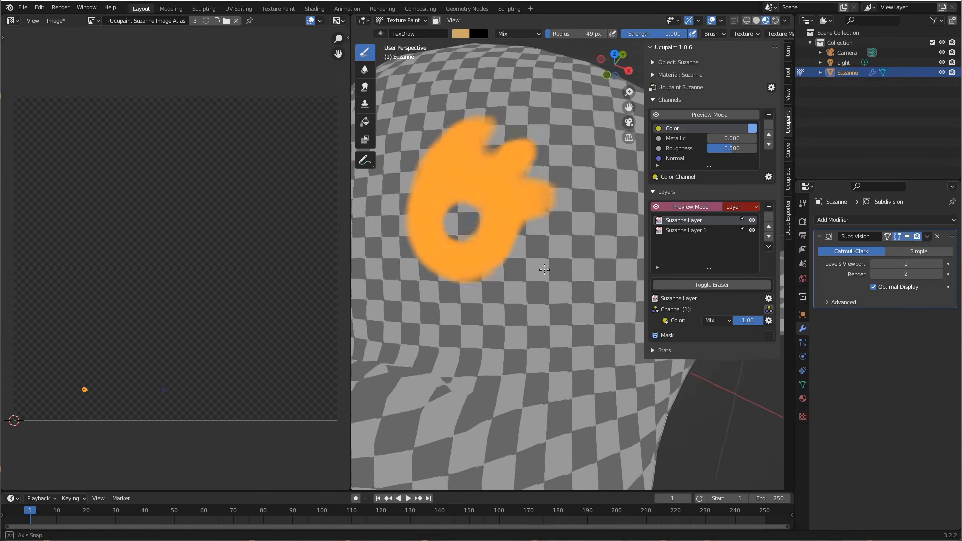
pyautogui.scroll(-5, 544, 270)
pyautogui.scroll(6, 496, 193)
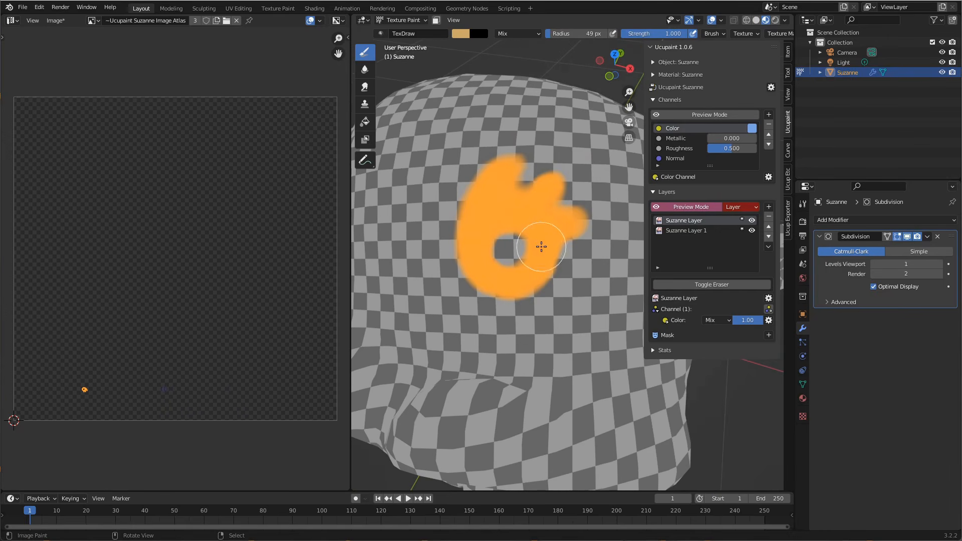
pyautogui.scroll(-5, 568, 242)
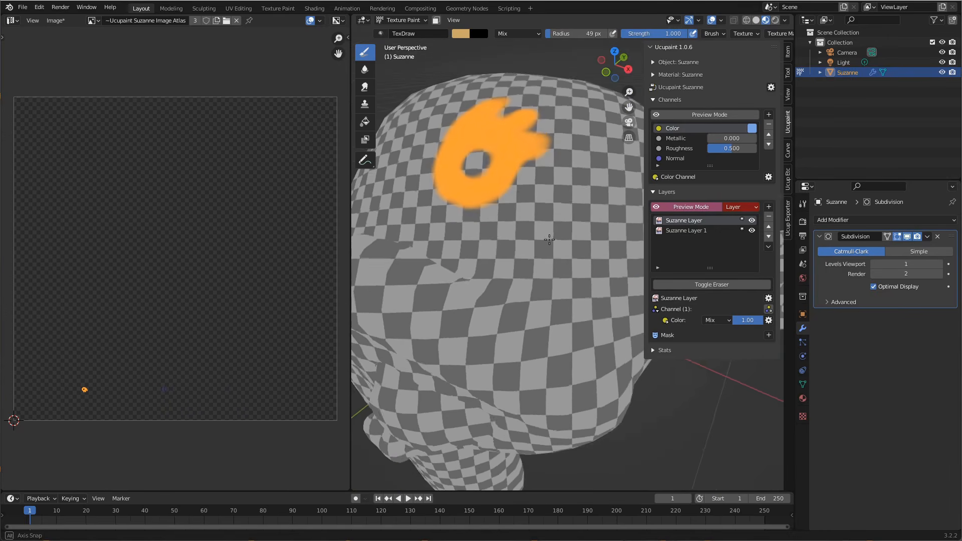
pyautogui.moveTo(562, 261)
pyautogui.keyDown('alt'); pyautogui.mouseDown()
pyautogui.moveTo(608, 287)
pyautogui.moveTo(566, 254)
pyautogui.moveTo(570, 265)
pyautogui.moveTo(569, 234)
pyautogui.moveTo(572, 250)
pyautogui.mouseUp(); pyautogui.keyUp('alt')
pyautogui.moveTo(572, 250)
pyautogui.keyDown('alt'); pyautogui.mouseDown()
pyautogui.moveTo(580, 253)
pyautogui.moveTo(564, 225)
pyautogui.moveTo(573, 240)
pyautogui.moveTo(530, 207)
pyautogui.mouseUp(); pyautogui.keyUp('alt')
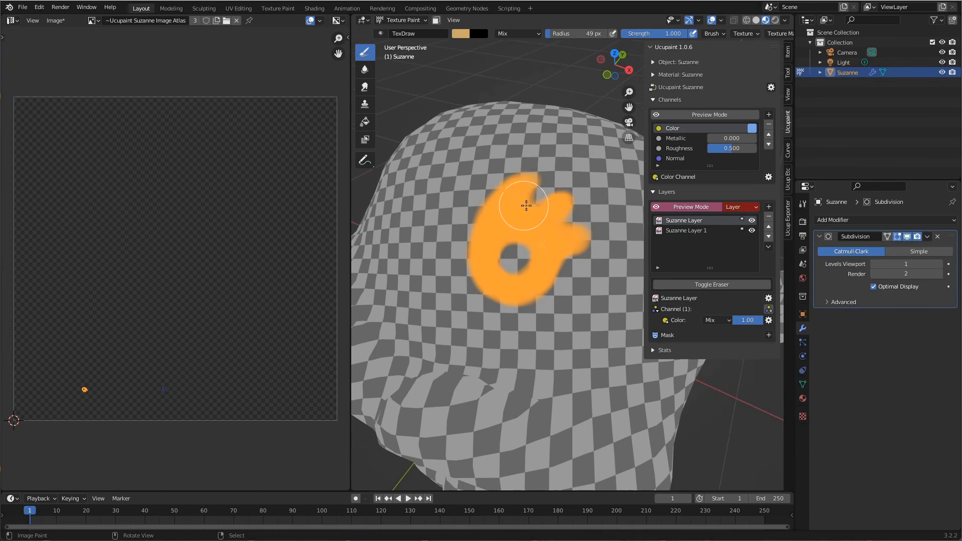
pyautogui.click(691, 230)
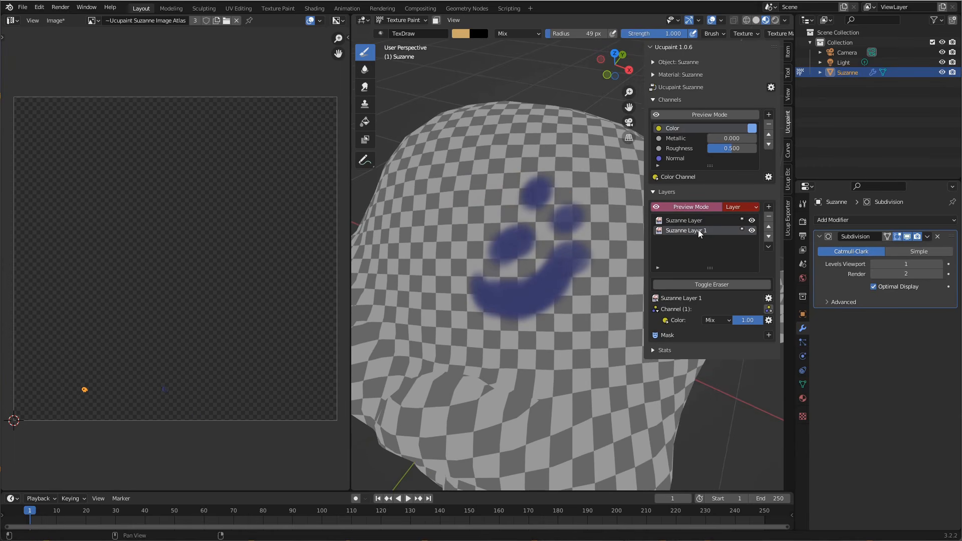
# Preview Suzanne Layer on its own, sample its pure orange as the brush color, and turn Preview Mode off
pyautogui.moveTo(593, 258)
pyautogui.keyDown('alt'); pyautogui.mouseDown()
pyautogui.moveTo(583, 286)
pyautogui.moveTo(616, 215)
pyautogui.moveTo(610, 275)
pyautogui.mouseUp(); pyautogui.keyUp('alt')
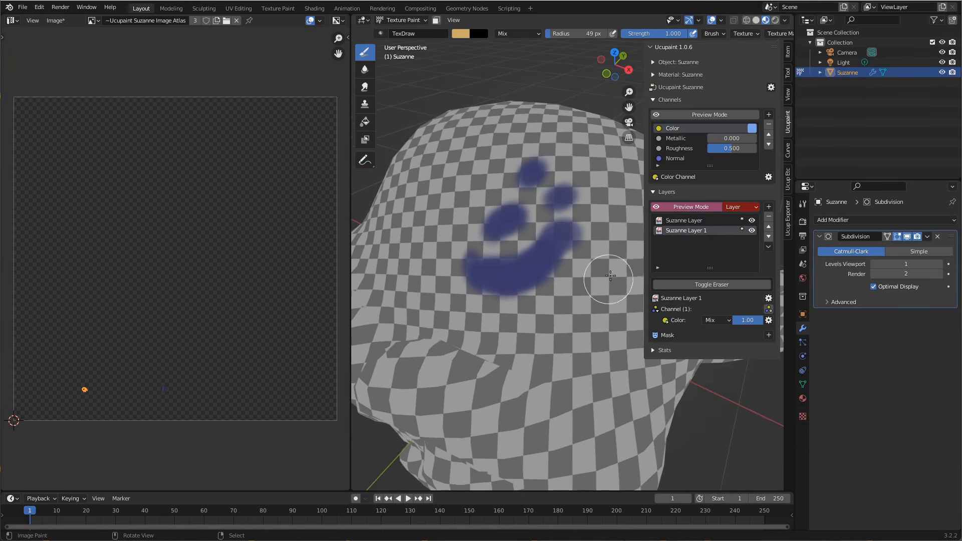
pyautogui.click(701, 220)
pyautogui.moveTo(583, 313)
pyautogui.keyDown('ctrl'); pyautogui.keyDown('alt'); pyautogui.mouseDown()
pyautogui.moveTo(601, 291)
pyautogui.moveTo(601, 311)
pyautogui.mouseUp(); pyautogui.keyUp('alt'); pyautogui.keyUp('ctrl')
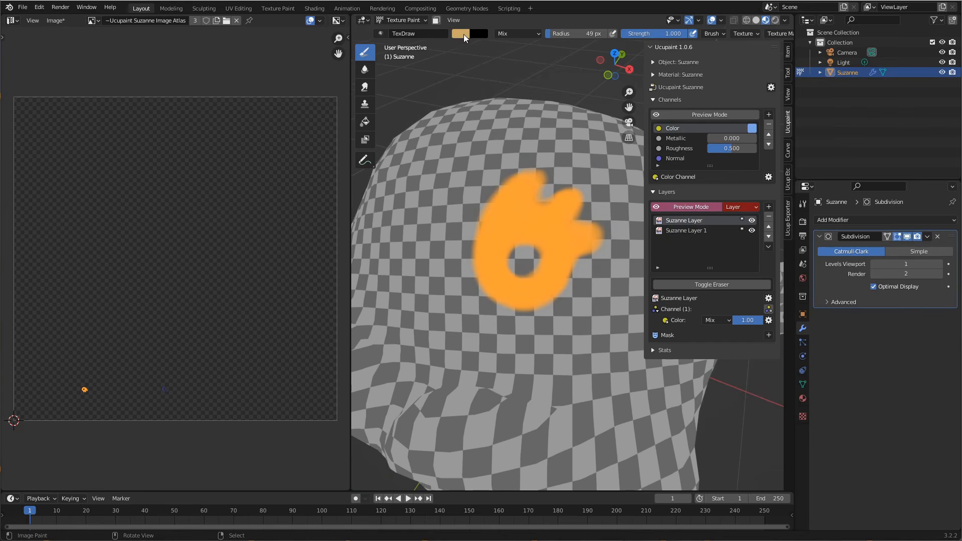
pyautogui.click(464, 34)
pyautogui.click(536, 144)
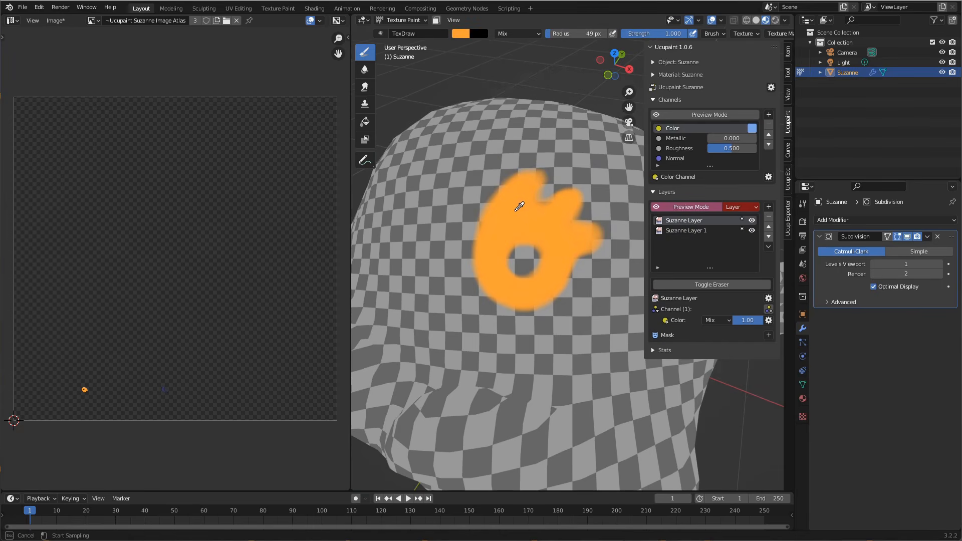
pyautogui.click(519, 206)
pyautogui.click(708, 207)
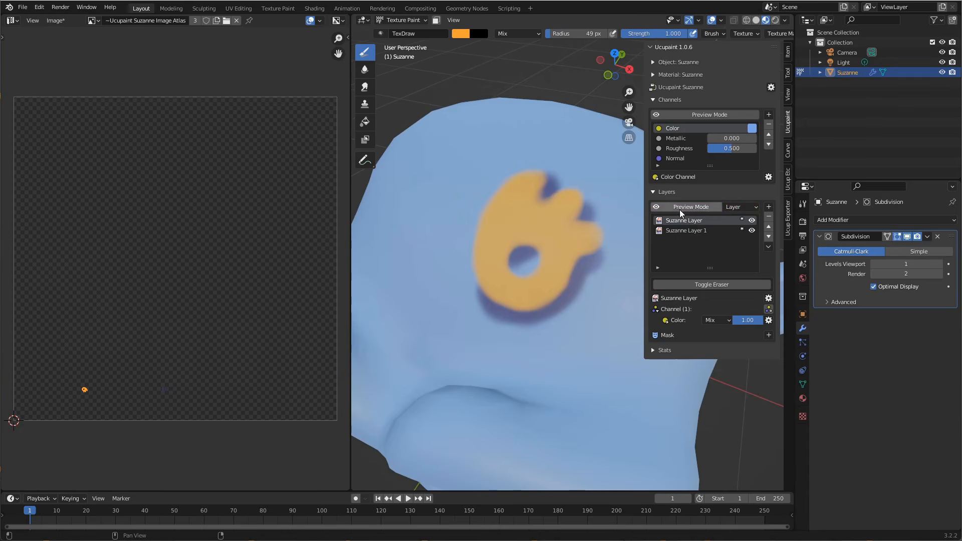
# Paint the sampled orange along the shape's outer edge, from below the lowest finger down to its rounded base
pyautogui.scroll(4, 575, 290)
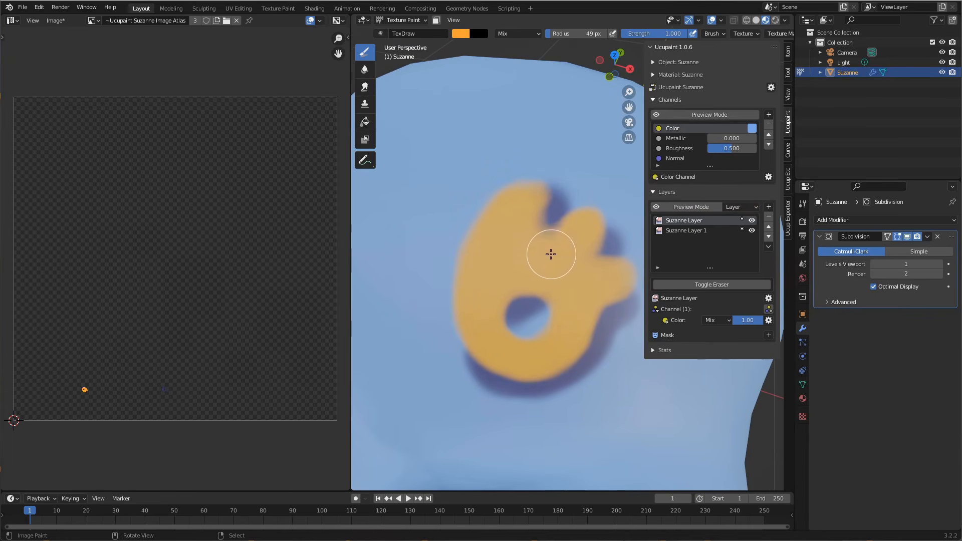
pyautogui.scroll(1, 543, 228)
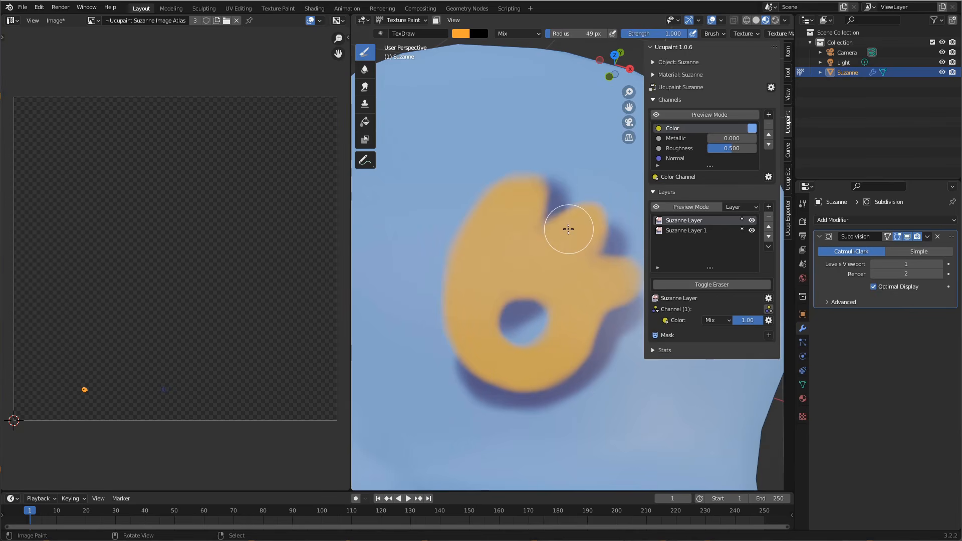
pyautogui.moveTo(568, 222); pyautogui.dragTo(562, 275, button='middle')
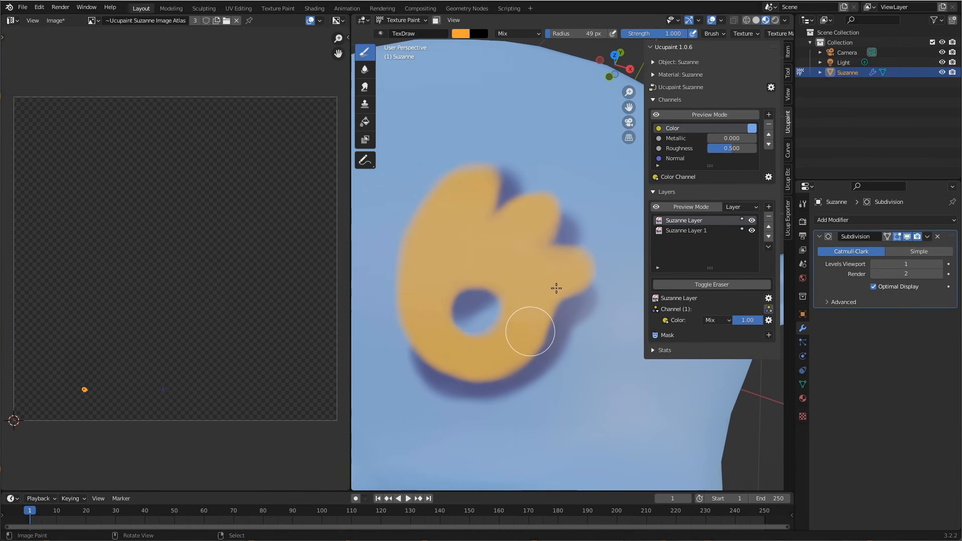
pyautogui.moveTo(554, 283); pyautogui.dragTo(514, 342)
pyautogui.scroll(-1, 499, 288)
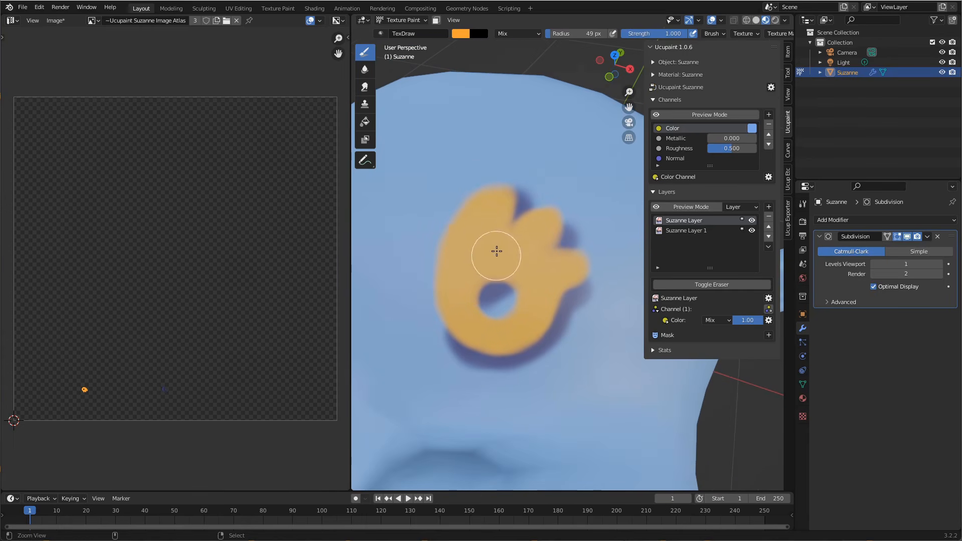
# Set the brush radius to 57 px, erase along the orange shape's upper-left edge and return to Mix painting
pyautogui.press('f')
pyautogui.click(456, 180)
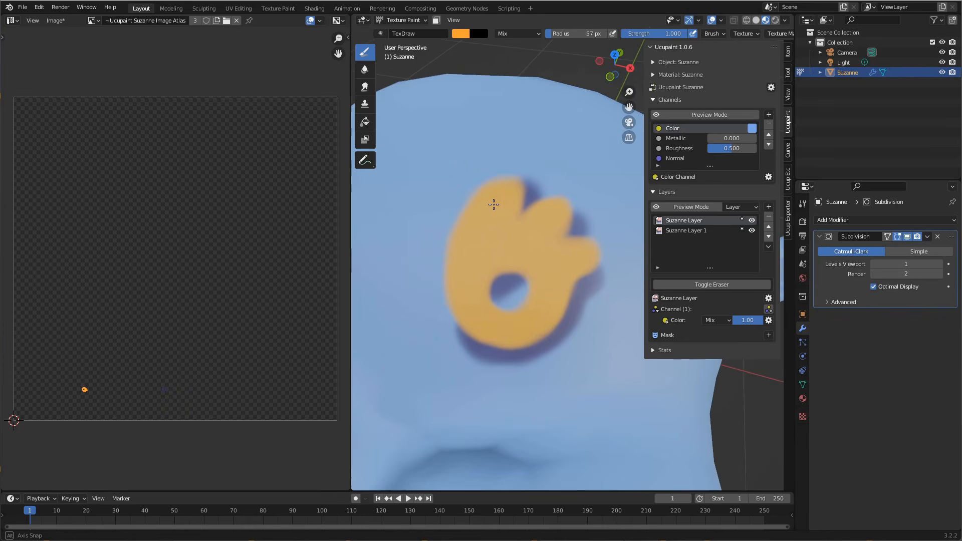
pyautogui.click(714, 284)
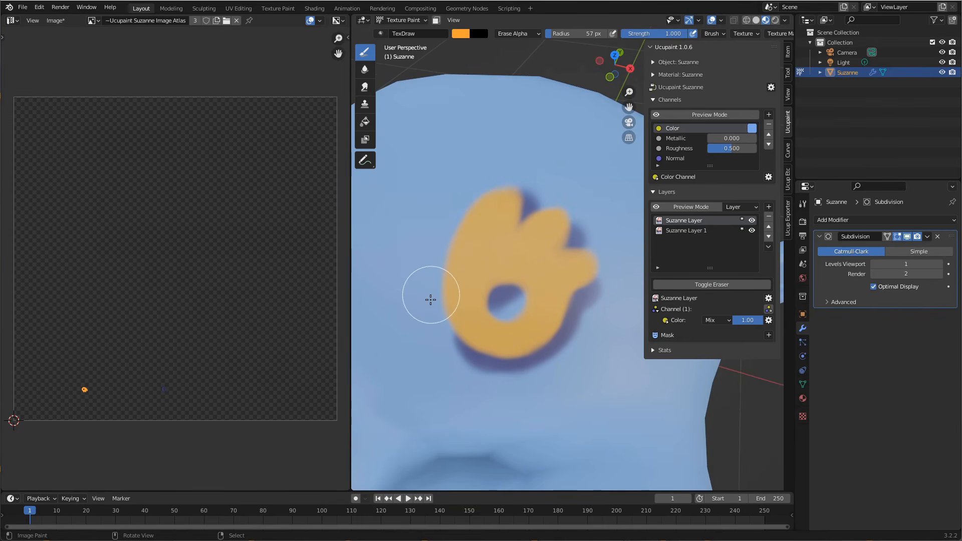
pyautogui.moveTo(429, 299)
pyautogui.mouseDown()
pyautogui.moveTo(469, 189)
pyautogui.moveTo(477, 197)
pyautogui.mouseUp()
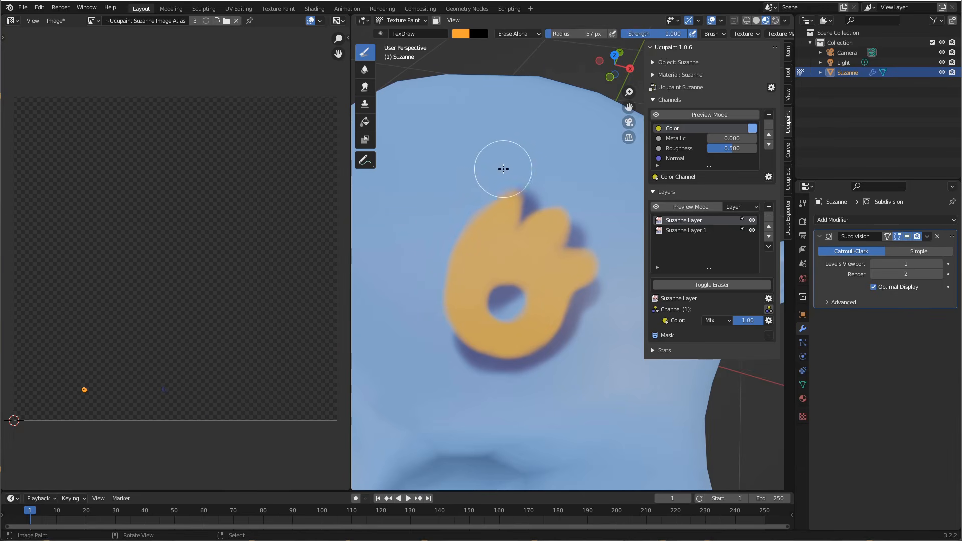
pyautogui.click(734, 284)
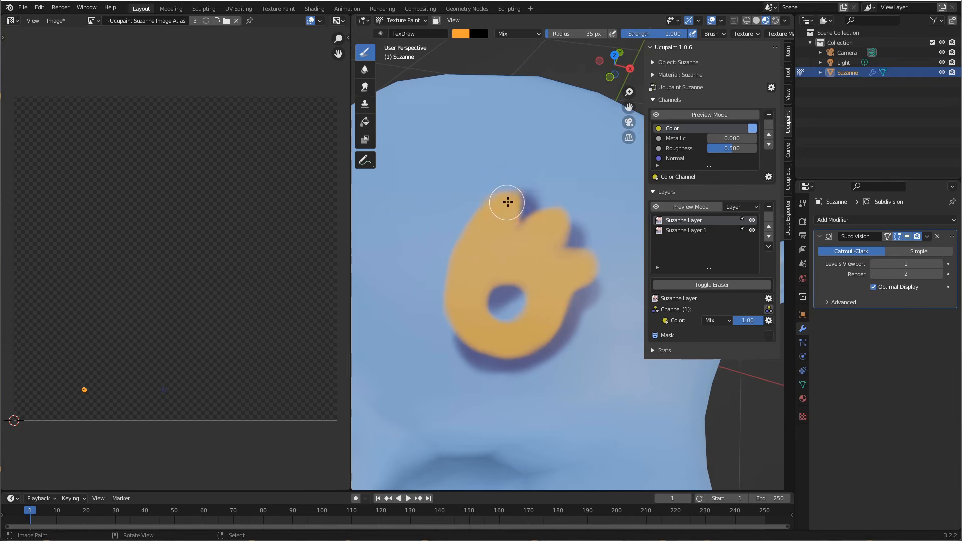
# Select Suzanne Layer 1 and try an orange stroke beside the lower-left end of the shadow
pyautogui.moveTo(562, 250); pyautogui.dragTo(558, 273, button='middle')
pyautogui.click(707, 230)
pyautogui.moveTo(580, 314)
pyautogui.mouseDown(button='middle')
pyautogui.moveTo(482, 347)
pyautogui.moveTo(440, 334)
pyautogui.mouseUp(button='middle')
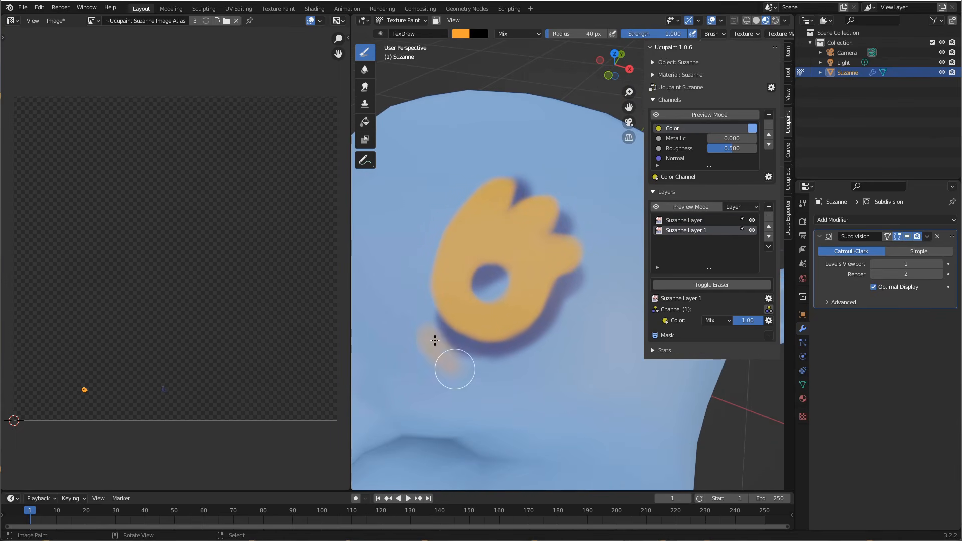
# Erase the stray orange stroke and along the shadow's lower edge, and return to Mix painting with a 42 px radius
pyautogui.click(701, 286)
pyautogui.moveTo(429, 337)
pyautogui.mouseDown()
pyautogui.moveTo(487, 375)
pyautogui.moveTo(513, 365)
pyautogui.mouseUp()
pyautogui.press('f')
pyautogui.click(506, 375)
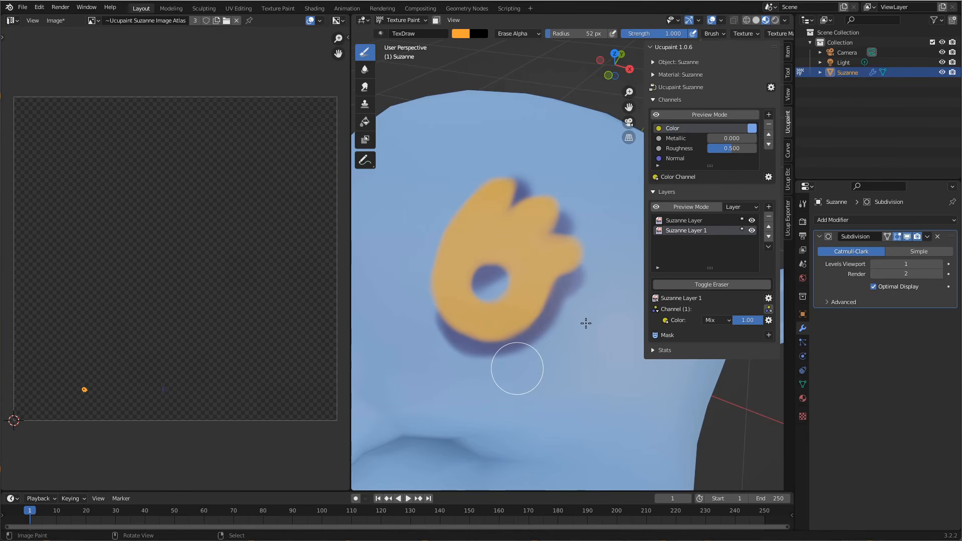
pyautogui.press('f')
pyautogui.click(581, 298)
pyautogui.click(711, 284)
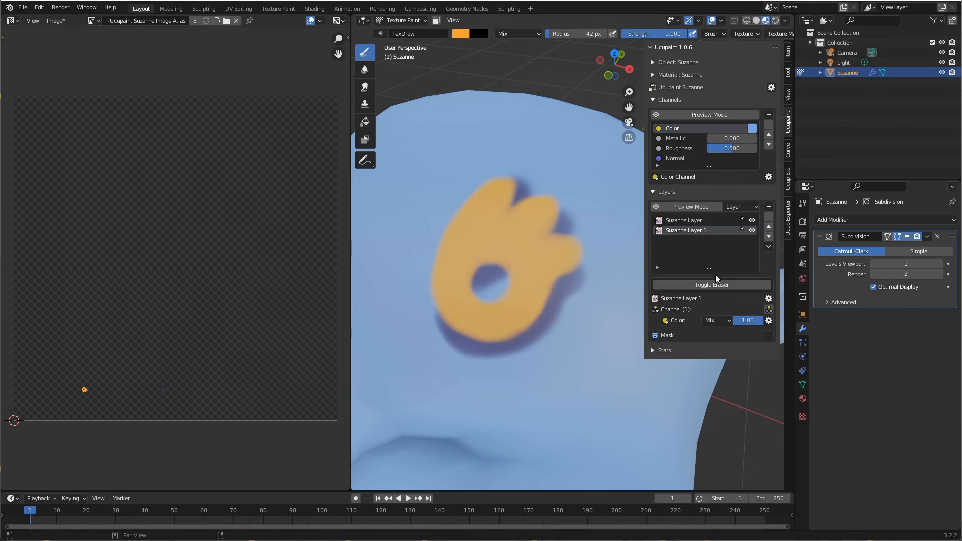
# Preview Suzanne Layer 1 on its own, sample its dark blue shadow as the brush color, and turn Preview Mode off
pyautogui.click(699, 206)
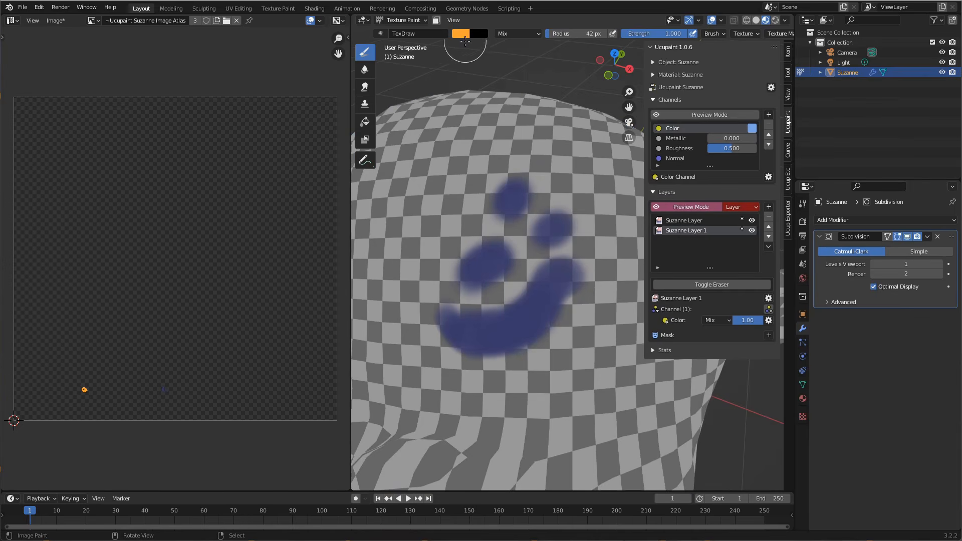
pyautogui.click(460, 33)
pyautogui.click(536, 143)
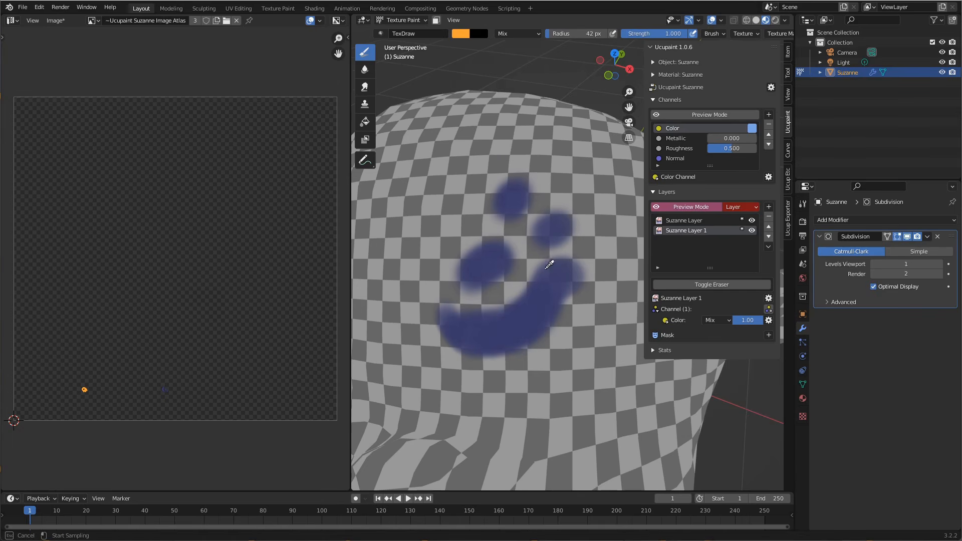
pyautogui.click(526, 314)
pyautogui.click(693, 207)
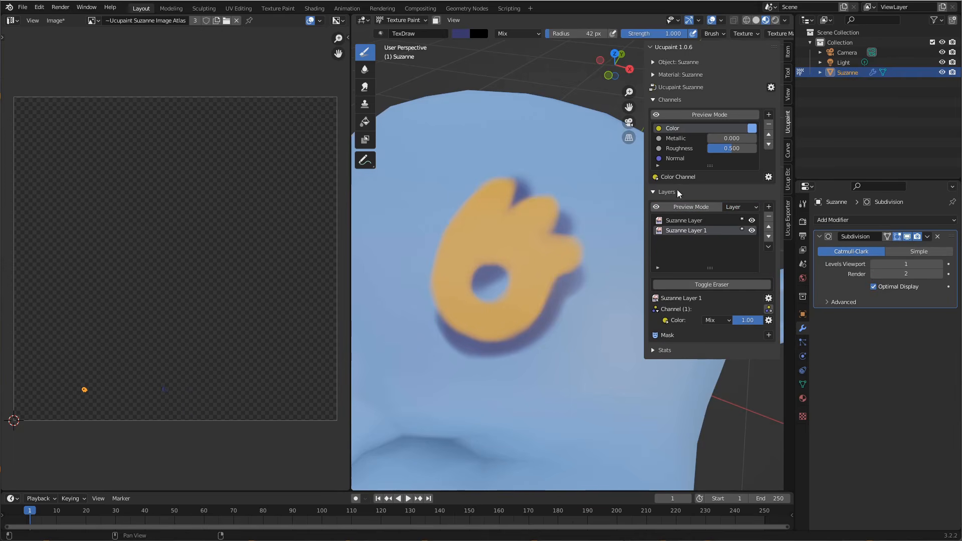
# Reduce the brush radius to 34 px and paint dark blue shadow into the gaps between the fingers
pyautogui.press('[')
pyautogui.press('[')
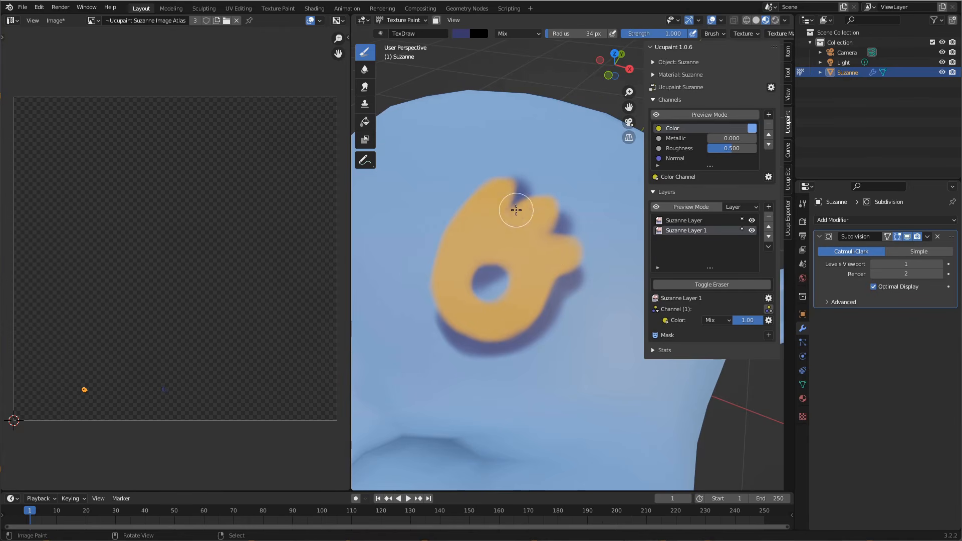
pyautogui.moveTo(513, 193)
pyautogui.mouseDown()
pyautogui.moveTo(564, 229)
pyautogui.moveTo(548, 233)
pyautogui.mouseUp()
# Switch to Erase Alpha with a 43 px radius and erase the lower-right part of the shadow inside the shape's hole
pyautogui.press('f')
pyautogui.click(518, 289)
pyautogui.moveTo(495, 293); pyautogui.dragTo(506, 288)
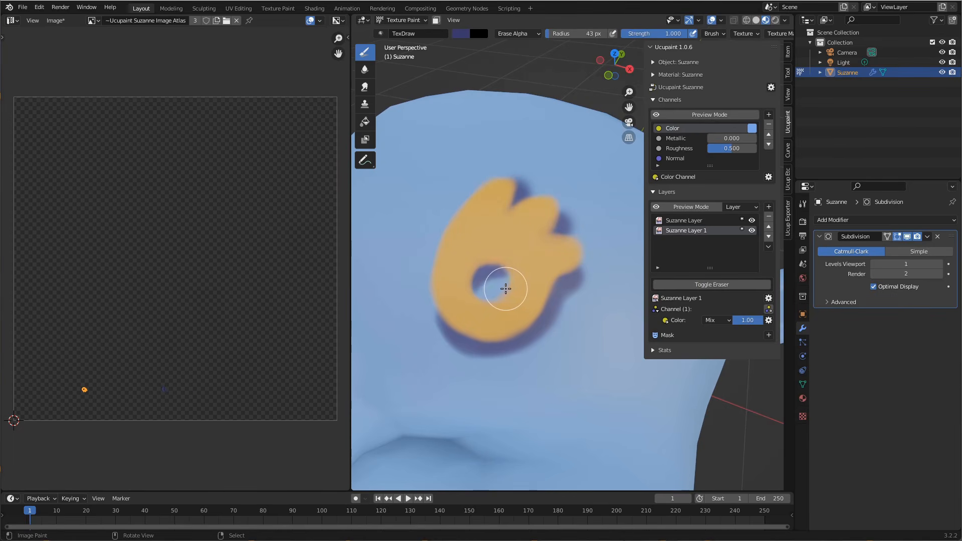
# Select Suzanne Layer and try adjusting its Color channel opacity, ending at 1.00
pyautogui.click(686, 220)
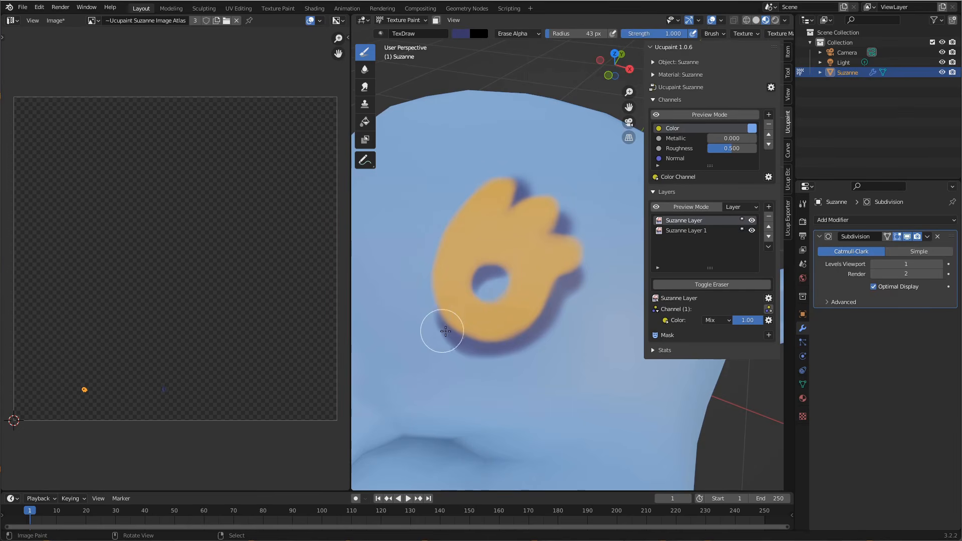
pyautogui.moveTo(606, 301)
pyautogui.keyDown('ctrl'); pyautogui.keyDown('alt'); pyautogui.mouseDown()
pyautogui.moveTo(591, 314)
pyautogui.moveTo(599, 309)
pyautogui.moveTo(597, 328)
pyautogui.moveTo(592, 294)
pyautogui.mouseUp(); pyautogui.keyUp('alt'); pyautogui.keyUp('ctrl')
pyautogui.moveTo(604, 327); pyautogui.dragTo(595, 326, button='middle')
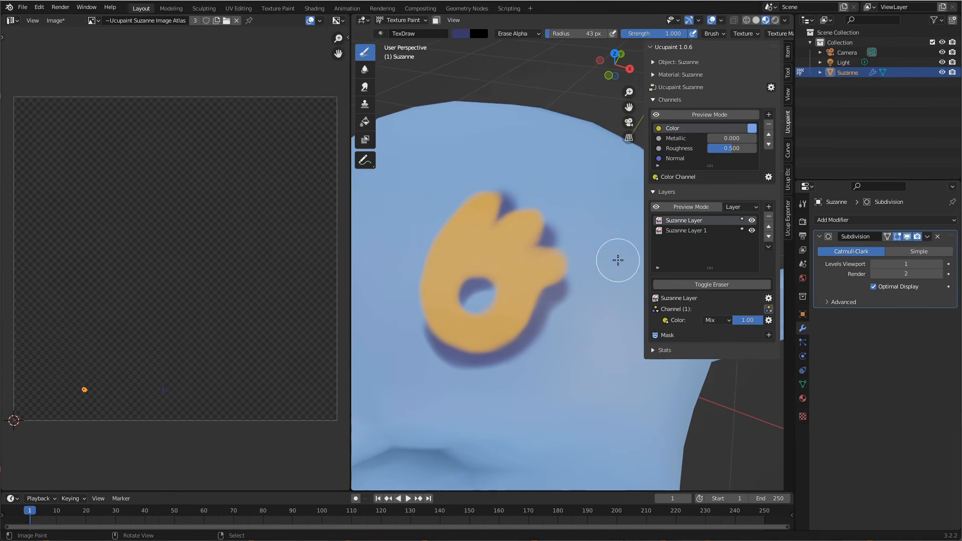
pyautogui.keyDown('ctrl'); pyautogui.moveTo(618, 260); pyautogui.dragTo(621, 273, button='middle'); pyautogui.keyUp('ctrl')
pyautogui.moveTo(750, 321)
pyautogui.mouseDown()
pyautogui.moveTo(735, 319)
pyautogui.moveTo(762, 323)
pyautogui.mouseUp()
# Try the Add, Multiply and Overlay blend modes on Suzanne Layer's Color channel and set it back to Mix
pyautogui.click(724, 320)
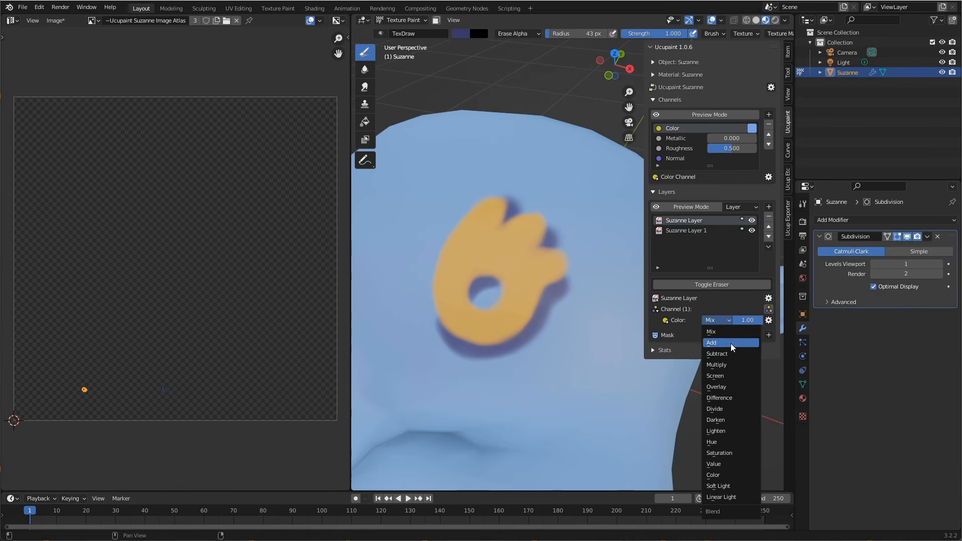
pyautogui.click(731, 343)
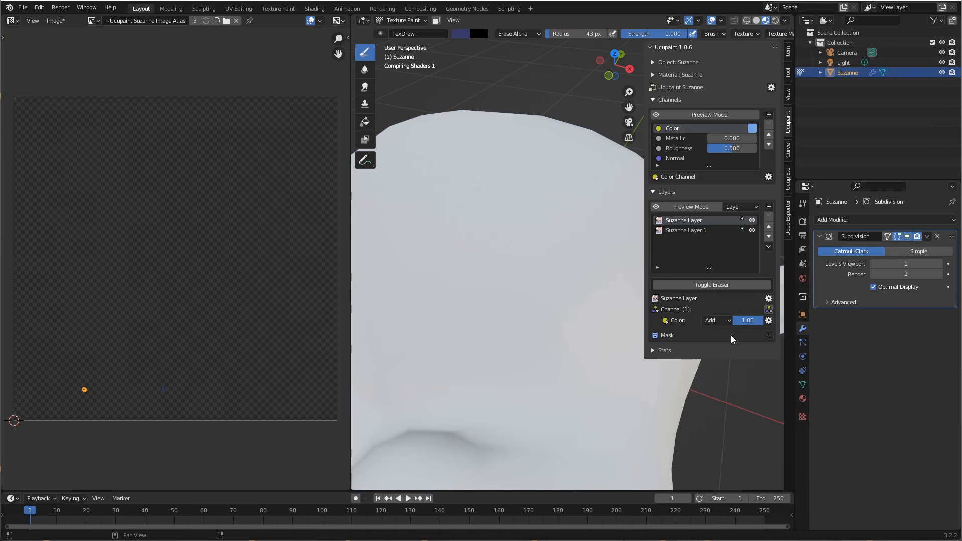
pyautogui.click(727, 320)
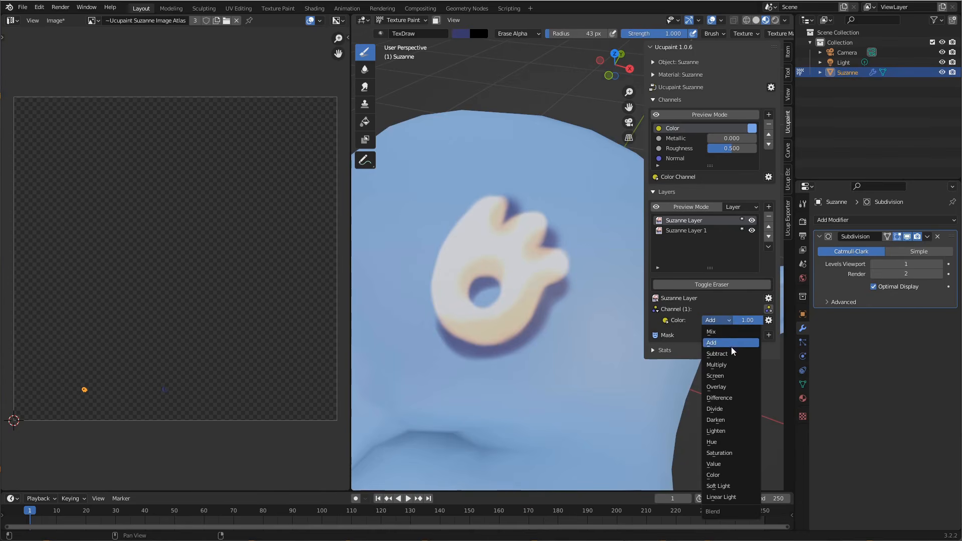
pyautogui.click(734, 365)
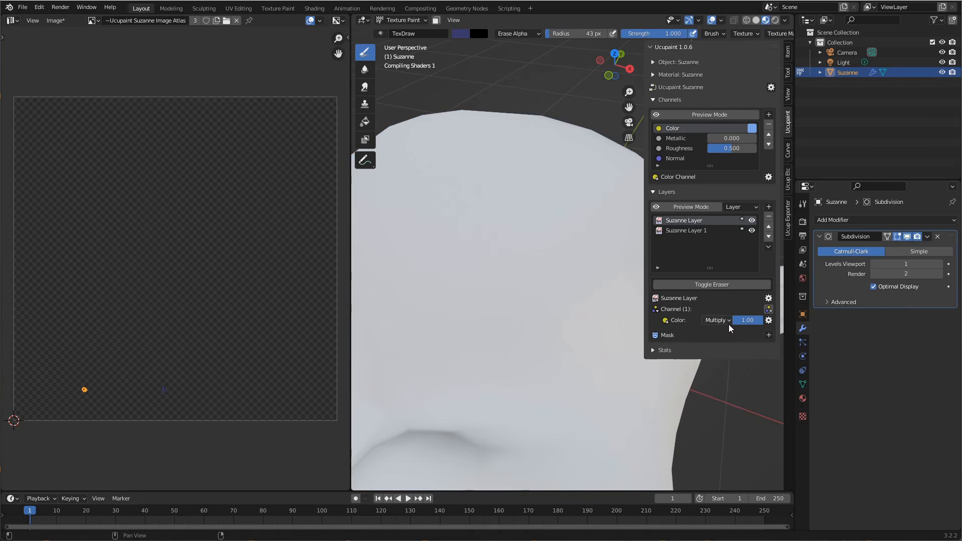
pyautogui.click(726, 320)
pyautogui.click(735, 383)
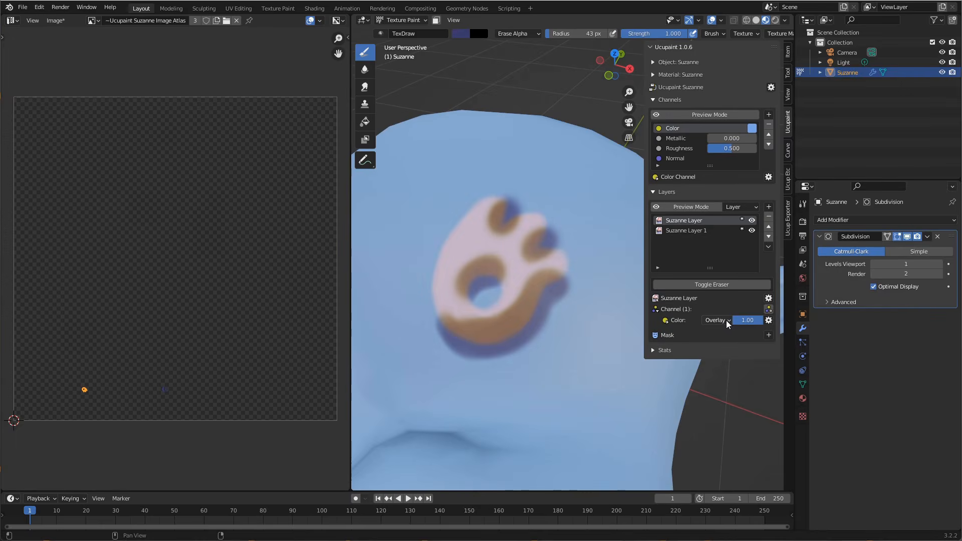
pyautogui.click(726, 320)
pyautogui.click(728, 335)
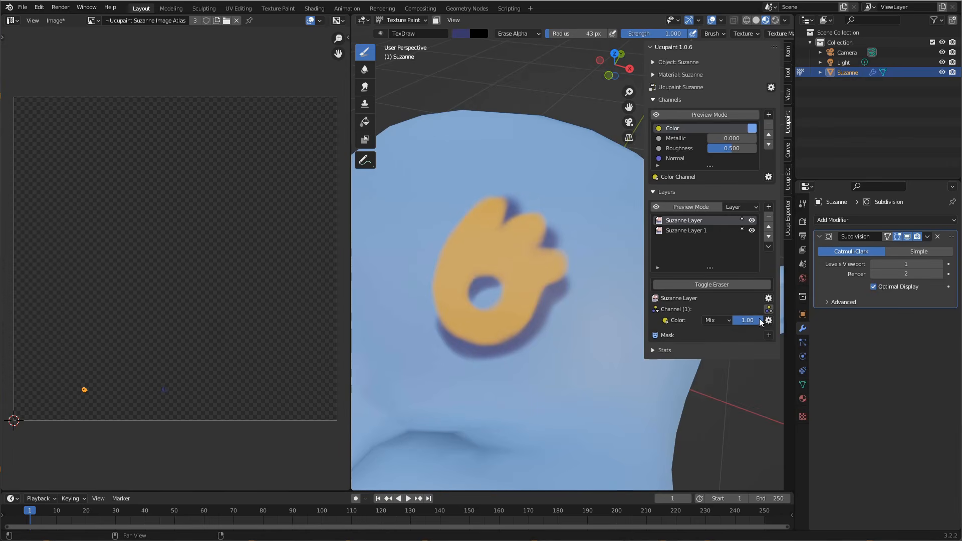
pyautogui.click(720, 321)
# Add a new 1024 × 1024 image mask to Suzanne Layer with the White (Full Opacity) color option
pyautogui.click(768, 335)
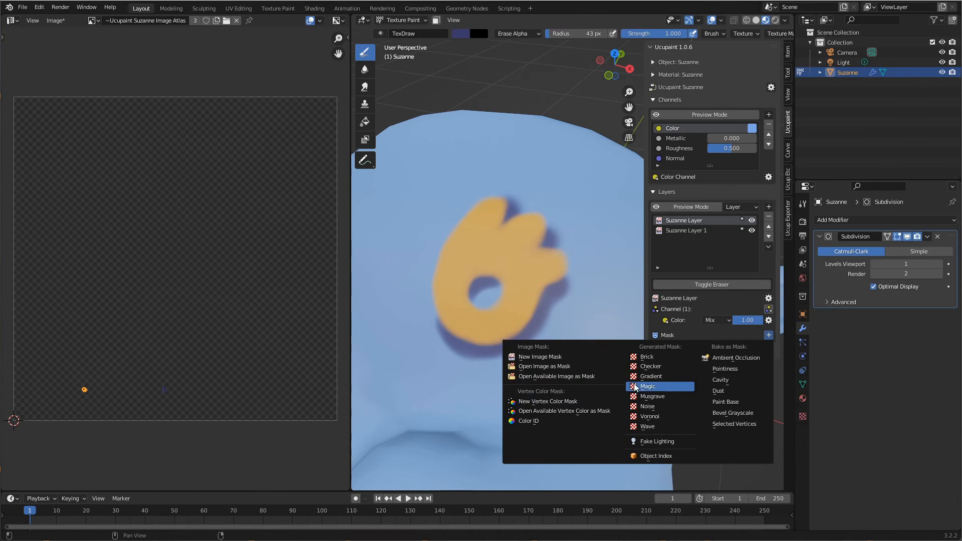
pyautogui.click(593, 358)
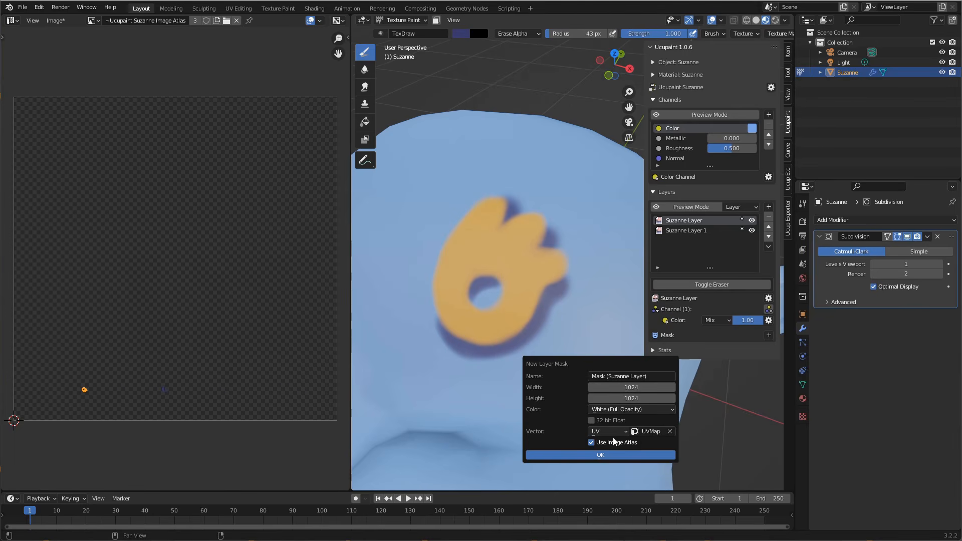
pyautogui.click(665, 409)
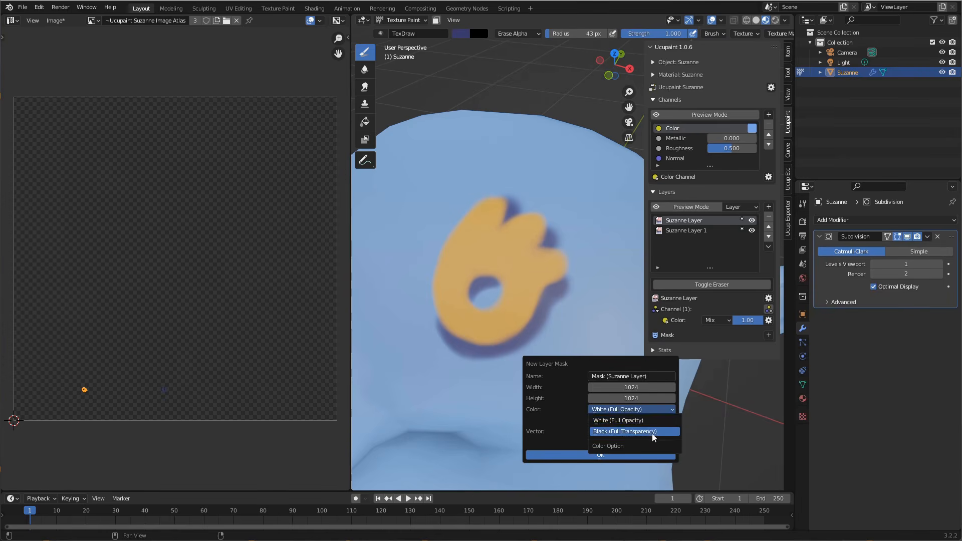
pyautogui.click(650, 423)
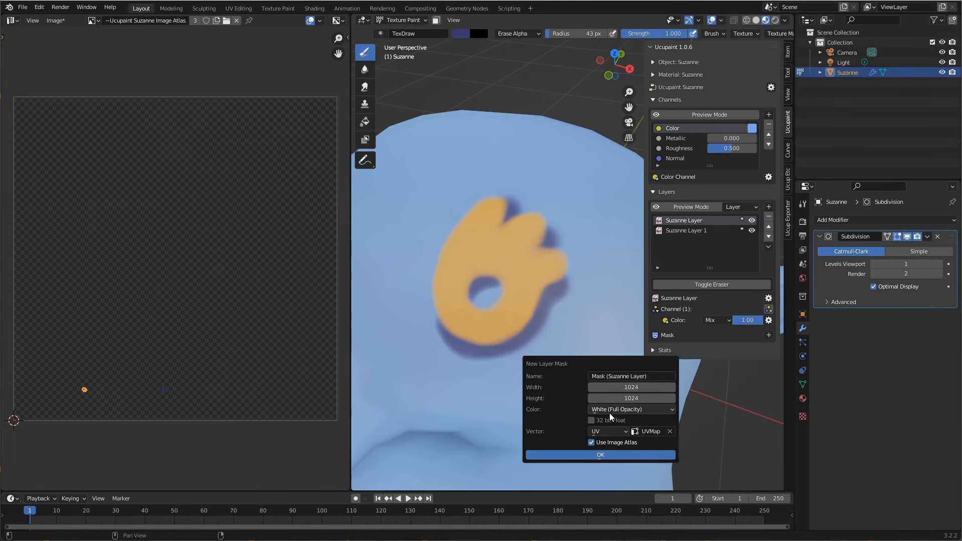
pyautogui.click(658, 410)
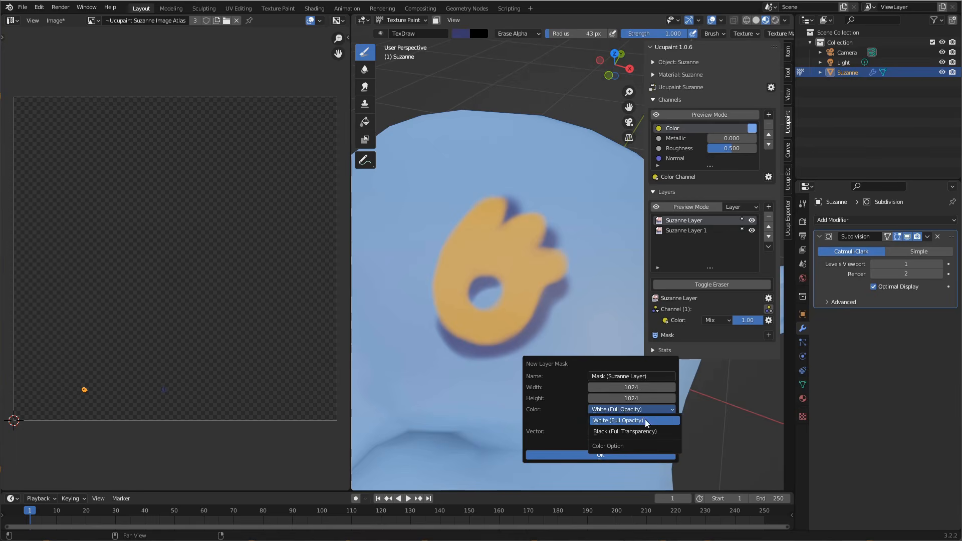
pyautogui.click(645, 420)
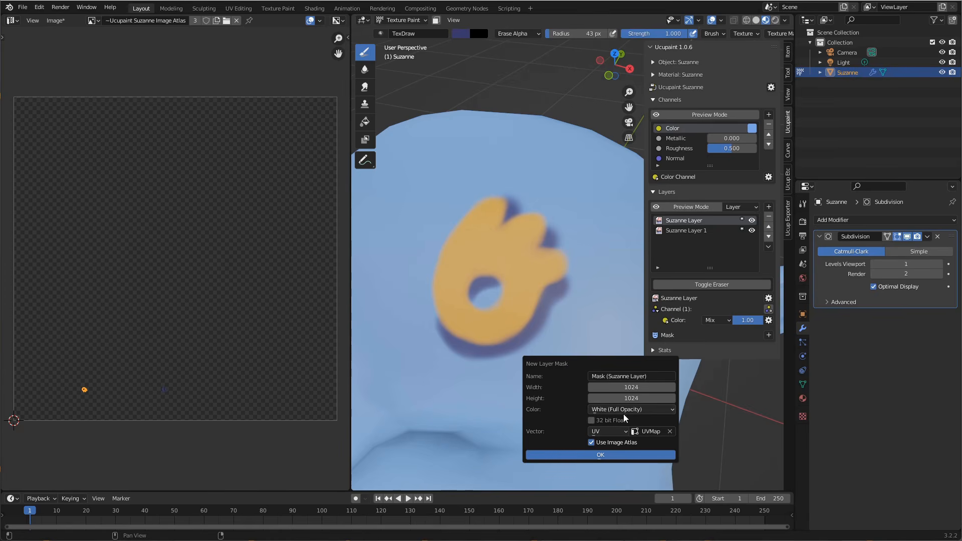
pyautogui.click(646, 411)
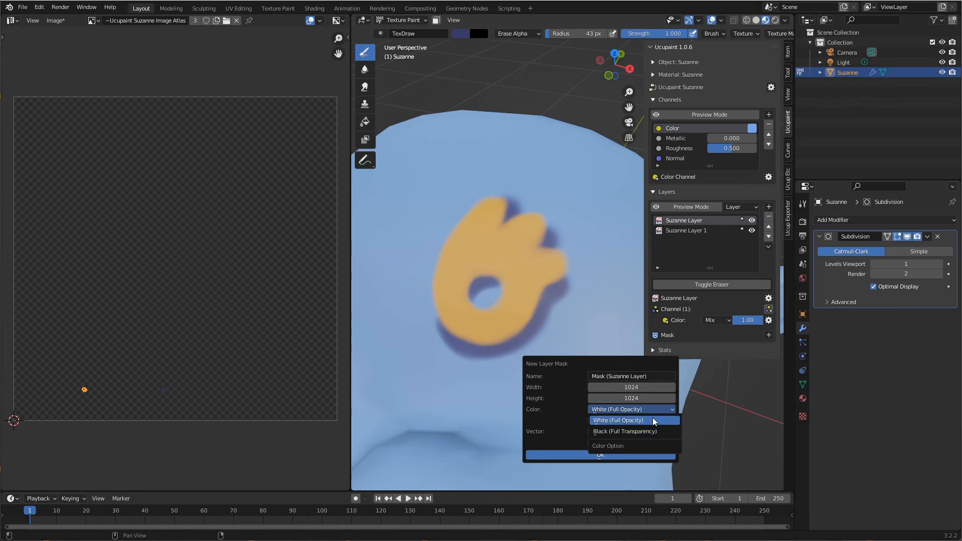
pyautogui.click(660, 410)
pyautogui.click(662, 410)
pyautogui.click(660, 420)
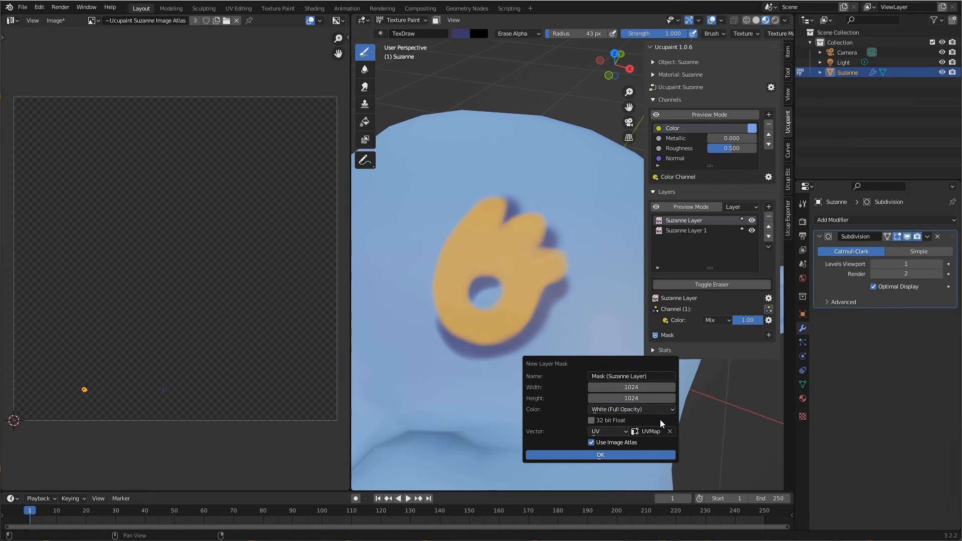
pyautogui.click(647, 454)
# Disable the eraser and paint black on the mask with 38 px and 28 px brushes to hide parts of the orange shape's left edge
pyautogui.scroll(3, 517, 305)
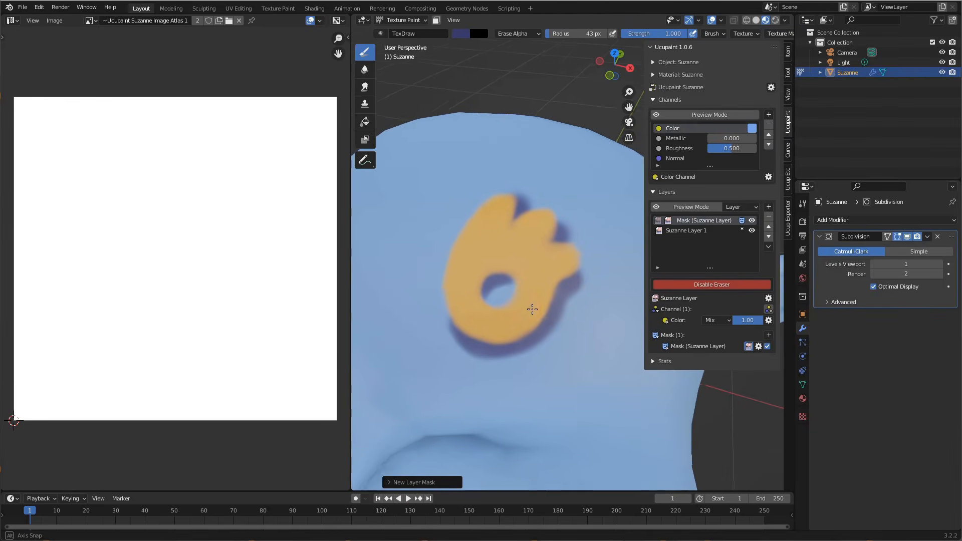
pyautogui.click(711, 284)
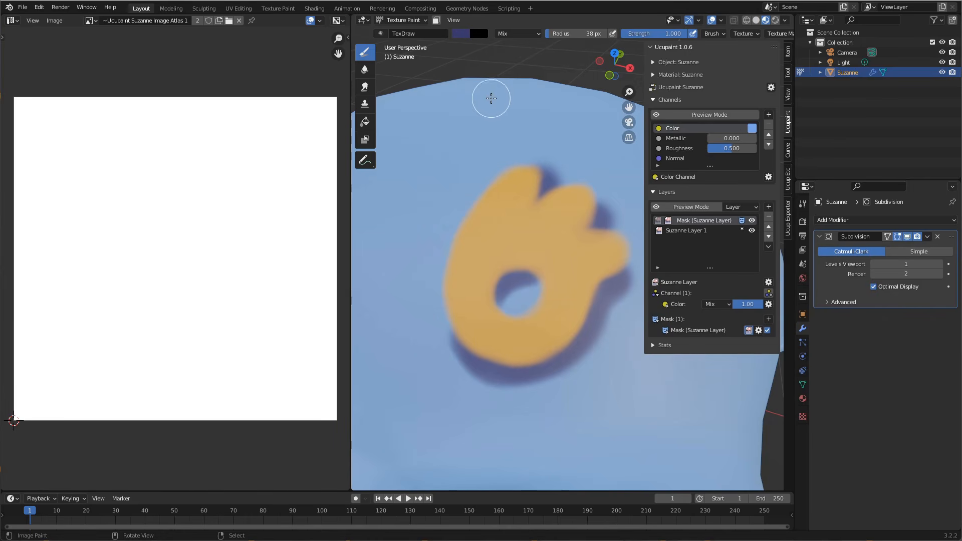
pyautogui.press('x')
pyautogui.press('x')
pyautogui.press('x')
pyautogui.press('x')
pyautogui.press('x')
pyautogui.press('x')
pyautogui.press('x')
pyautogui.click(474, 214)
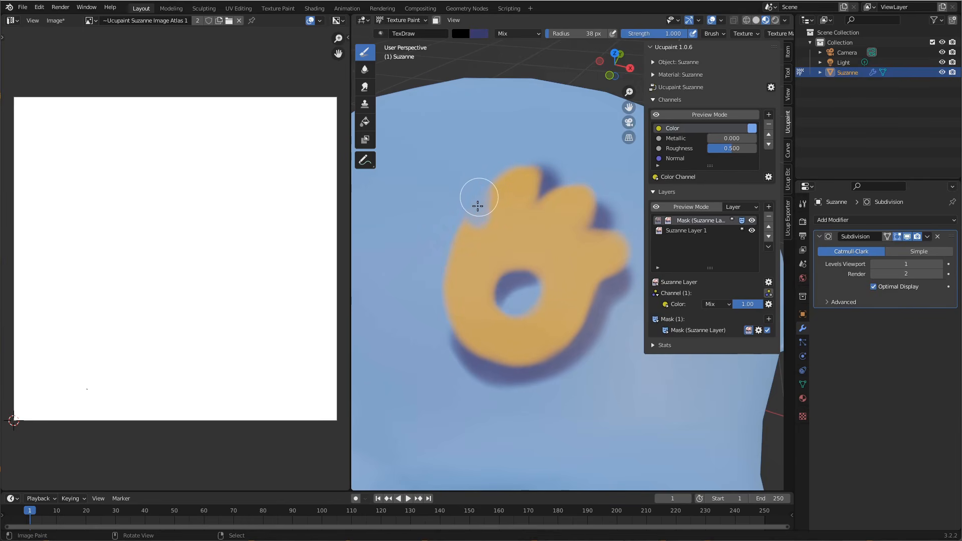
pyautogui.press('f')
pyautogui.click(472, 237)
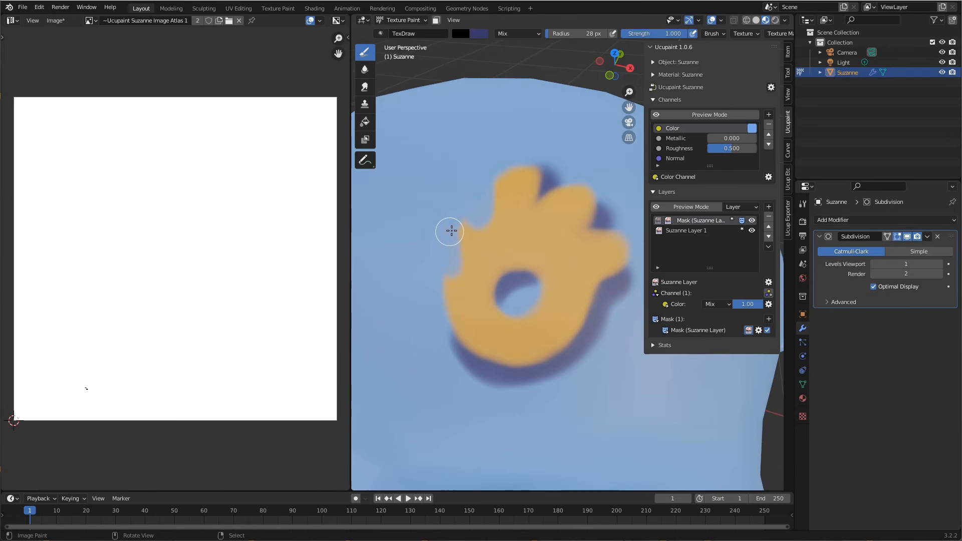
# Set the brush color to white and the radius to 41 px, and paint back part of the hidden left edge on the mask
pyautogui.moveTo(472, 210)
pyautogui.mouseDown(button='middle')
pyautogui.moveTo(462, 277)
pyautogui.moveTo(466, 260)
pyautogui.mouseUp(button='middle')
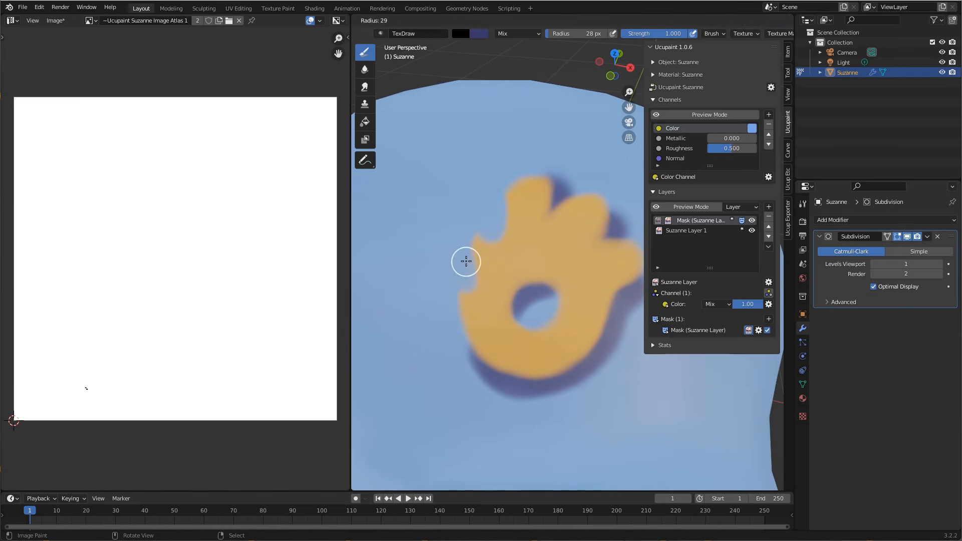
pyautogui.press('x')
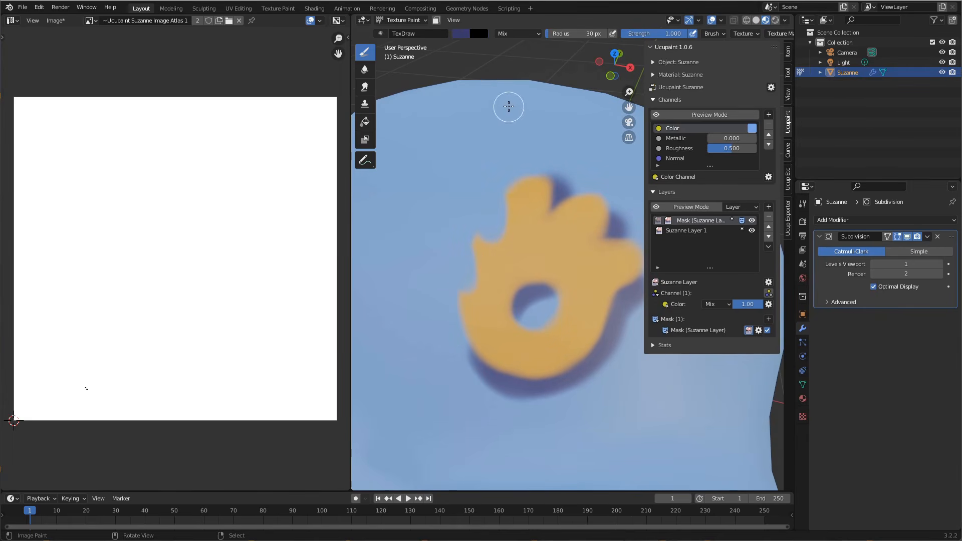
pyautogui.click(460, 34)
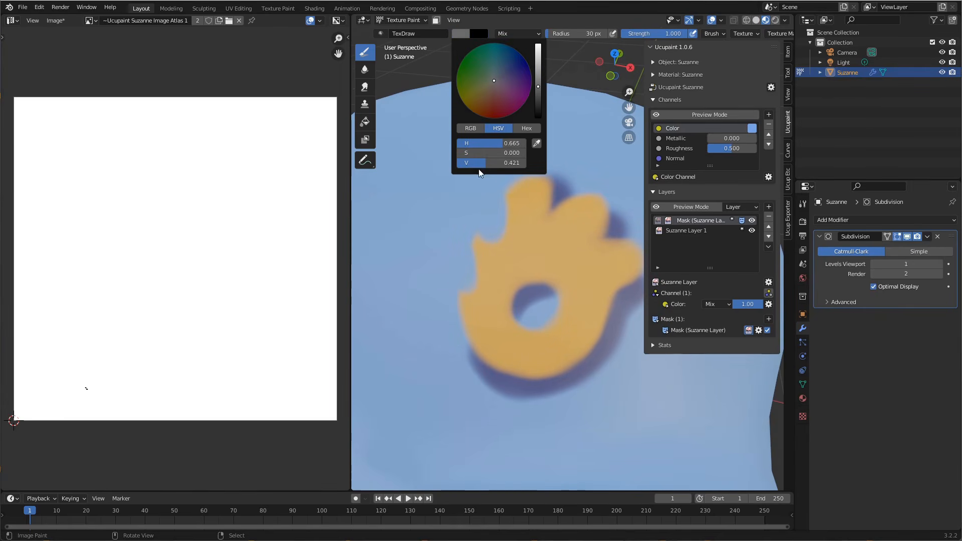
pyautogui.moveTo(479, 165); pyautogui.dragTo(590, 180)
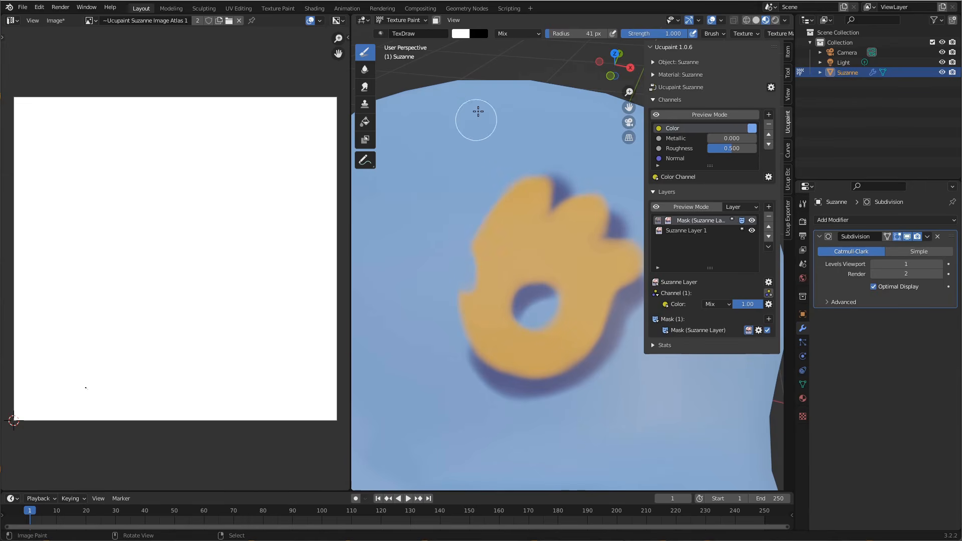
# Swap back to black, reduce the brush radius to 32 px and mask out bites along the shape's left edge again
pyautogui.press('x')
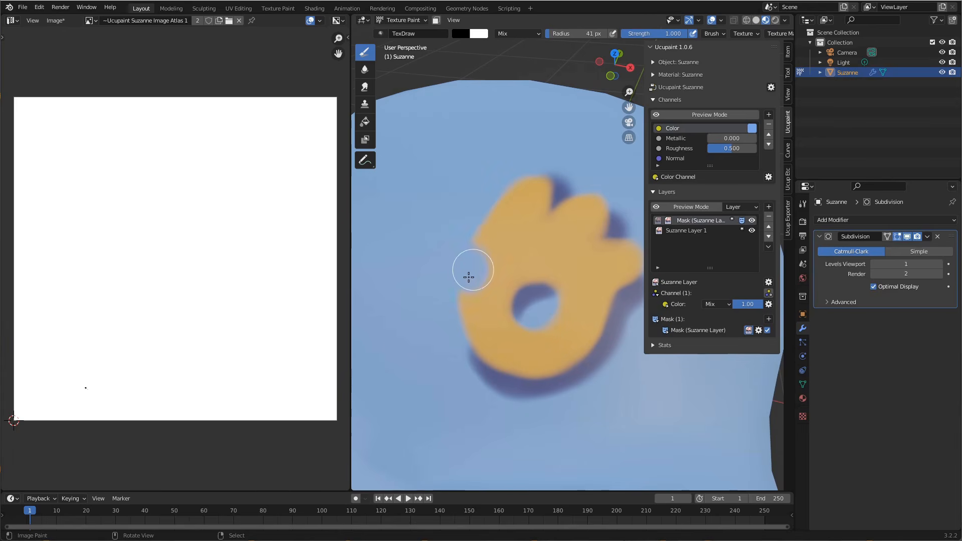
pyautogui.press('f')
pyautogui.click(511, 214)
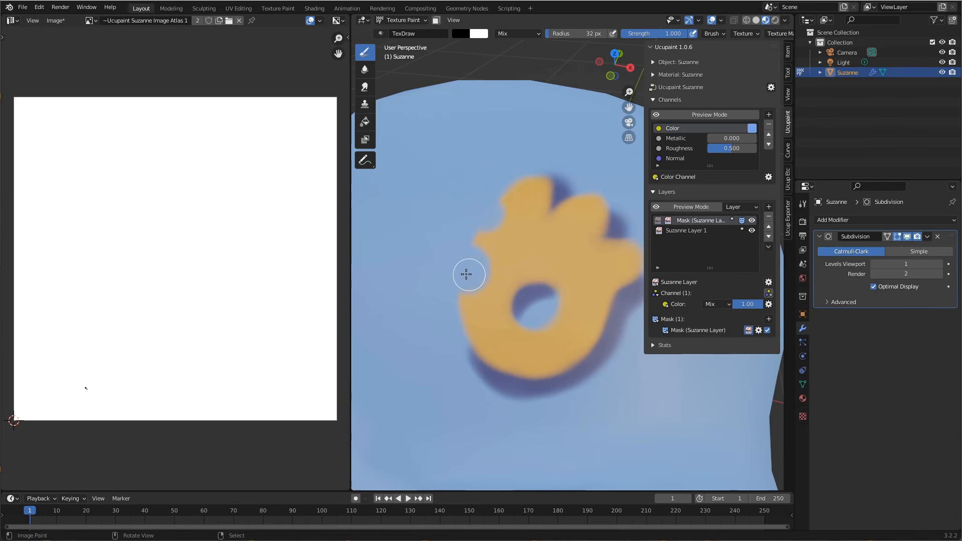
# Switch the active paint target between Suzanne Layer and its mask, finishing on the layer image
pyautogui.moveTo(551, 252); pyautogui.dragTo(543, 247, button='middle')
pyautogui.scroll(1, 546, 249)
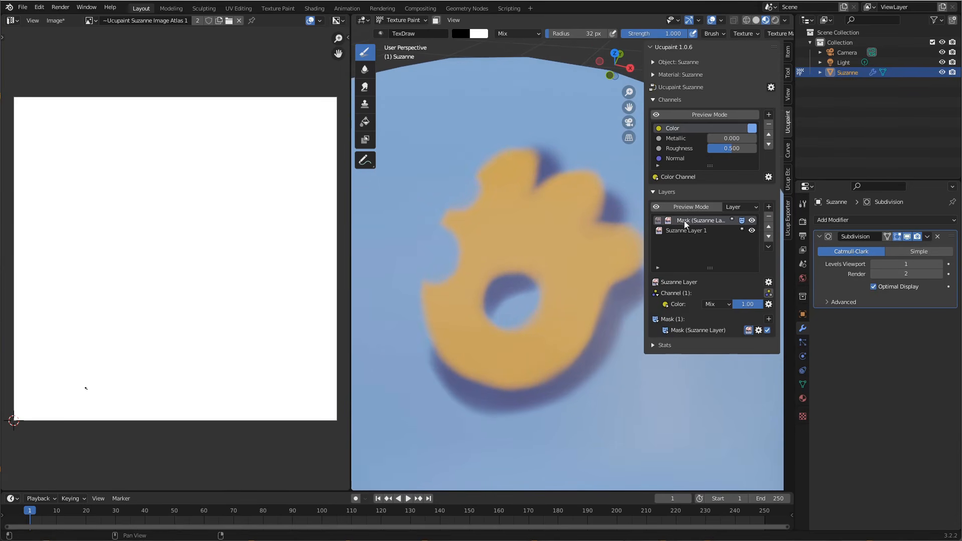
pyautogui.click(658, 221)
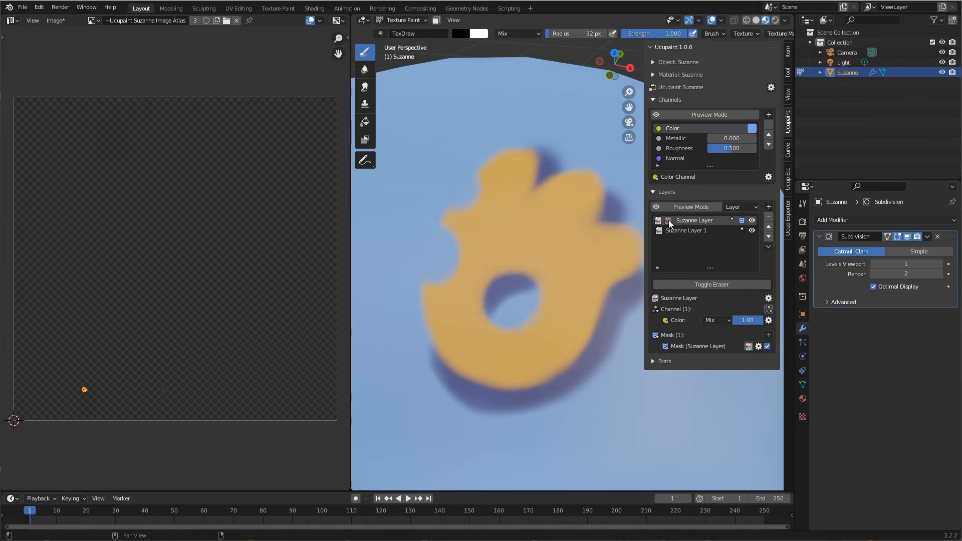
pyautogui.click(670, 220)
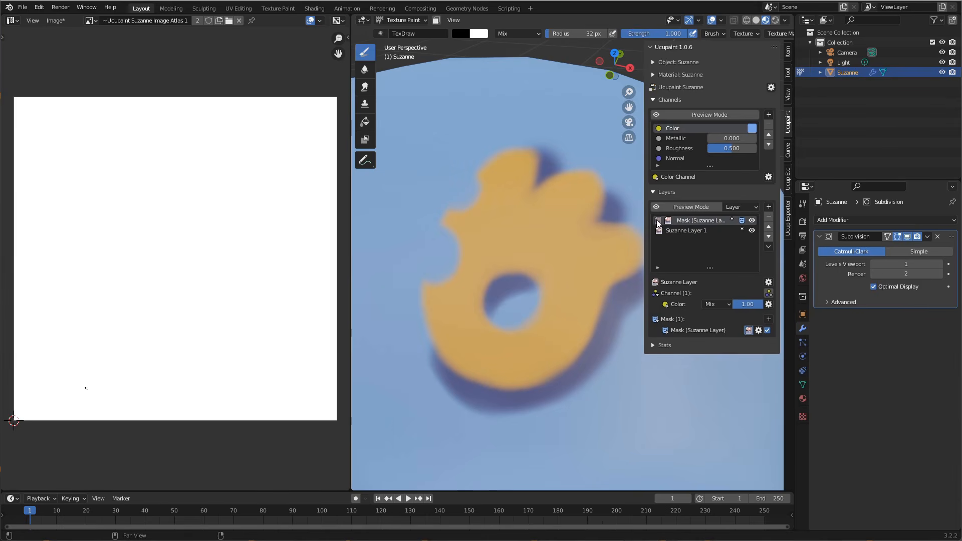
pyautogui.click(660, 221)
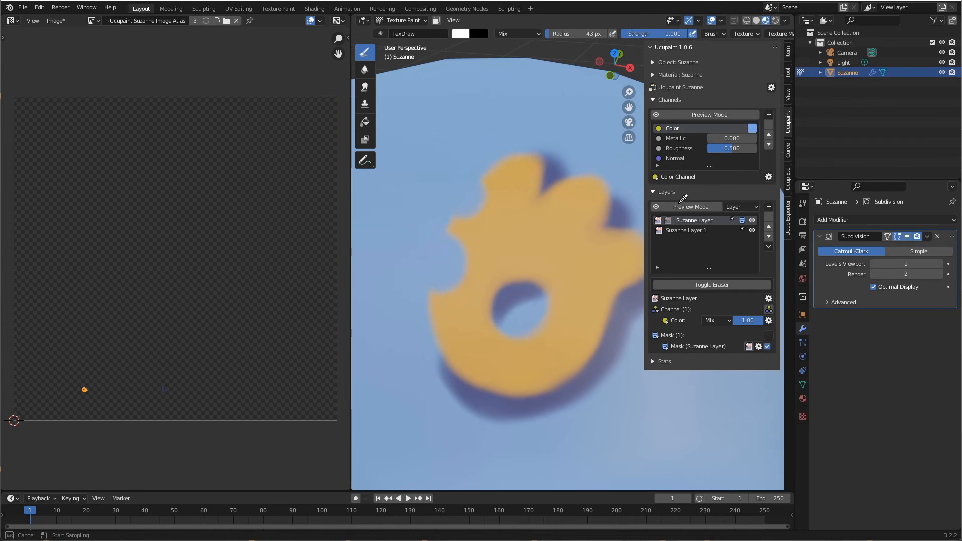
# Sample the shape's orange as the brush color with layer Preview Mode temporarily enabled
pyautogui.click(681, 207)
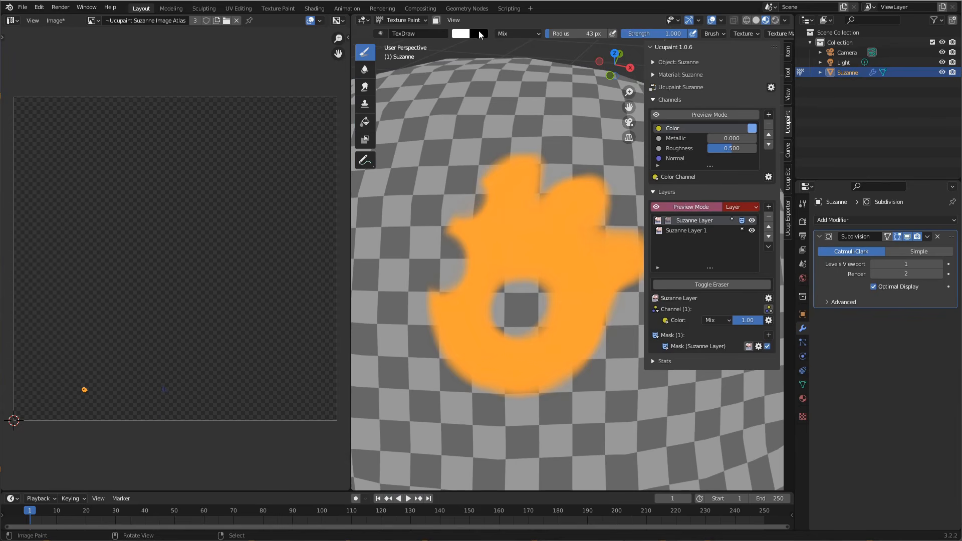
pyautogui.click(463, 34)
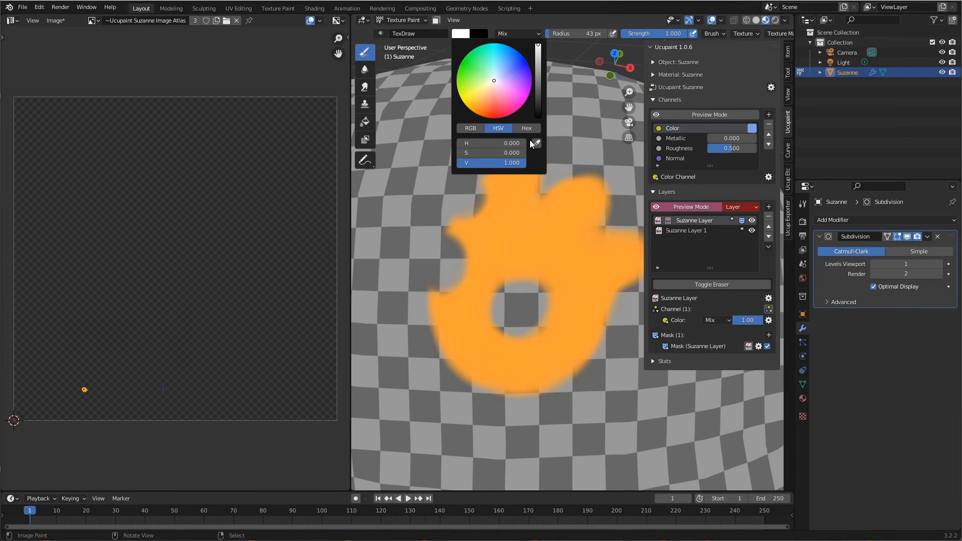
pyautogui.click(536, 144)
pyautogui.click(541, 241)
pyautogui.click(679, 207)
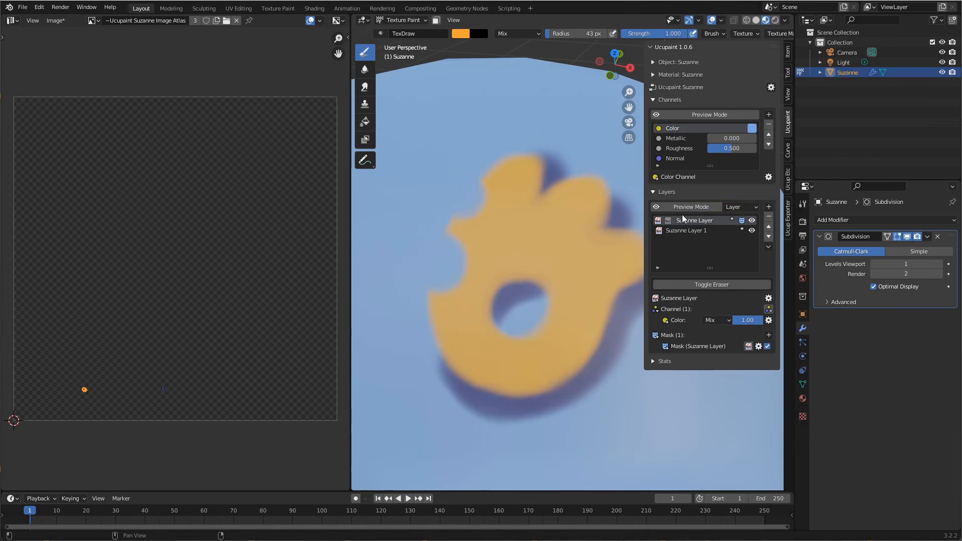
# Try painting orange on Suzanne Layer around the masked bites with a 52 px brush
pyautogui.press(']')
pyautogui.press(']')
pyautogui.keyDown('shift'); pyautogui.moveTo(514, 303); pyautogui.dragTo(512, 293, button='middle'); pyautogui.keyUp('shift')
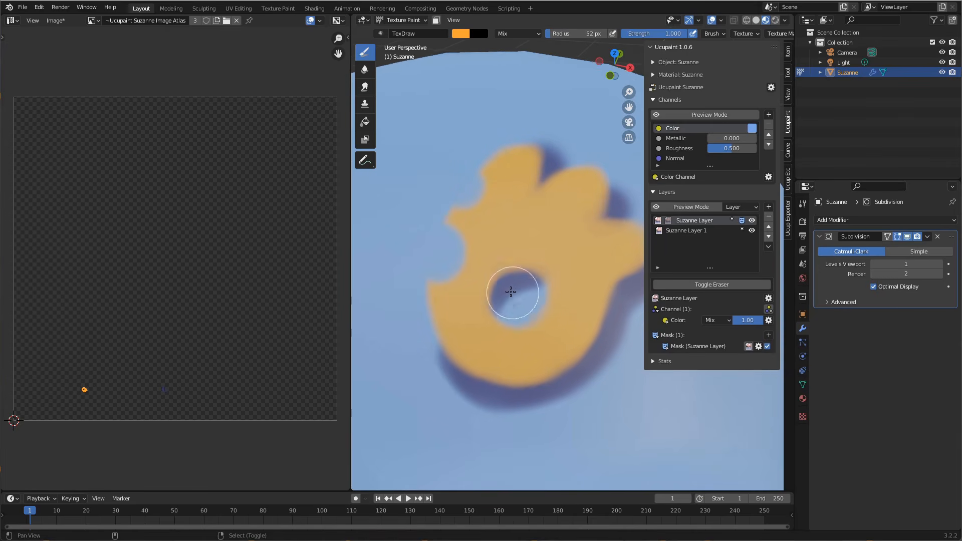
pyautogui.moveTo(441, 288)
pyautogui.mouseDown()
pyautogui.moveTo(444, 223)
pyautogui.moveTo(462, 203)
pyautogui.moveTo(429, 220)
pyautogui.moveTo(404, 209)
pyautogui.moveTo(456, 215)
pyautogui.moveTo(429, 247)
pyautogui.moveTo(445, 237)
pyautogui.mouseUp()
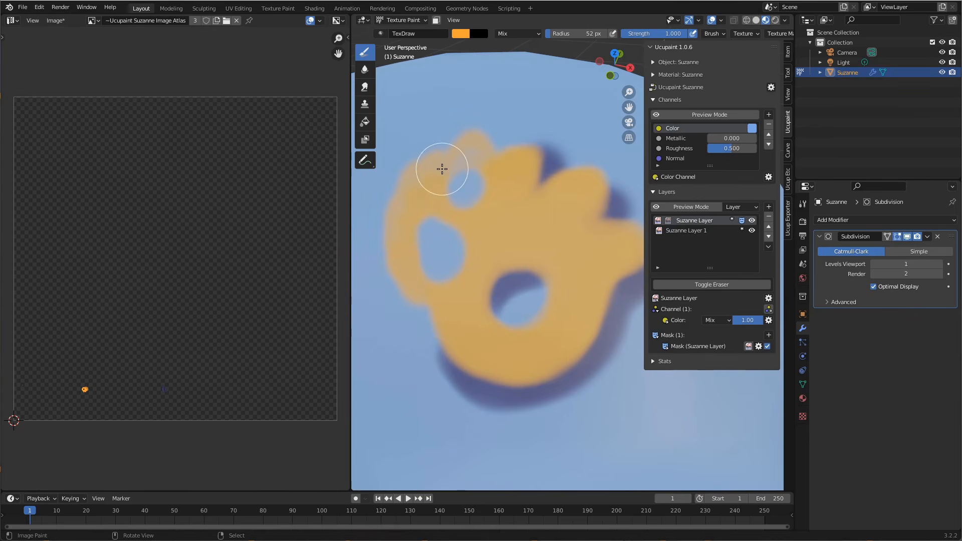
pyautogui.moveTo(477, 209); pyautogui.dragTo(459, 256, button='middle')
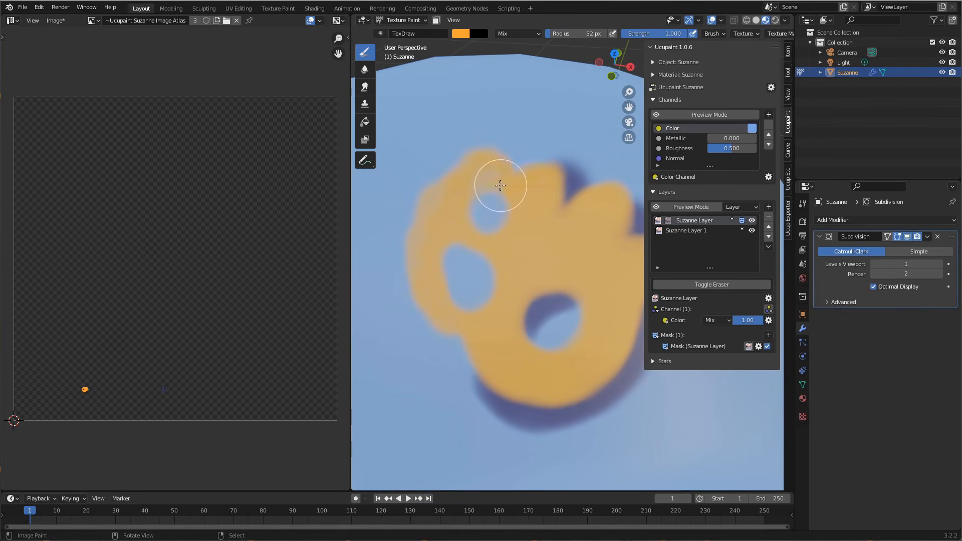
pyautogui.moveTo(511, 315)
pyautogui.mouseDown(button='middle')
pyautogui.moveTo(489, 316)
pyautogui.moveTo(506, 279)
pyautogui.mouseUp(button='middle')
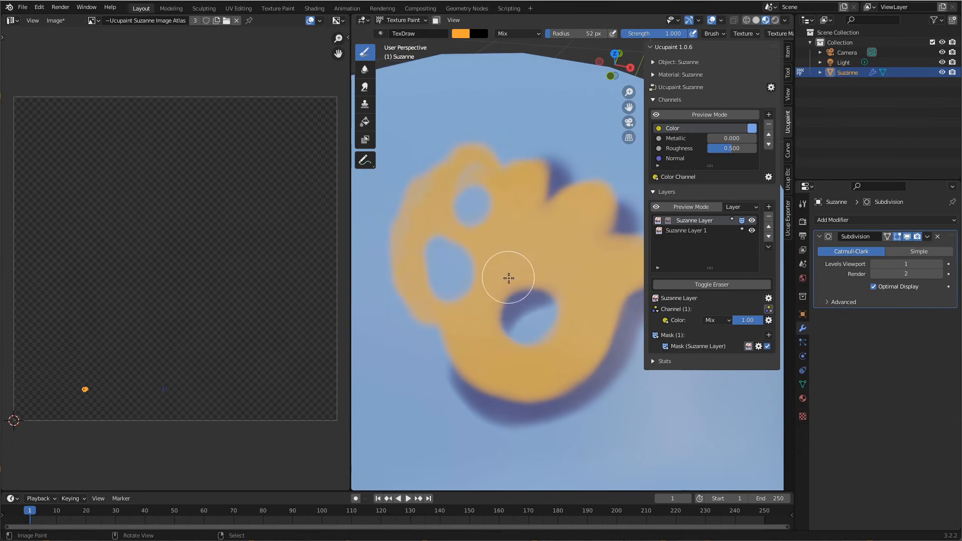
# Undo the orange strokes around the masked bites, back to having the mask active
pyautogui.hotkey('ctrl', 'z')
pyautogui.hotkey('ctrl', 'z')
pyautogui.hotkey('ctrl', 'z')
pyautogui.hotkey('ctrl', 'z')
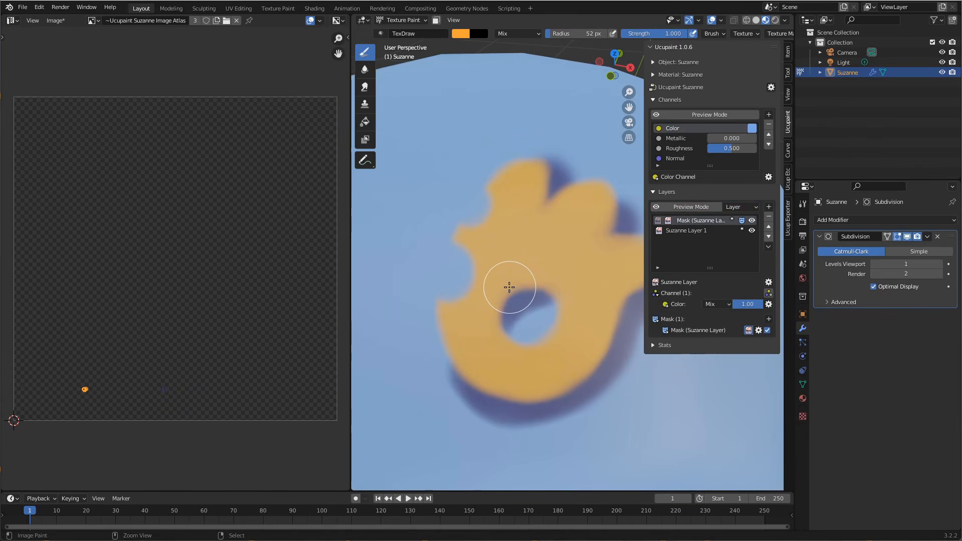
# Add a second new image mask to Suzanne Layer with the default settings
pyautogui.moveTo(536, 263); pyautogui.dragTo(569, 282, button='middle')
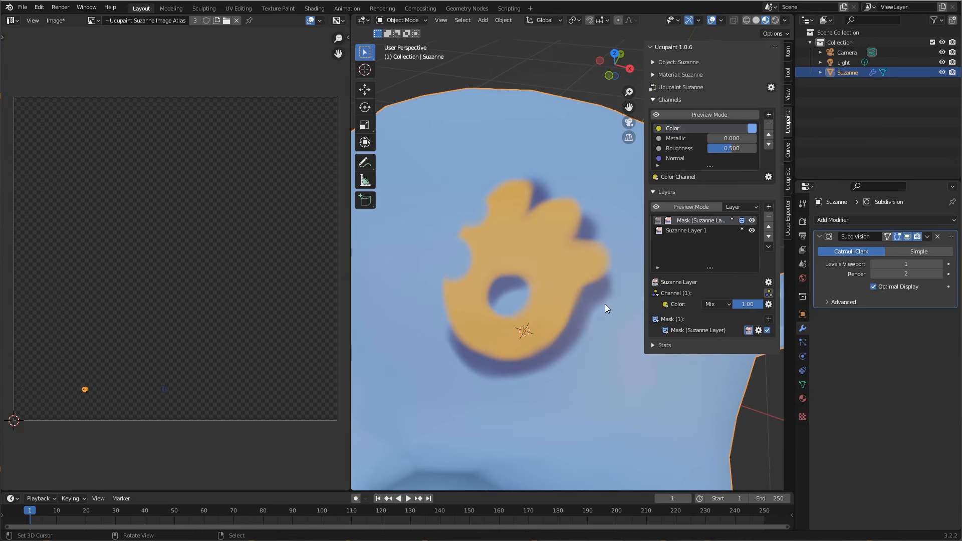
pyautogui.click(768, 318)
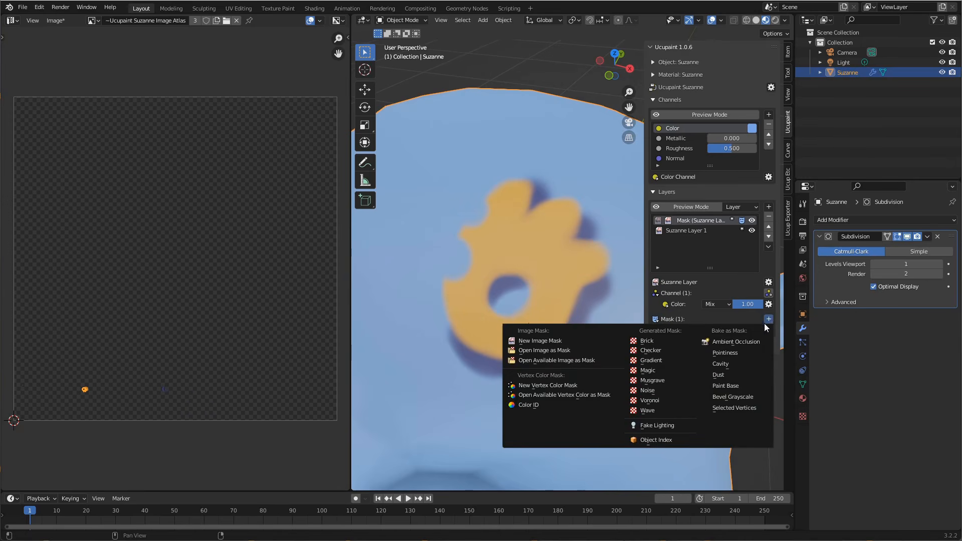
pyautogui.click(595, 341)
pyautogui.click(611, 450)
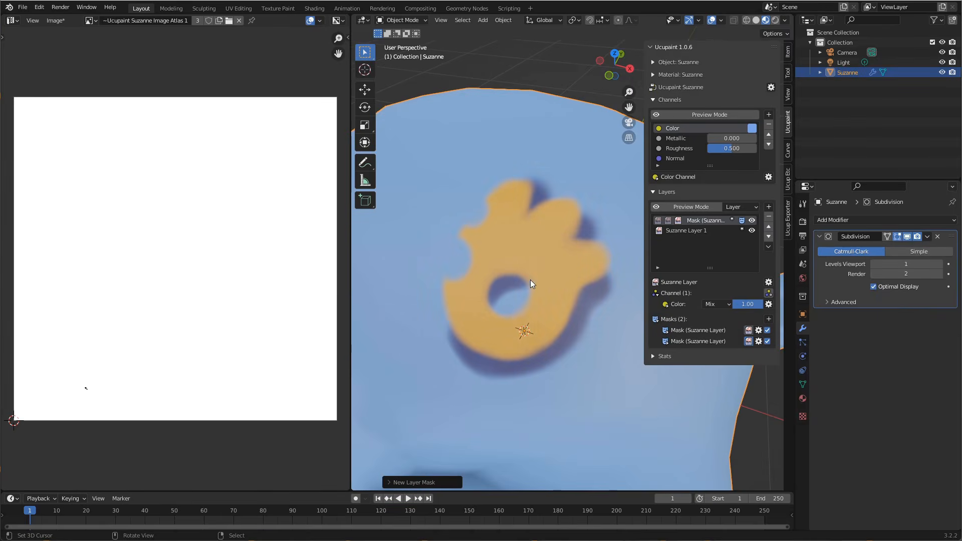
# Switch Suzanne to Texture Paint mode and ready a black brush with a 26 px radius
pyautogui.hotkey('ctrl', 'Tab')
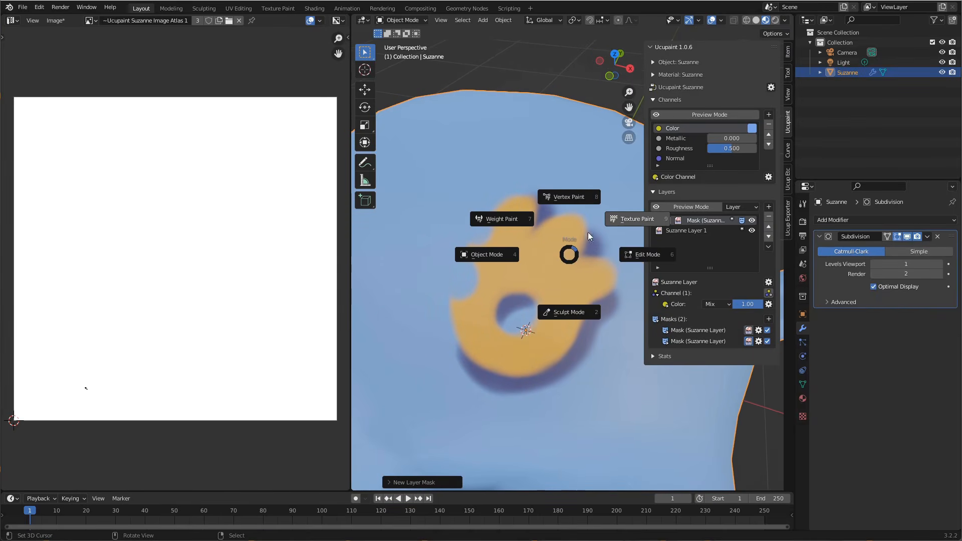
pyautogui.click(587, 232)
pyautogui.moveTo(543, 243); pyautogui.dragTo(548, 256, button='middle')
pyautogui.press('f')
pyautogui.click(530, 254)
pyautogui.scroll(3, 548, 256)
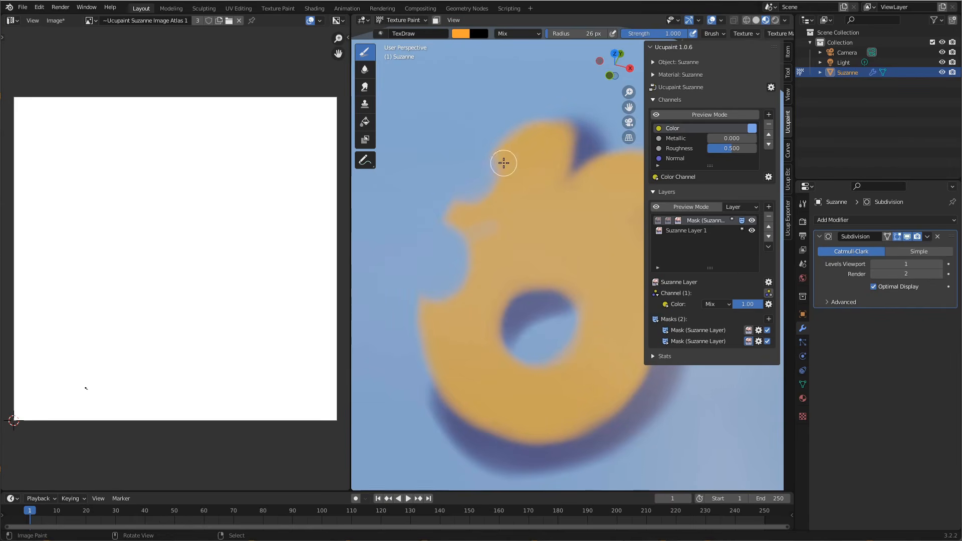
pyautogui.press('x')
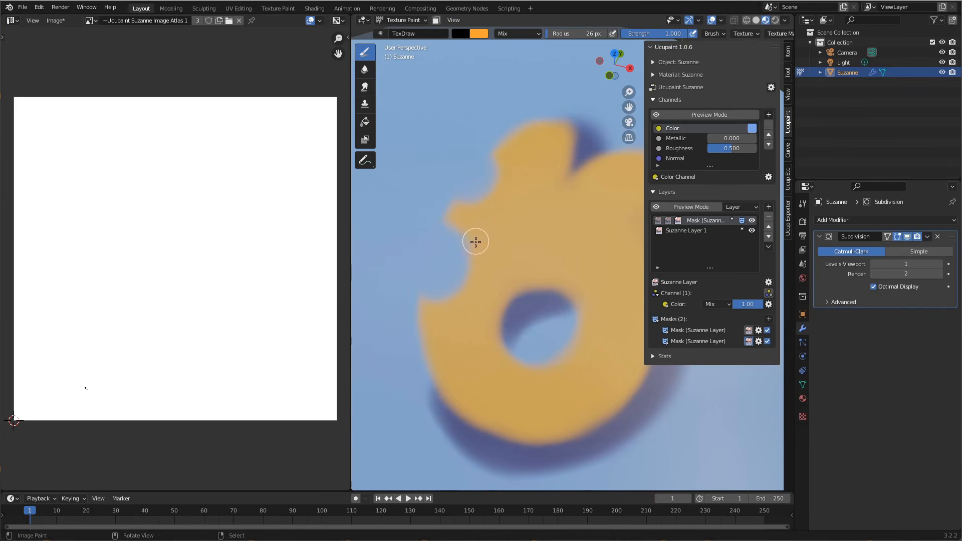
# Paint short black strokes on the second mask along the bitten edge of the orange shape
pyautogui.moveTo(495, 234)
pyautogui.mouseDown()
pyautogui.moveTo(466, 240)
pyautogui.moveTo(488, 268)
pyautogui.moveTo(468, 273)
pyautogui.mouseUp()
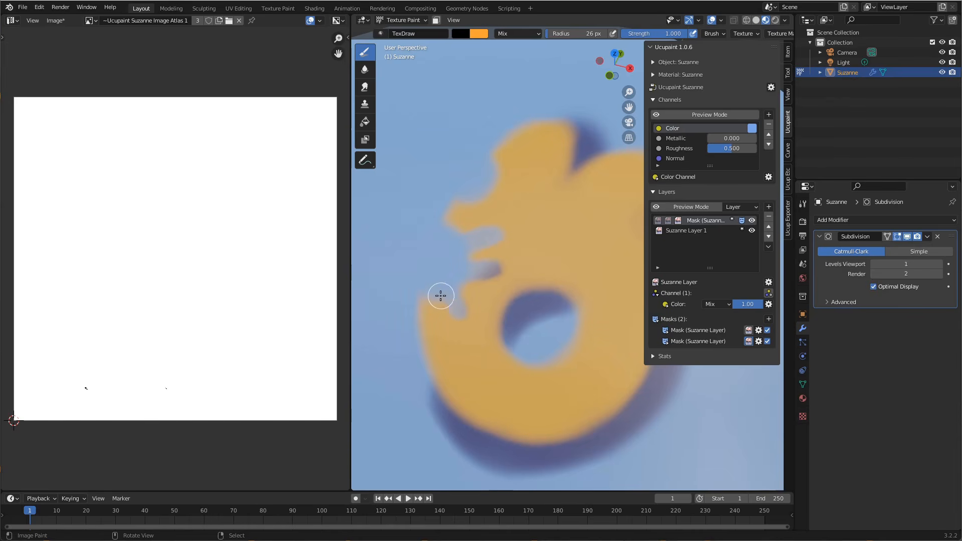
pyautogui.moveTo(487, 180)
pyautogui.mouseDown()
pyautogui.moveTo(505, 194)
pyautogui.moveTo(511, 166)
pyautogui.moveTo(522, 162)
pyautogui.mouseUp()
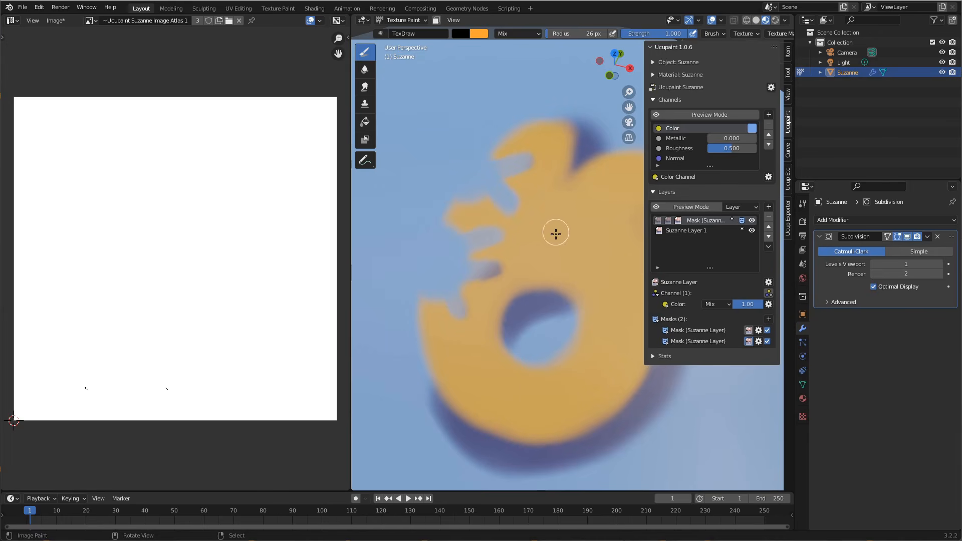
pyautogui.keyDown('shift'); pyautogui.moveTo(555, 232); pyautogui.dragTo(576, 268, button='middle'); pyautogui.keyUp('shift')
pyautogui.keyDown('shift'); pyautogui.moveTo(525, 231); pyautogui.dragTo(506, 206, button='middle'); pyautogui.keyUp('shift')
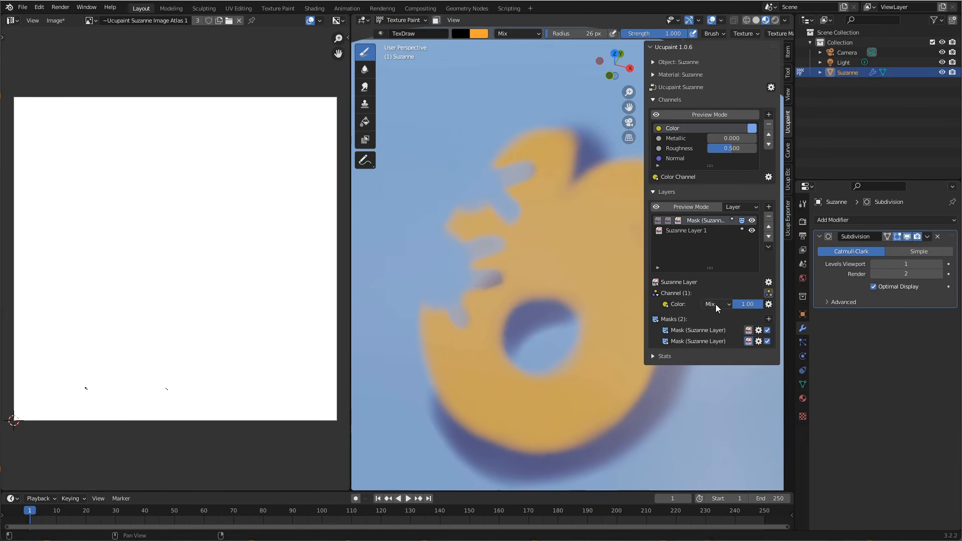
# Toggle the second mask of Suzanne Layer off and back on to compare its effect
pyautogui.click(768, 341)
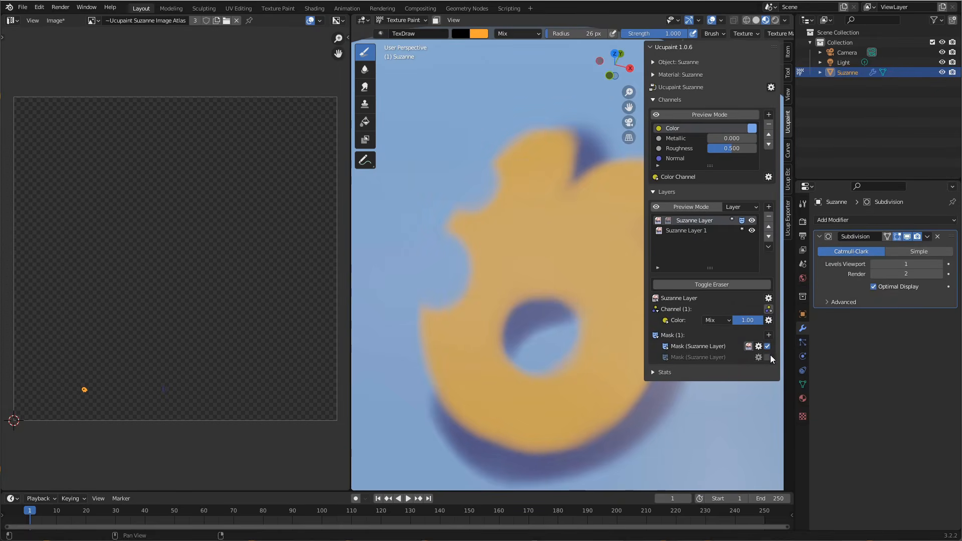
pyautogui.click(768, 357)
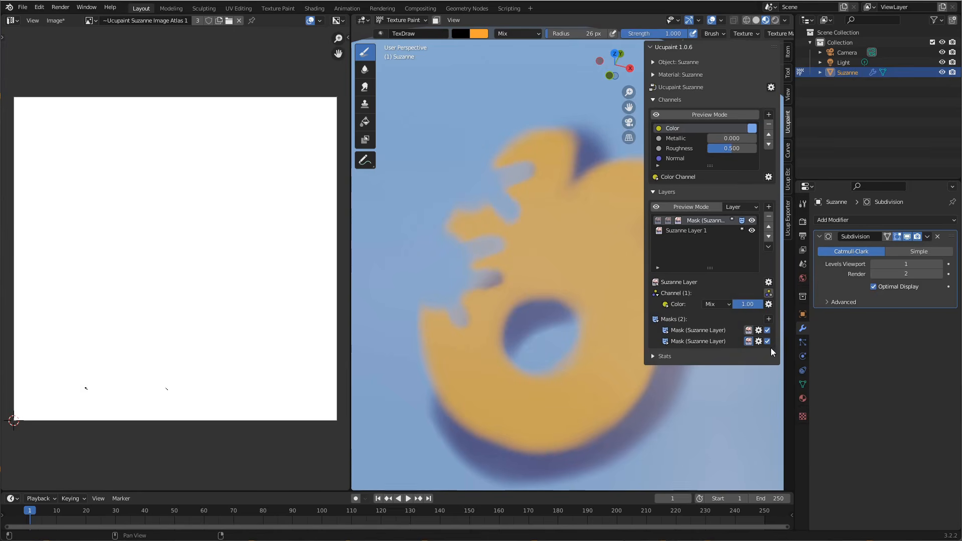
pyautogui.click(767, 342)
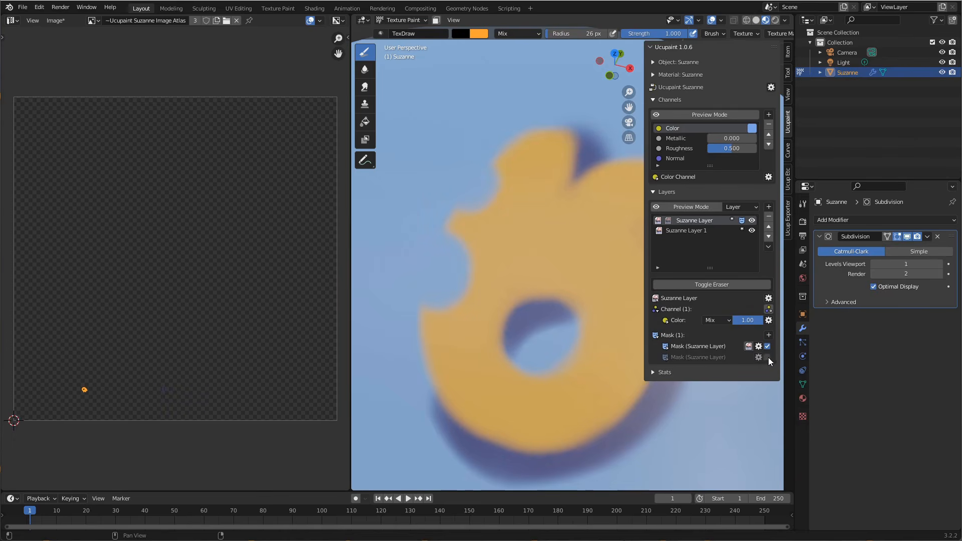
pyautogui.click(767, 357)
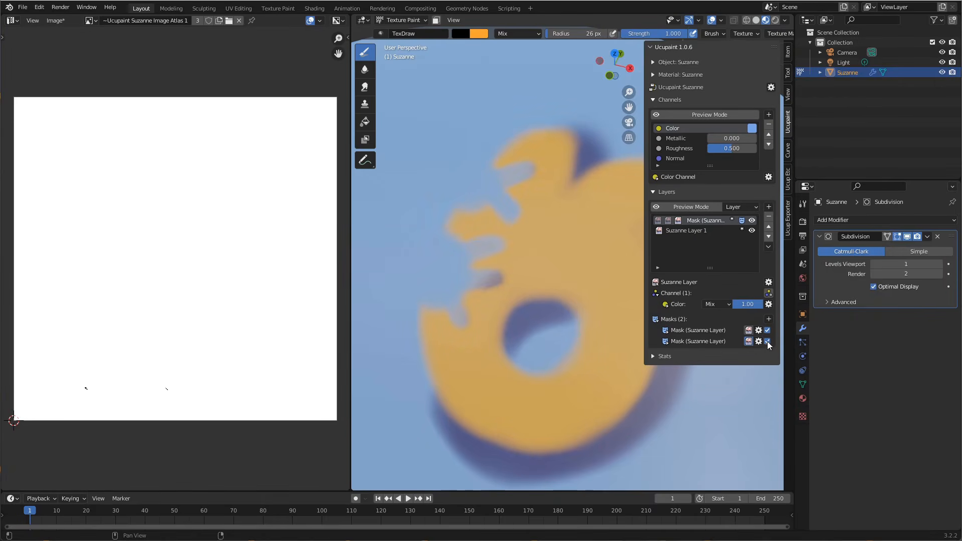
pyautogui.click(767, 341)
pyautogui.click(769, 357)
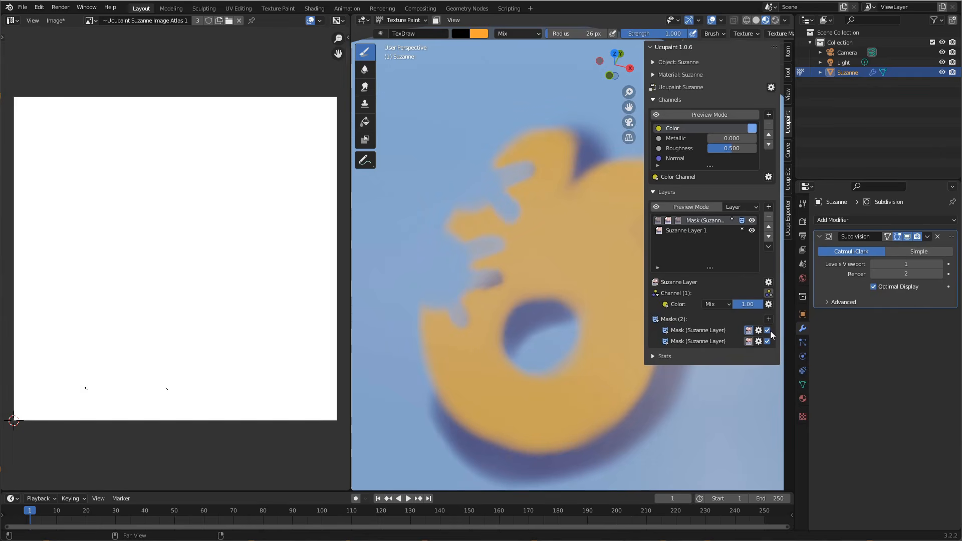
# Toggle the first mask of Suzanne Layer off and back on to compare its effect
pyautogui.click(767, 331)
pyautogui.click(767, 346)
pyautogui.click(767, 330)
pyautogui.click(768, 346)
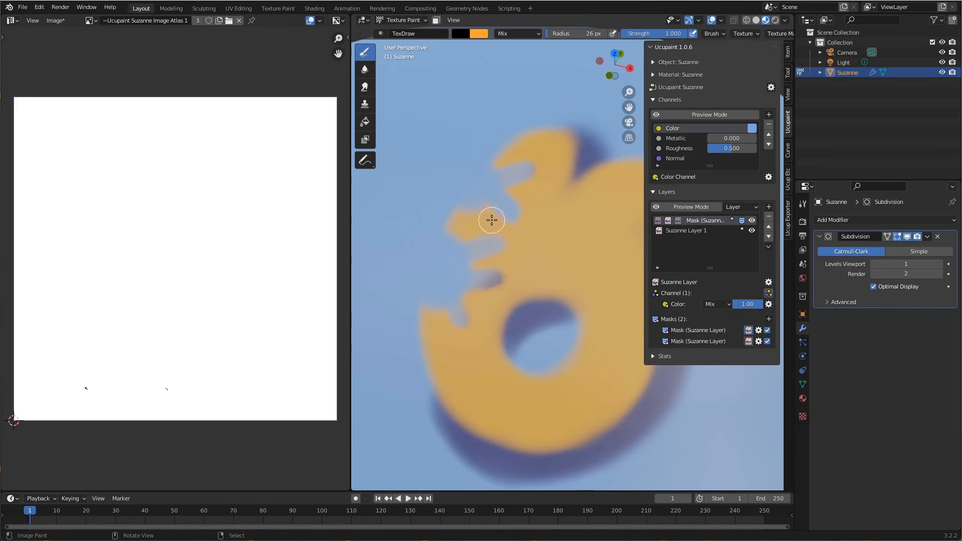
pyautogui.moveTo(478, 247); pyautogui.dragTo(521, 264, button='middle')
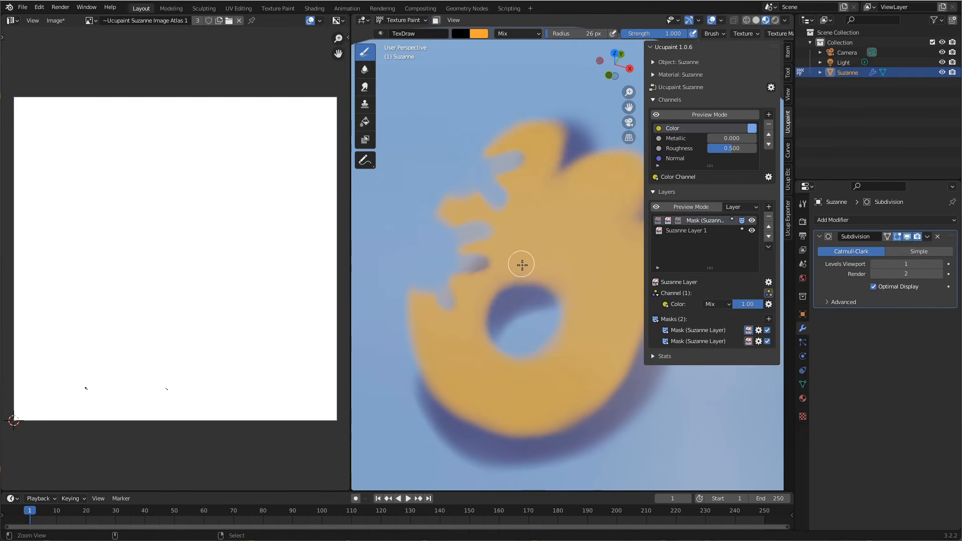
# Switch the active image between Suzanne Layer and its two masks, ending on the second mask
pyautogui.click(659, 220)
pyautogui.click(669, 221)
pyautogui.click(657, 221)
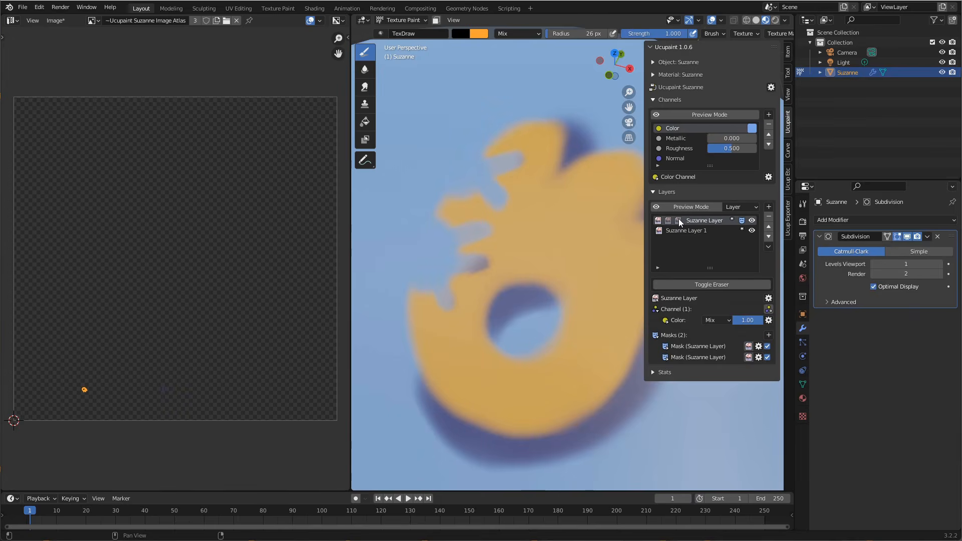
pyautogui.click(678, 220)
pyautogui.click(660, 221)
pyautogui.click(678, 221)
pyautogui.click(672, 221)
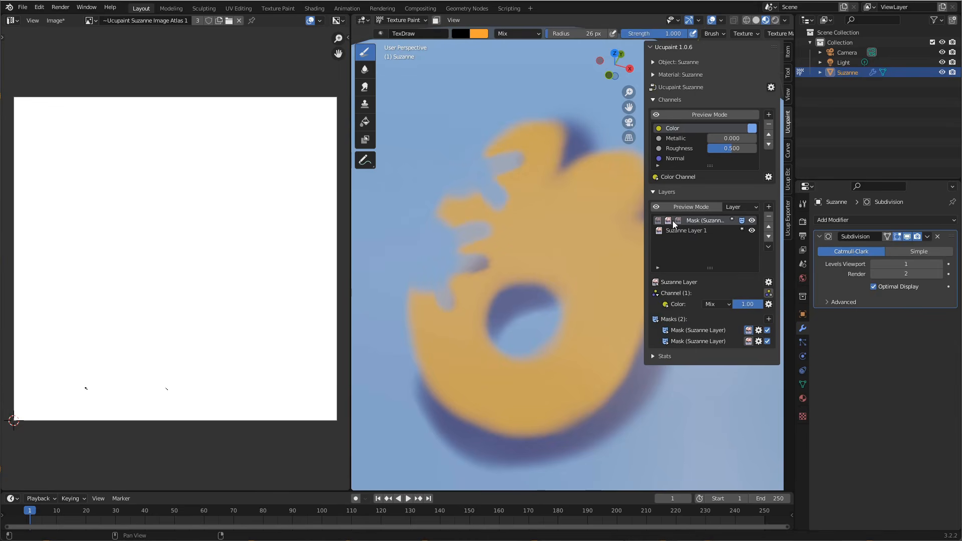
pyautogui.click(677, 221)
pyautogui.click(668, 220)
pyautogui.click(659, 220)
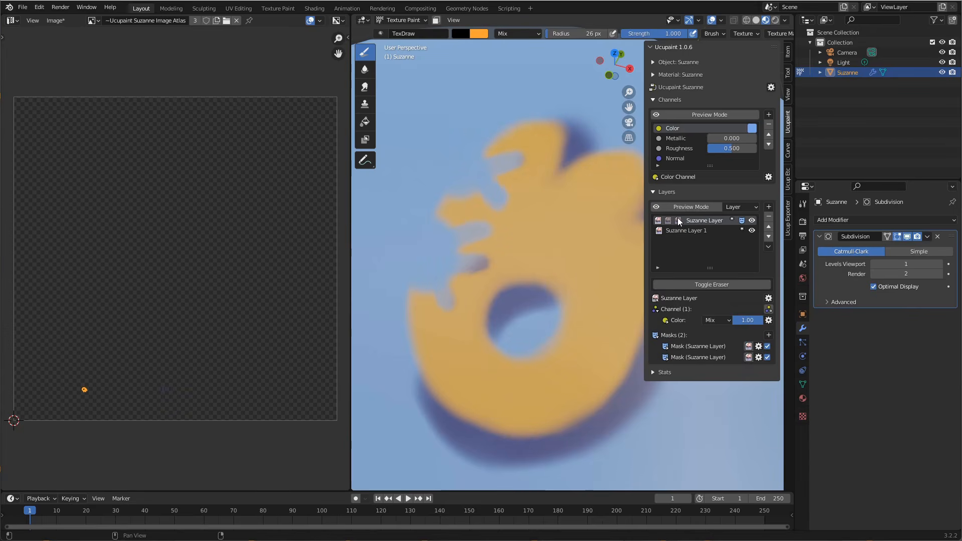
pyautogui.click(677, 219)
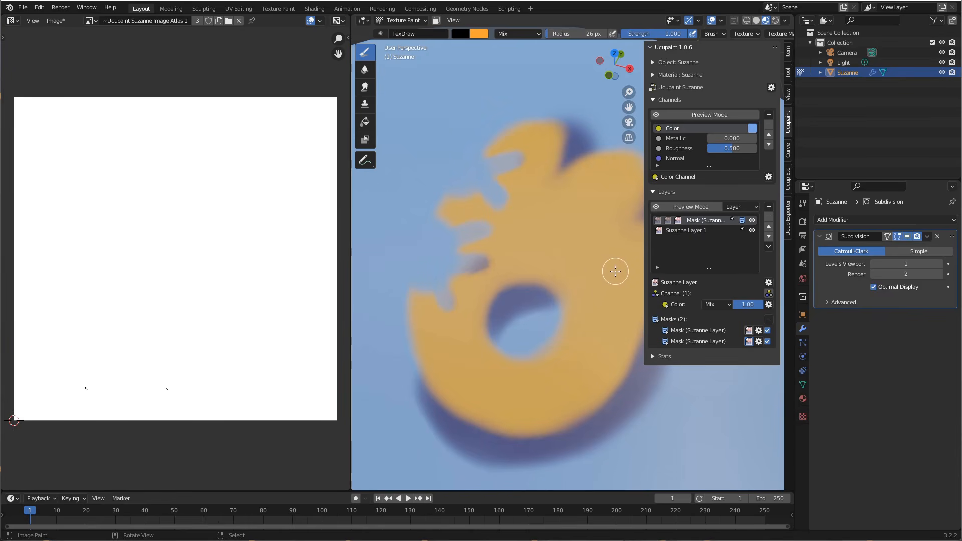
# Enable layer Preview Mode and set its type to Specific Mask / Override
pyautogui.click(749, 207)
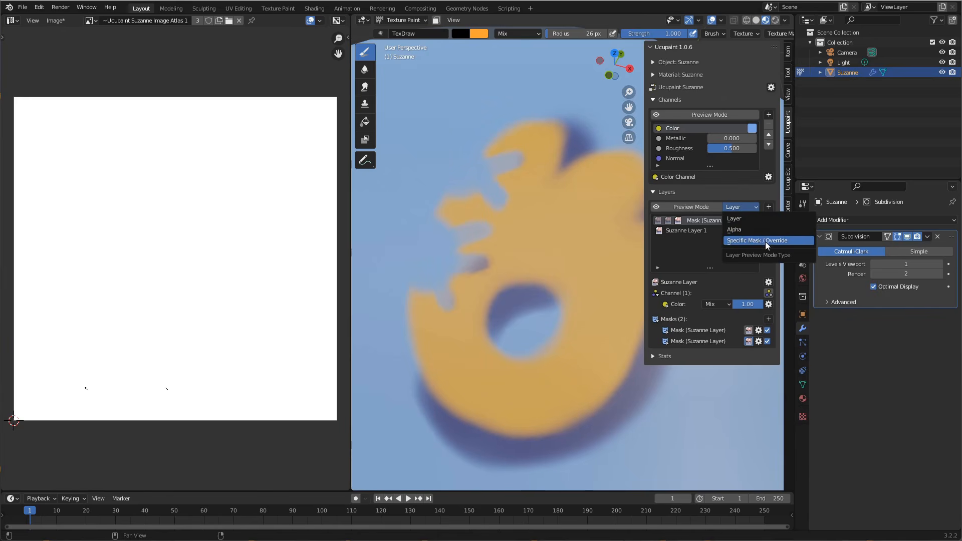
pyautogui.click(747, 205)
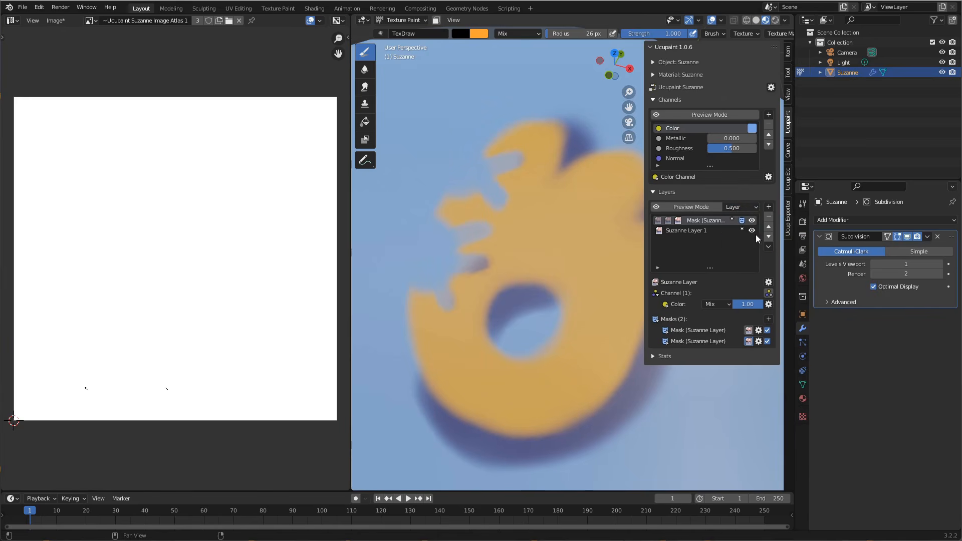
pyautogui.click(746, 206)
pyautogui.click(703, 208)
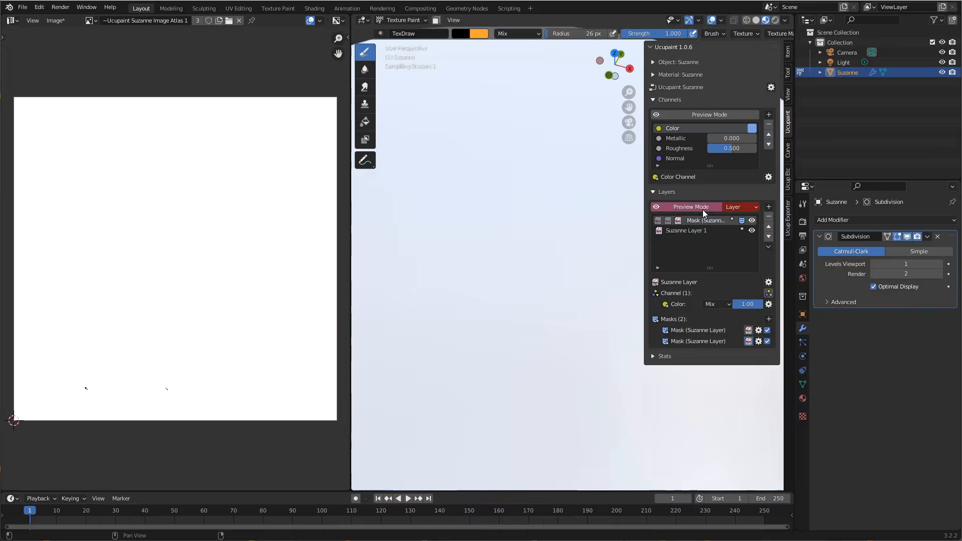
pyautogui.click(743, 208)
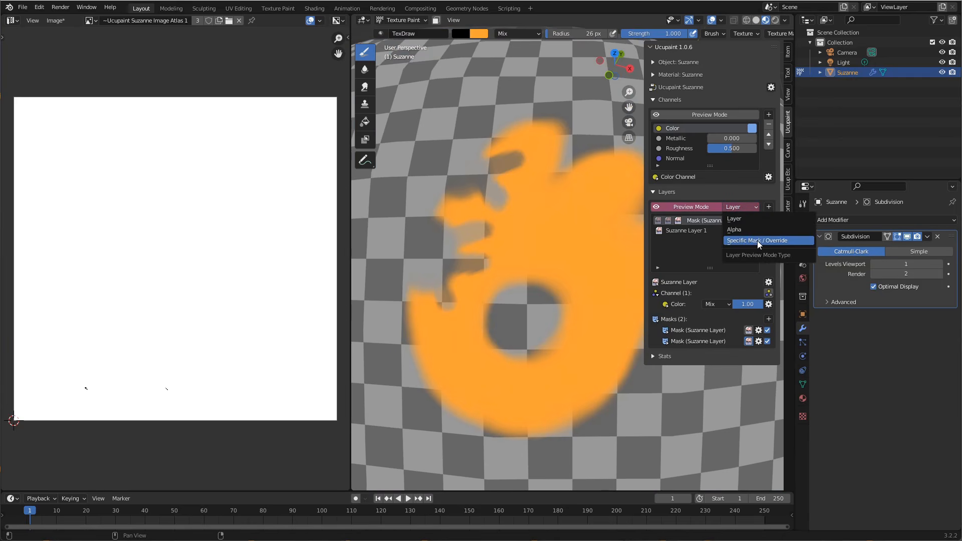
pyautogui.click(757, 240)
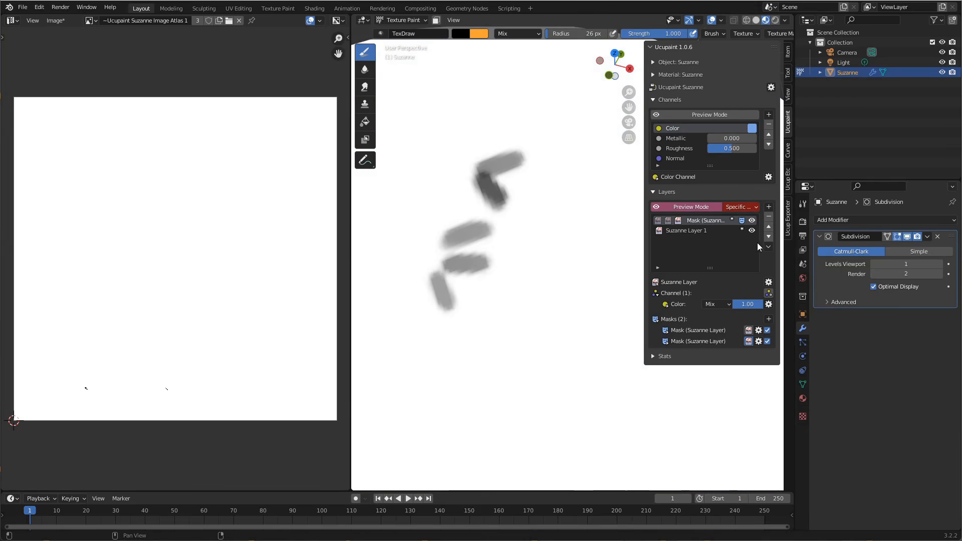
# Compare the previews of the first and second masks of Suzanne Layer, ending on the second one
pyautogui.click(672, 221)
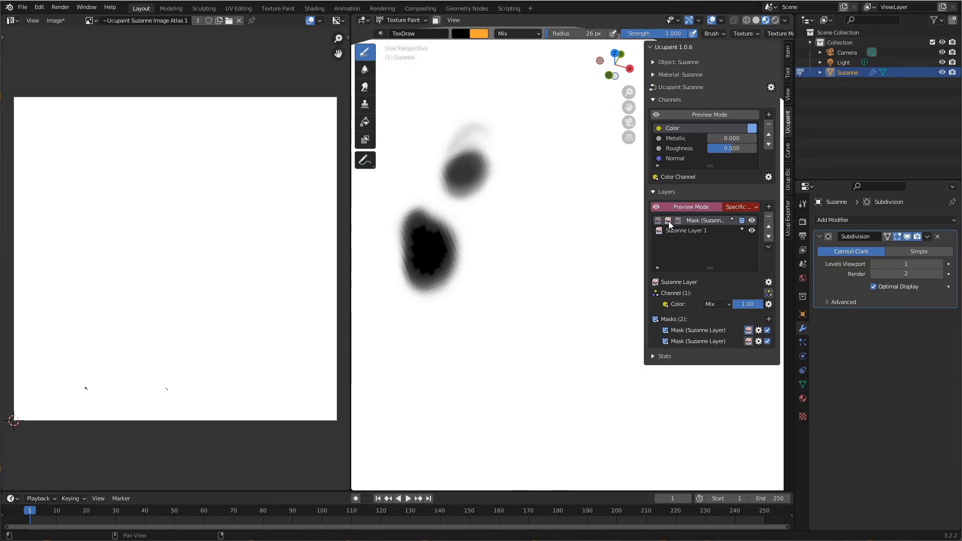
pyautogui.click(678, 220)
pyautogui.click(669, 220)
pyautogui.click(679, 221)
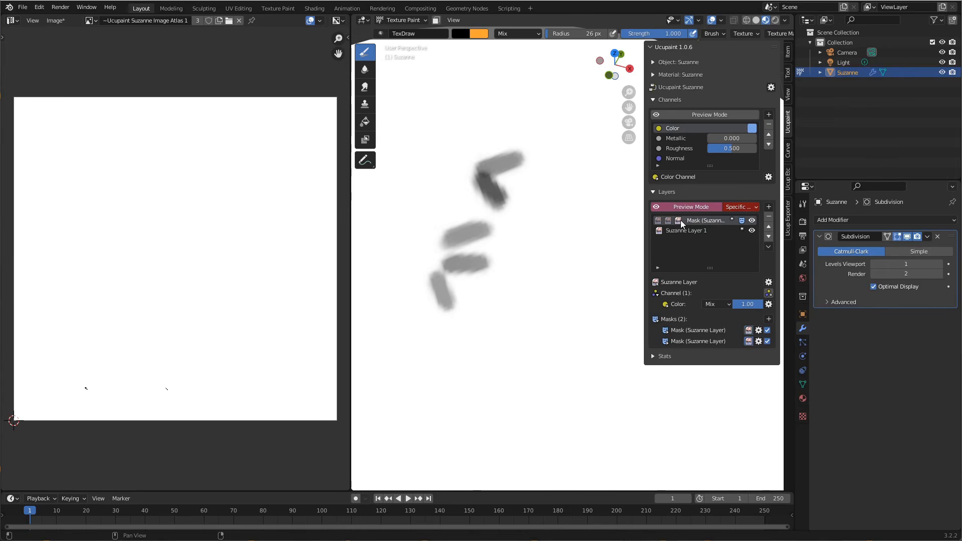
pyautogui.click(669, 220)
pyautogui.click(678, 220)
pyautogui.click(670, 220)
pyautogui.click(680, 221)
# Turn off layer Preview Mode to show the full material on Suzanne
pyautogui.click(697, 206)
pyautogui.scroll(-4, 592, 302)
pyautogui.moveTo(592, 302)
pyautogui.mouseDown(button='middle')
pyautogui.moveTo(603, 328)
pyautogui.moveTo(594, 329)
pyautogui.moveTo(608, 310)
pyautogui.mouseUp(button='middle')
pyautogui.scroll(3, 595, 304)
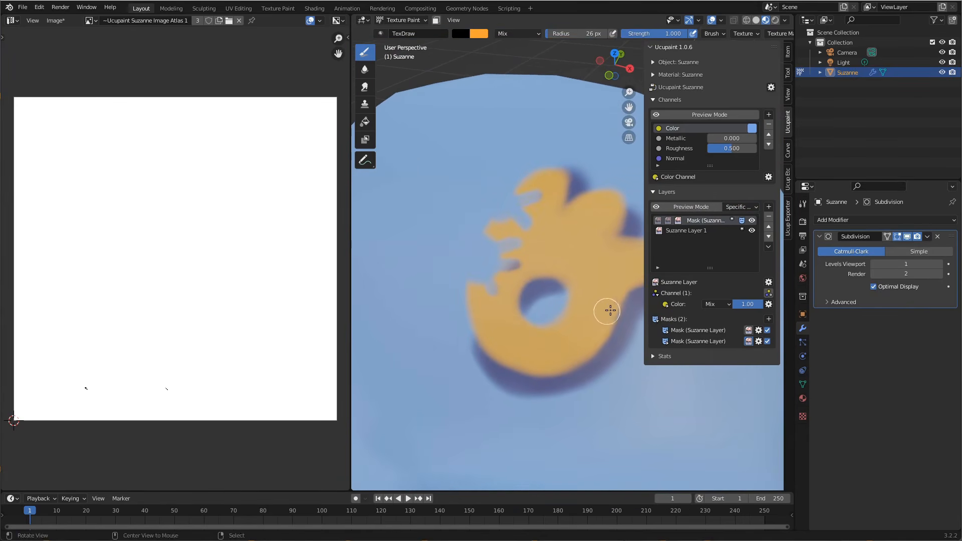
# Disable the second mask of Suzanne Layer and return to Object Mode
pyautogui.click(767, 341)
pyautogui.scroll(-3, 614, 285)
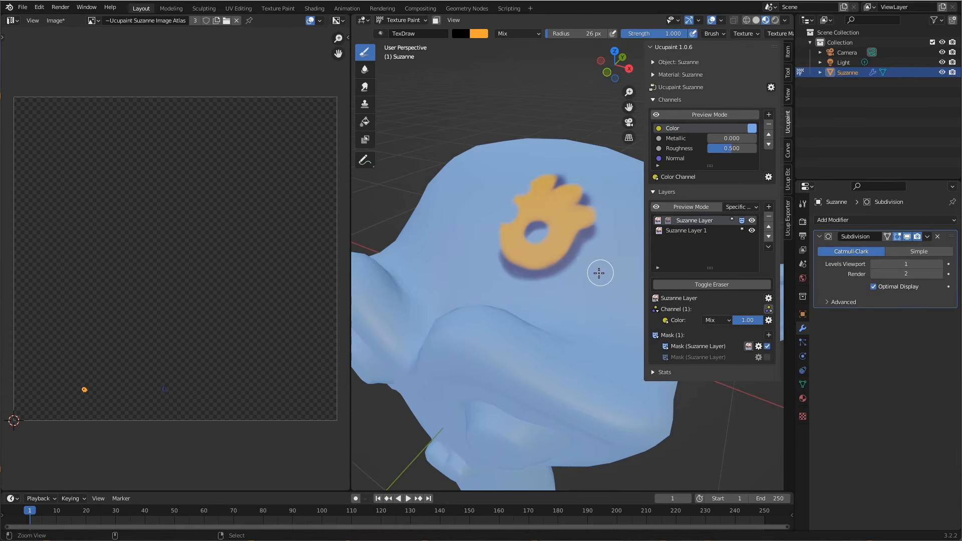
pyautogui.scroll(-1, 599, 273)
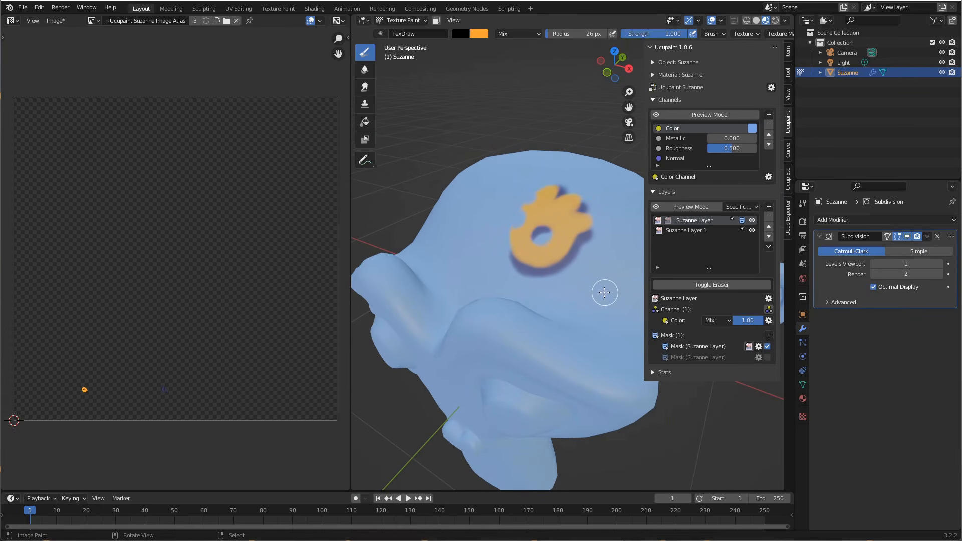
pyautogui.hotkey('ctrl', 'Tab')
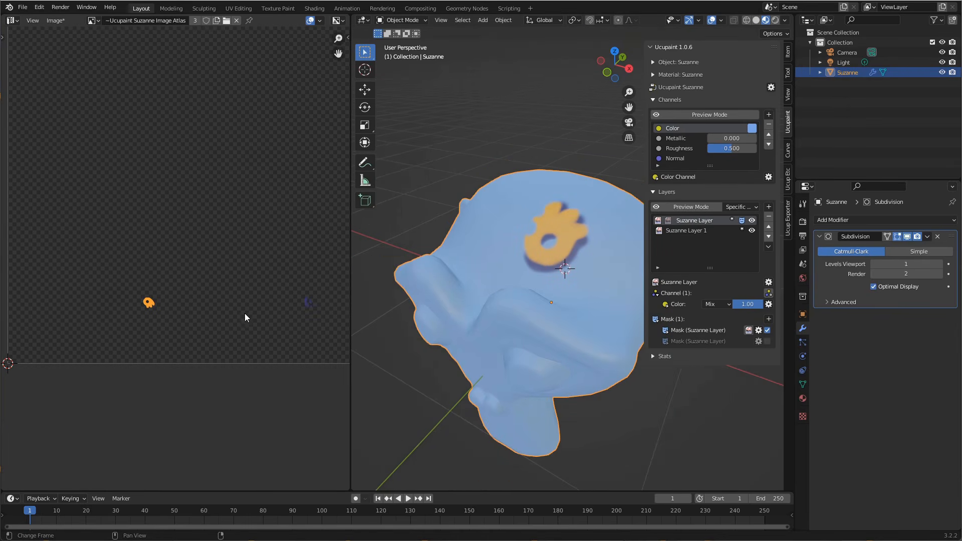
# Examine the orange and dark blue painted areas in the Ucupaint Suzanne image atlas
pyautogui.moveTo(228, 314); pyautogui.dragTo(227, 337, button='middle')
pyautogui.scroll(-1, 169, 338)
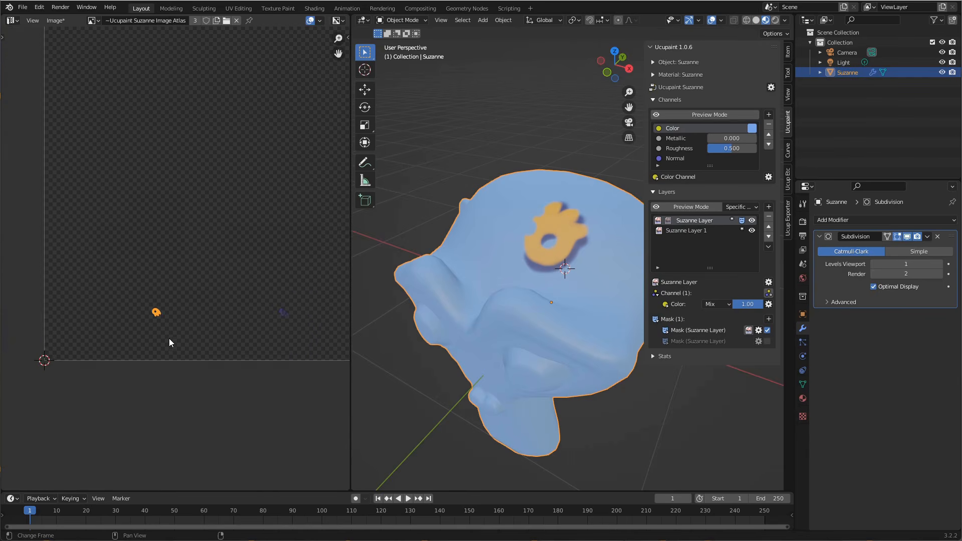
pyautogui.scroll(3, 169, 337)
pyautogui.moveTo(158, 348); pyautogui.dragTo(173, 298, button='middle')
pyautogui.scroll(-2, 173, 298)
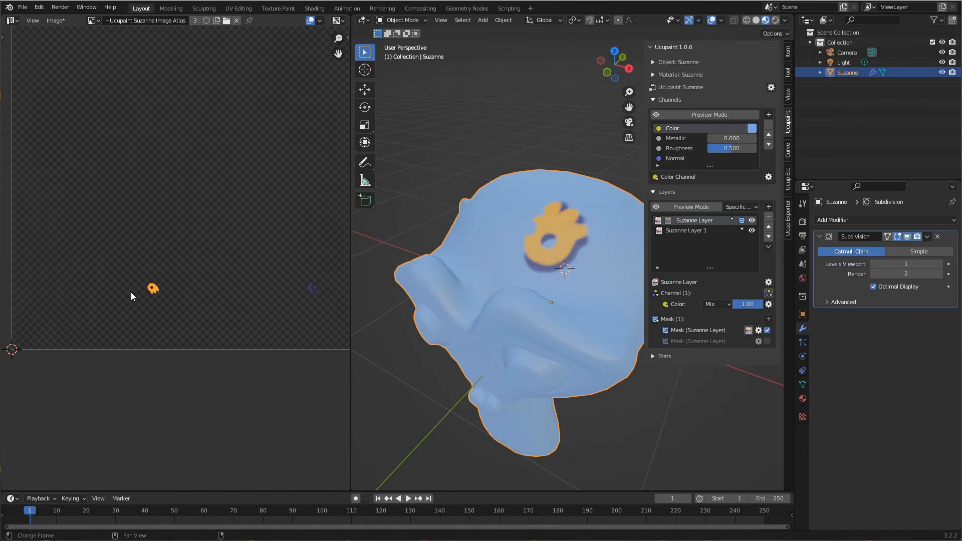
pyautogui.scroll(3, 160, 297)
pyautogui.moveTo(254, 316); pyautogui.dragTo(63, 309, button='middle')
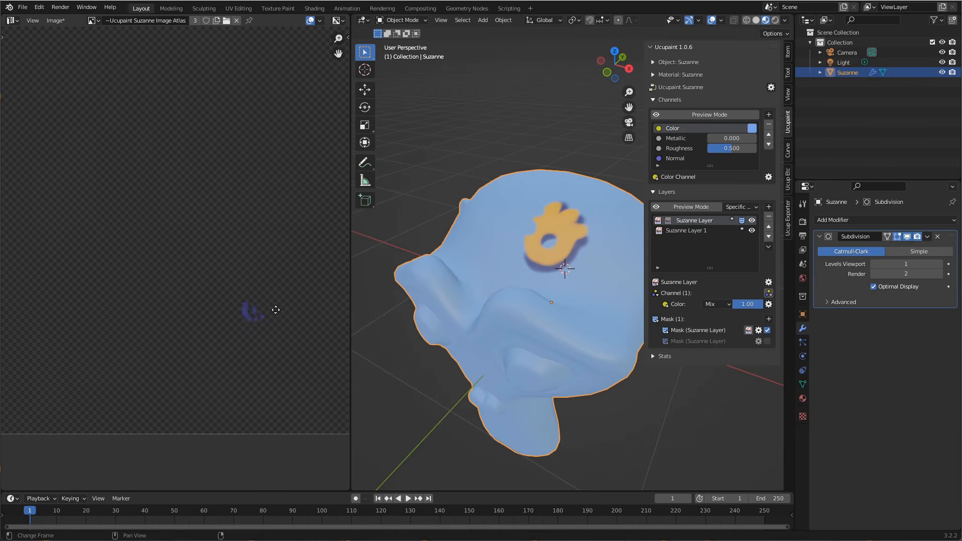
pyautogui.scroll(3, 263, 323)
pyautogui.scroll(-5, 251, 327)
pyautogui.moveTo(200, 337); pyautogui.dragTo(321, 328, button='middle')
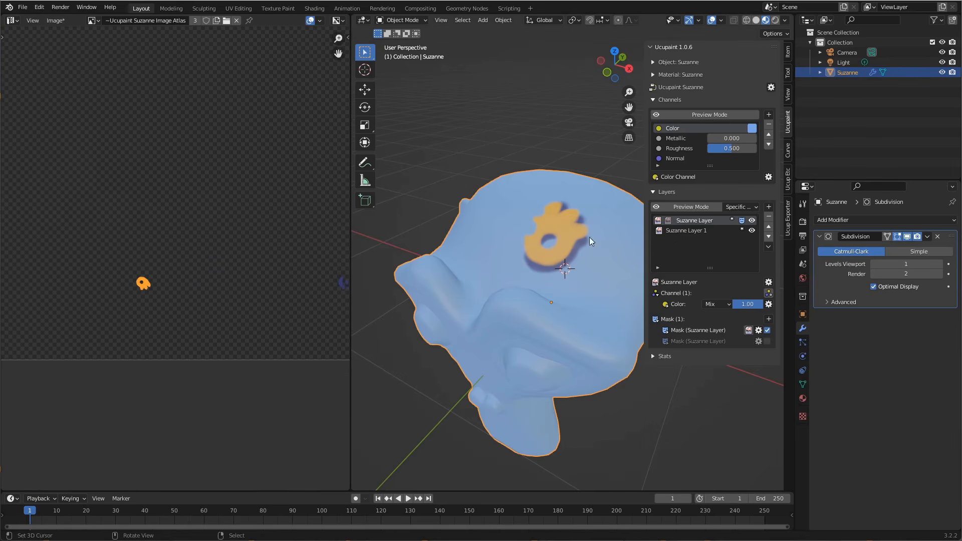
# Enable layer Preview Mode with the Layer type and make Suzanne Layer 1 the previewed layer
pyautogui.click(745, 207)
pyautogui.click(742, 220)
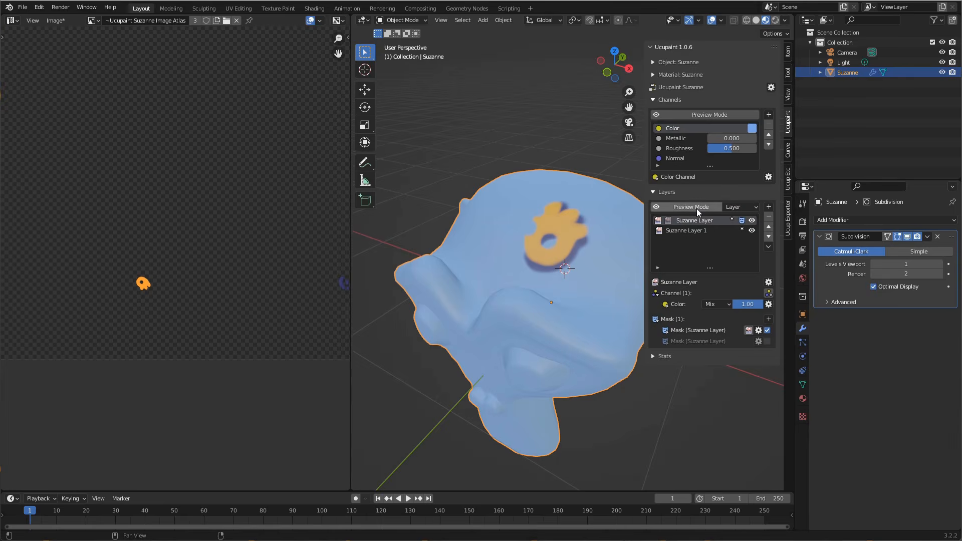
pyautogui.click(696, 207)
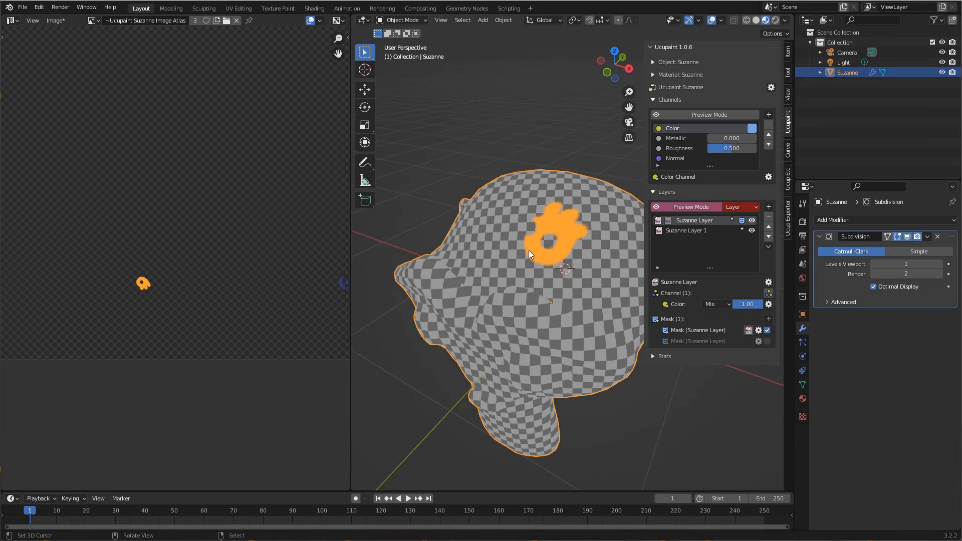
pyautogui.click(706, 230)
pyautogui.moveTo(296, 303); pyautogui.dragTo(257, 300, button='middle')
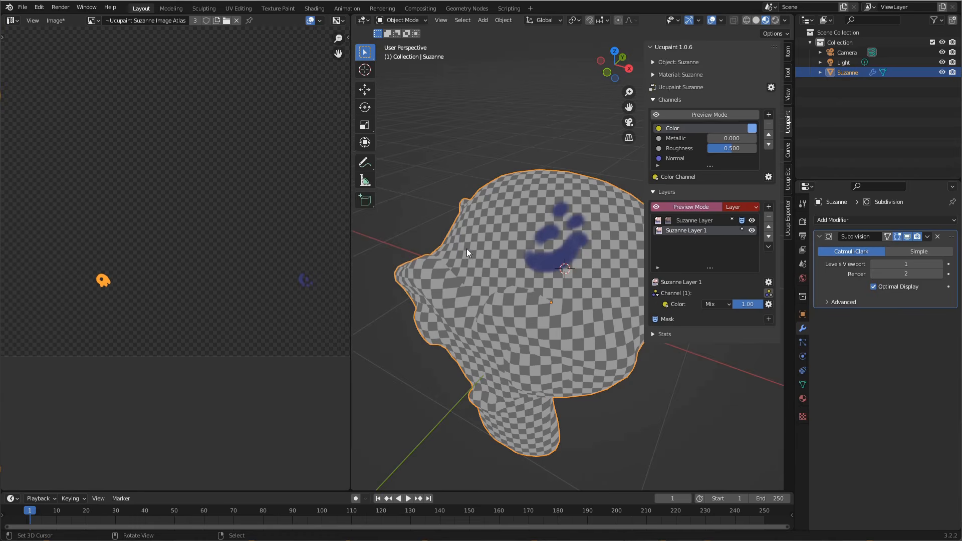
# Turn off layer Preview Mode, enter Edit Mode and compare Suzanne Layer 1's UV layout with its painted area in the image atlas
pyautogui.click(693, 205)
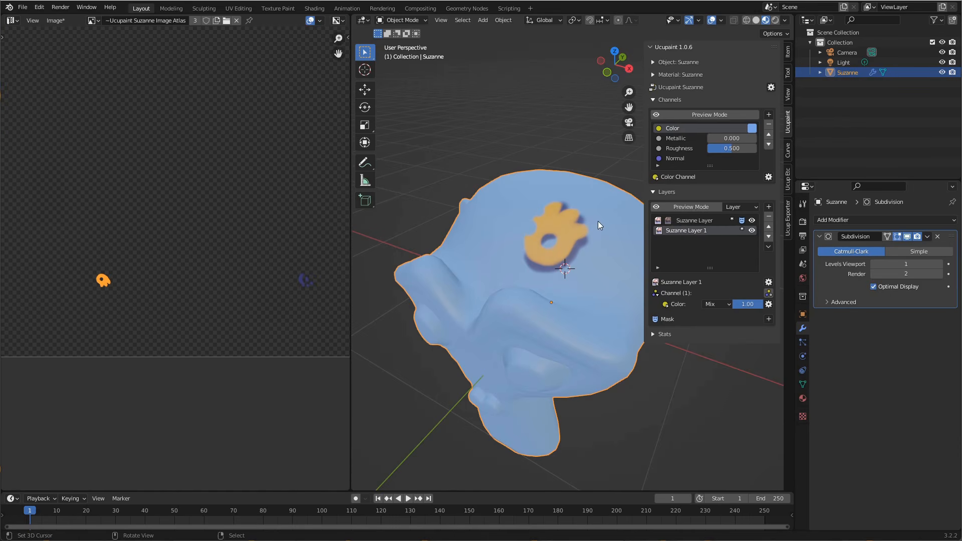
pyautogui.press('Tab')
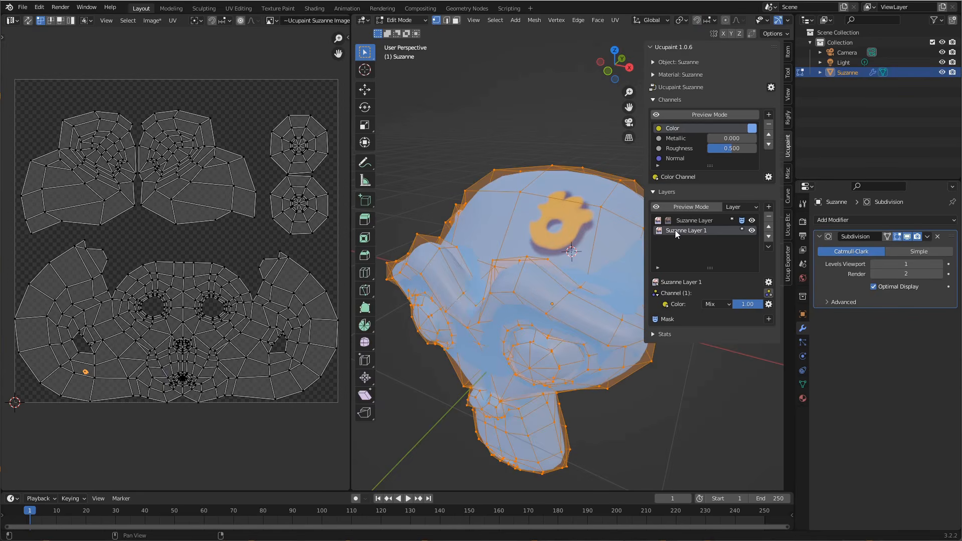
pyautogui.click(680, 231)
pyautogui.scroll(6, 188, 388)
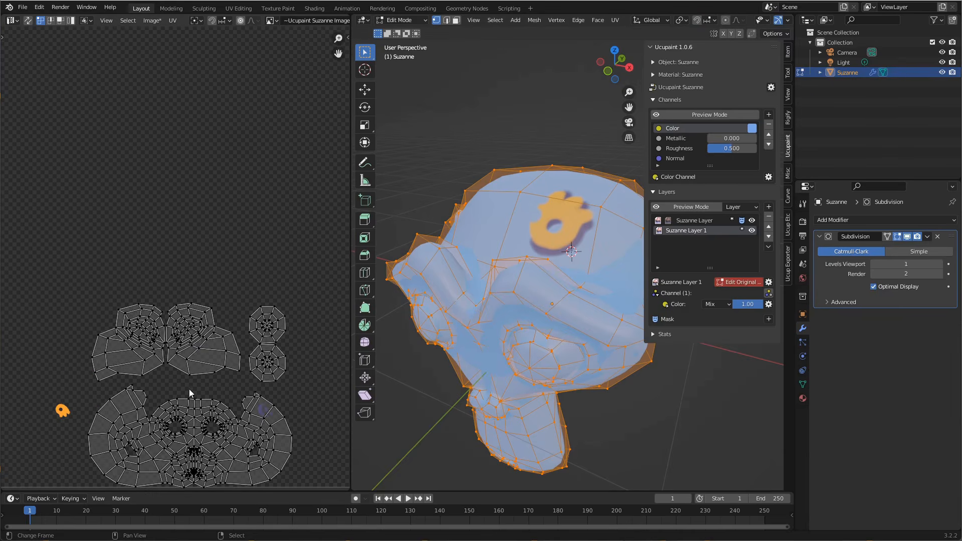
pyautogui.scroll(-4, 223, 281)
pyautogui.scroll(2, 243, 306)
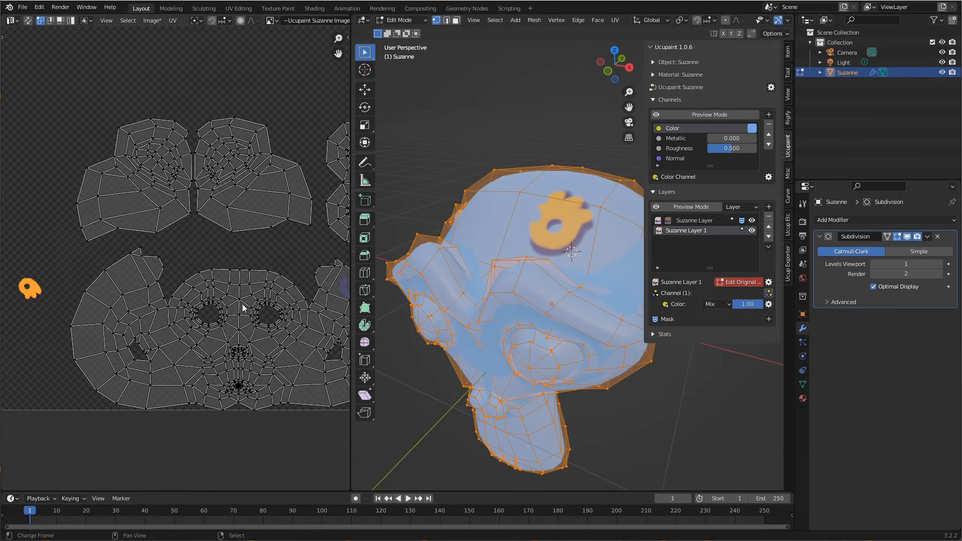
pyautogui.scroll(-2, 235, 288)
pyautogui.scroll(-1, 236, 289)
pyautogui.scroll(3, 271, 262)
pyautogui.scroll(-2, 271, 262)
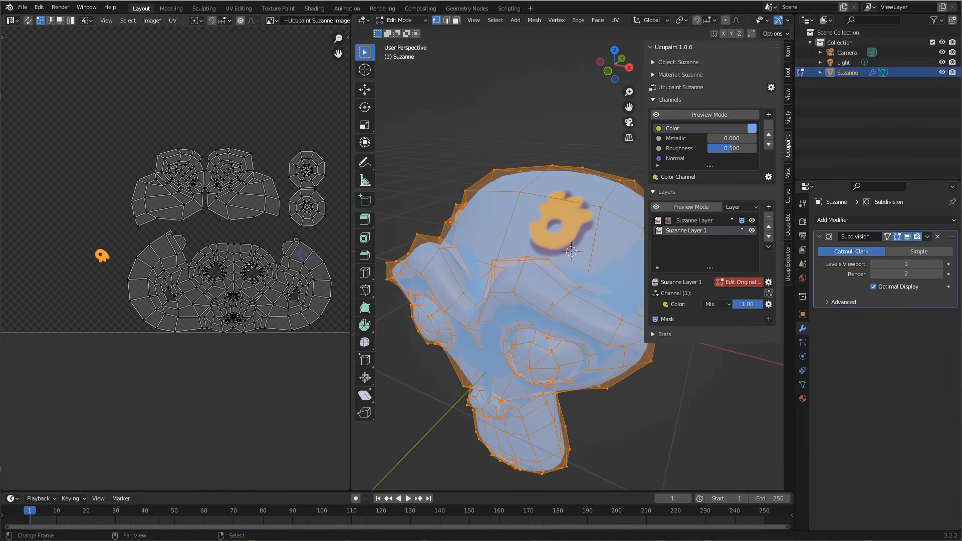
pyautogui.scroll(1, 270, 262)
pyautogui.scroll(-1, 249, 254)
pyautogui.scroll(2, 250, 254)
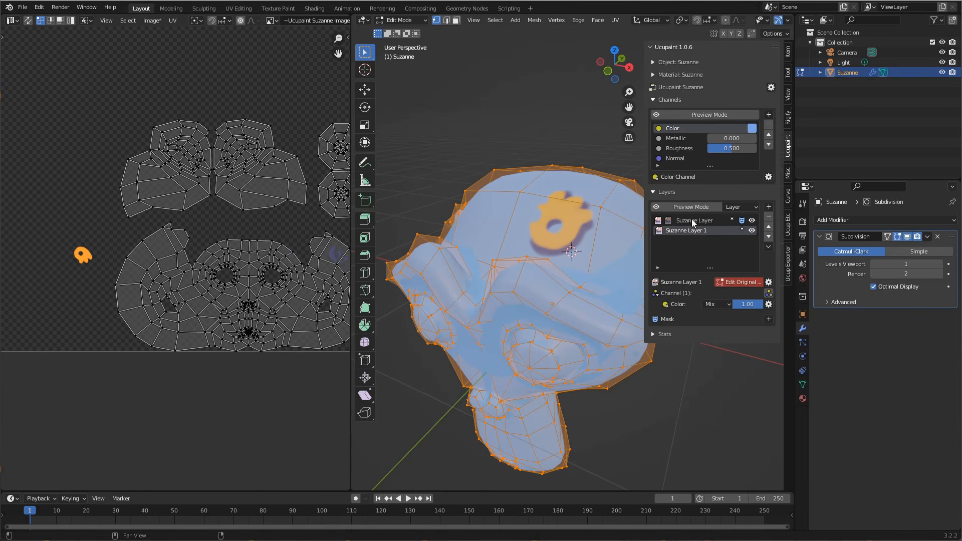
# Examine the UV layout of Suzanne Layer against the image atlas and display the mesh's UV Maps list
pyautogui.click(694, 220)
pyautogui.scroll(-2, 205, 308)
pyautogui.scroll(2, 235, 316)
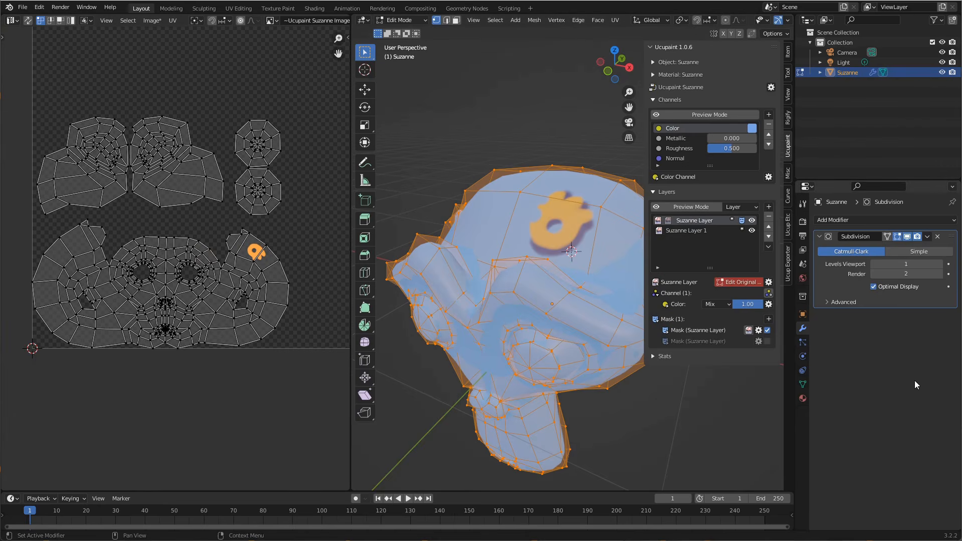
pyautogui.click(802, 385)
pyautogui.click(829, 359)
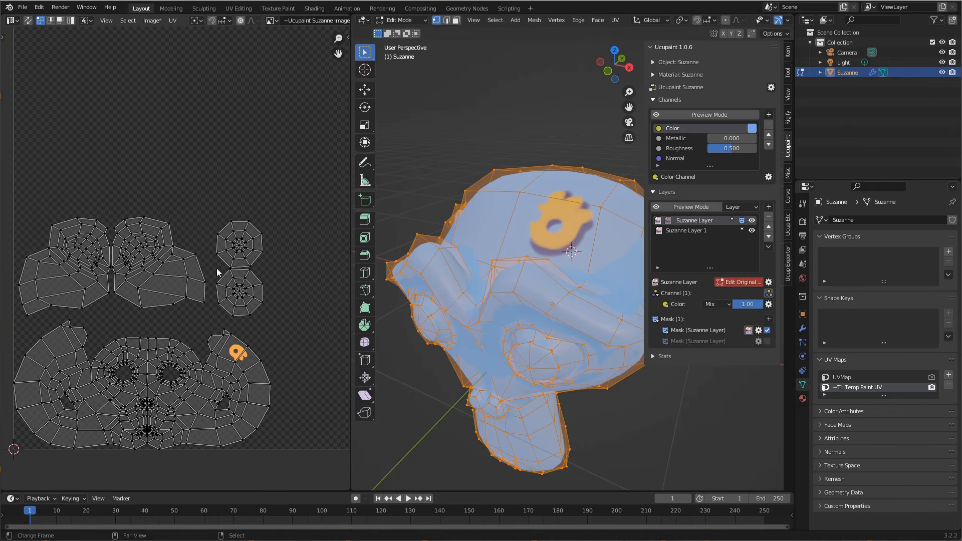
# Return to Object Mode and reselect Suzanne Layer by way of Suzanne Layer 1 to refresh its UV
pyautogui.press('Tab')
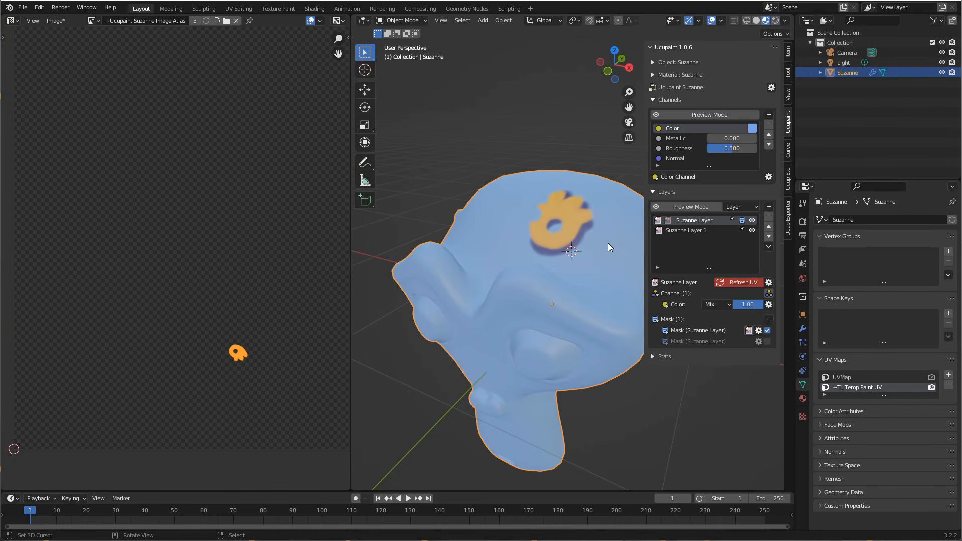
pyautogui.click(729, 231)
pyautogui.click(720, 222)
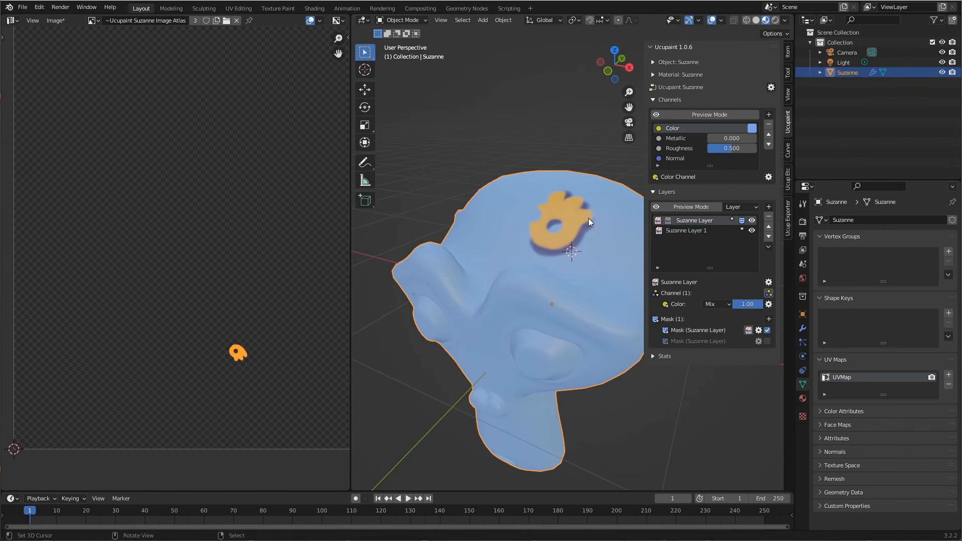
# Save the Blender project over the existing demo0.blend file
pyautogui.click(593, 161)
pyautogui.click(769, 246)
pyautogui.click(23, 7)
pyautogui.click(55, 84)
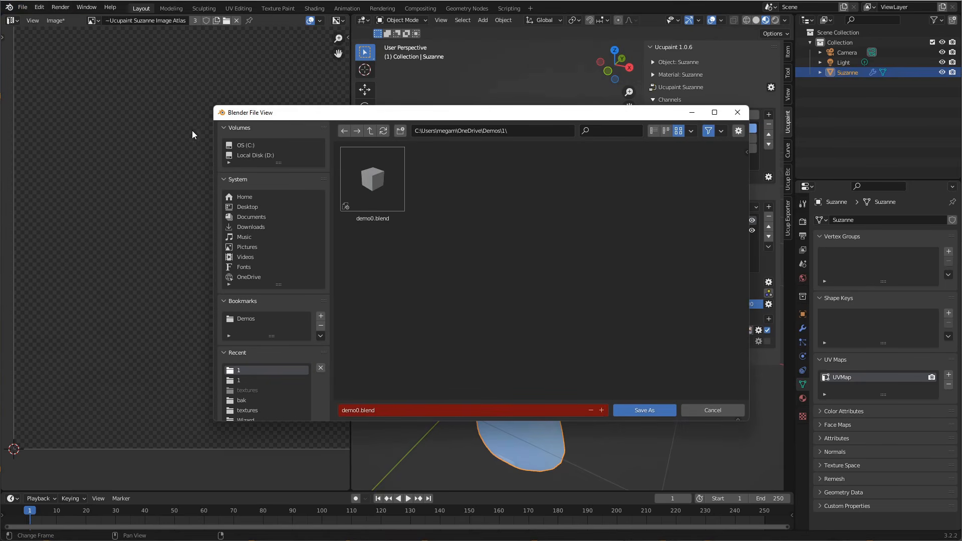
pyautogui.click(656, 410)
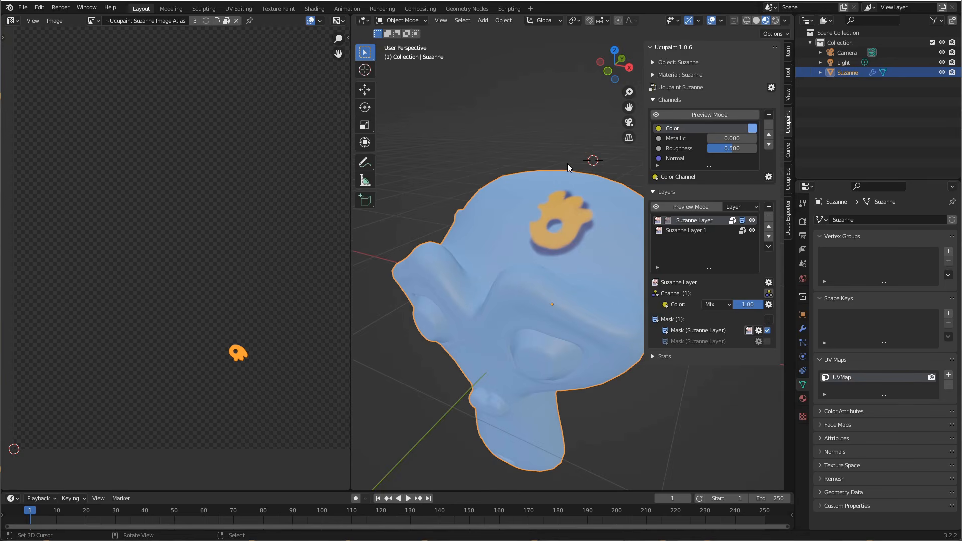
# Add a new 1024 by 1024 image layer named Suzanne Layer 2 to the Color channel, using UVMap and the image atlas
pyautogui.moveTo(540, 206); pyautogui.dragTo(626, 211, button='middle')
pyautogui.click(768, 207)
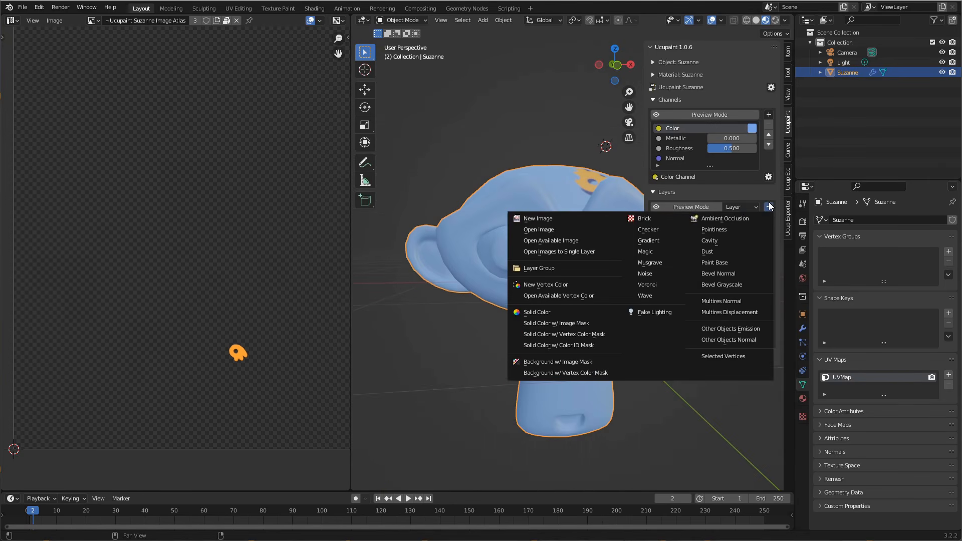
pyautogui.click(563, 219)
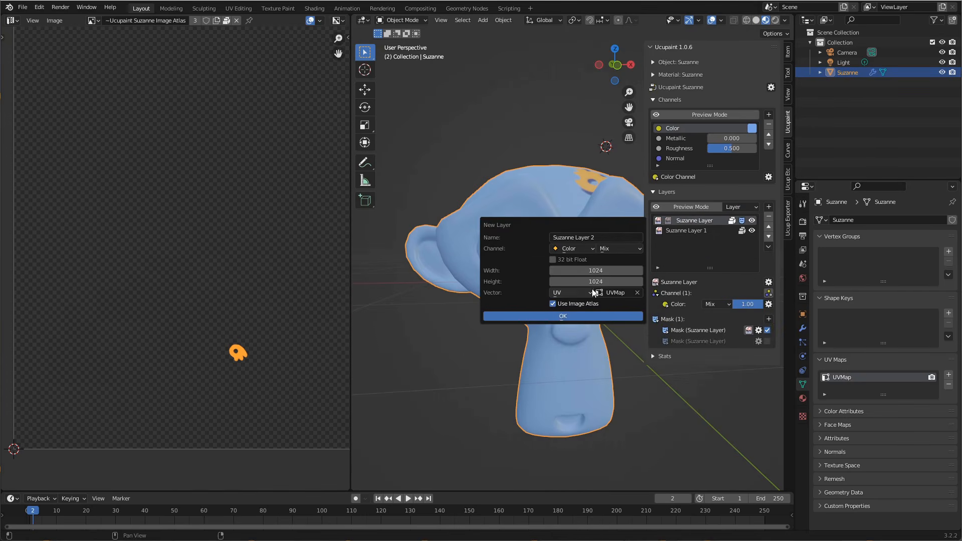
pyautogui.click(590, 316)
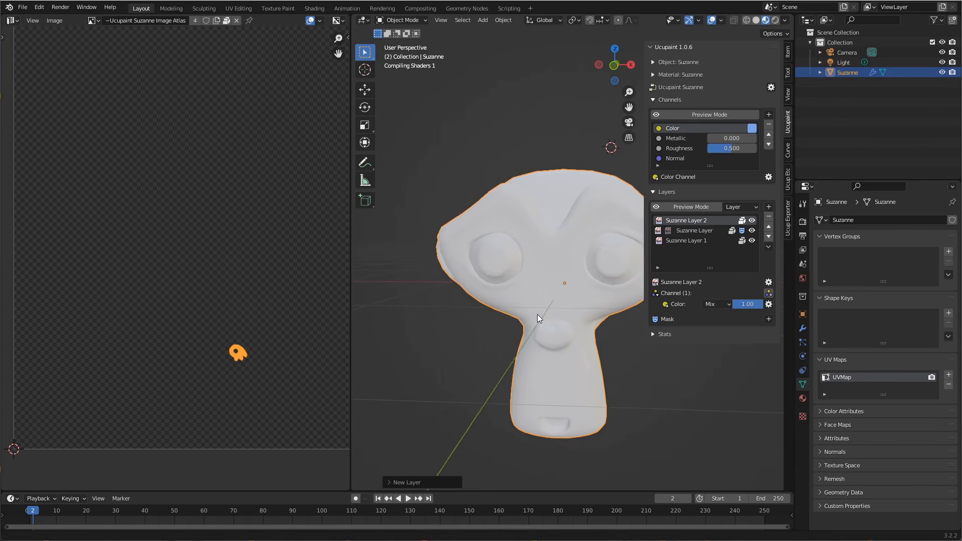
# Switch Suzanne to Texture Paint mode
pyautogui.scroll(3, 537, 314)
pyautogui.moveTo(523, 311); pyautogui.dragTo(544, 303, button='middle')
pyautogui.scroll(-4, 546, 257)
pyautogui.hotkey('ctrl', 'Tab')
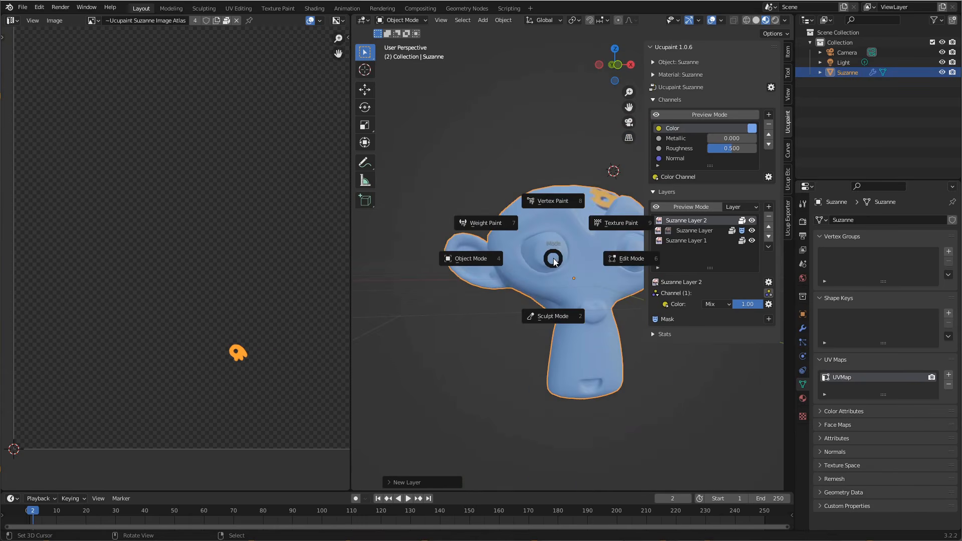
pyautogui.click(614, 224)
pyautogui.scroll(4, 564, 245)
pyautogui.moveTo(564, 245)
pyautogui.mouseDown(button='middle')
pyautogui.moveTo(526, 251)
pyautogui.moveTo(537, 250)
pyautogui.mouseUp(button='middle')
pyautogui.scroll(-4, 536, 250)
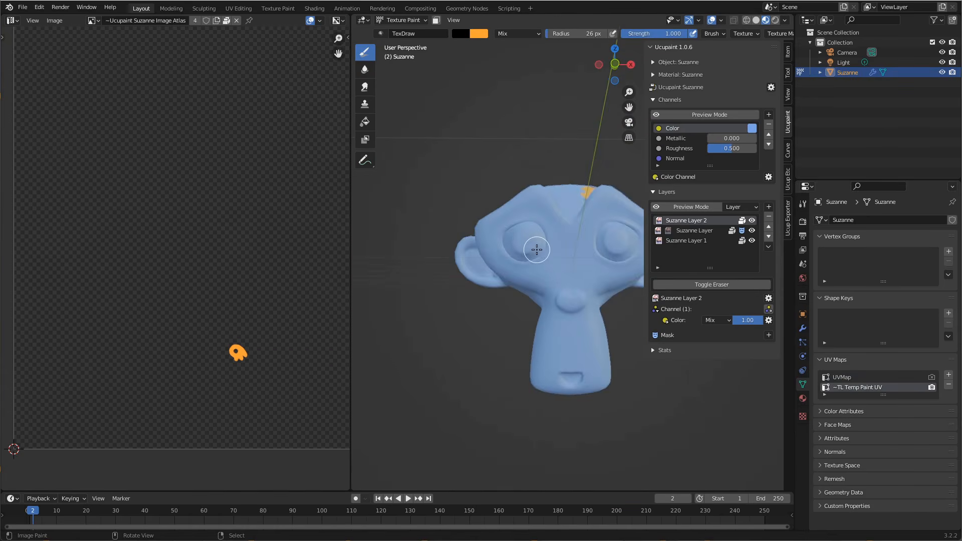
# In Edit Mode, select the linked head geometry of Suzanne and hide it, leaving only the eyeballs
pyautogui.press('Tab')
pyautogui.press('l')
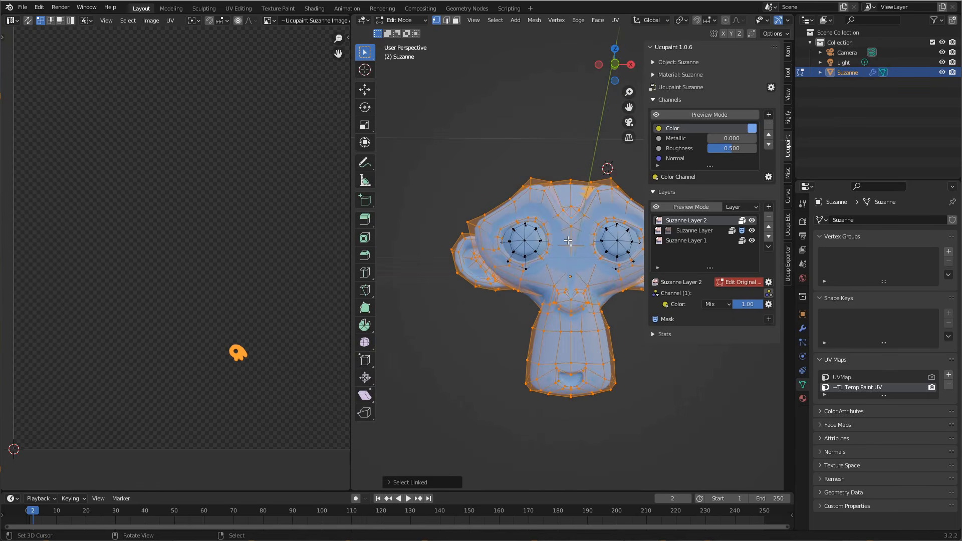
pyautogui.press('h')
pyautogui.scroll(3, 551, 246)
pyautogui.moveTo(552, 246)
pyautogui.mouseDown(button='middle')
pyautogui.moveTo(556, 258)
pyautogui.moveTo(547, 230)
pyautogui.mouseUp(button='middle')
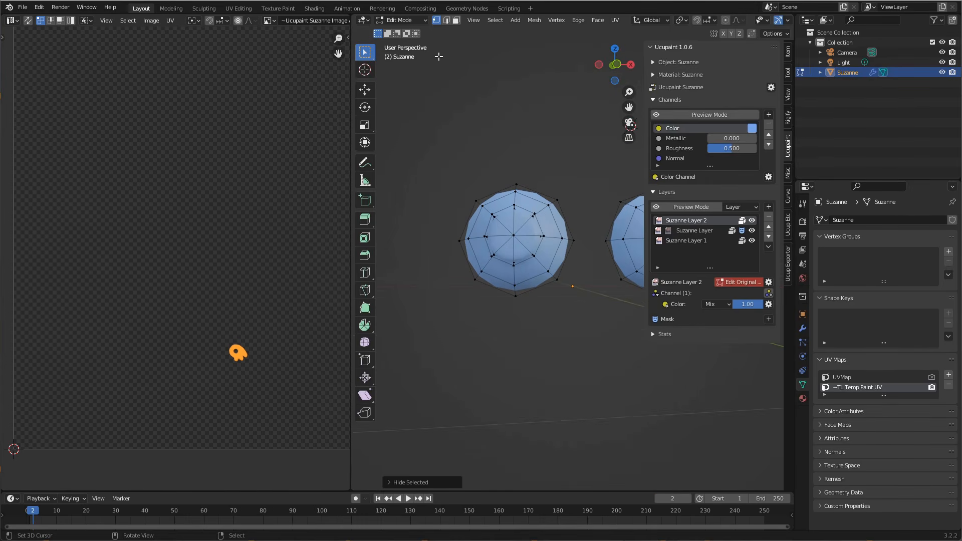
# Switch Suzanne to Texture Paint mode and enable the face paint mask to isolate the eyeballs
pyautogui.hotkey('ctrl', 'Tab')
pyautogui.click(594, 206)
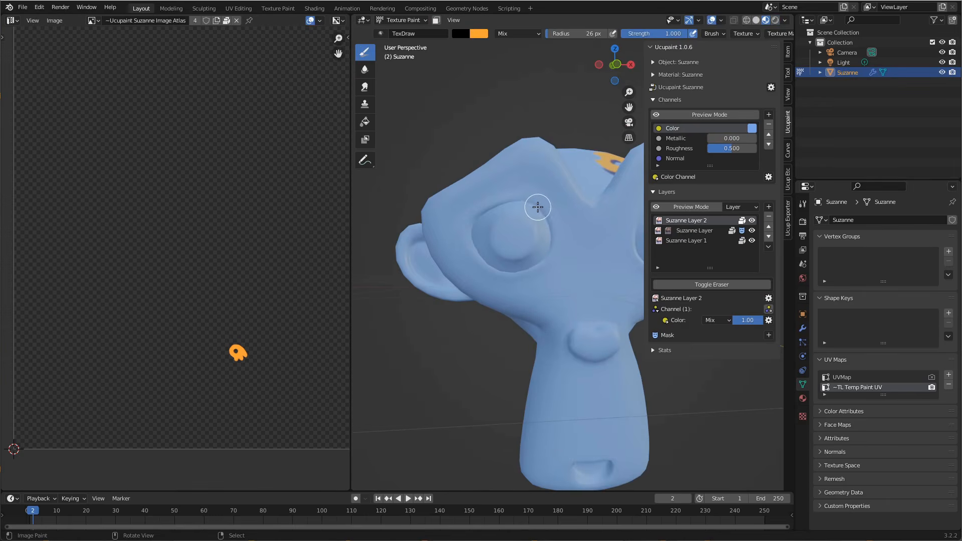
pyautogui.scroll(1, 544, 210)
pyautogui.moveTo(544, 210)
pyautogui.mouseDown(button='middle')
pyautogui.moveTo(536, 206)
pyautogui.moveTo(536, 224)
pyautogui.mouseUp(button='middle')
pyautogui.click(436, 20)
pyautogui.scroll(-3, 520, 199)
pyautogui.scroll(5, 535, 238)
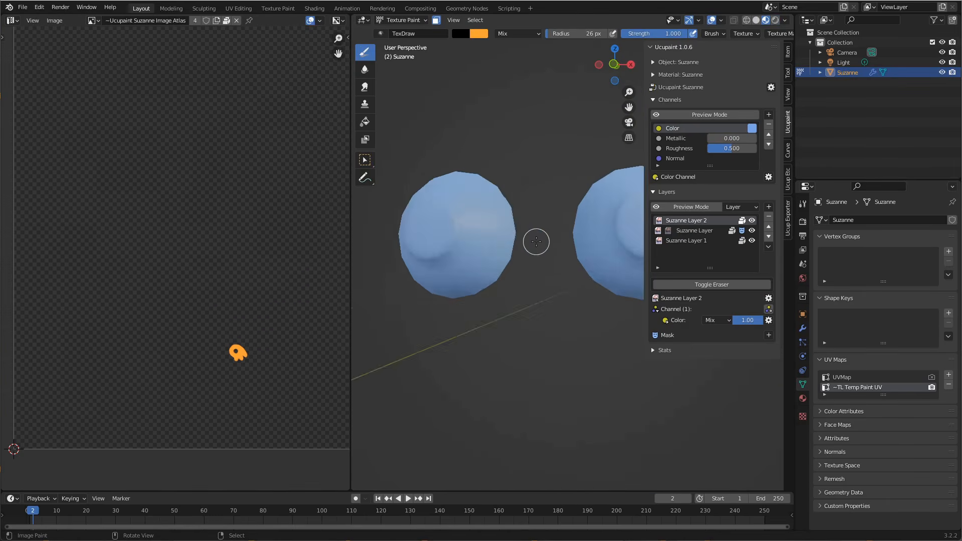
pyautogui.scroll(-4, 556, 249)
pyautogui.scroll(3, 541, 254)
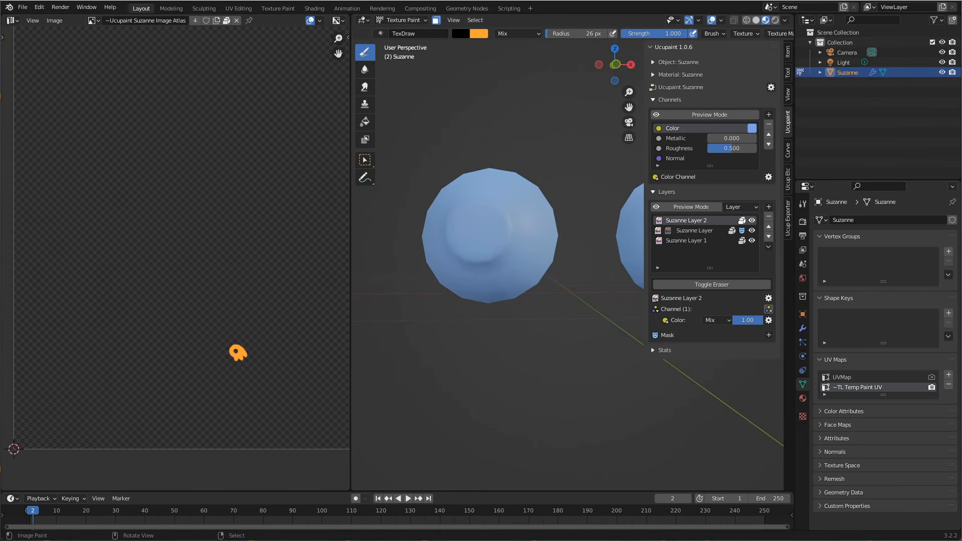
# Set the brush color to white, enlarge its radius to 119 px and paint both eyeballs on Suzanne Layer 2
pyautogui.press('f')
pyautogui.click(492, 205)
pyautogui.press('x')
pyautogui.click(458, 33)
pyautogui.moveTo(482, 153)
pyautogui.mouseDown()
pyautogui.moveTo(411, 151)
pyautogui.moveTo(443, 147)
pyautogui.mouseUp()
pyautogui.press('f')
pyautogui.click(519, 217)
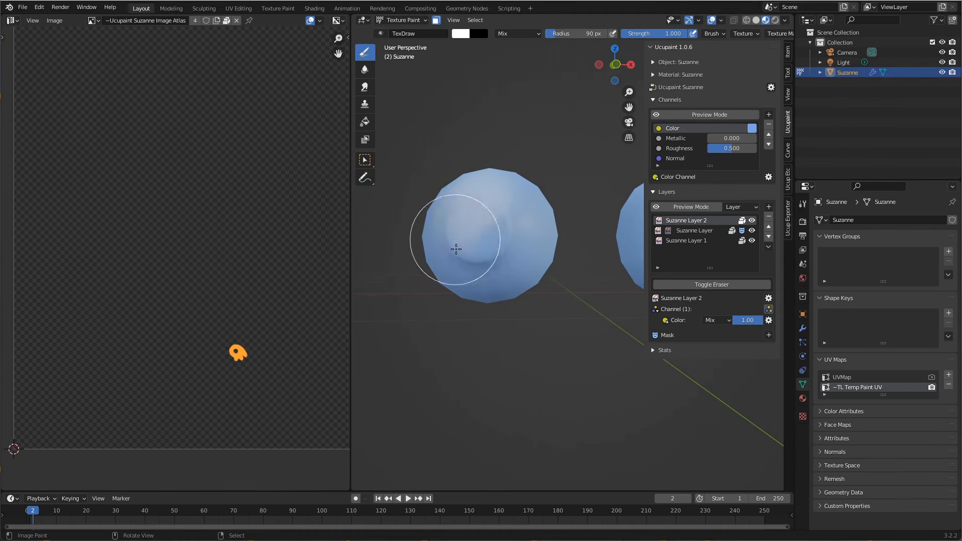
pyautogui.moveTo(455, 249)
pyautogui.mouseDown()
pyautogui.moveTo(476, 193)
pyautogui.moveTo(524, 194)
pyautogui.moveTo(476, 285)
pyautogui.moveTo(477, 185)
pyautogui.moveTo(527, 270)
pyautogui.moveTo(547, 272)
pyautogui.moveTo(578, 241)
pyautogui.moveTo(471, 251)
pyautogui.mouseUp()
pyautogui.press('f')
pyautogui.click(582, 240)
pyautogui.moveTo(564, 194)
pyautogui.mouseDown()
pyautogui.moveTo(600, 193)
pyautogui.moveTo(623, 257)
pyautogui.moveTo(580, 241)
pyautogui.moveTo(551, 283)
pyautogui.moveTo(529, 228)
pyautogui.mouseUp()
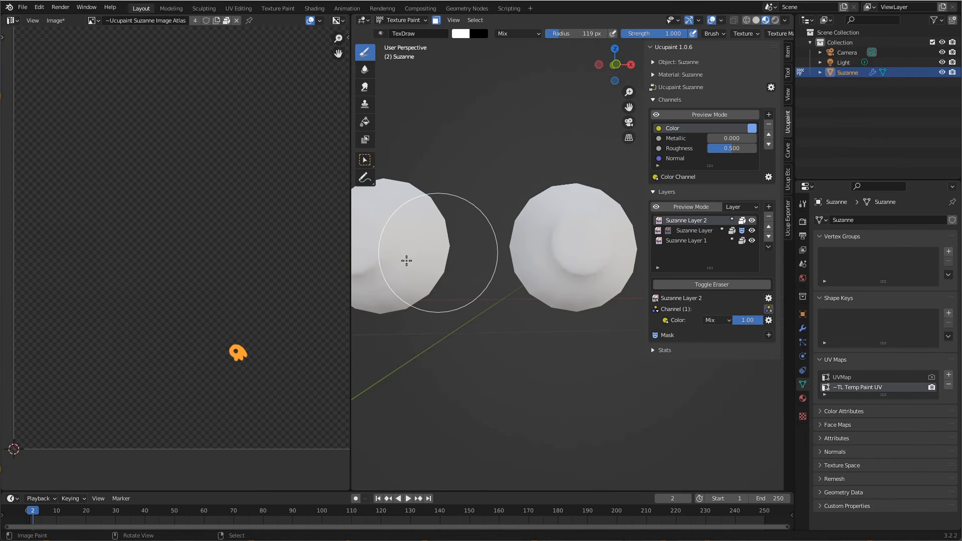
# Return to Object Mode and inspect the white eyeballs on the full Suzanne head
pyautogui.moveTo(386, 244)
pyautogui.keyDown('shift'); pyautogui.mouseDown(button='middle')
pyautogui.moveTo(536, 230)
pyautogui.moveTo(426, 231)
pyautogui.mouseUp(button='middle'); pyautogui.keyUp('shift')
pyautogui.moveTo(548, 163)
pyautogui.keyDown('shift'); pyautogui.mouseDown(button='middle')
pyautogui.moveTo(540, 236)
pyautogui.moveTo(511, 191)
pyautogui.mouseUp(button='middle'); pyautogui.keyUp('shift')
pyautogui.hotkey('ctrl', 'Tab')
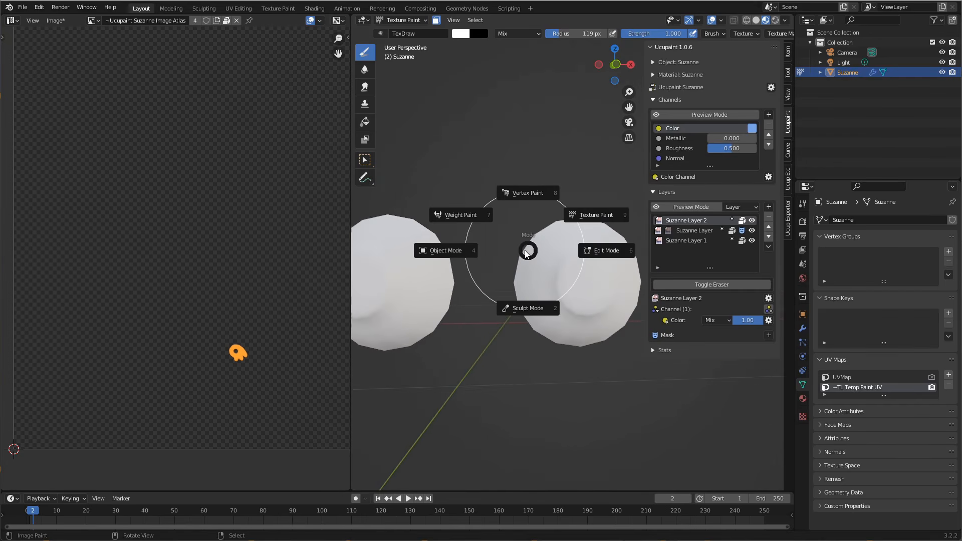
pyautogui.click(464, 255)
pyautogui.scroll(-5, 539, 223)
pyautogui.moveTo(551, 261); pyautogui.dragTo(584, 299, button='middle')
pyautogui.scroll(4, 545, 270)
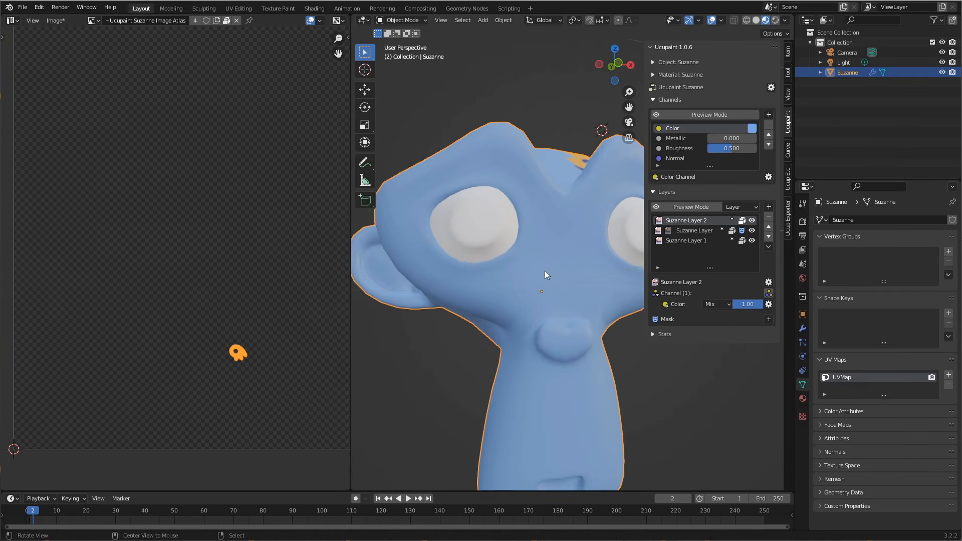
pyautogui.moveTo(545, 274); pyautogui.dragTo(556, 267, button='middle')
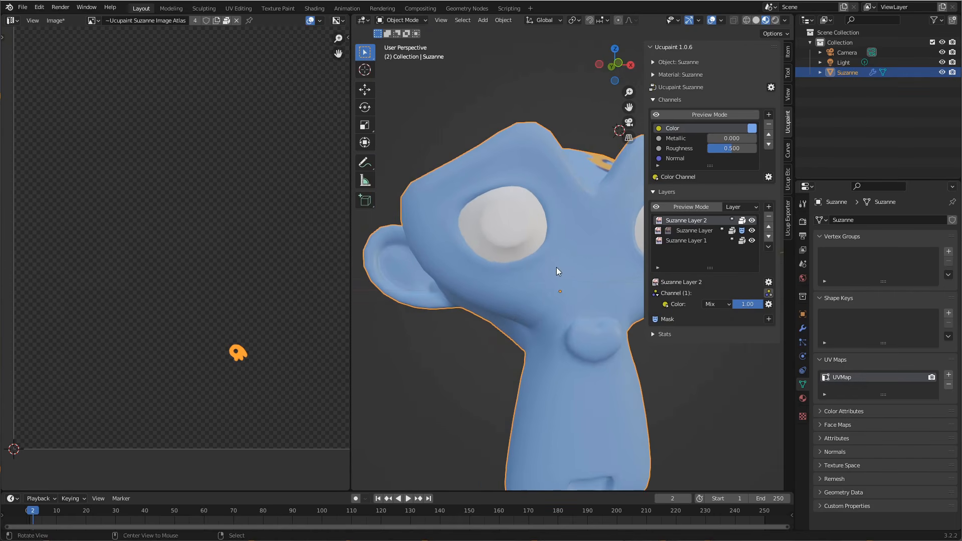
# Rename Suzanne Layer 2 as White Eyeballs
pyautogui.doubleClick(703, 222)
pyautogui.write('Wh')
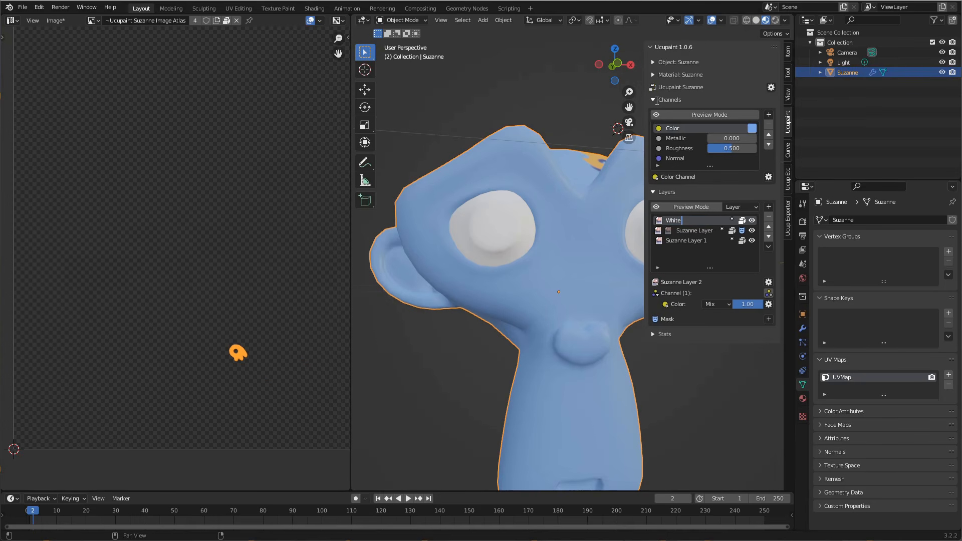
pyautogui.write('ite Ey')
pyautogui.press('BackSpace')
pyautogui.write('Eyeballs')
pyautogui.press('Return')
pyautogui.moveTo(553, 219); pyautogui.dragTo(564, 249, button='middle')
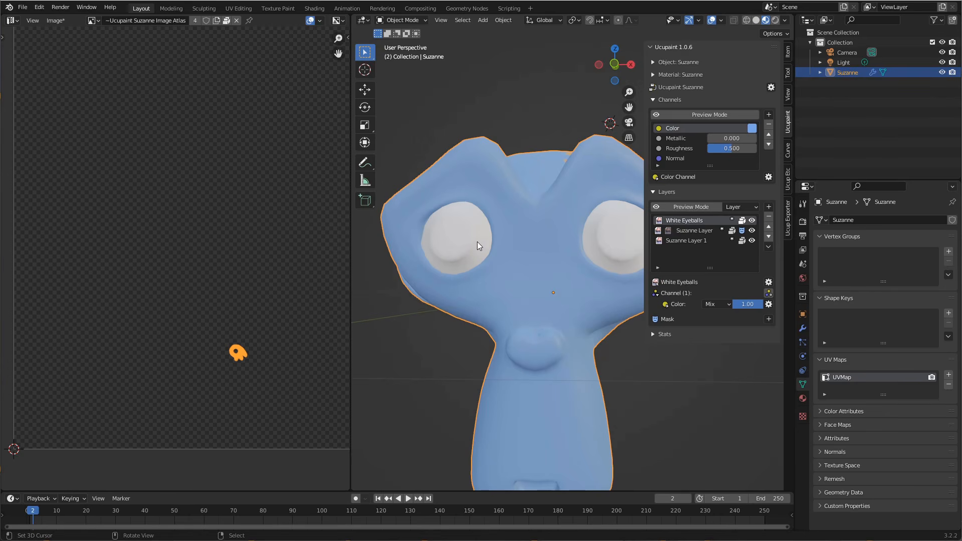
# Add a Solid Color layer to the Color channel with a purple-blue color of about hue 0.679 and value 1.000
pyautogui.click(769, 206)
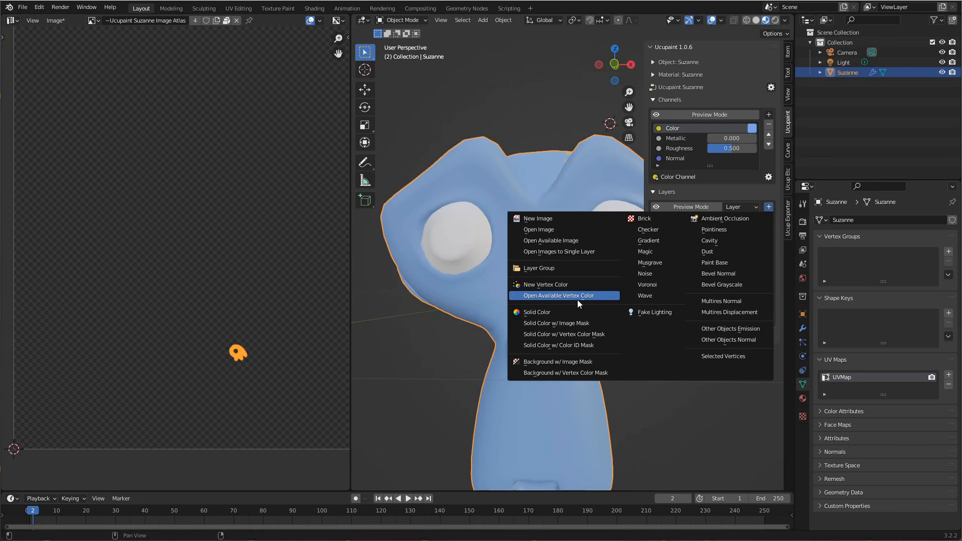
pyautogui.click(536, 311)
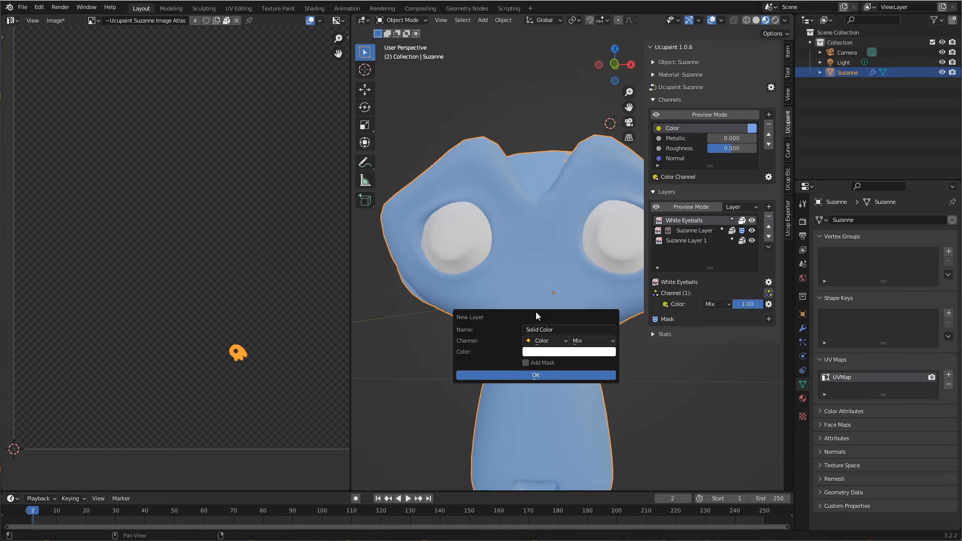
pyautogui.click(585, 352)
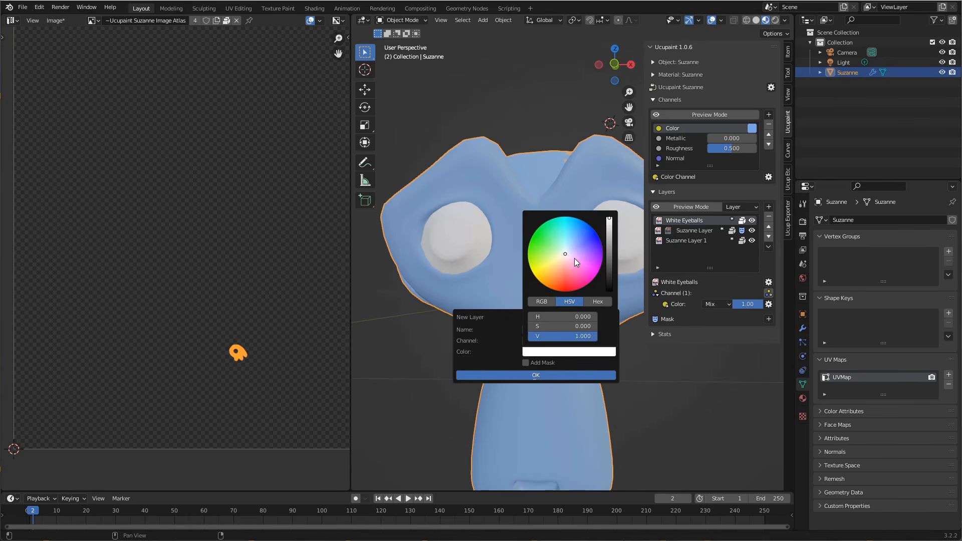
pyautogui.moveTo(574, 262); pyautogui.dragTo(581, 244)
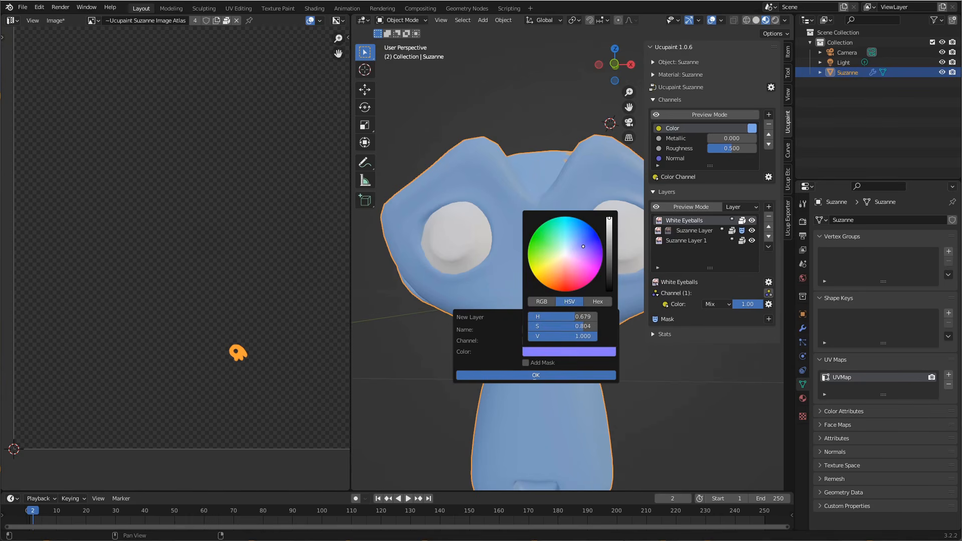
pyautogui.click(563, 377)
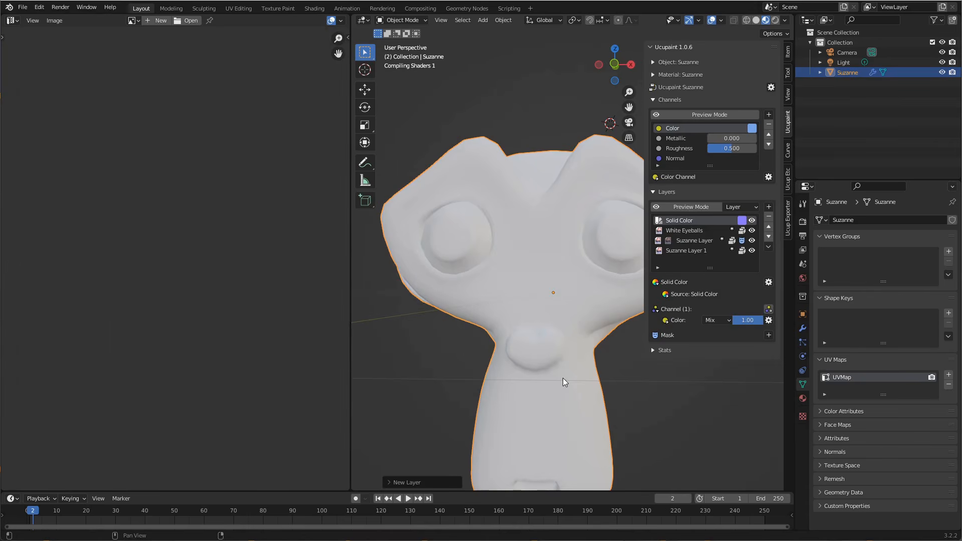
pyautogui.scroll(-3, 561, 314)
pyautogui.moveTo(570, 308); pyautogui.dragTo(571, 285, button='middle')
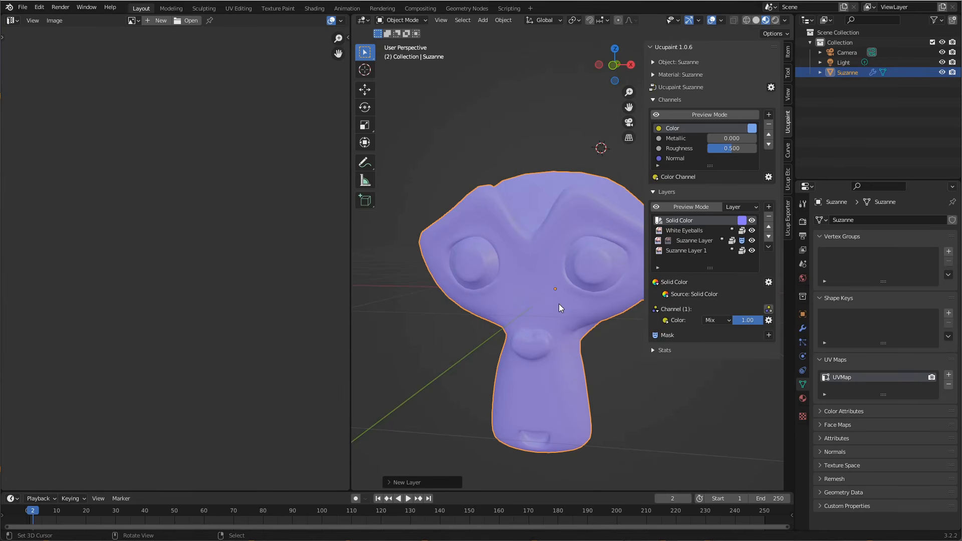
pyautogui.moveTo(558, 303); pyautogui.dragTo(550, 285, button='middle')
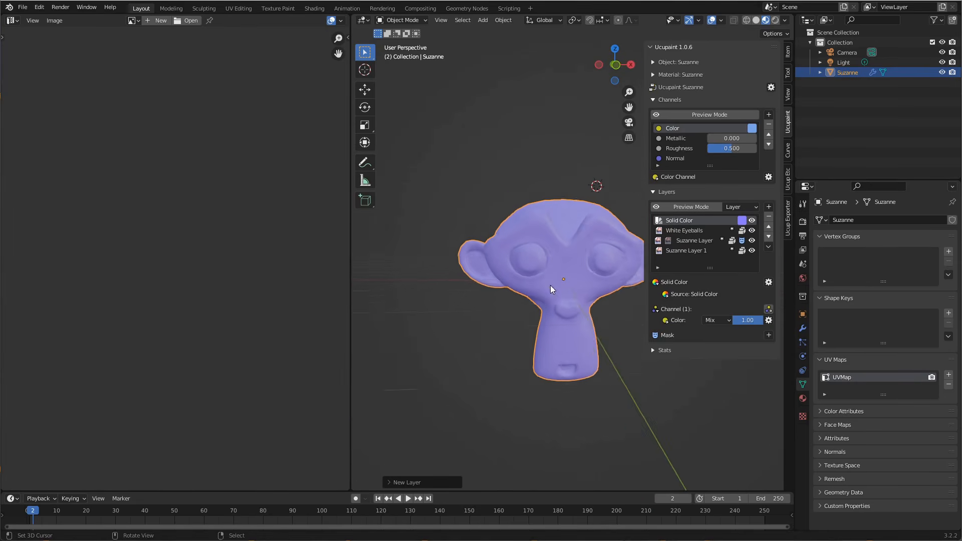
pyautogui.scroll(6, 570, 297)
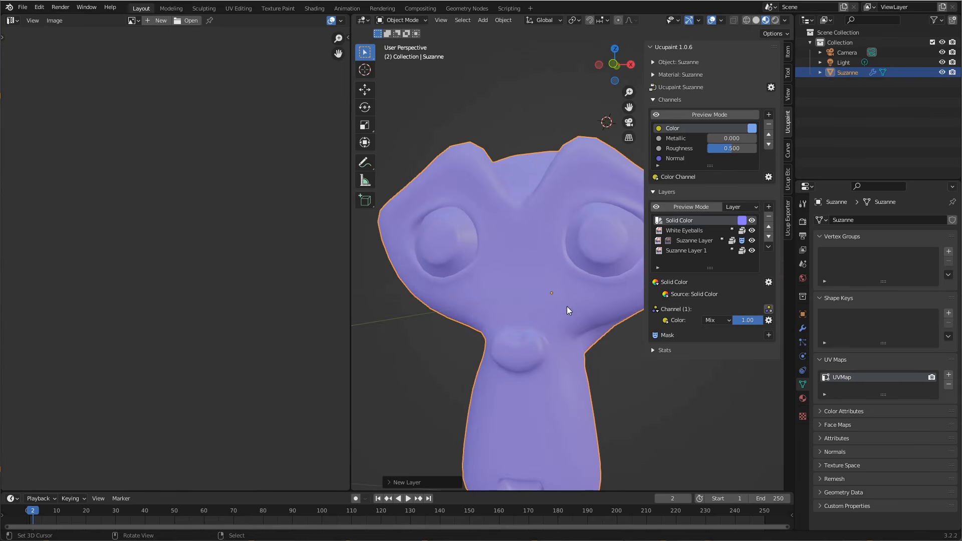
# Open the mask type choices for the Solid Color layer
pyautogui.click(770, 335)
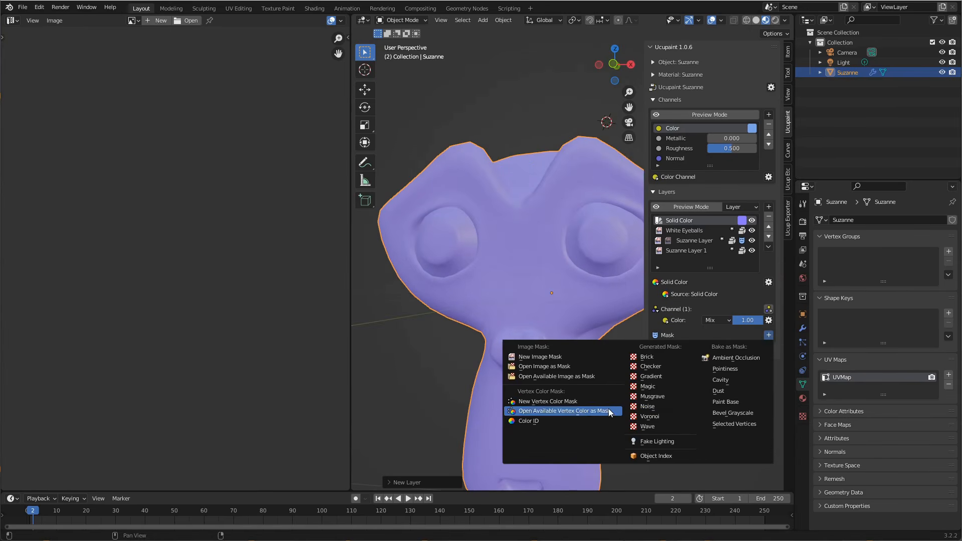
# Add a 1024 × 1024 image mask to the Solid Color layer, using Black (Full Transparency) and the UVMap coordinates
pyautogui.click(571, 356)
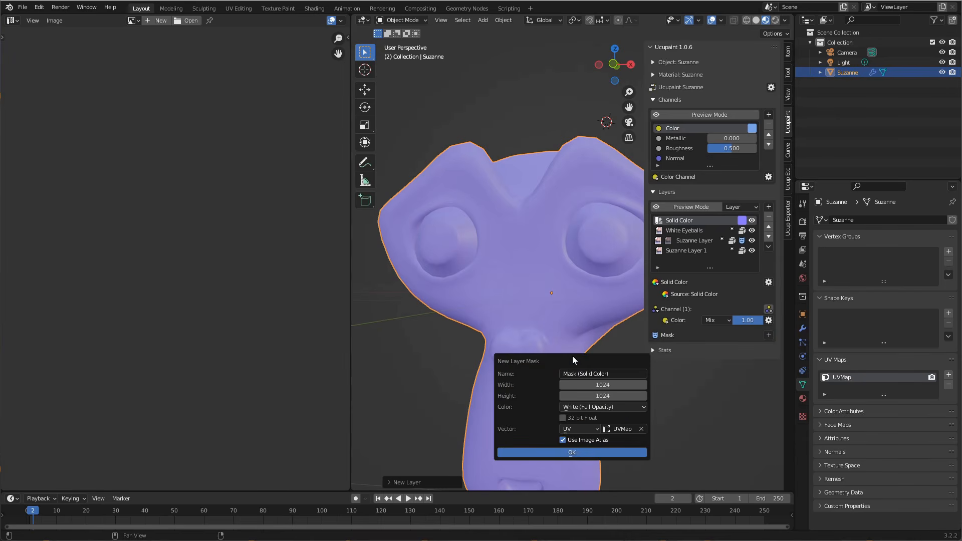
pyautogui.click(630, 407)
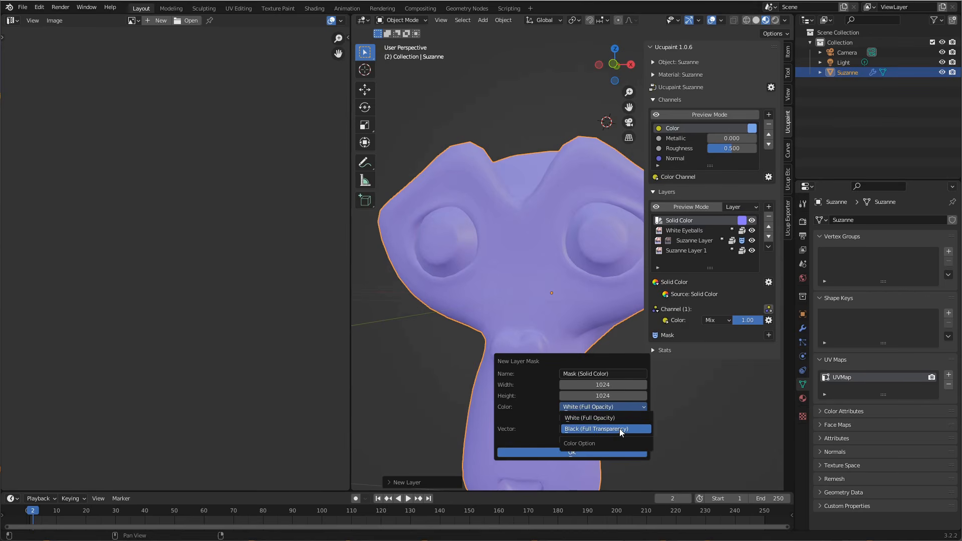
pyautogui.click(619, 429)
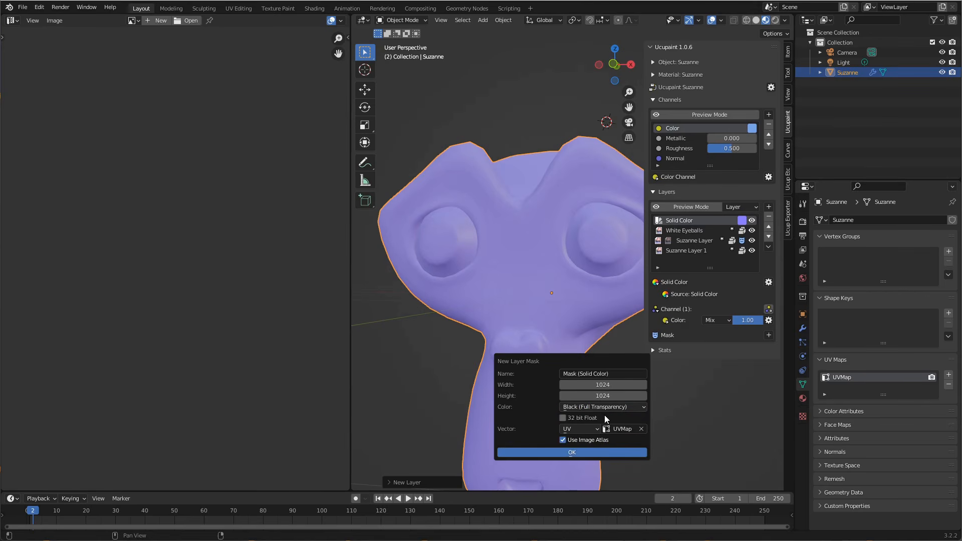
pyautogui.click(611, 450)
# In Texture Paint mode, reduce the brush radius to about 55 px and paint a round iris into the mask on one eyeball
pyautogui.moveTo(524, 280)
pyautogui.mouseDown(button='middle')
pyautogui.moveTo(564, 291)
pyautogui.moveTo(553, 290)
pyautogui.mouseUp(button='middle')
pyautogui.hotkey('ctrl', 'Tab')
pyautogui.click(605, 255)
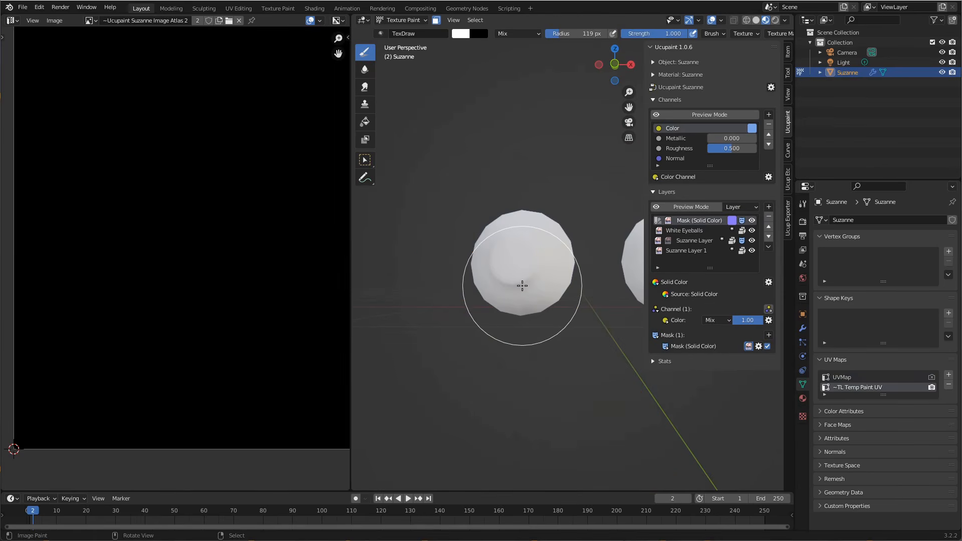
pyautogui.moveTo(541, 271)
pyautogui.mouseDown(button='middle')
pyautogui.moveTo(496, 275)
pyautogui.moveTo(554, 290)
pyautogui.moveTo(549, 273)
pyautogui.moveTo(542, 290)
pyautogui.mouseUp(button='middle')
pyautogui.press('f')
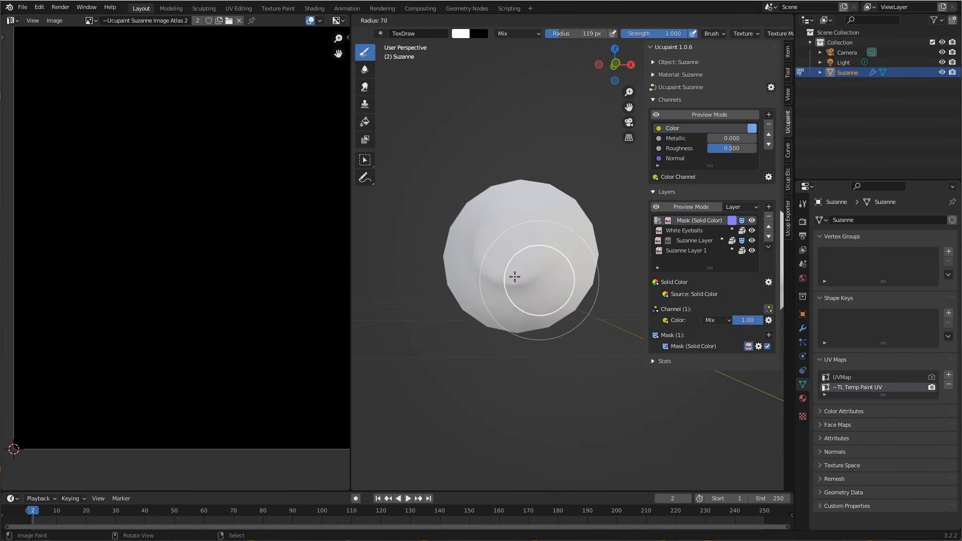
pyautogui.click(513, 275)
pyautogui.moveTo(509, 258)
pyautogui.keyDown('alt'); pyautogui.mouseDown()
pyautogui.moveTo(509, 229)
pyautogui.moveTo(524, 221)
pyautogui.moveTo(516, 271)
pyautogui.moveTo(533, 232)
pyautogui.moveTo(515, 269)
pyautogui.moveTo(502, 228)
pyautogui.moveTo(506, 257)
pyautogui.moveTo(524, 269)
pyautogui.moveTo(526, 253)
pyautogui.moveTo(542, 253)
pyautogui.mouseUp(); pyautogui.keyUp('alt')
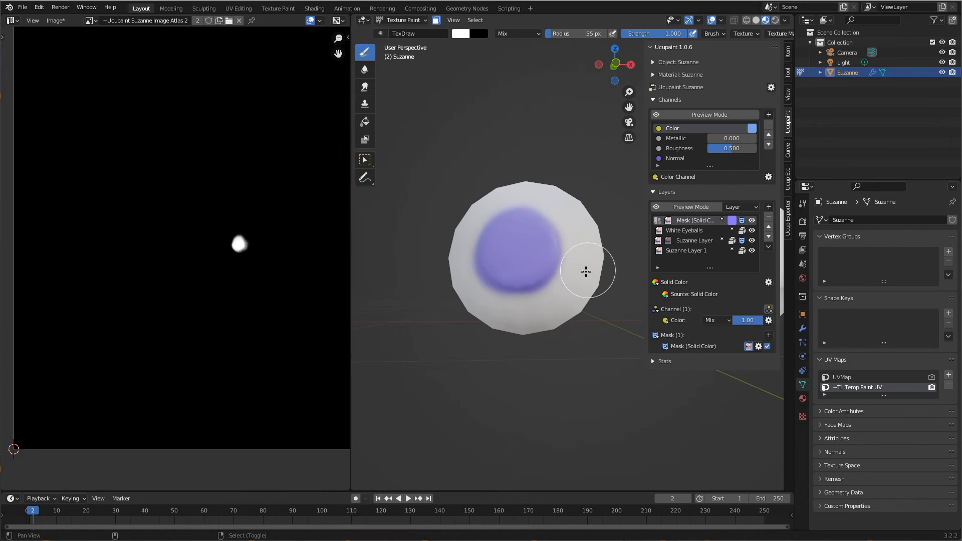
# Paint a matching round iris into the mask on the other eyeball and compare both eyes
pyautogui.keyDown('shift'); pyautogui.moveTo(586, 270); pyautogui.dragTo(409, 278, button='middle'); pyautogui.keyUp('shift')
pyautogui.moveTo(584, 239)
pyautogui.mouseDown()
pyautogui.moveTo(552, 273)
pyautogui.moveTo(582, 242)
pyautogui.moveTo(593, 270)
pyautogui.moveTo(597, 254)
pyautogui.moveTo(579, 280)
pyautogui.moveTo(576, 266)
pyautogui.moveTo(564, 275)
pyautogui.moveTo(562, 260)
pyautogui.moveTo(580, 242)
pyautogui.mouseUp()
pyautogui.scroll(-3, 579, 260)
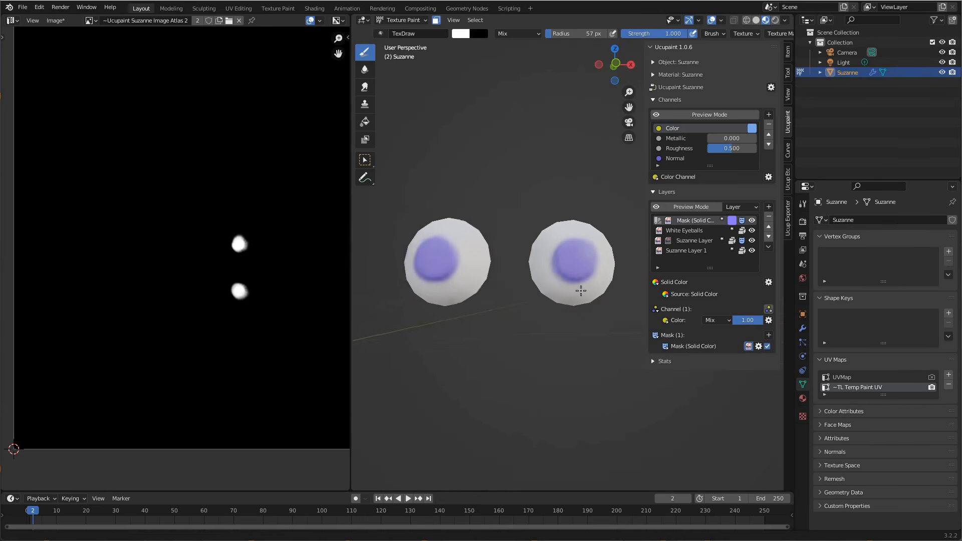
pyautogui.scroll(2, 569, 258)
pyautogui.scroll(-3, 579, 255)
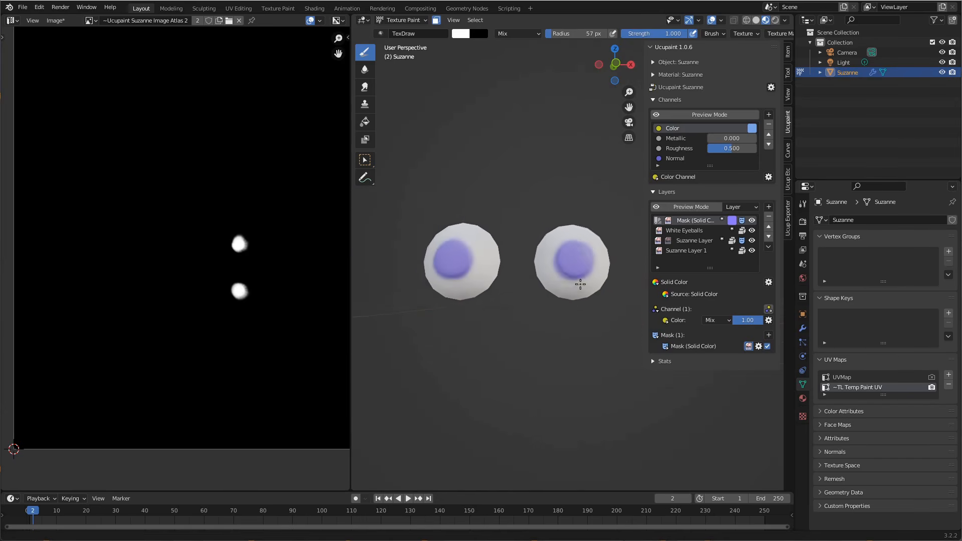
pyautogui.scroll(2, 576, 279)
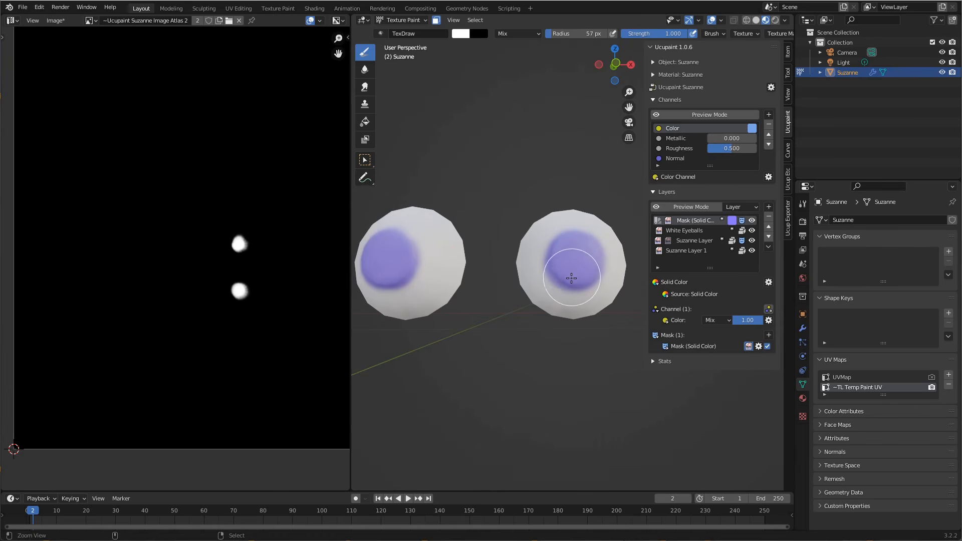
pyautogui.scroll(-3, 576, 267)
pyautogui.moveTo(574, 279)
pyautogui.mouseDown(button='middle')
pyautogui.moveTo(580, 297)
pyautogui.moveTo(554, 291)
pyautogui.mouseUp(button='middle')
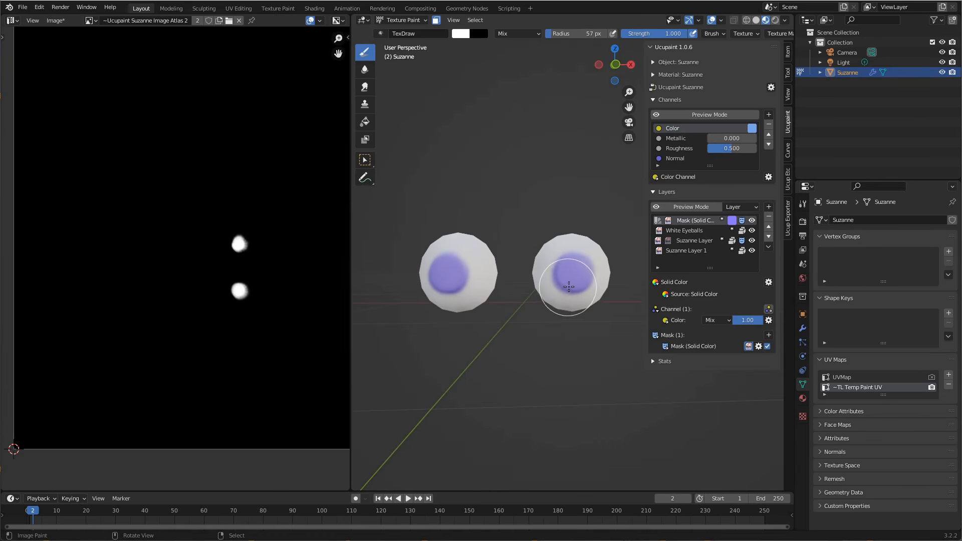
# Return to Object Mode and change the iris layer's solid color to pinkish red
pyautogui.hotkey('ctrl', 'Tab')
pyautogui.click(470, 300)
pyautogui.moveTo(470, 300); pyautogui.dragTo(591, 225, button='middle')
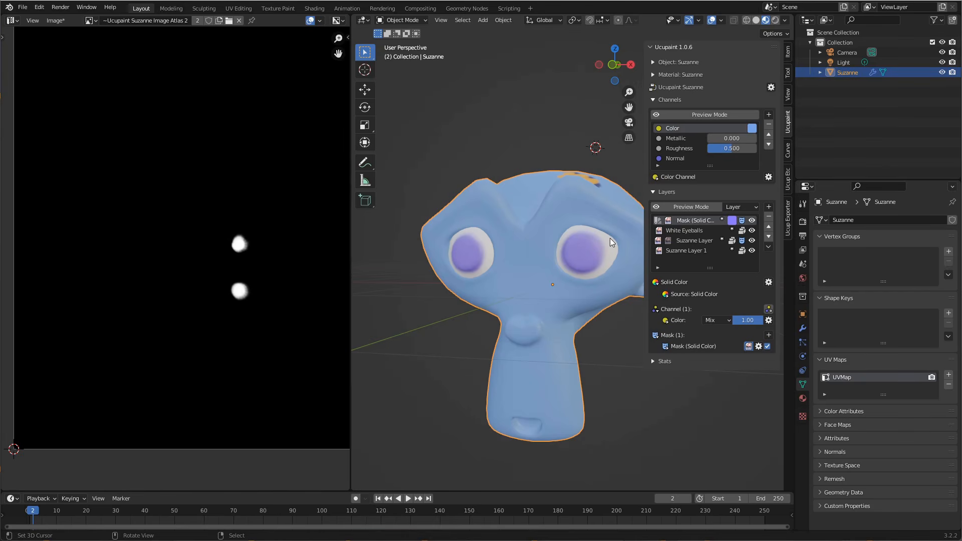
pyautogui.click(731, 220)
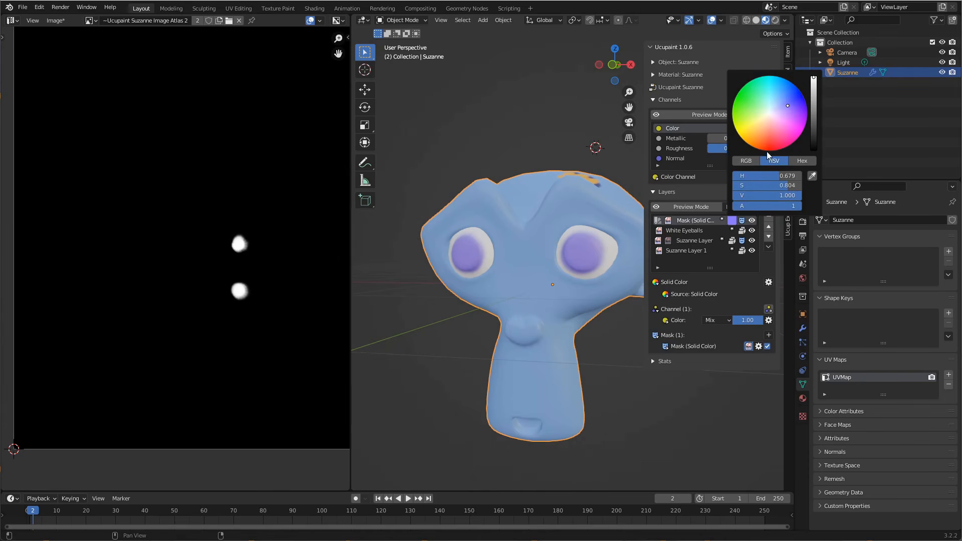
pyautogui.moveTo(773, 132)
pyautogui.mouseDown()
pyautogui.moveTo(767, 139)
pyautogui.moveTo(781, 143)
pyautogui.mouseUp()
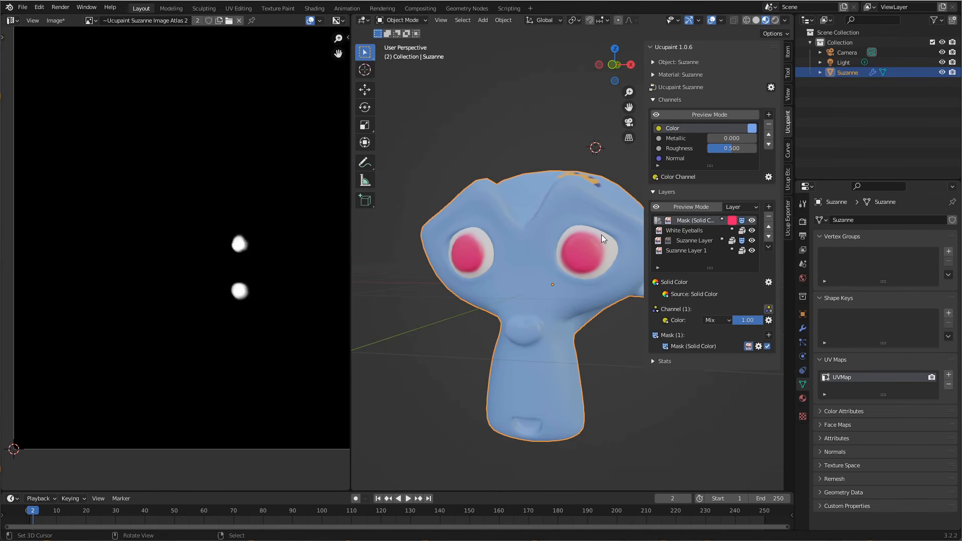
# Add a black solid color layer with a 1024 × 1024 image mask set to Black (Full Transparency)
pyautogui.click(768, 206)
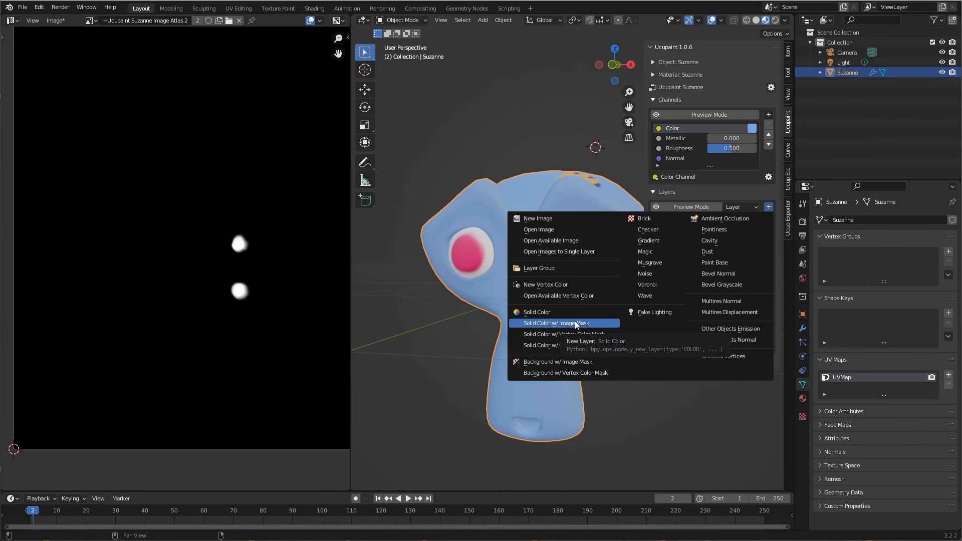
pyautogui.click(576, 324)
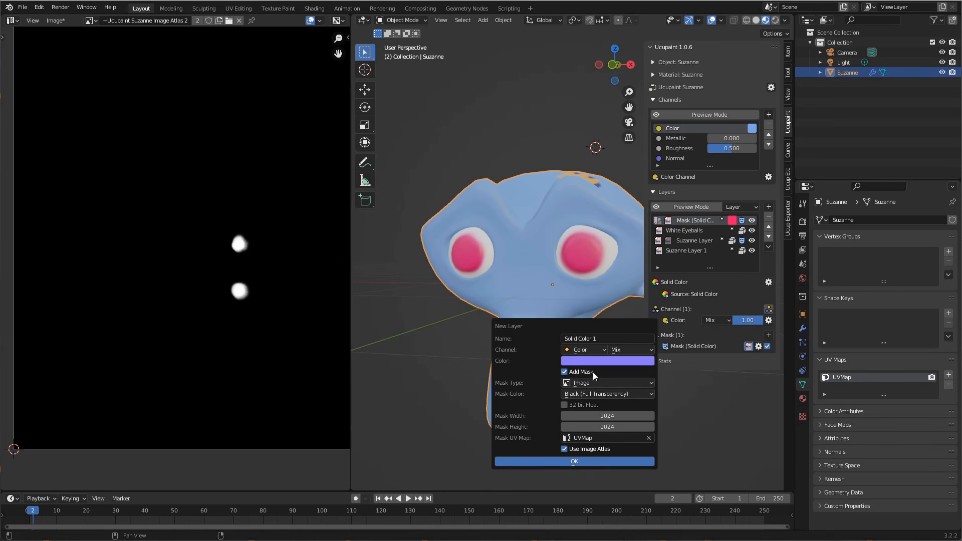
pyautogui.click(615, 361)
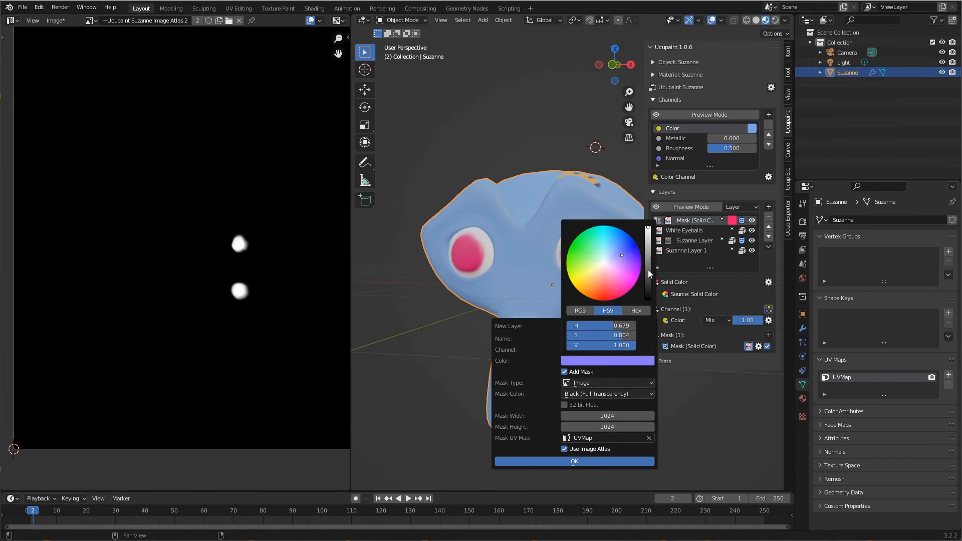
pyautogui.moveTo(649, 271); pyautogui.dragTo(648, 296)
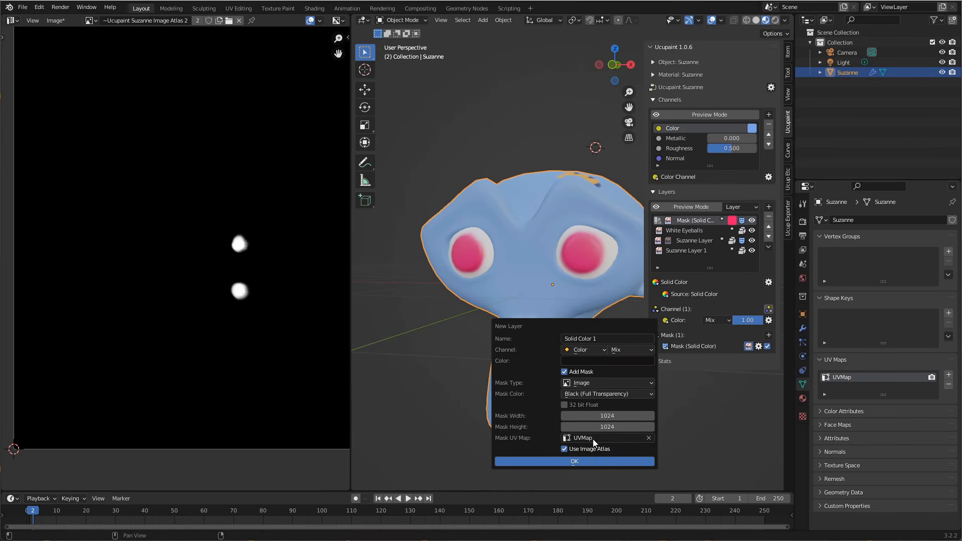
pyautogui.click(576, 461)
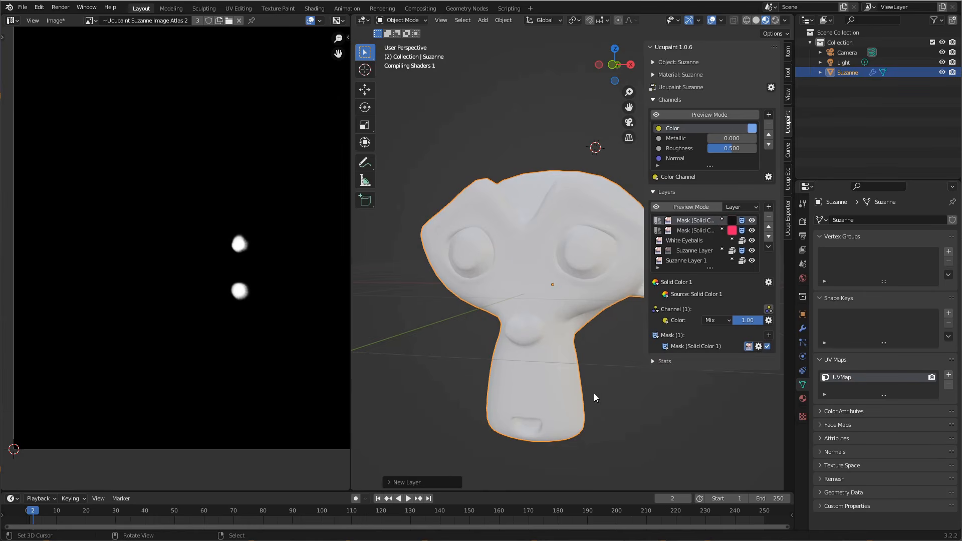
# In Texture Paint mode, paint a small pupil on each iris with a smaller brush, and return to Object Mode with everything deselected
pyautogui.moveTo(553, 300); pyautogui.dragTo(569, 301, button='middle')
pyautogui.hotkey('ctrl', 'Tab')
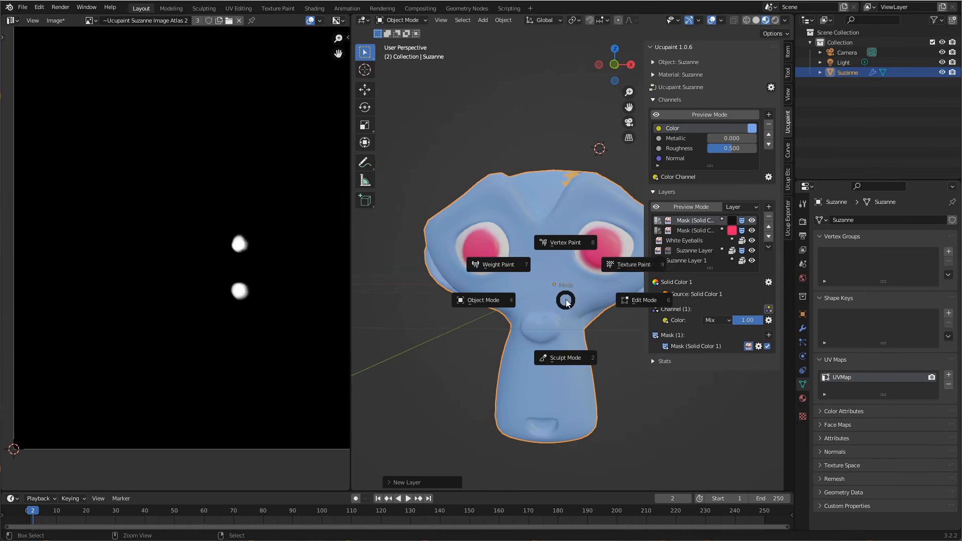
pyautogui.click(613, 268)
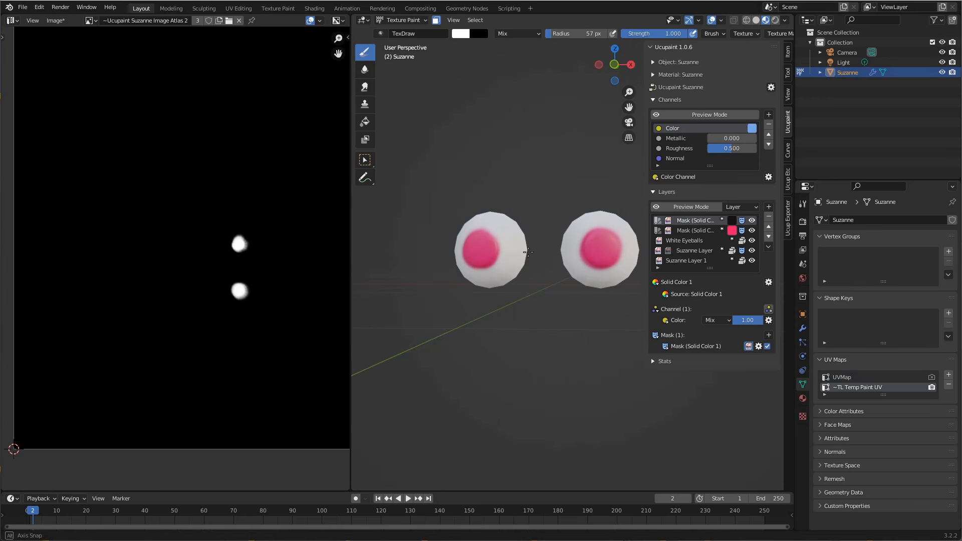
pyautogui.keyDown('alt'); pyautogui.moveTo(521, 251); pyautogui.dragTo(551, 249); pyautogui.keyUp('alt')
pyautogui.moveTo(550, 249)
pyautogui.keyDown('ctrl'); pyautogui.keyDown('alt'); pyautogui.mouseDown()
pyautogui.moveTo(534, 215)
pyautogui.moveTo(554, 222)
pyautogui.moveTo(545, 200)
pyautogui.moveTo(551, 211)
pyautogui.moveTo(566, 206)
pyautogui.moveTo(594, 240)
pyautogui.moveTo(568, 248)
pyautogui.mouseUp(); pyautogui.keyUp('alt'); pyautogui.keyUp('ctrl')
pyautogui.press('f')
pyautogui.click(523, 214)
pyautogui.press('f')
pyautogui.click(555, 209)
pyautogui.press('f')
pyautogui.click(572, 191)
pyautogui.moveTo(569, 248)
pyautogui.keyDown('ctrl'); pyautogui.keyDown('alt'); pyautogui.mouseDown()
pyautogui.moveTo(562, 210)
pyautogui.moveTo(591, 203)
pyautogui.moveTo(579, 239)
pyautogui.moveTo(591, 203)
pyautogui.moveTo(590, 229)
pyautogui.mouseUp(); pyautogui.keyUp('alt'); pyautogui.keyUp('ctrl')
pyautogui.keyDown('ctrl'); pyautogui.moveTo(590, 229); pyautogui.dragTo(590, 272, button='middle'); pyautogui.keyUp('ctrl')
pyautogui.hotkey('ctrl', 'Tab')
pyautogui.hotkey('alt', 'a')
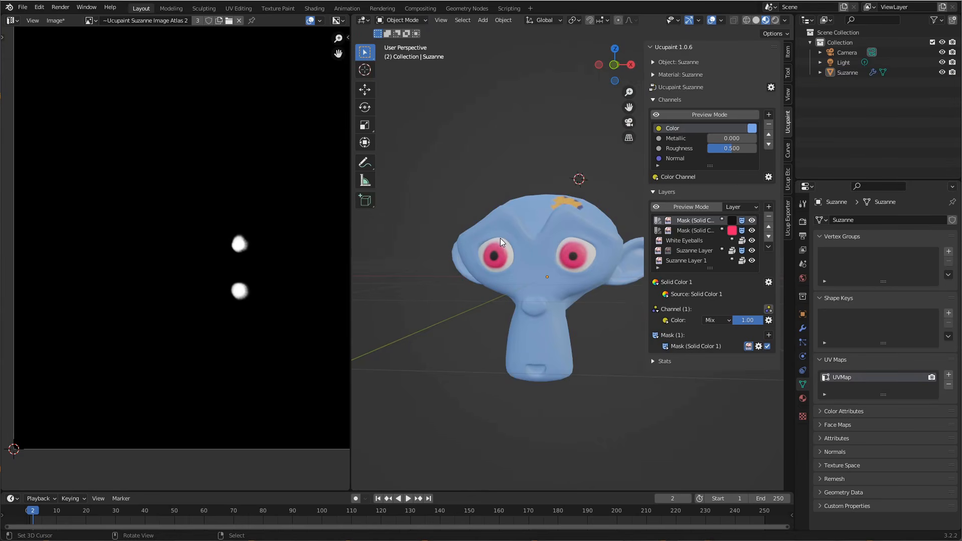
# Change the pupil layer's color to a dark red with hue 0.973, saturation 0.916 and value 0.084
pyautogui.scroll(5, 476, 255)
pyautogui.click(733, 221)
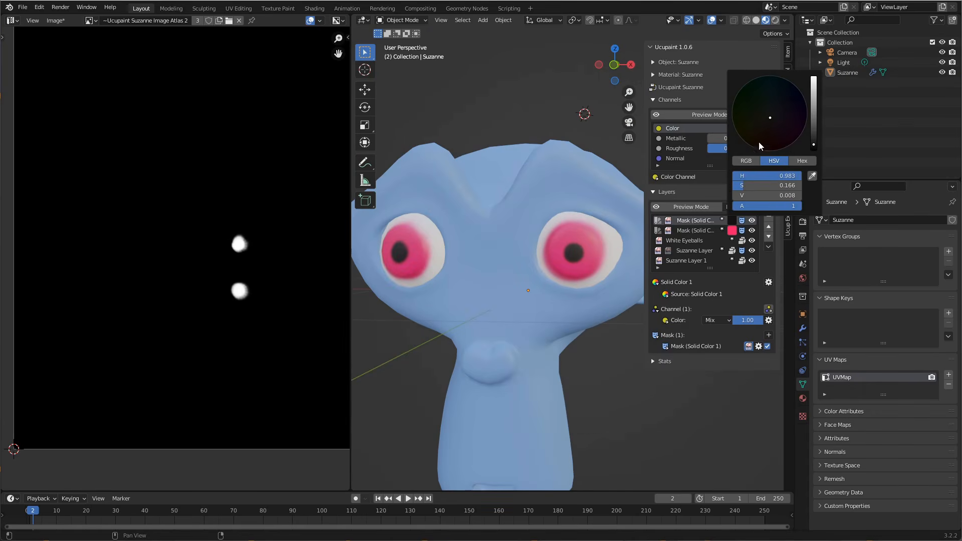
pyautogui.click(813, 138)
pyautogui.click(813, 126)
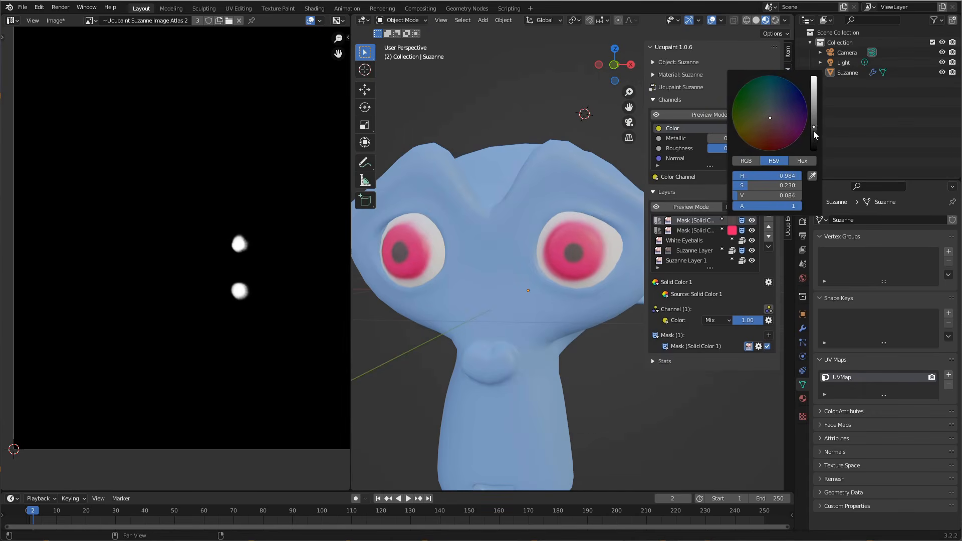
pyautogui.click(814, 131)
pyautogui.click(813, 127)
pyautogui.moveTo(771, 132); pyautogui.dragTo(776, 144)
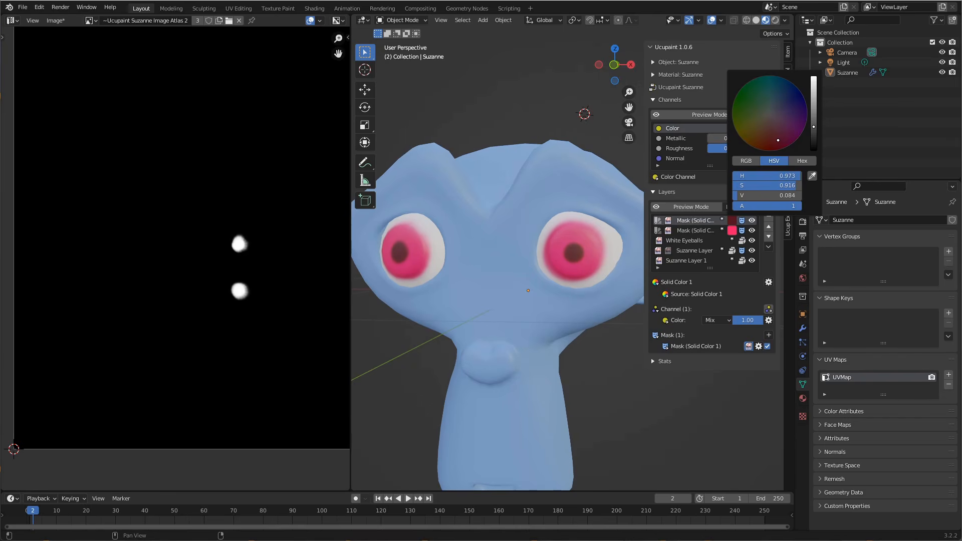
# Save the project as a new file named demo2.blend
pyautogui.scroll(-4, 527, 313)
pyautogui.moveTo(527, 313); pyautogui.dragTo(584, 280, button='middle')
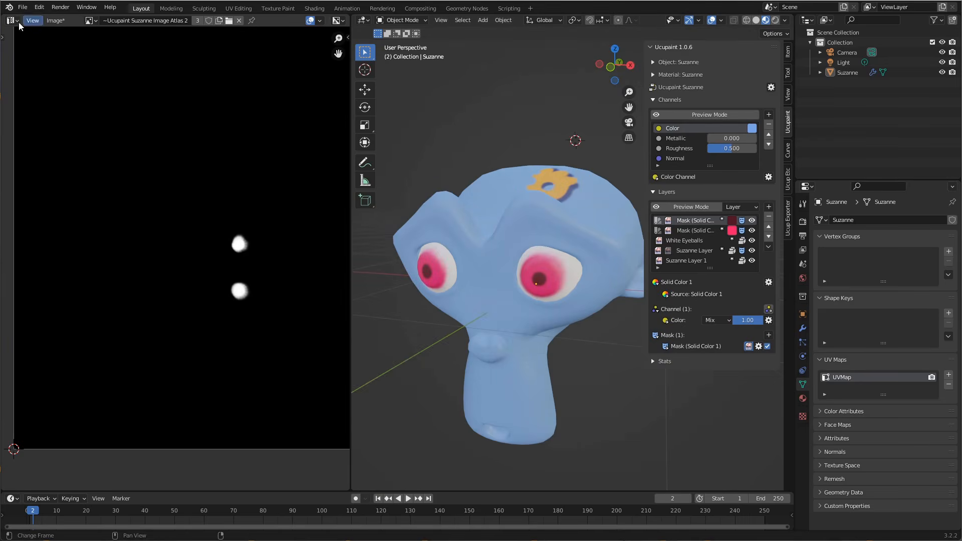
pyautogui.click(22, 7)
pyautogui.click(64, 84)
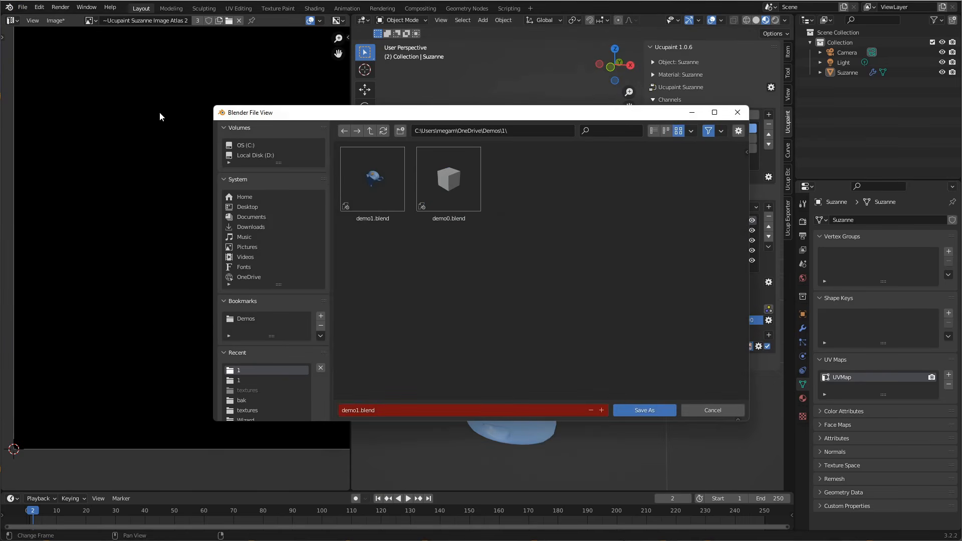
pyautogui.click(601, 410)
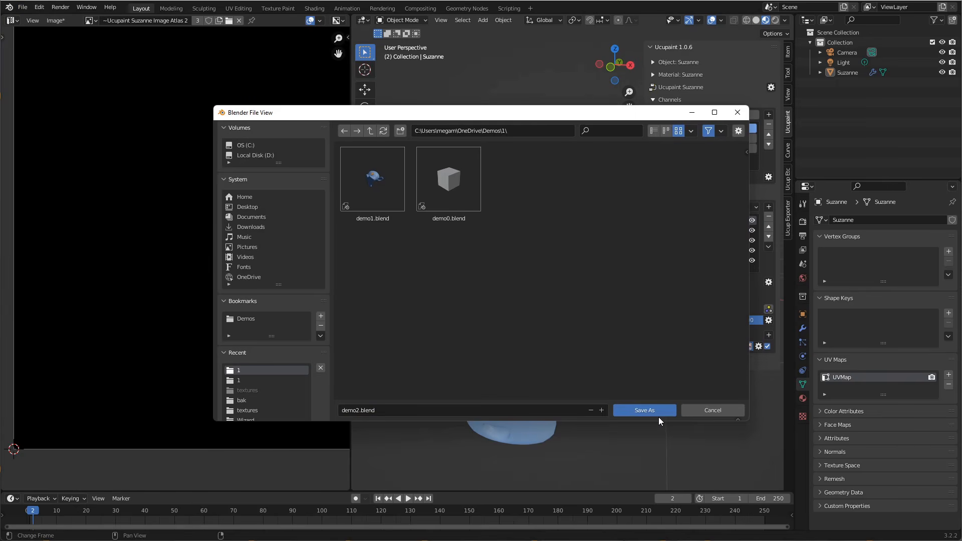
pyautogui.click(662, 409)
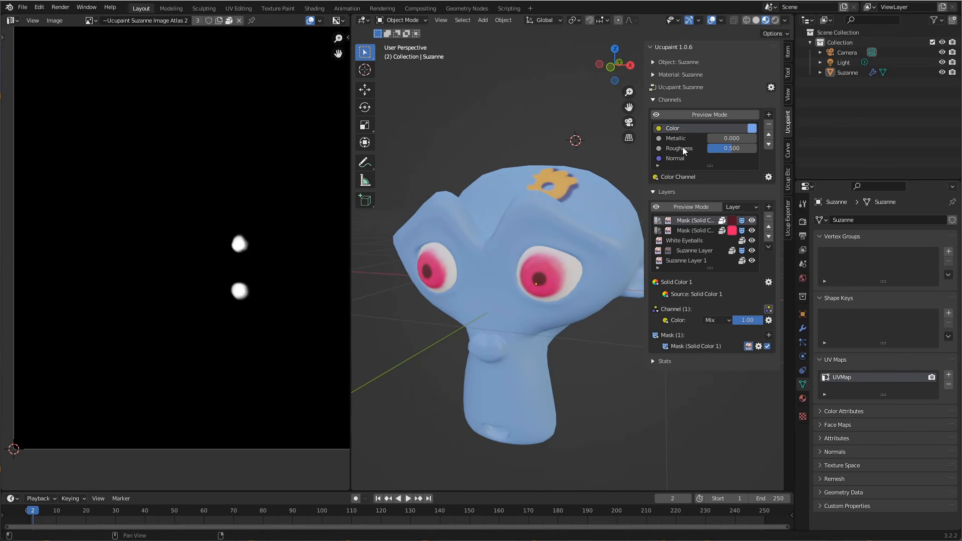
# Select the pinkish-red iris layer, expand its channel list and enable its Roughness channel
pyautogui.click(688, 231)
pyautogui.moveTo(603, 345); pyautogui.dragTo(638, 248, button='middle')
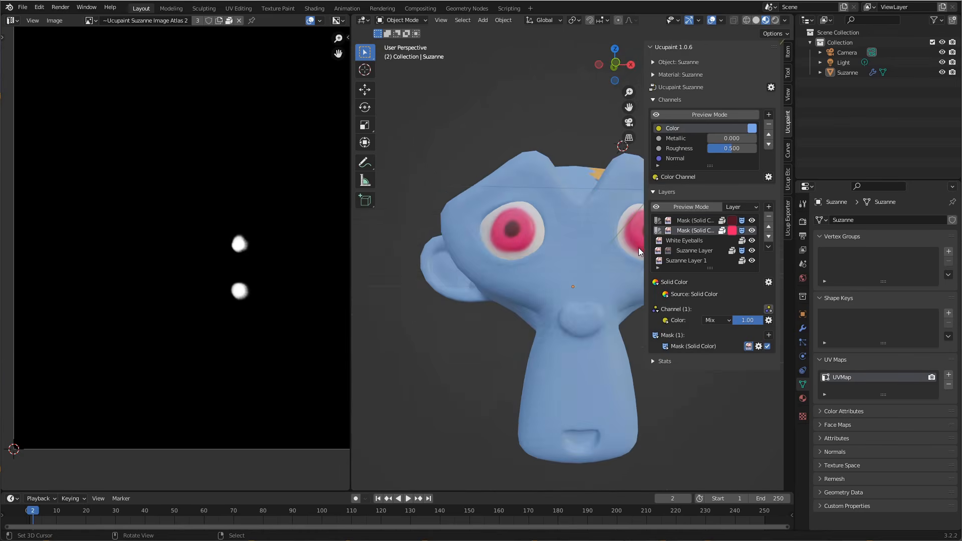
pyautogui.moveTo(643, 247); pyautogui.dragTo(628, 247)
pyautogui.keyDown('shift'); pyautogui.moveTo(595, 266); pyautogui.dragTo(531, 266, button='middle'); pyautogui.keyUp('shift')
pyautogui.scroll(3, 541, 300)
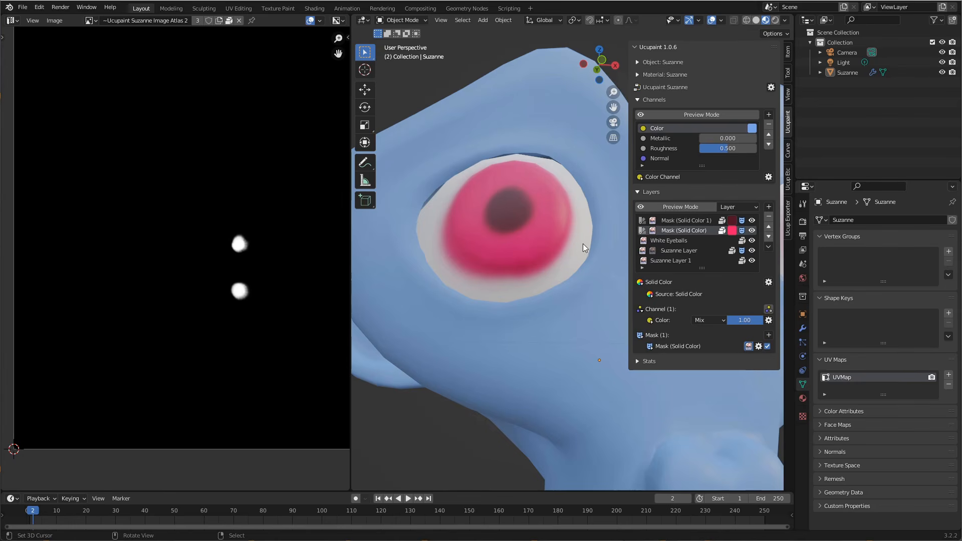
pyautogui.moveTo(563, 248)
pyautogui.mouseDown(button='middle')
pyautogui.moveTo(590, 244)
pyautogui.moveTo(564, 264)
pyautogui.mouseUp(button='middle')
pyautogui.scroll(-2, 570, 251)
pyautogui.scroll(-3, 570, 251)
pyautogui.scroll(5, 576, 254)
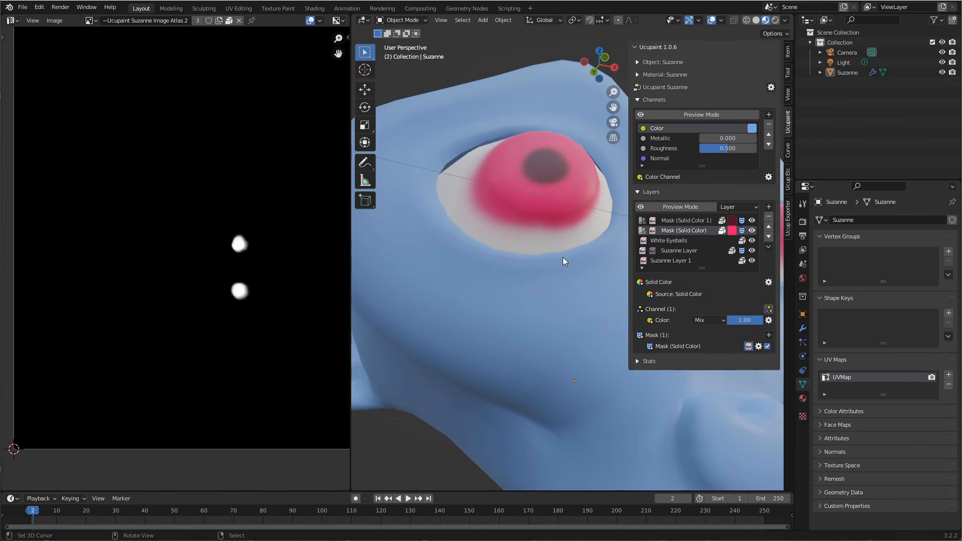
pyautogui.moveTo(562, 257); pyautogui.dragTo(575, 225, button='middle')
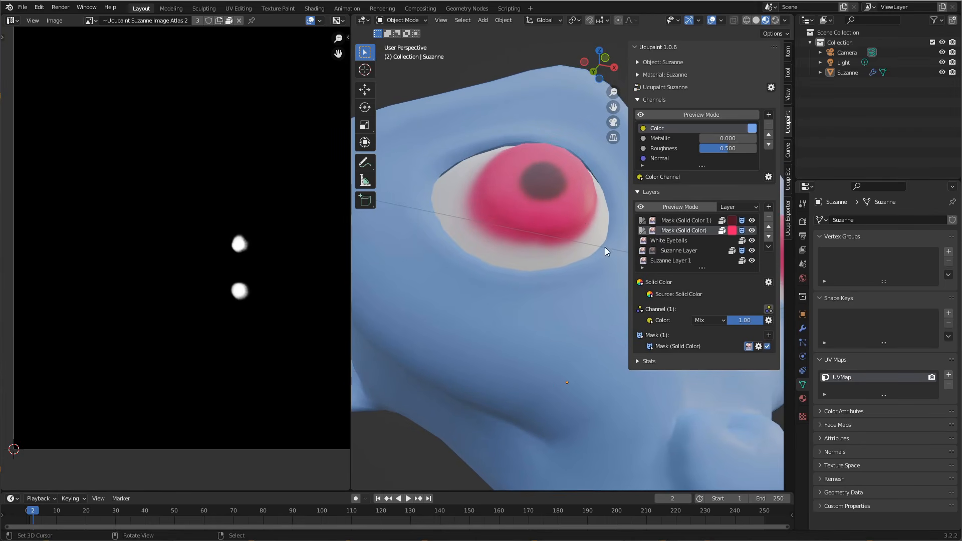
pyautogui.click(768, 309)
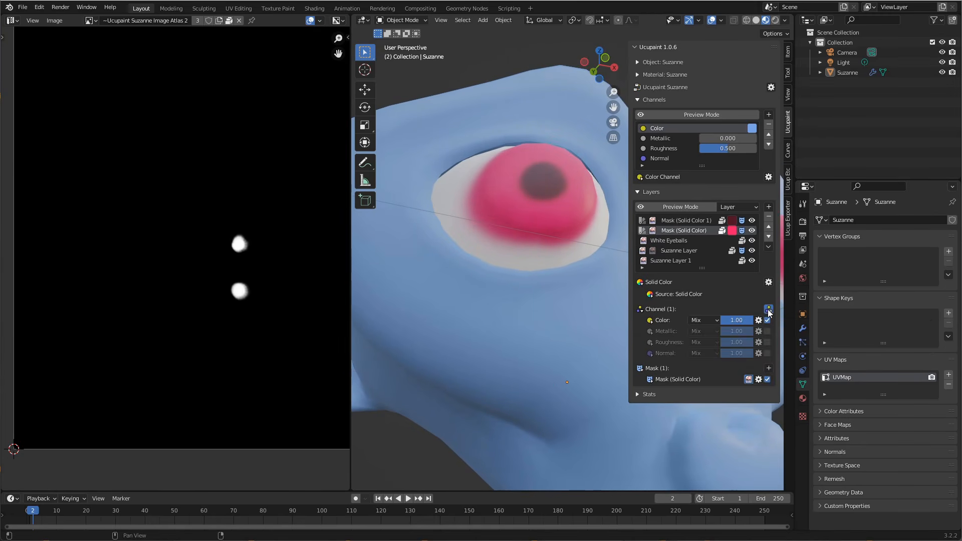
pyautogui.click(767, 342)
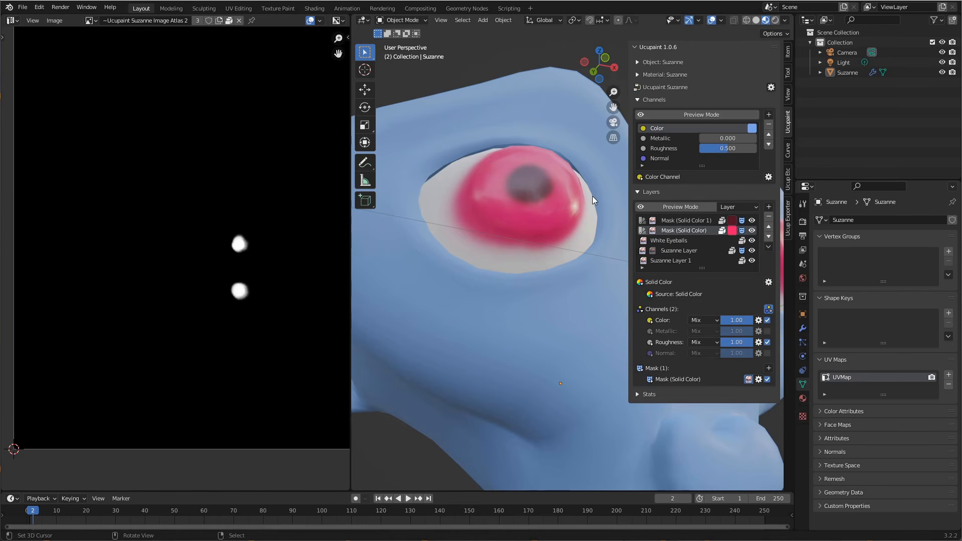
# Preview the material's Color, Metallic and Roughness channels individually on the model, and turn the channel preview off
pyautogui.click(707, 114)
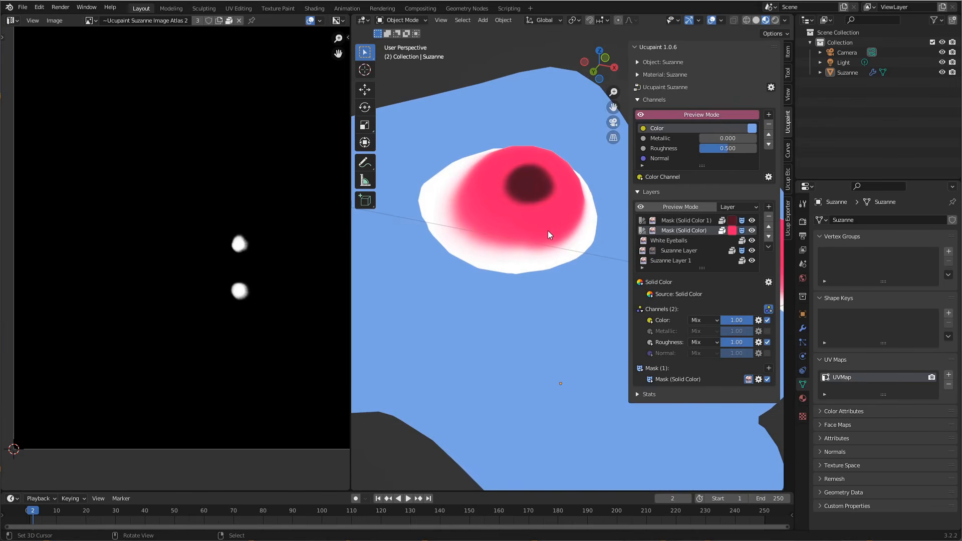
pyautogui.scroll(-5, 561, 230)
pyautogui.scroll(6, 561, 230)
pyautogui.scroll(-5, 560, 230)
pyautogui.moveTo(561, 230); pyautogui.dragTo(511, 249, button='middle')
pyautogui.click(672, 139)
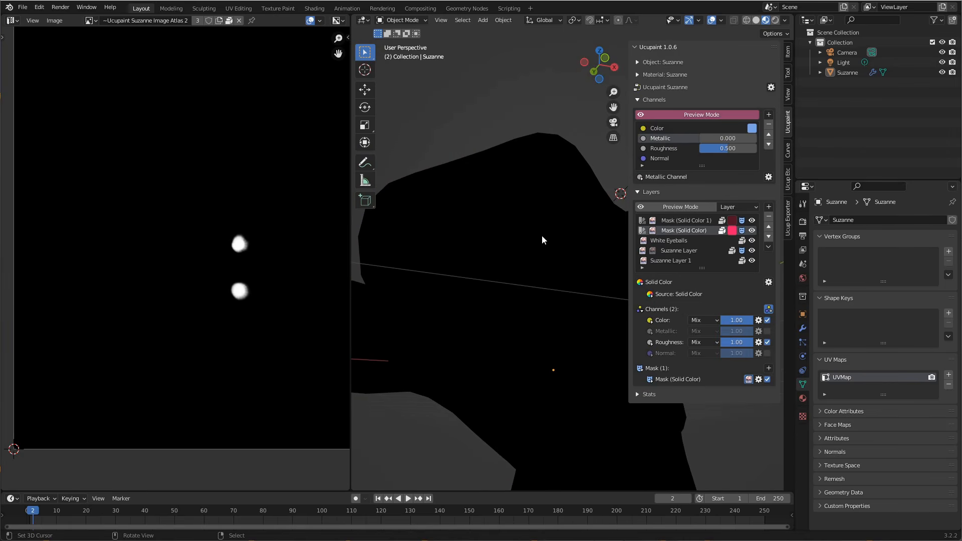
pyautogui.click(671, 147)
pyautogui.moveTo(568, 221); pyautogui.dragTo(530, 240, button='middle')
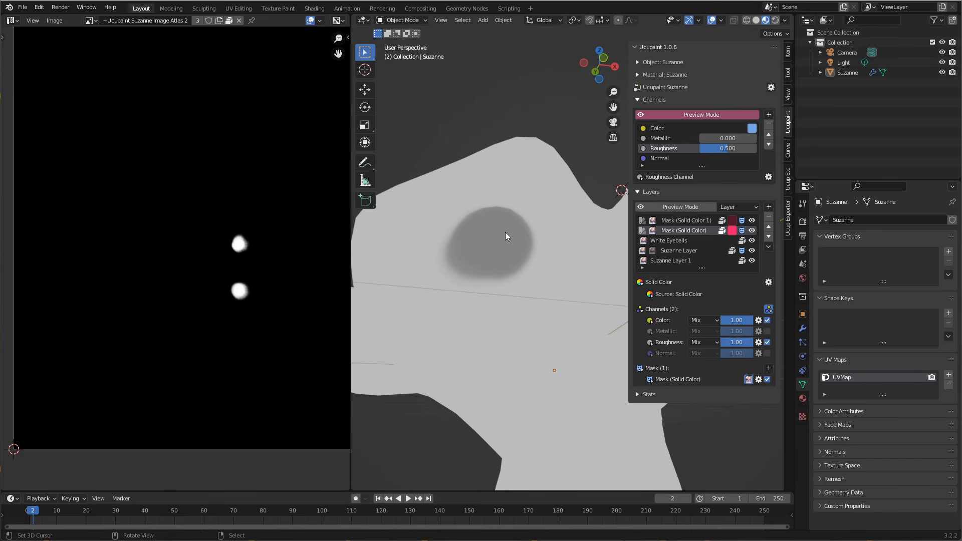
pyautogui.click(711, 115)
pyautogui.scroll(2, 566, 228)
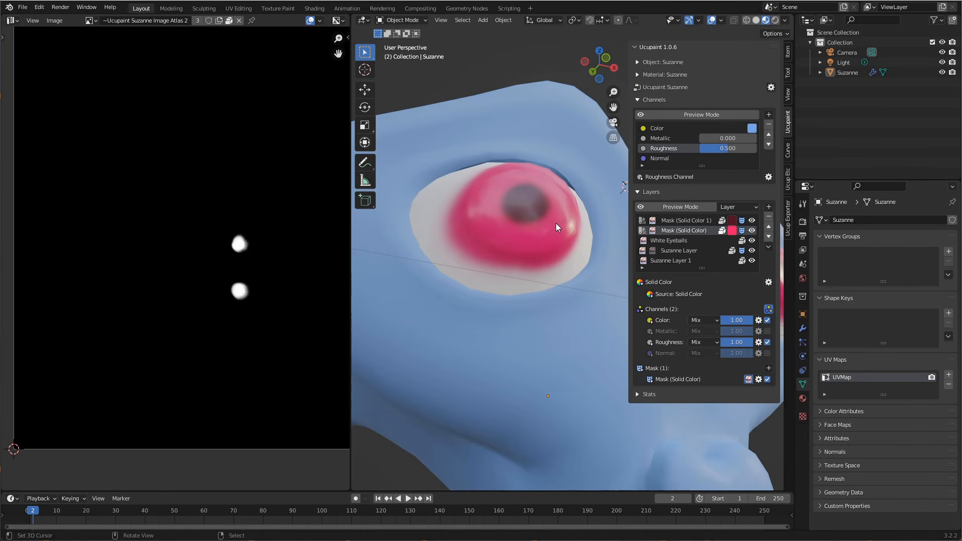
# Expand the iris layer's Roughness channel settings and override the roughness with a value of 0.13
pyautogui.click(650, 342)
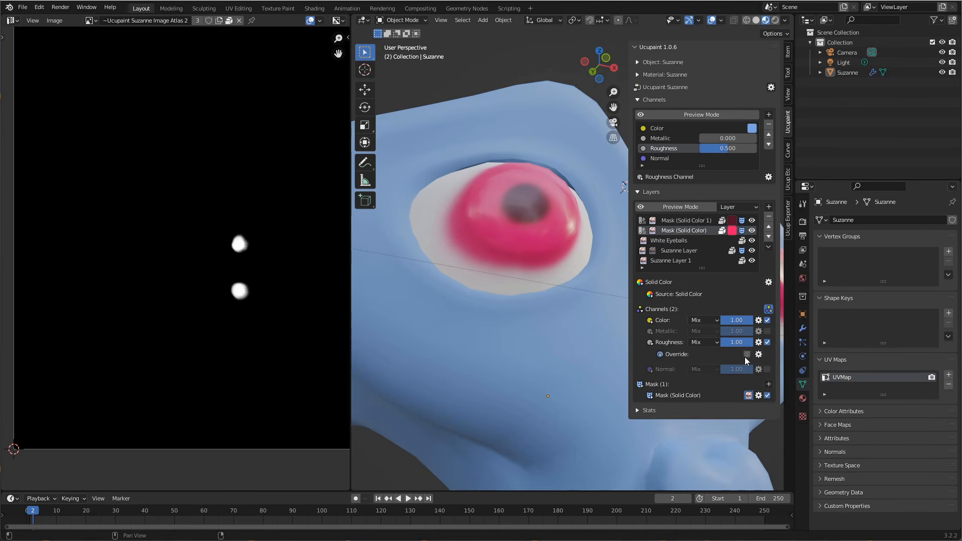
pyautogui.click(650, 344)
pyautogui.click(650, 344)
pyautogui.click(651, 344)
pyautogui.click(652, 345)
pyautogui.click(650, 343)
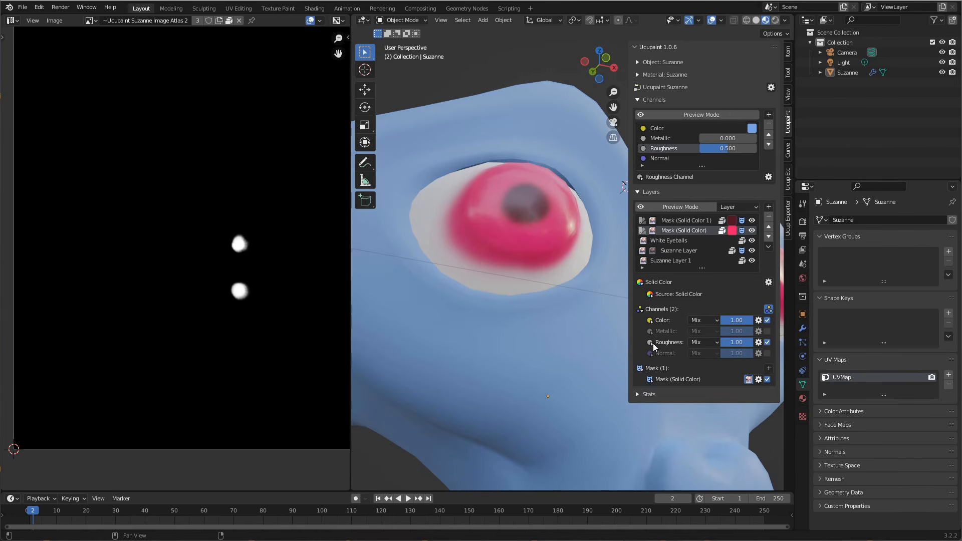
pyautogui.click(649, 343)
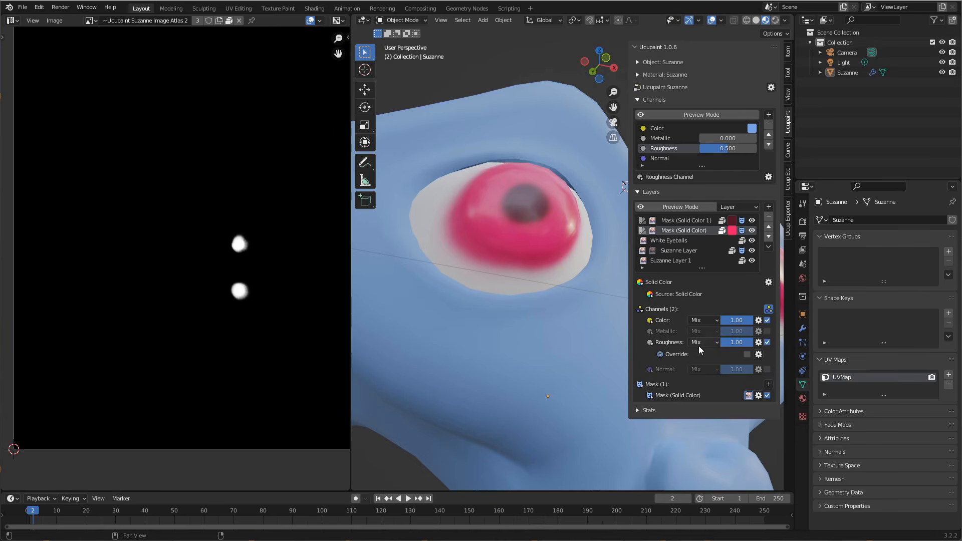
pyautogui.click(748, 353)
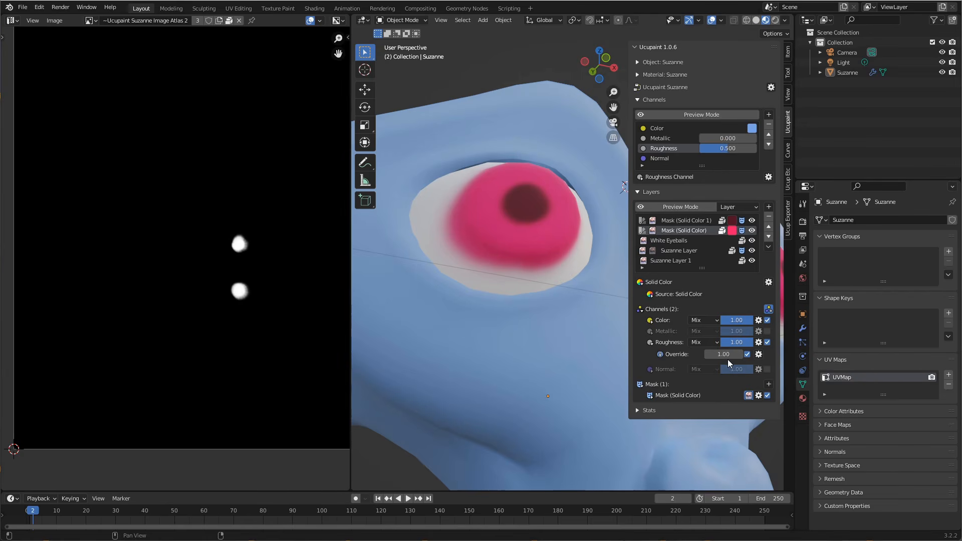
pyautogui.moveTo(724, 354)
pyautogui.mouseDown()
pyautogui.moveTo(688, 354)
pyautogui.moveTo(716, 354)
pyautogui.mouseUp()
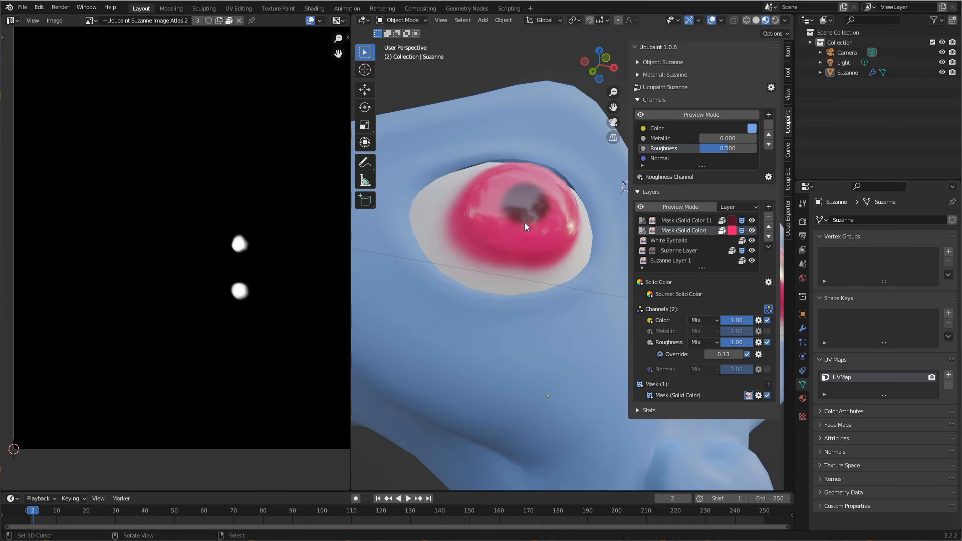
# Examine the glossy reflections on the iris from several angles and distances
pyautogui.scroll(-5, 546, 228)
pyautogui.moveTo(547, 228); pyautogui.dragTo(558, 264, button='middle')
pyautogui.scroll(3, 538, 243)
pyautogui.scroll(-4, 504, 270)
pyautogui.scroll(7, 548, 275)
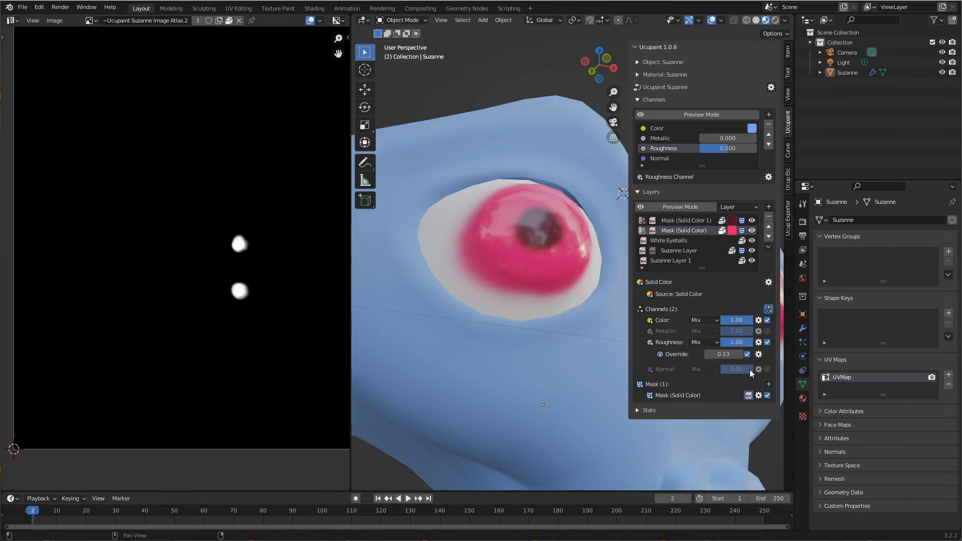
pyautogui.moveTo(579, 294); pyautogui.dragTo(536, 296, button='middle')
pyautogui.scroll(-1, 536, 295)
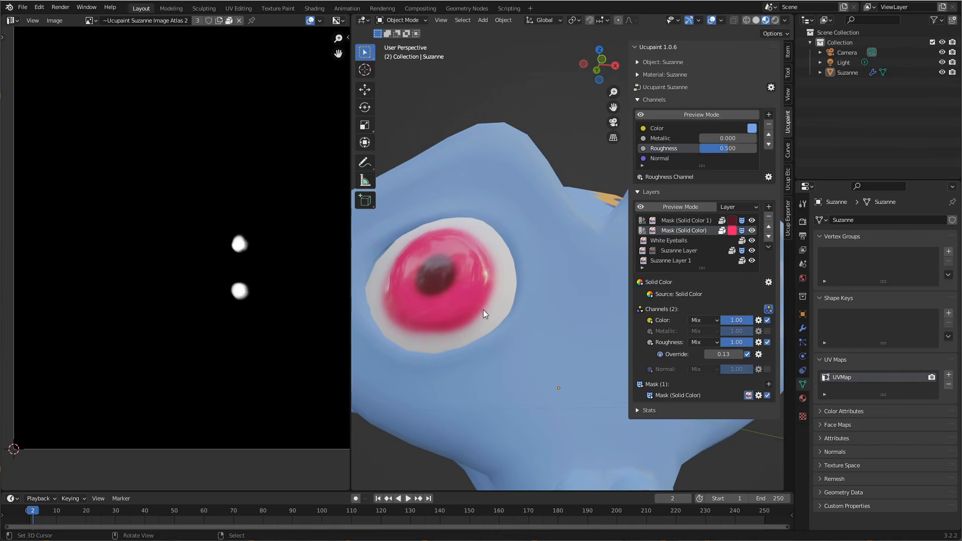
pyautogui.moveTo(483, 309); pyautogui.dragTo(519, 297, button='middle')
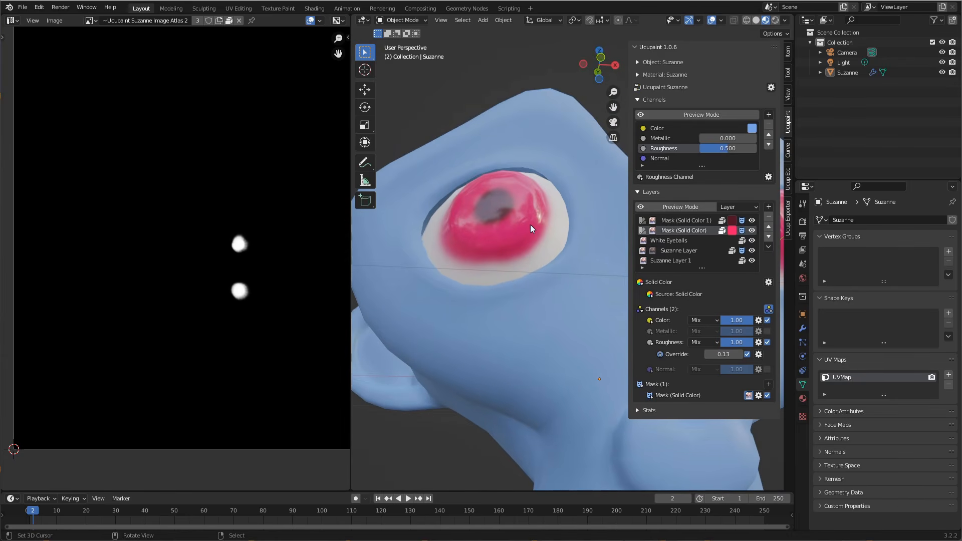
pyautogui.scroll(2, 555, 275)
pyautogui.moveTo(530, 225)
pyautogui.mouseDown(button='middle')
pyautogui.moveTo(556, 276)
pyautogui.moveTo(582, 264)
pyautogui.moveTo(551, 237)
pyautogui.moveTo(531, 235)
pyautogui.mouseUp(button='middle')
pyautogui.scroll(2, 556, 276)
pyautogui.scroll(-2, 569, 260)
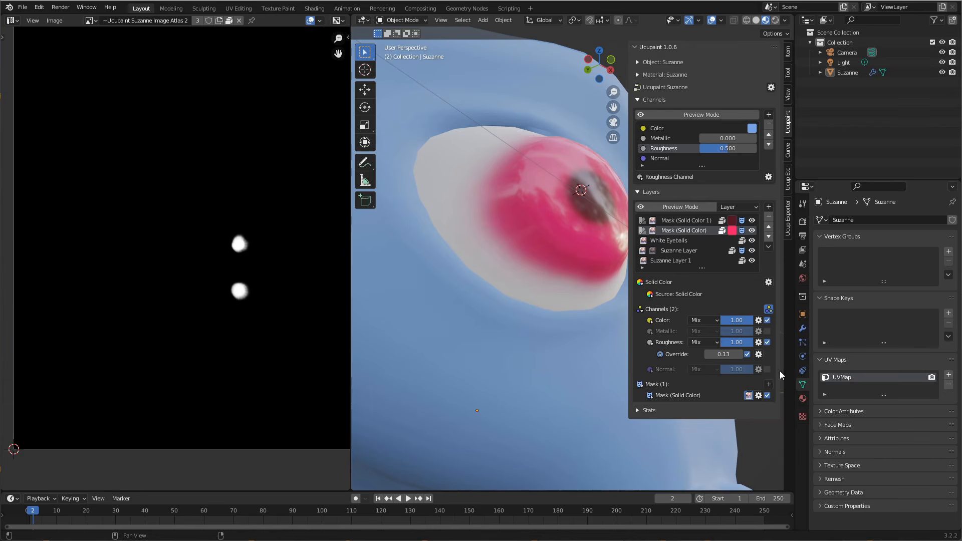
# On the White Eyeballs layer, enable the Roughness channel and override its value with 0.03
pyautogui.click(683, 241)
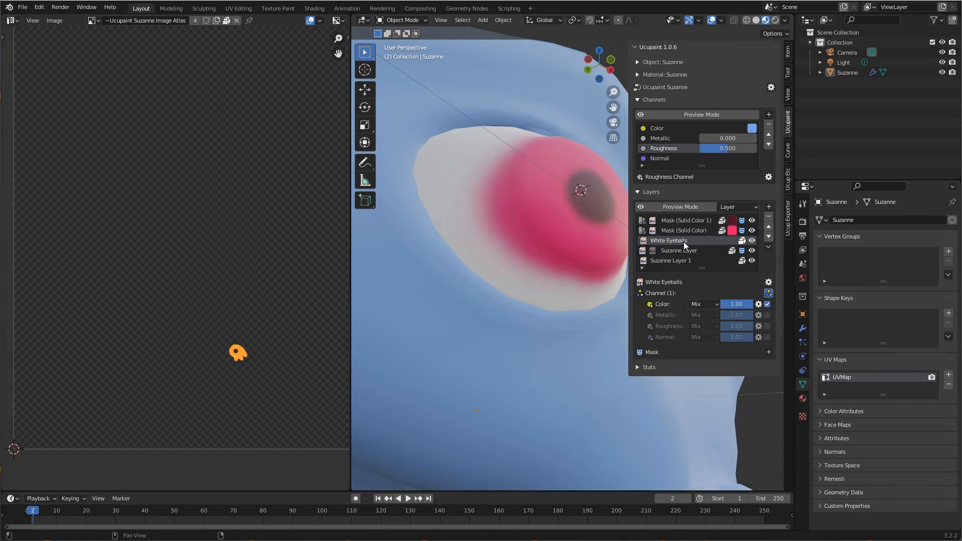
pyautogui.moveTo(616, 228); pyautogui.dragTo(541, 213, button='middle')
pyautogui.scroll(-5, 551, 223)
pyautogui.scroll(6, 524, 239)
pyautogui.click(767, 326)
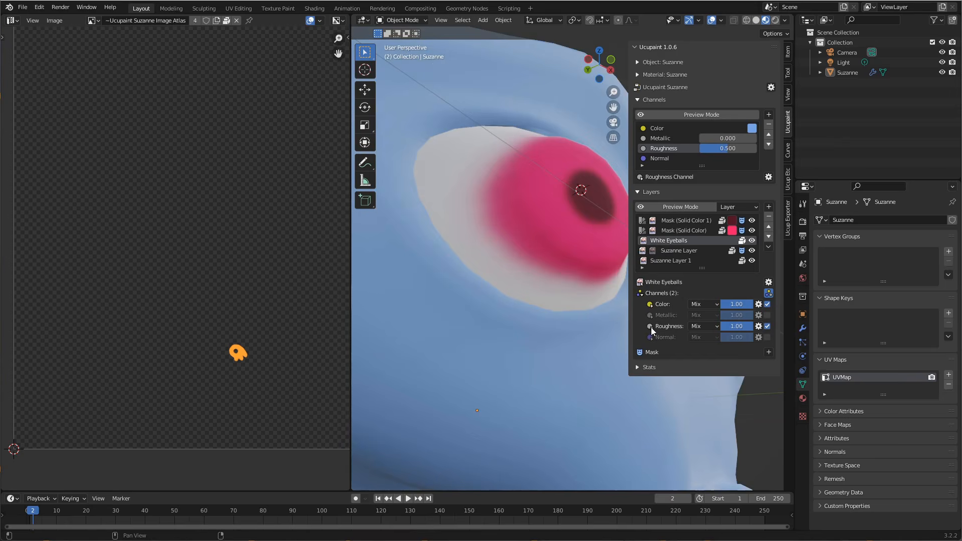
pyautogui.click(651, 326)
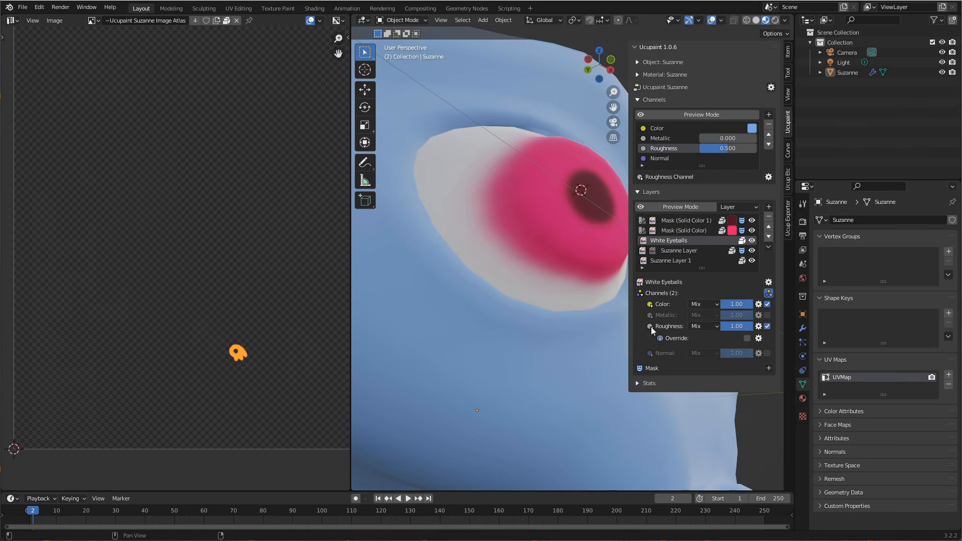
pyautogui.click(747, 338)
pyautogui.moveTo(729, 339); pyautogui.dragTo(689, 339)
# Check the glossy eyeballs from several angles, comparing the shaded material with the Roughness channel preview
pyautogui.moveTo(488, 281); pyautogui.dragTo(515, 309, button='middle')
pyautogui.moveTo(535, 236); pyautogui.dragTo(482, 272, button='middle')
pyautogui.scroll(-4, 552, 231)
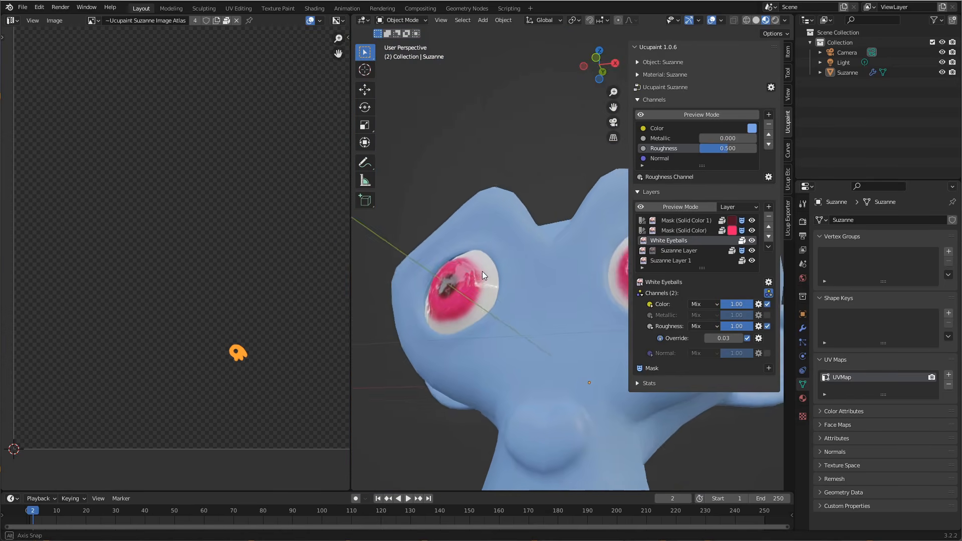
pyautogui.scroll(3, 527, 277)
pyautogui.click(696, 116)
pyautogui.moveTo(527, 296); pyautogui.dragTo(561, 286, button='middle')
pyautogui.click(707, 113)
pyautogui.moveTo(531, 258)
pyautogui.mouseDown(button='middle')
pyautogui.moveTo(549, 256)
pyautogui.moveTo(528, 258)
pyautogui.mouseUp(button='middle')
pyautogui.click(724, 115)
pyautogui.click(724, 115)
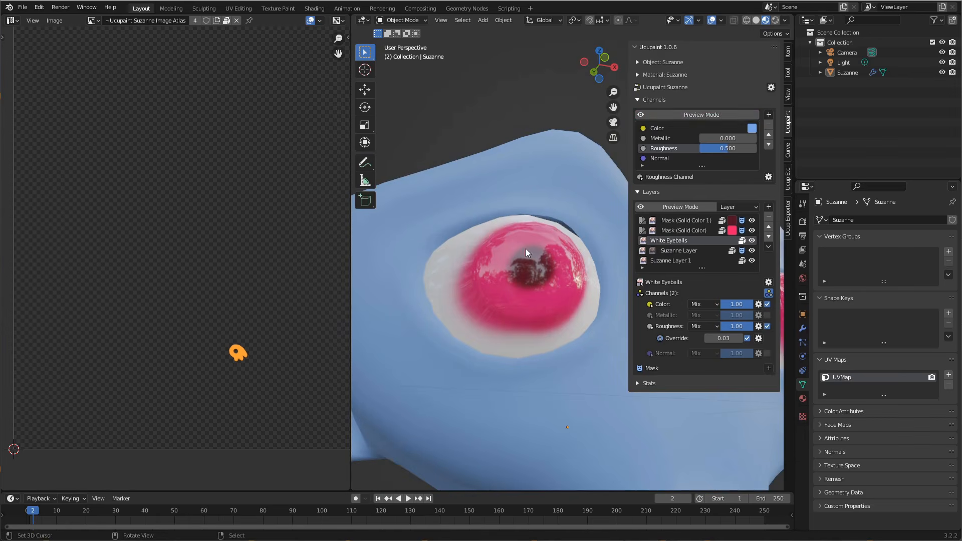
pyautogui.scroll(-5, 525, 249)
pyautogui.moveTo(531, 247); pyautogui.dragTo(554, 270, button='middle')
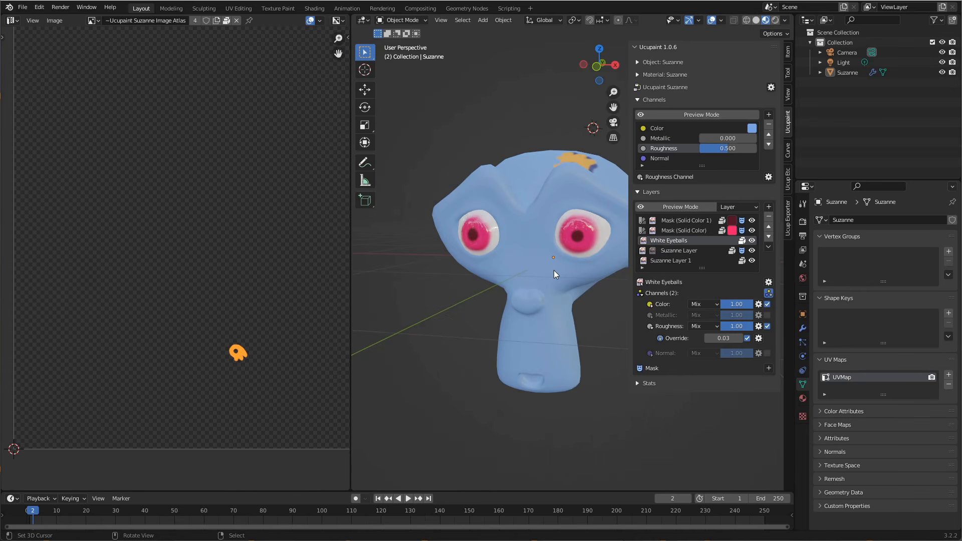
# Preview the full material's Color, Metallic, Roughness and Normal channels in turn, and return to the shaded view
pyautogui.click(699, 113)
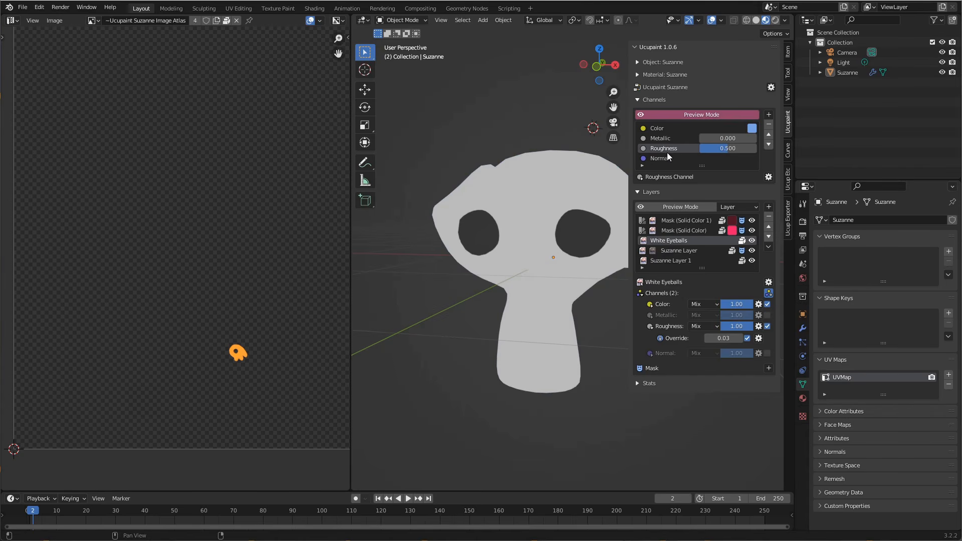
pyautogui.click(669, 127)
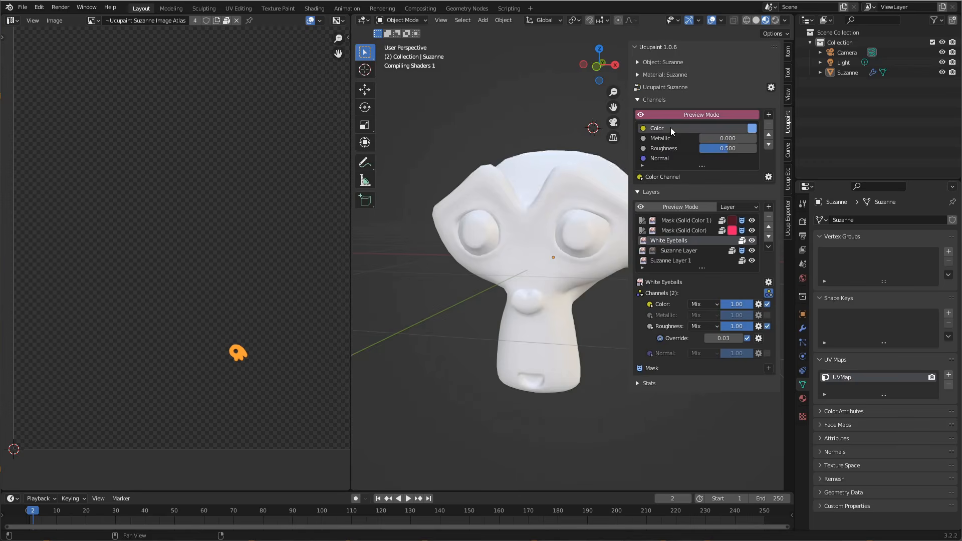
pyautogui.click(669, 138)
pyautogui.click(669, 148)
pyautogui.click(669, 141)
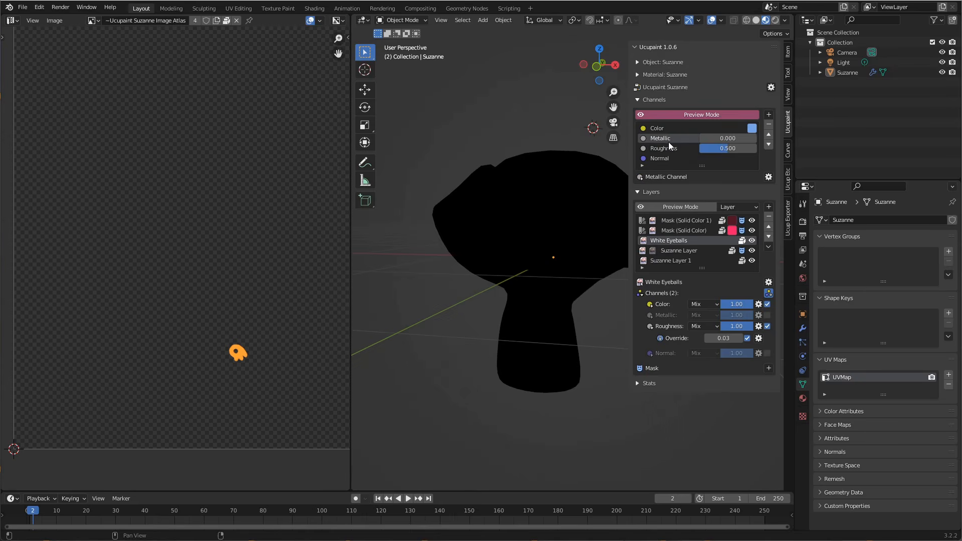
pyautogui.click(667, 158)
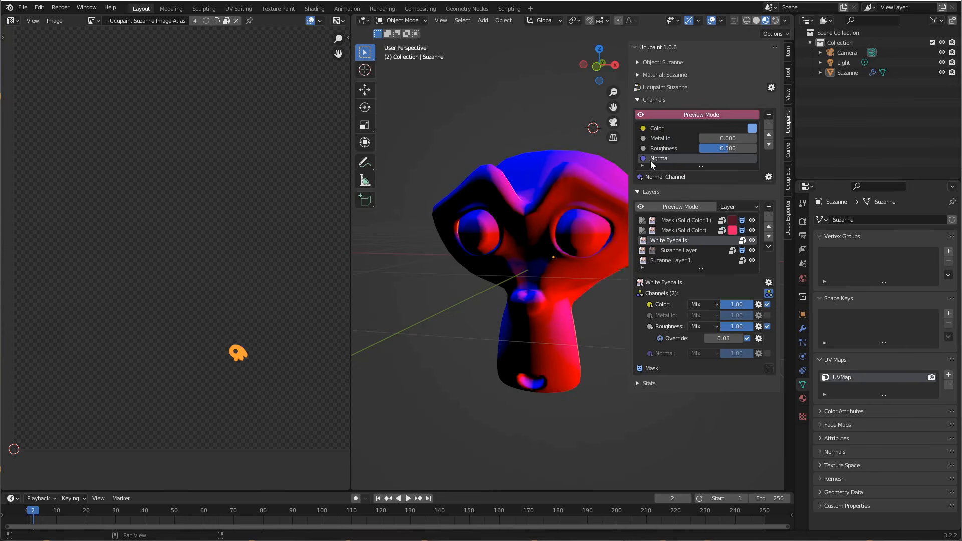
pyautogui.click(663, 150)
pyautogui.click(659, 142)
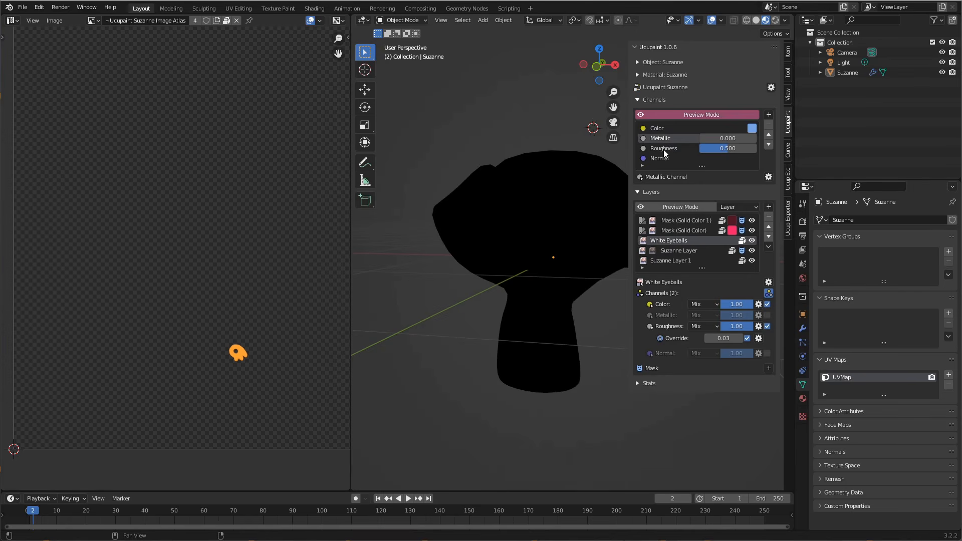
pyautogui.click(663, 149)
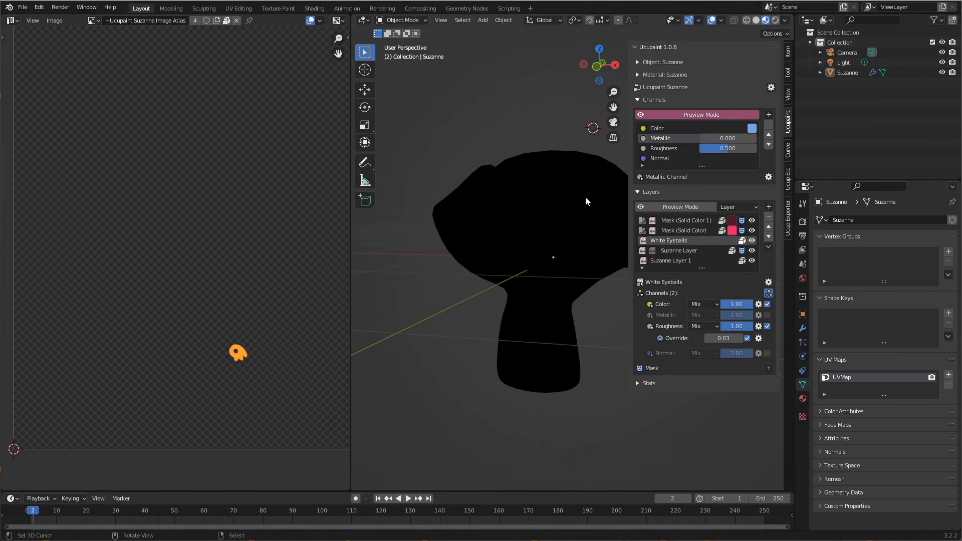
pyautogui.click(711, 116)
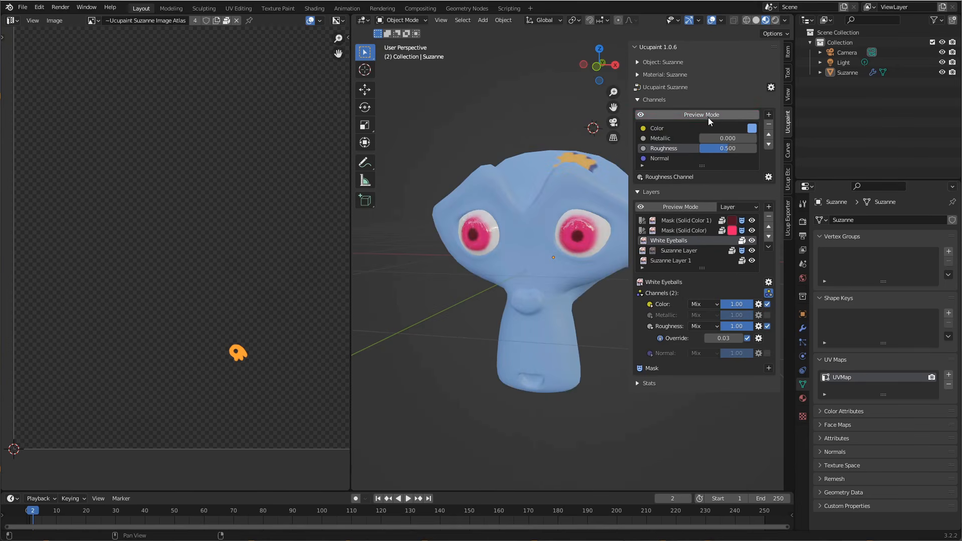
# Turn on the layer preview for White Eyeballs and compare its contribution to each channel, ending on Color
pyautogui.click(697, 209)
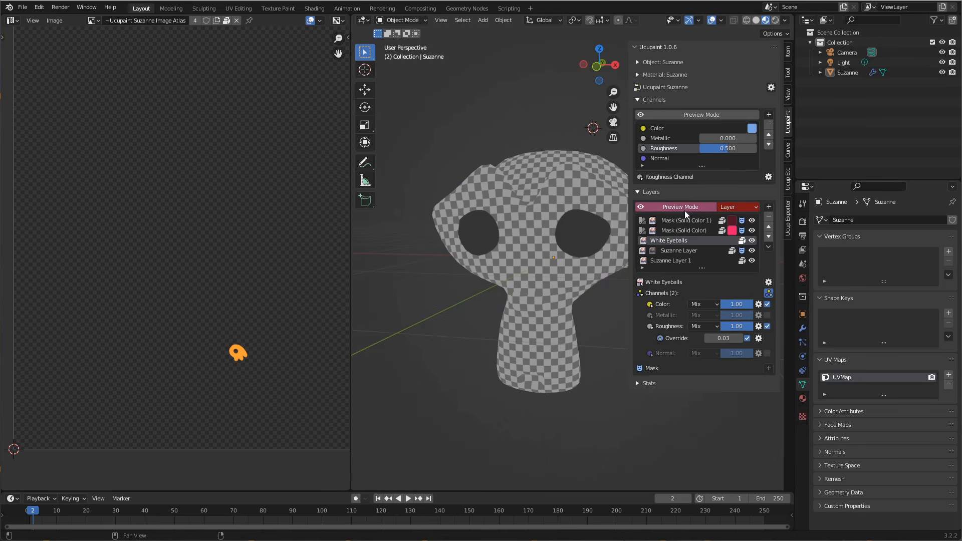
pyautogui.click(668, 140)
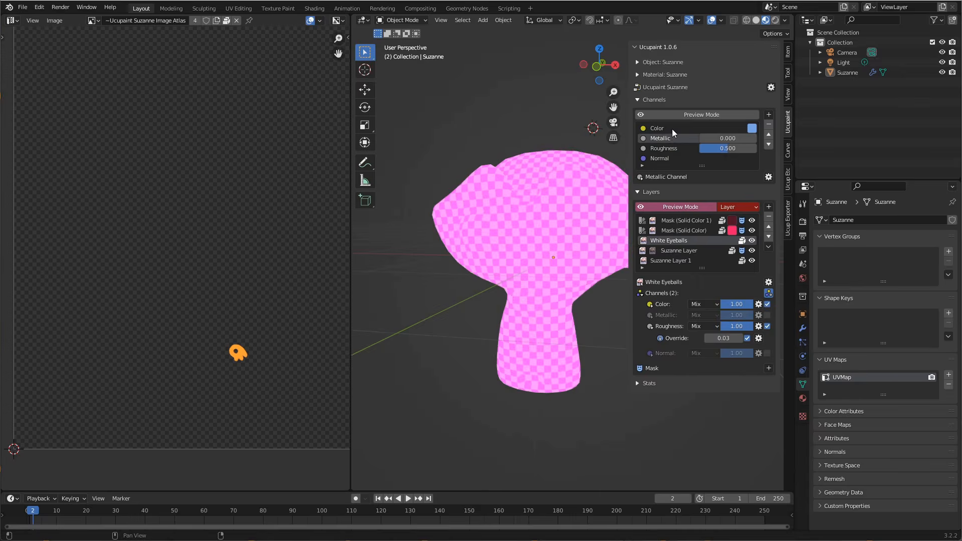
pyautogui.click(672, 129)
pyautogui.click(671, 138)
pyautogui.click(671, 156)
pyautogui.click(672, 149)
pyautogui.click(672, 137)
pyautogui.click(672, 128)
pyautogui.click(672, 137)
pyautogui.click(674, 127)
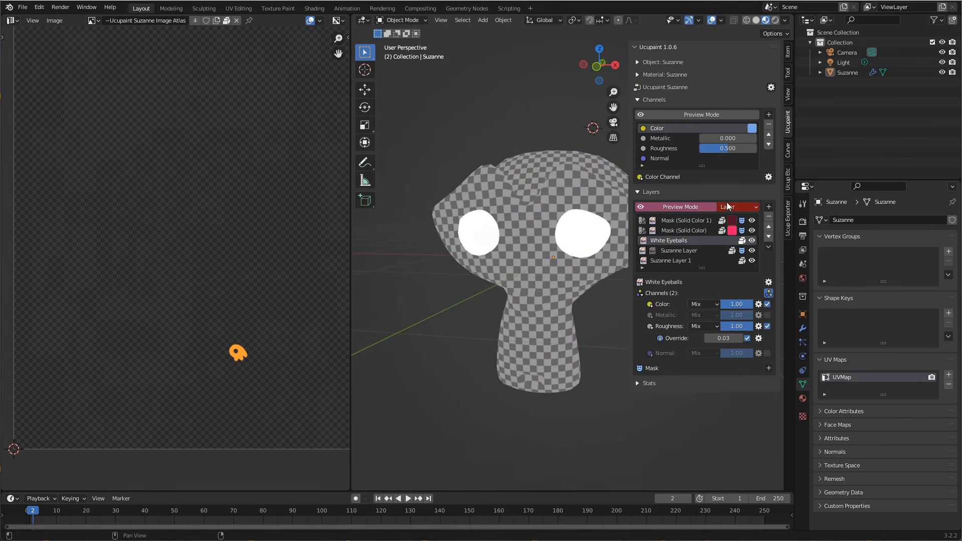
pyautogui.click(666, 157)
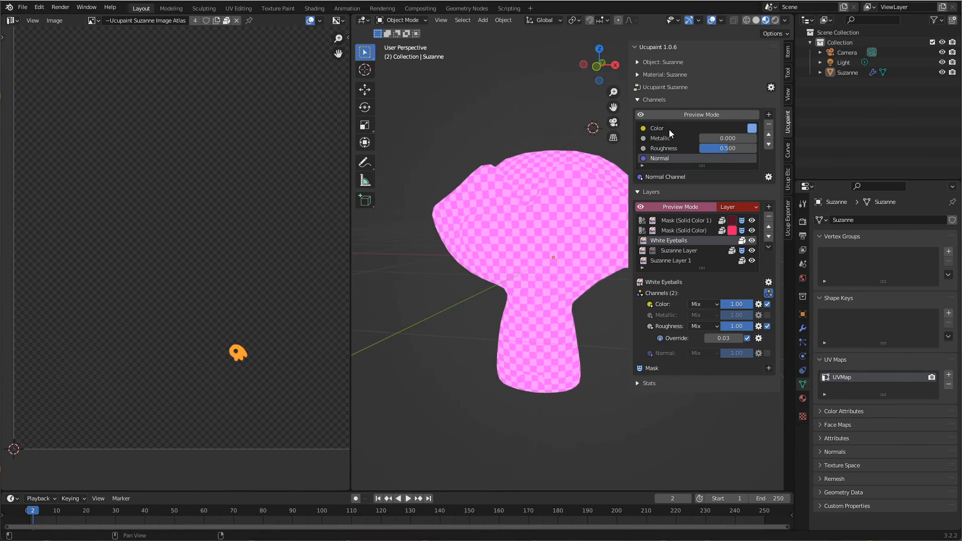
pyautogui.click(669, 129)
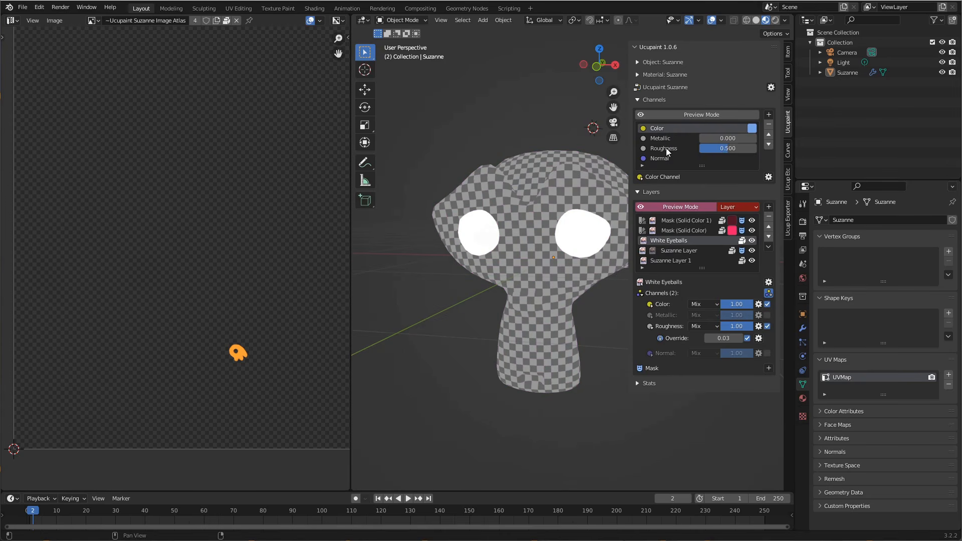
# Compare the isolated Color previews of the iris, pupil and White Eyeballs layers, ending on the pupil layer
pyautogui.click(684, 229)
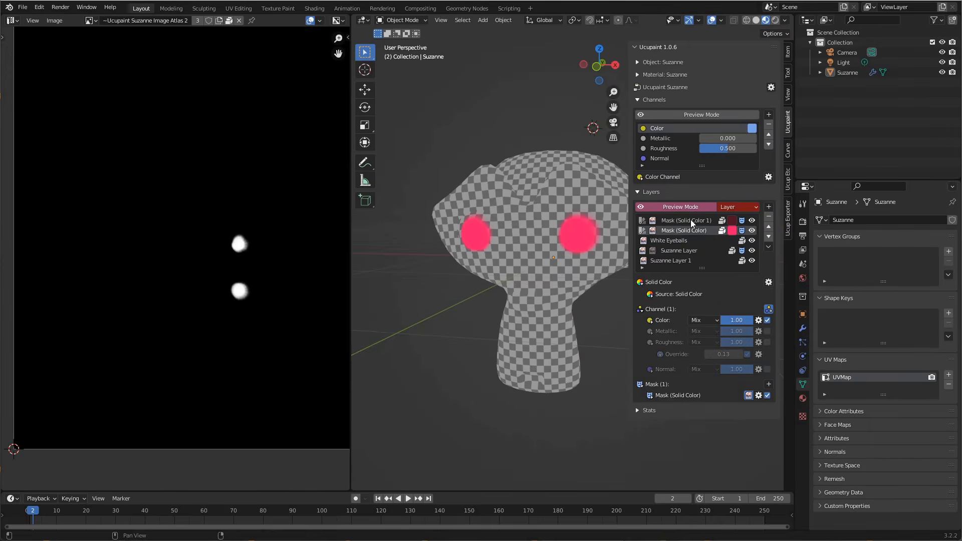
pyautogui.click(690, 219)
pyautogui.click(686, 230)
pyautogui.click(690, 220)
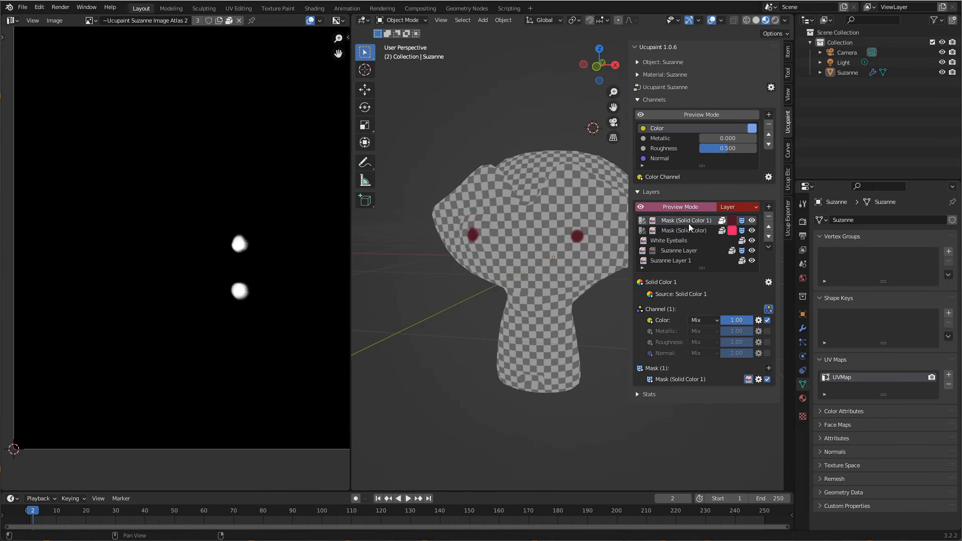
pyautogui.click(686, 230)
pyautogui.click(685, 241)
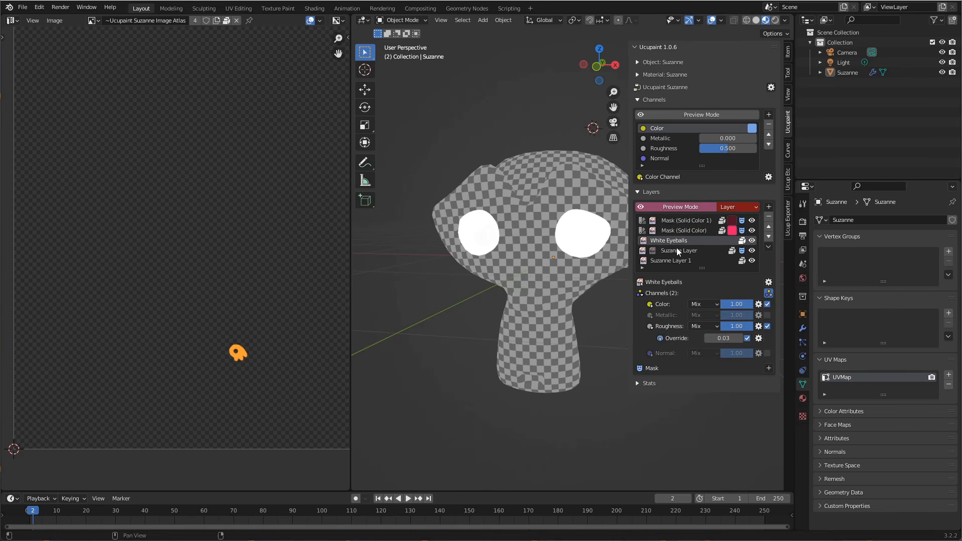
pyautogui.click(687, 222)
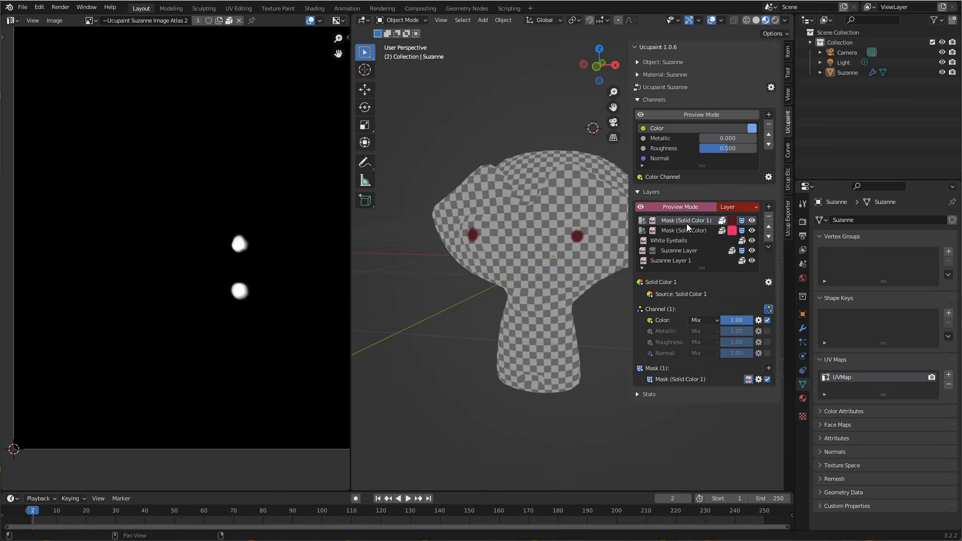
# Compare the pupil layer's Roughness preview with the full Color channel preview, and return to the shaded material
pyautogui.click(669, 149)
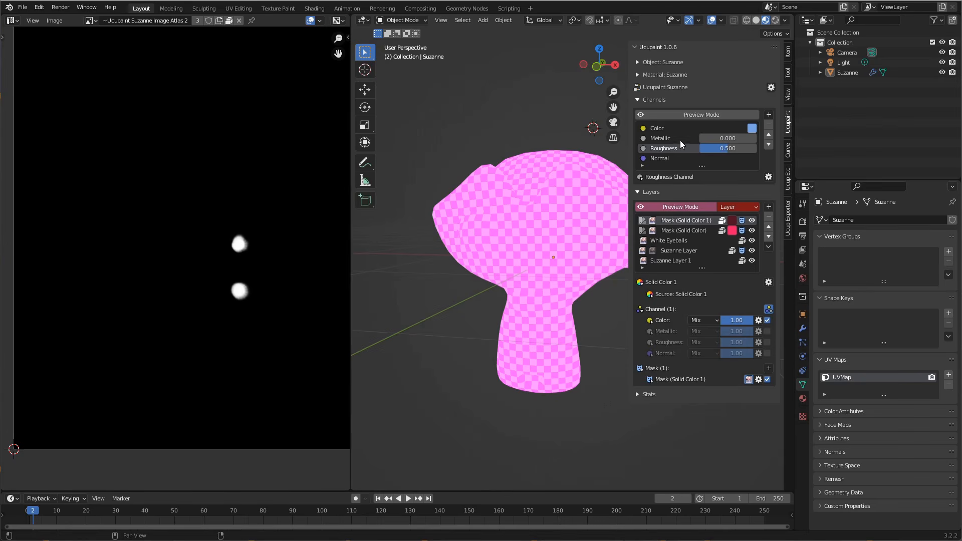
pyautogui.click(684, 126)
pyautogui.click(704, 115)
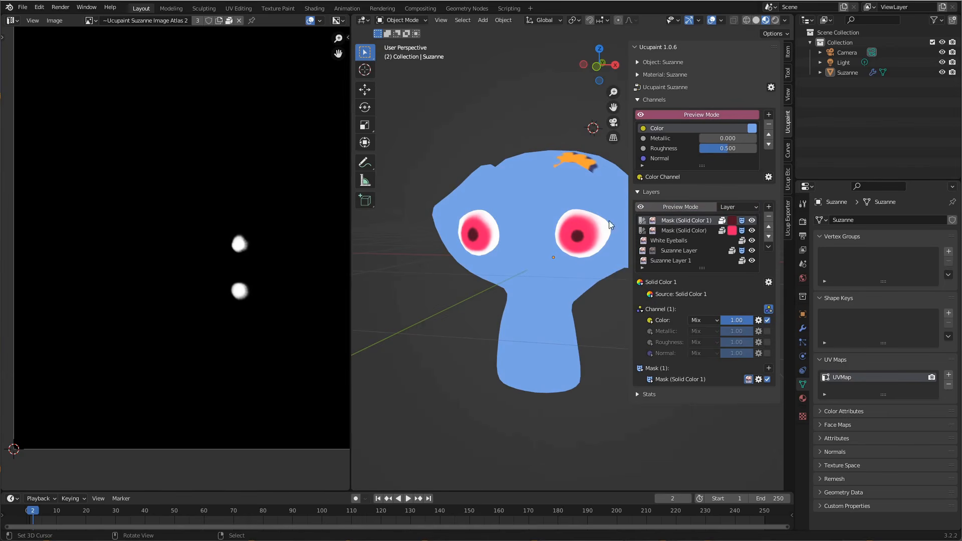
pyautogui.click(695, 117)
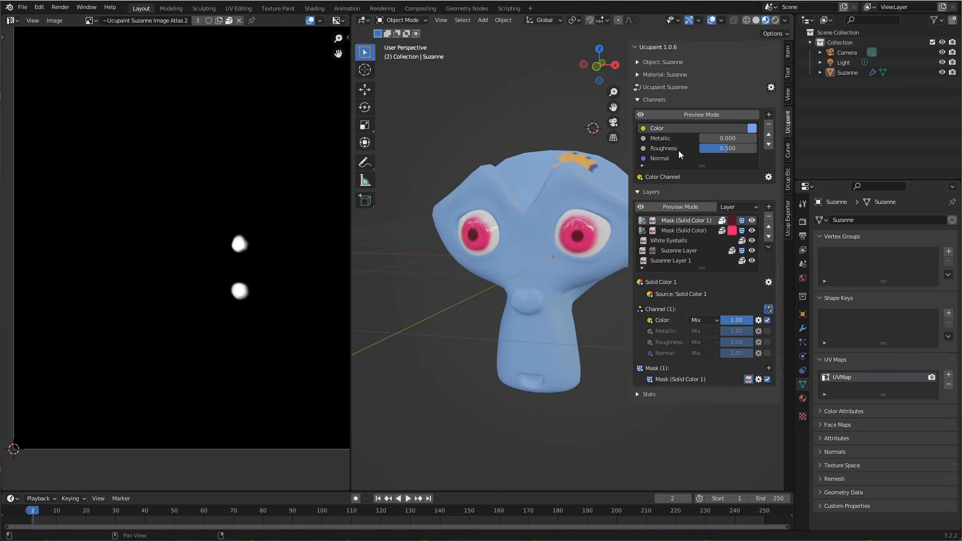
# Add a new image layer at the top of the layer stack and enable its Normal channel alongside Color
pyautogui.moveTo(711, 138)
pyautogui.mouseDown()
pyautogui.moveTo(758, 138)
pyautogui.moveTo(700, 138)
pyautogui.mouseUp()
pyautogui.click(768, 206)
pyautogui.click(769, 207)
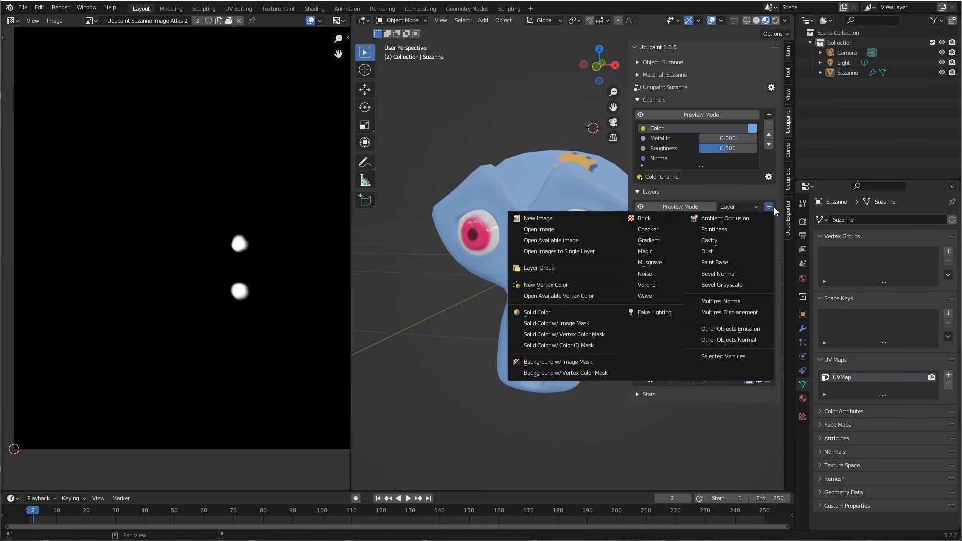
pyautogui.click(566, 219)
pyautogui.click(589, 316)
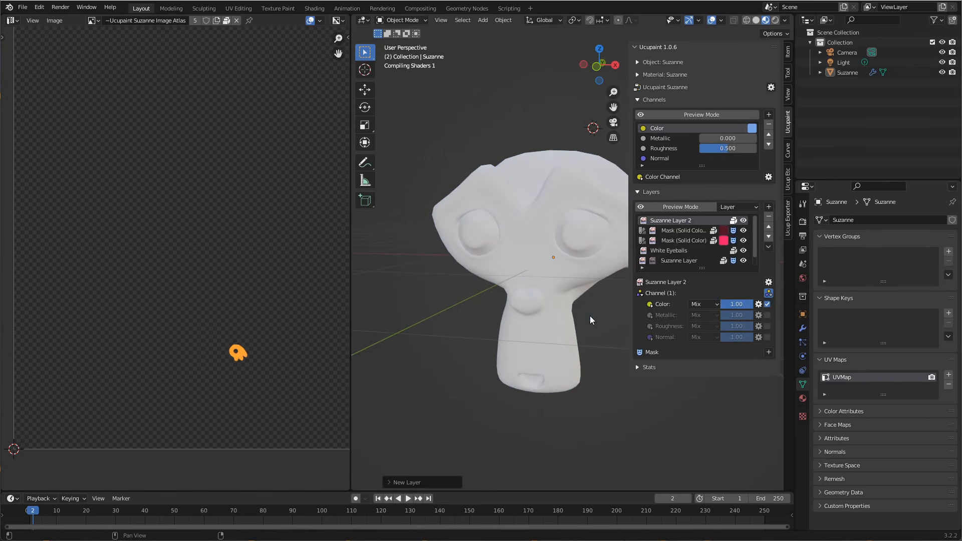
pyautogui.moveTo(575, 294)
pyautogui.mouseDown(button='middle')
pyautogui.moveTo(588, 264)
pyautogui.moveTo(621, 258)
pyautogui.mouseUp(button='middle')
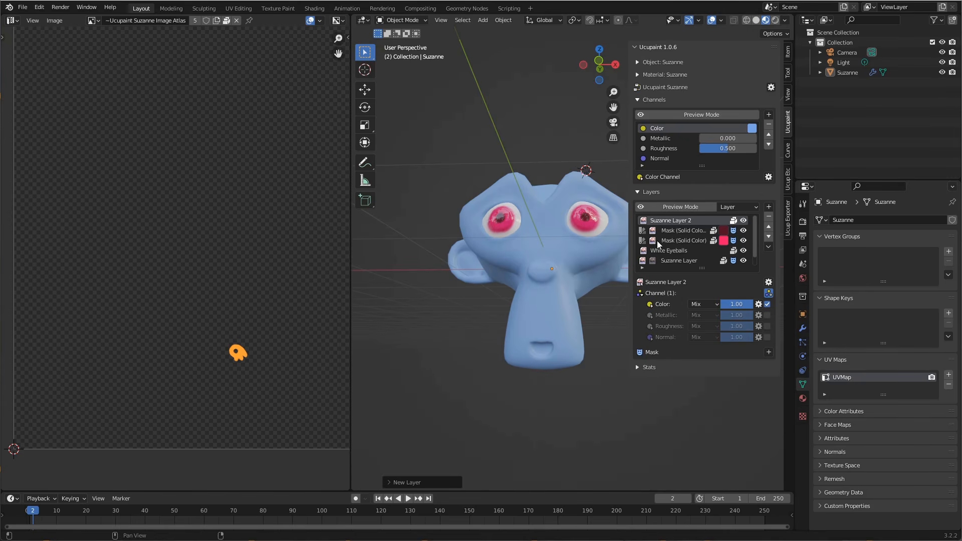
pyautogui.scroll(5, 575, 311)
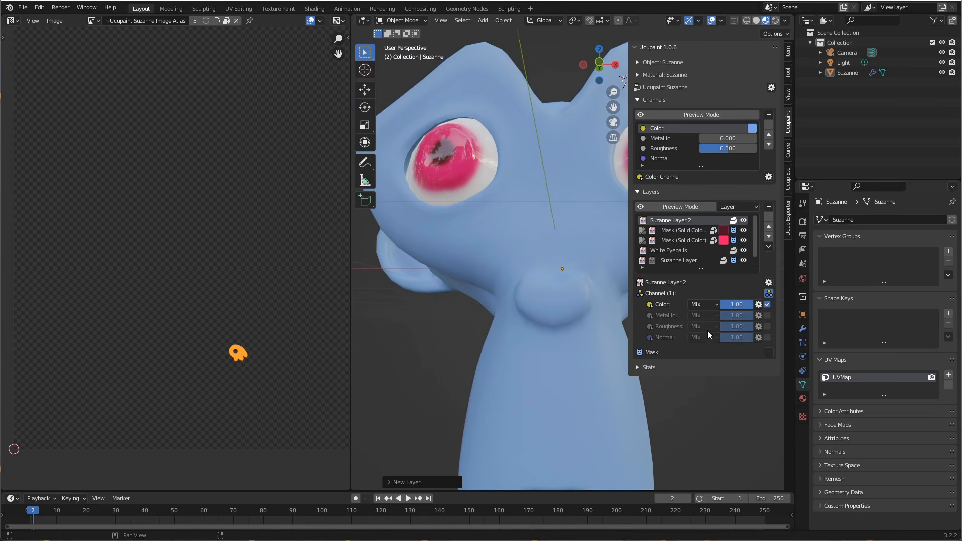
pyautogui.click(767, 337)
# Switch Suzanne to Texture Paint mode and reveal the hidden faces of the head
pyautogui.moveTo(583, 321)
pyautogui.mouseDown(button='middle')
pyautogui.moveTo(594, 301)
pyautogui.moveTo(591, 323)
pyautogui.mouseUp(button='middle')
pyautogui.hotkey('ctrl', 'Tab')
pyautogui.click(658, 289)
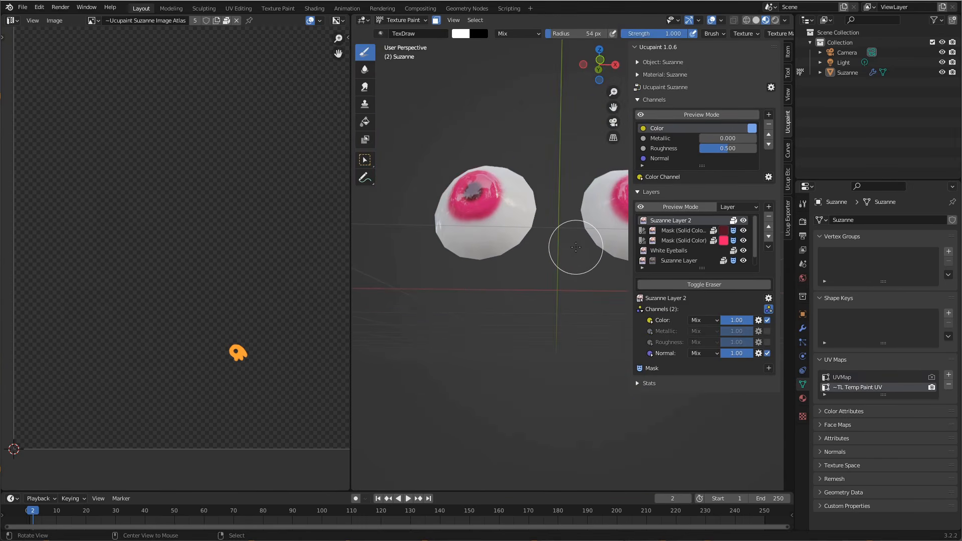
pyautogui.hotkey('alt', 'h')
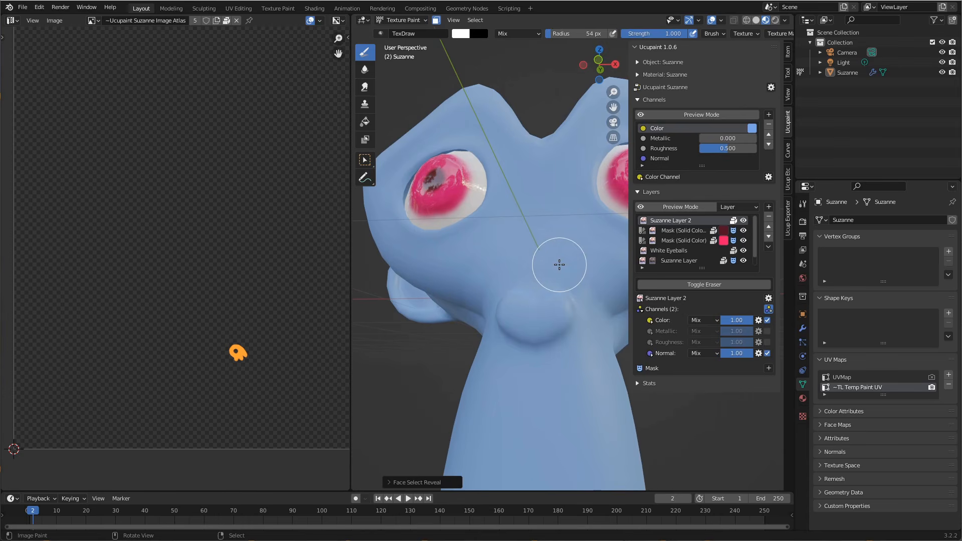
# Set the brush radius to 33 px and paint a short white stroke on the face between the eyes
pyautogui.scroll(4, 561, 271)
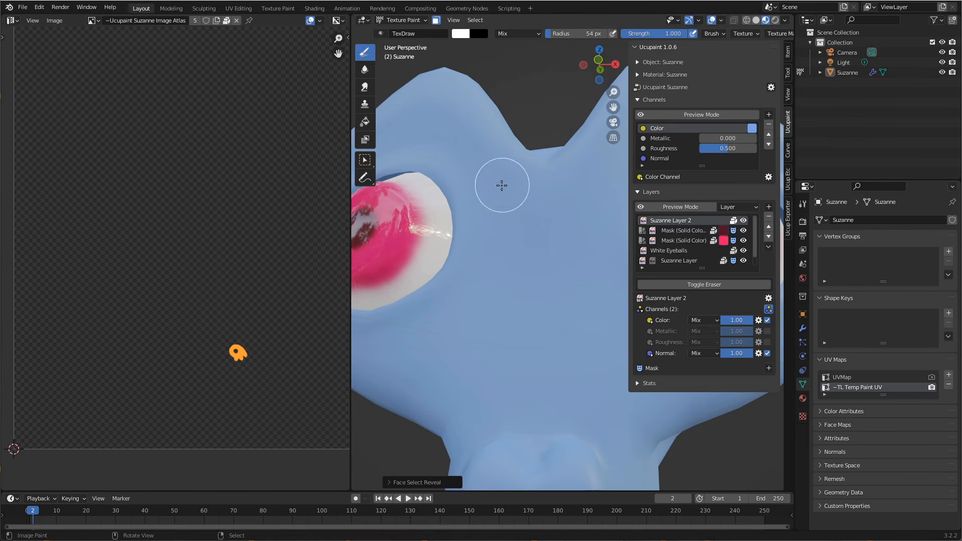
pyautogui.keyDown('shift'); pyautogui.moveTo(556, 269); pyautogui.dragTo(534, 201, button='middle'); pyautogui.keyUp('shift')
pyautogui.press('f')
pyautogui.click(531, 226)
pyautogui.moveTo(531, 218); pyautogui.dragTo(475, 208, button='middle')
pyautogui.press('f')
pyautogui.click(512, 206)
pyautogui.press('f')
pyautogui.click(494, 200)
pyautogui.moveTo(460, 209); pyautogui.dragTo(489, 173)
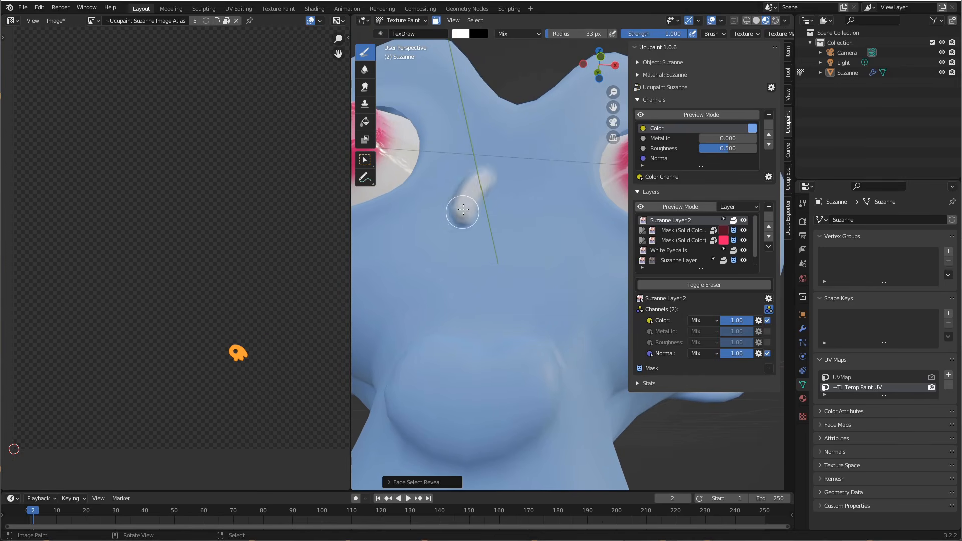
# Dab seven separate white bumps around the stroke between Suzanne's eyes
pyautogui.moveTo(516, 215); pyautogui.dragTo(516, 229, button='middle')
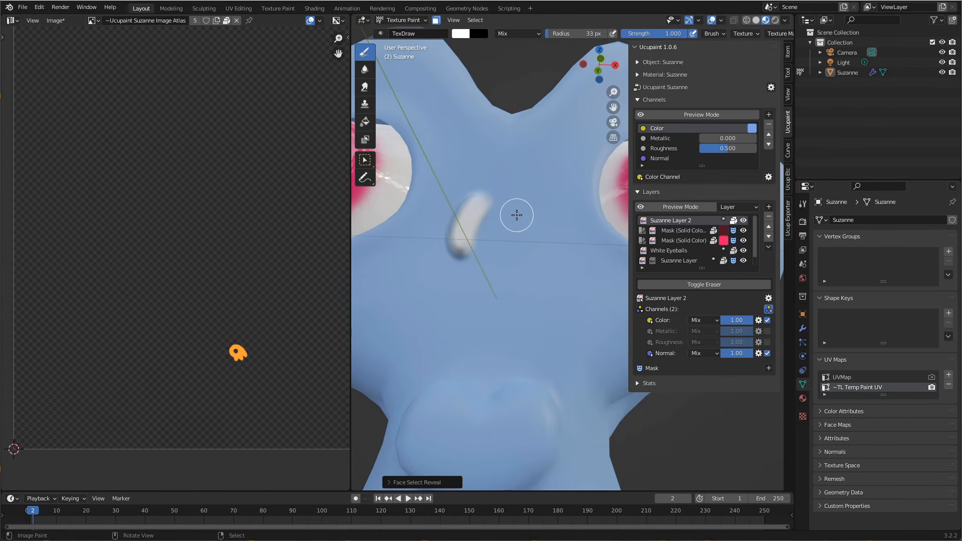
pyautogui.click(511, 222)
pyautogui.click(516, 179)
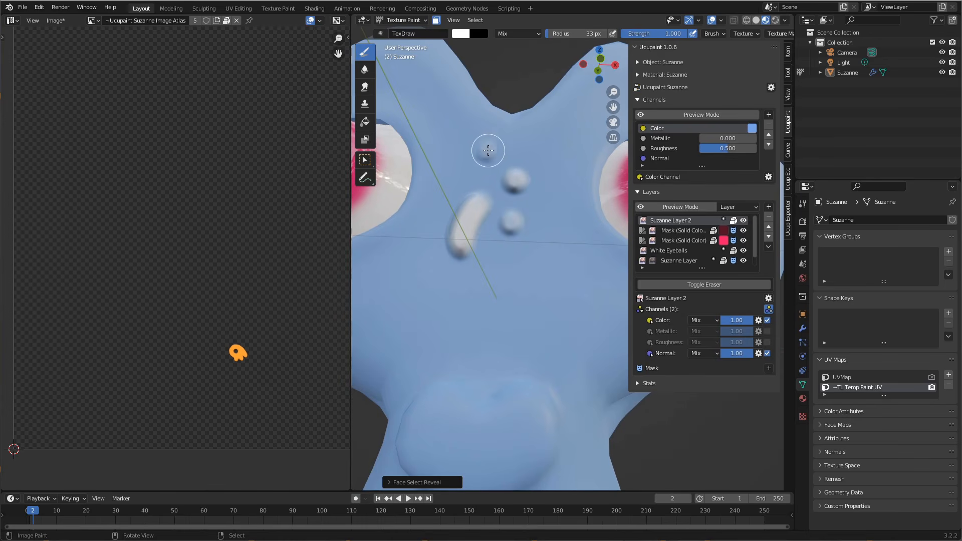
pyautogui.click(486, 147)
pyautogui.click(497, 270)
pyautogui.click(427, 276)
pyautogui.click(553, 270)
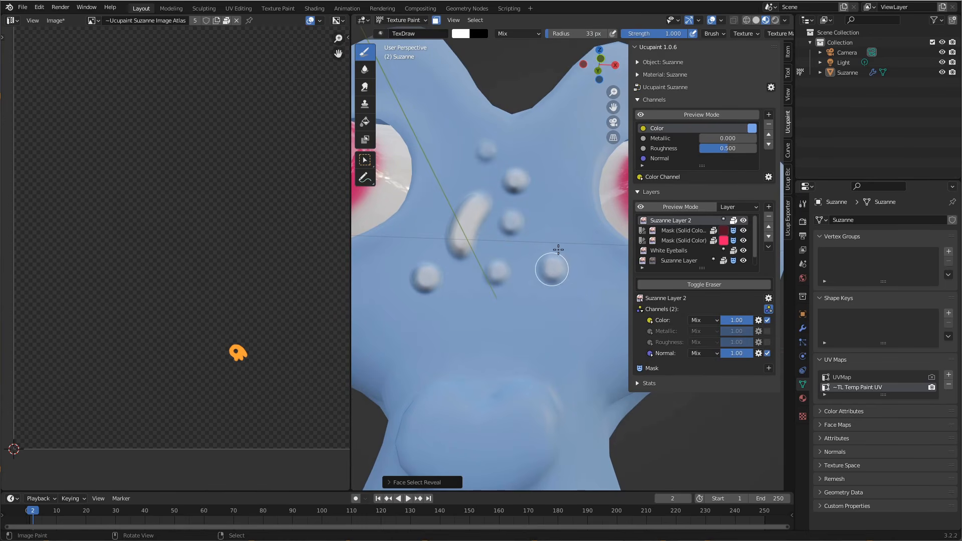
pyautogui.click(561, 225)
# Build up the faint outermost bump beside the stroke, and set the brush radius to 30 px
pyautogui.moveTo(563, 193); pyautogui.dragTo(561, 213, button='middle')
pyautogui.press('f')
pyautogui.click(501, 208)
pyautogui.moveTo(501, 208)
pyautogui.mouseDown(button='middle')
pyautogui.moveTo(509, 226)
pyautogui.moveTo(490, 199)
pyautogui.moveTo(479, 219)
pyautogui.moveTo(500, 214)
pyautogui.mouseUp(button='middle')
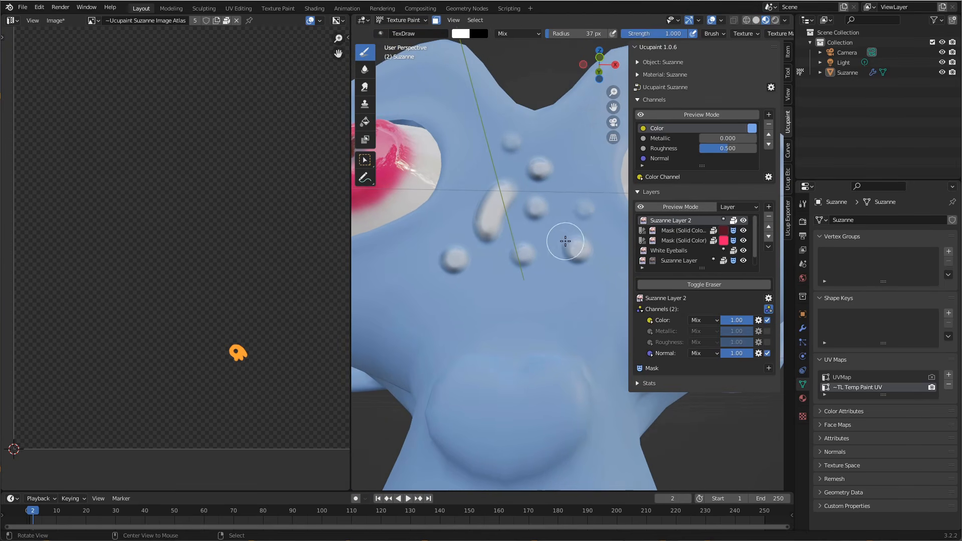
pyautogui.moveTo(566, 242); pyautogui.dragTo(547, 217, button='middle')
pyautogui.moveTo(548, 251)
pyautogui.mouseDown(button='middle')
pyautogui.moveTo(533, 262)
pyautogui.moveTo(575, 204)
pyautogui.mouseUp(button='middle')
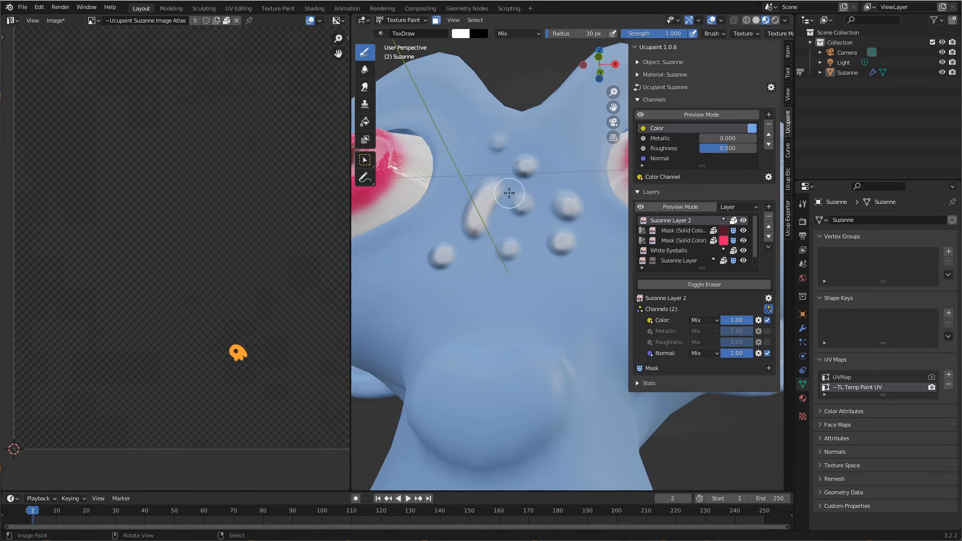
pyautogui.moveTo(526, 179)
pyautogui.mouseDown(button='middle')
pyautogui.moveTo(533, 196)
pyautogui.moveTo(506, 226)
pyautogui.moveTo(543, 212)
pyautogui.moveTo(520, 212)
pyautogui.moveTo(546, 280)
pyautogui.moveTo(500, 313)
pyautogui.moveTo(532, 296)
pyautogui.moveTo(540, 275)
pyautogui.mouseUp(button='middle')
# Erase the middle of the long white stroke to leave two separate bumps, and switch back to normal painting
pyautogui.click(701, 284)
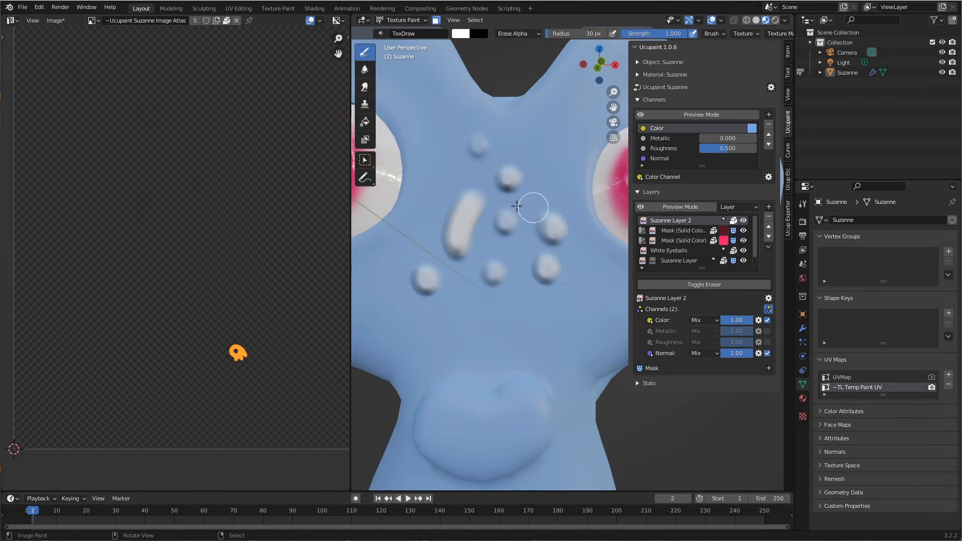
pyautogui.moveTo(468, 230)
pyautogui.mouseDown()
pyautogui.moveTo(451, 218)
pyautogui.moveTo(462, 215)
pyautogui.moveTo(446, 197)
pyautogui.moveTo(476, 236)
pyautogui.moveTo(457, 215)
pyautogui.moveTo(444, 225)
pyautogui.moveTo(465, 227)
pyautogui.mouseUp()
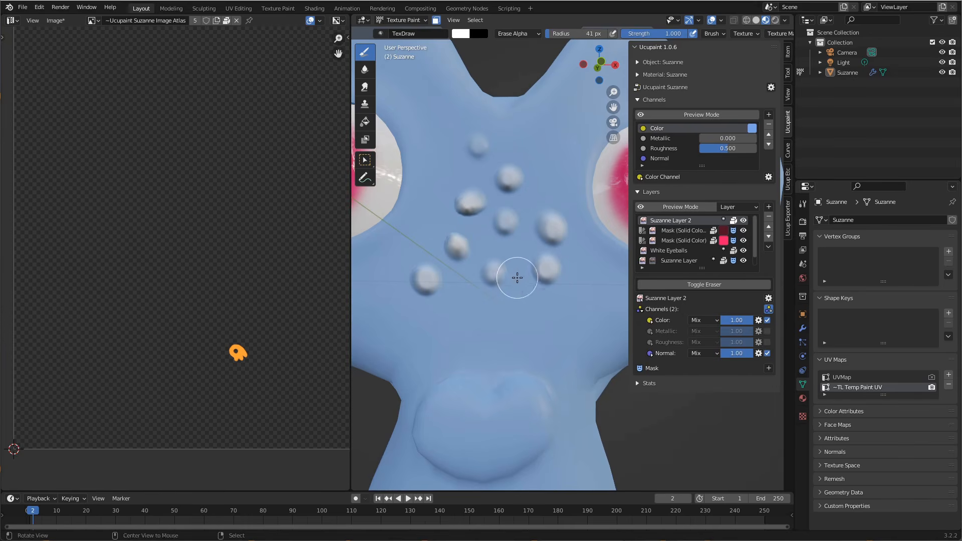
pyautogui.moveTo(517, 275); pyautogui.dragTo(504, 279, button='middle')
pyautogui.click(696, 285)
# Expand the layer's Normal channel settings, widen the sidebar, and set the bump map height to 0.041
pyautogui.click(650, 354)
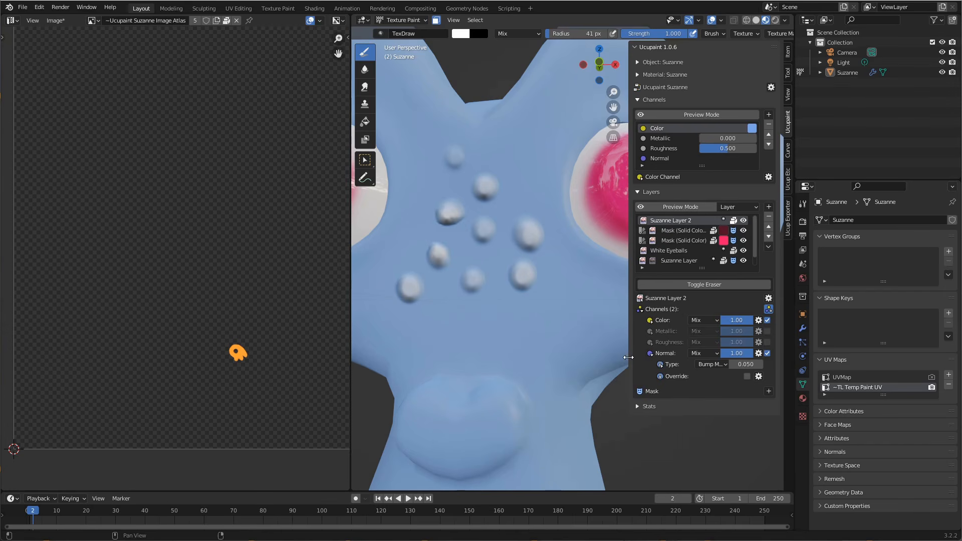
pyautogui.moveTo(629, 357); pyautogui.dragTo(600, 358)
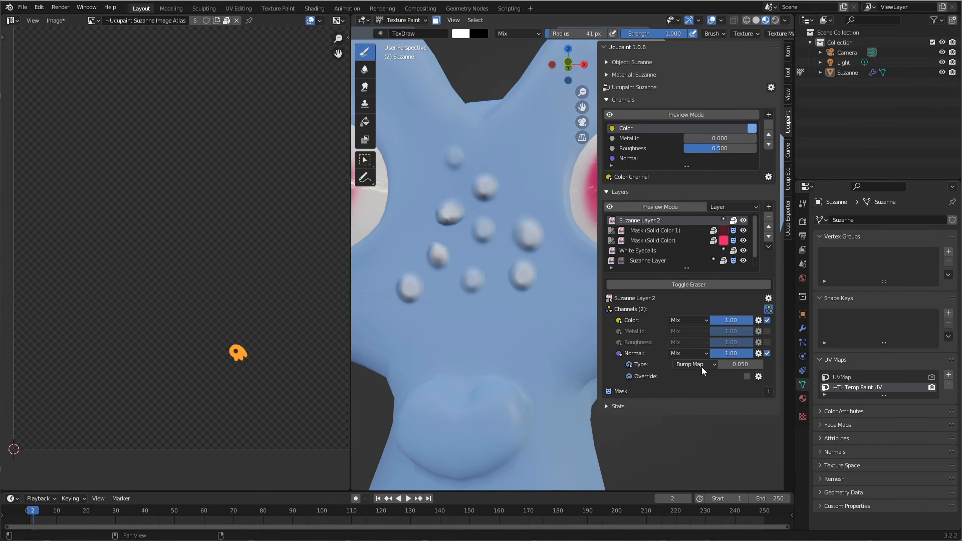
pyautogui.moveTo(739, 364)
pyautogui.mouseDown()
pyautogui.moveTo(721, 364)
pyautogui.moveTo(753, 369)
pyautogui.mouseUp()
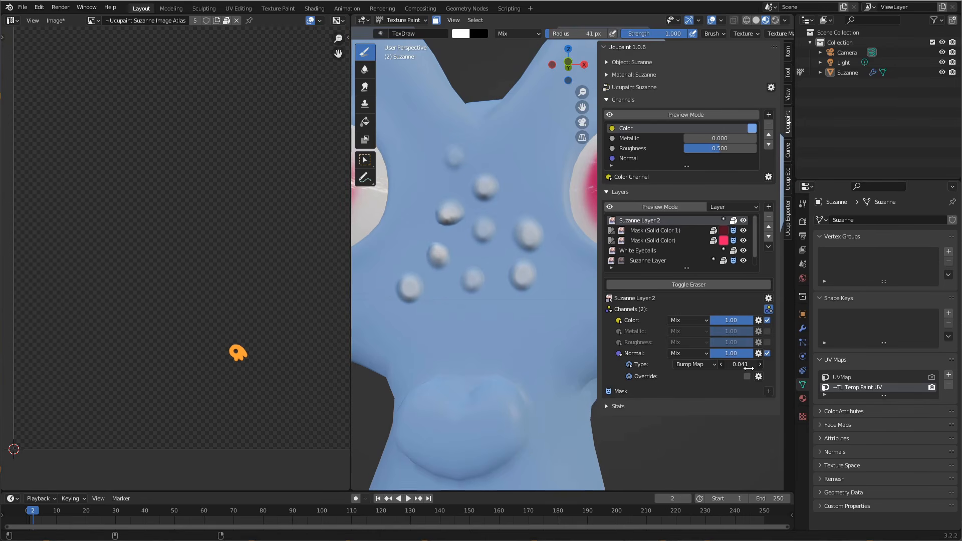
pyautogui.moveTo(541, 306); pyautogui.dragTo(569, 294, button='middle')
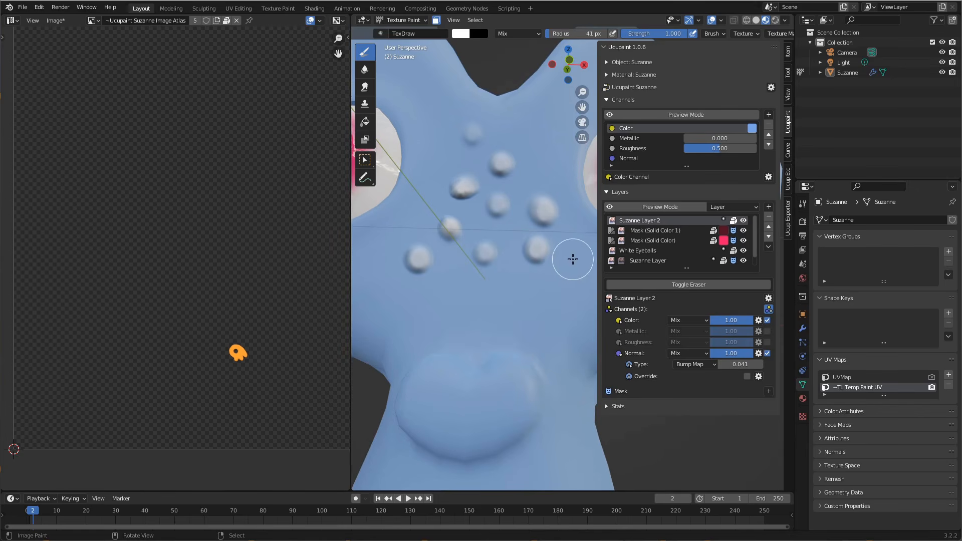
# Add one more white bump above the nose, and dab black dents beside the bumps with a 32 px brush
pyautogui.moveTo(571, 257)
pyautogui.mouseDown(button='middle')
pyautogui.moveTo(515, 279)
pyautogui.moveTo(520, 272)
pyautogui.moveTo(528, 287)
pyautogui.mouseUp(button='middle')
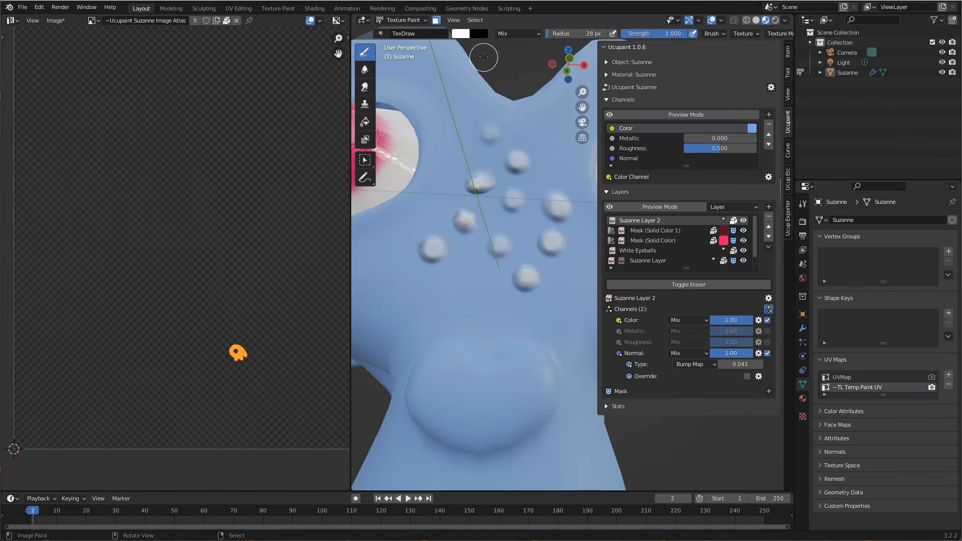
pyautogui.press('f')
pyautogui.click(488, 276)
pyautogui.click(472, 284)
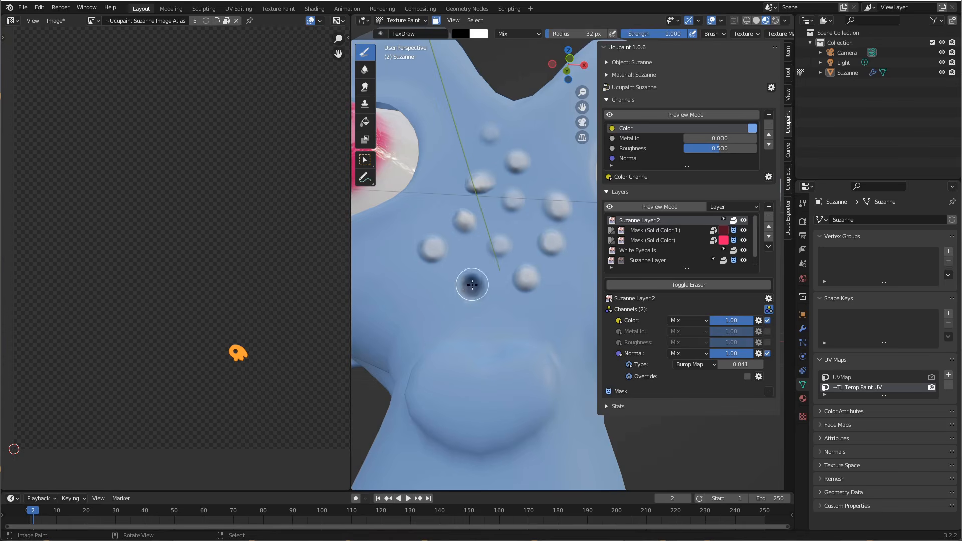
pyautogui.click(427, 286)
pyautogui.click(406, 258)
pyautogui.moveTo(490, 325)
pyautogui.mouseDown(button='middle')
pyautogui.moveTo(507, 326)
pyautogui.moveTo(497, 348)
pyautogui.moveTo(499, 330)
pyautogui.mouseUp(button='middle')
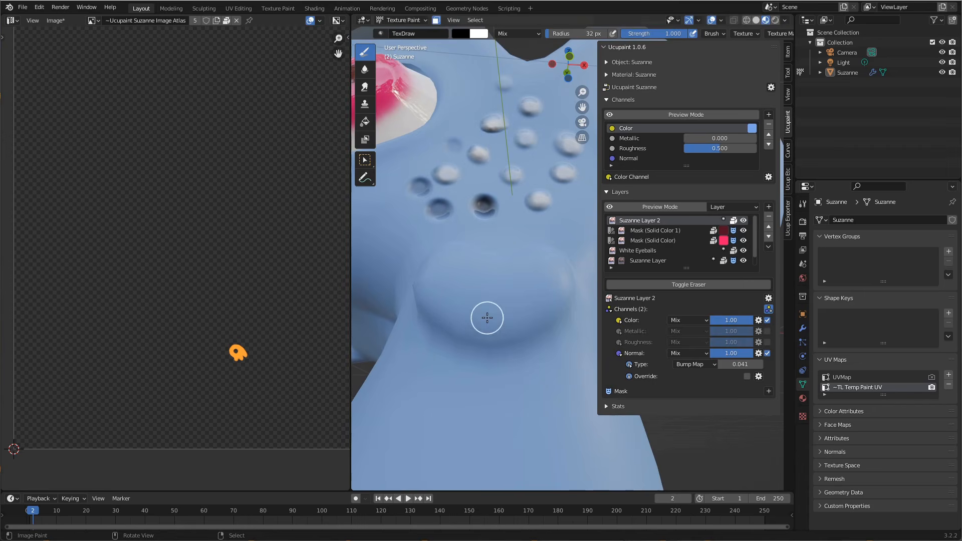
# Enlarge the brush radius to 46 px and paint two black nostrils on Suzanne's nose
pyautogui.press(']')
pyautogui.press(']')
pyautogui.press(']')
pyautogui.press(']')
pyautogui.moveTo(453, 312); pyautogui.dragTo(460, 314)
pyautogui.moveTo(537, 320); pyautogui.dragTo(540, 320)
pyautogui.moveTo(547, 343)
pyautogui.mouseDown(button='middle')
pyautogui.moveTo(542, 358)
pyautogui.moveTo(569, 354)
pyautogui.mouseUp(button='middle')
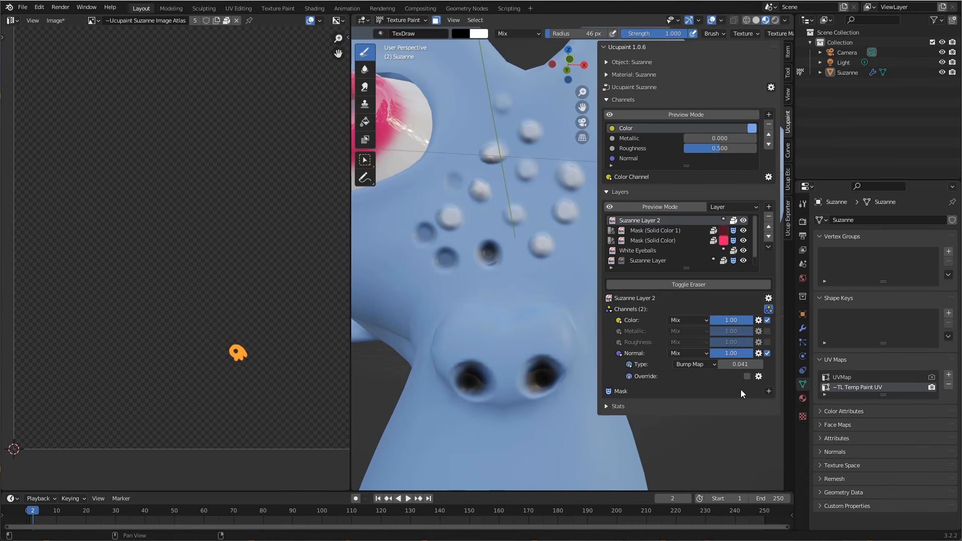
# Turn off the Color channel of the painted bump layer, leaving only its Normal channel enabled
pyautogui.scroll(-5, 566, 336)
pyautogui.moveTo(567, 339)
pyautogui.mouseDown(button='middle')
pyautogui.moveTo(562, 369)
pyautogui.moveTo(574, 359)
pyautogui.mouseUp(button='middle')
pyautogui.scroll(-3, 569, 354)
pyautogui.scroll(2, 571, 354)
pyautogui.keyDown('ctrl'); pyautogui.moveTo(575, 359); pyautogui.dragTo(561, 328, button='middle'); pyautogui.keyUp('ctrl')
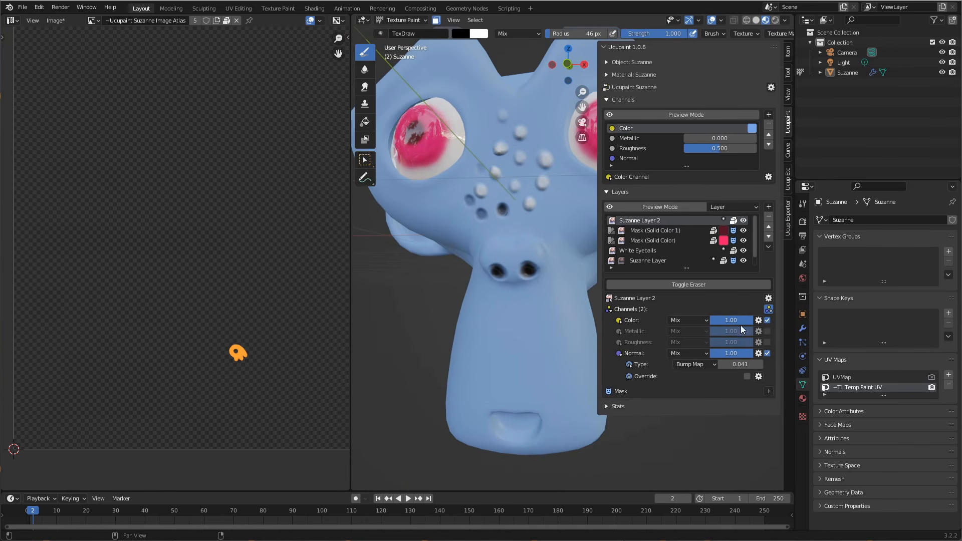
pyautogui.click(766, 320)
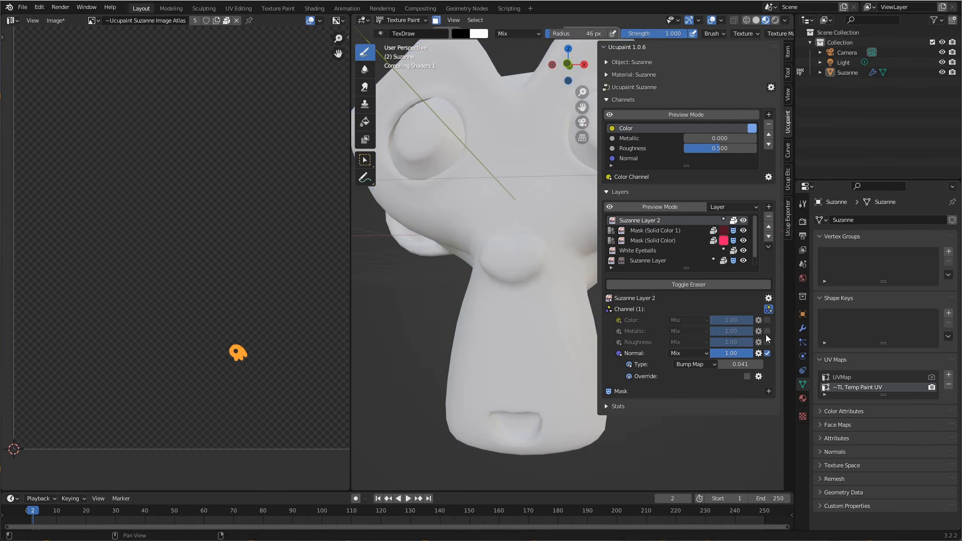
# Lower the layer's bump map height to 0.017 and check the relief from several angles
pyautogui.moveTo(559, 313); pyautogui.dragTo(571, 323, button='middle')
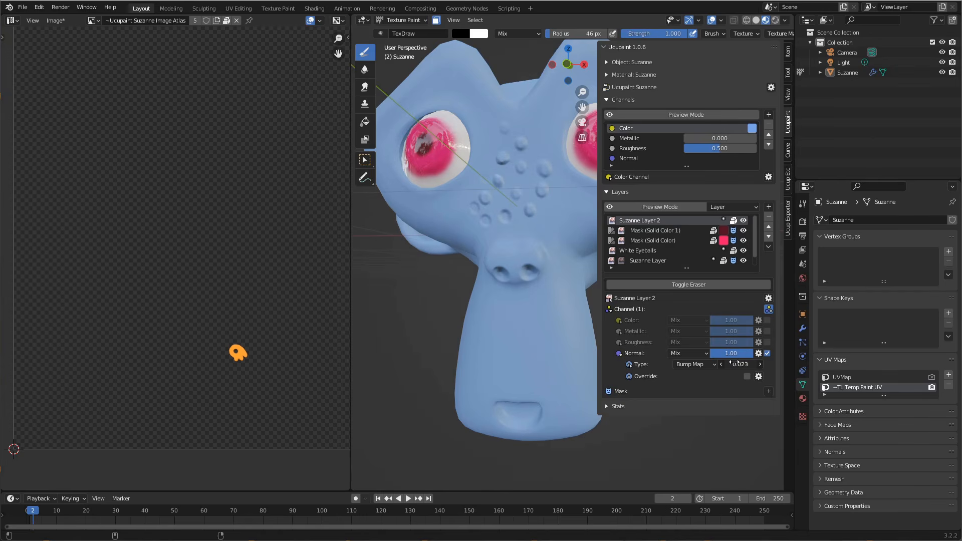
pyautogui.moveTo(556, 313); pyautogui.dragTo(562, 318, button='middle')
pyautogui.moveTo(562, 352)
pyautogui.mouseDown(button='middle')
pyautogui.moveTo(546, 338)
pyautogui.moveTo(568, 328)
pyautogui.moveTo(558, 335)
pyautogui.mouseUp(button='middle')
pyautogui.scroll(2, 542, 297)
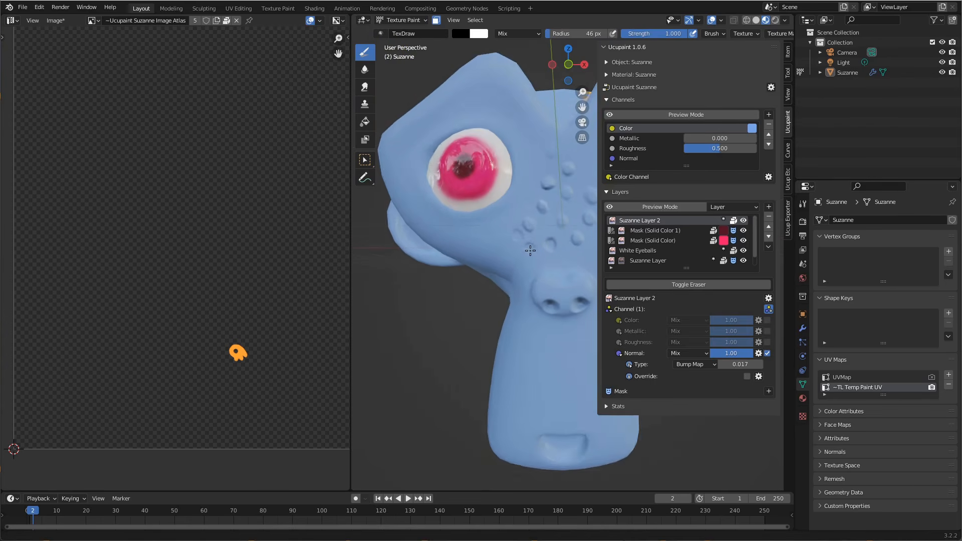
# Erase the small dents above the nose, set the brush radius to 32 px, and switch back to normal painting
pyautogui.click(717, 284)
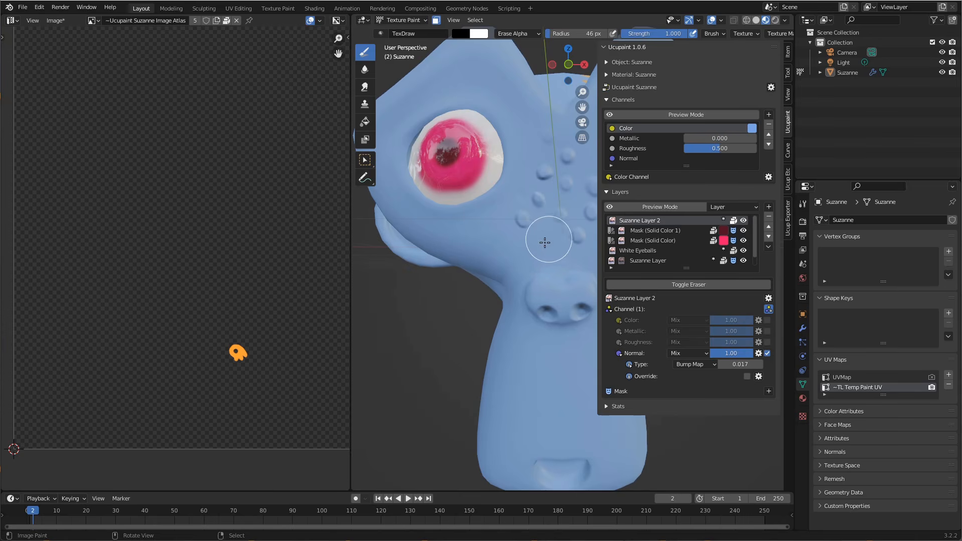
pyautogui.press('f')
pyautogui.click(517, 202)
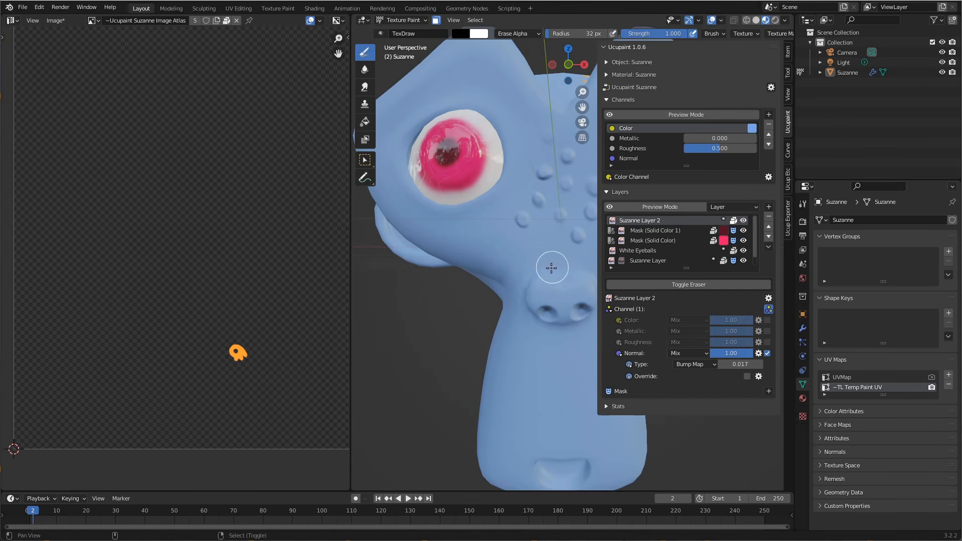
pyautogui.scroll(-3, 549, 262)
pyautogui.moveTo(554, 283)
pyautogui.keyDown('alt'); pyautogui.mouseDown()
pyautogui.moveTo(556, 311)
pyautogui.moveTo(558, 277)
pyautogui.mouseUp(); pyautogui.keyUp('alt')
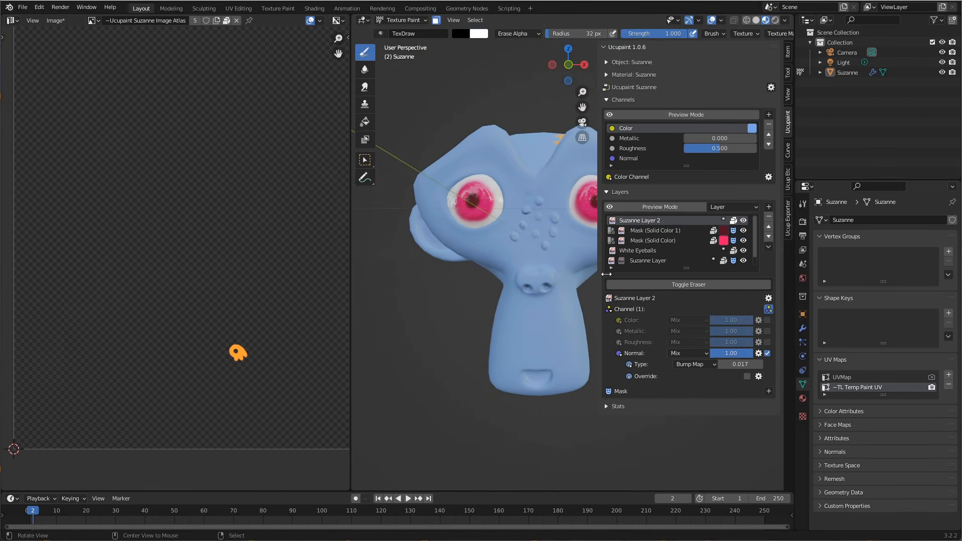
pyautogui.click(699, 284)
# Add another 1024 × 1024 image layer for the Color channel, using UVMap and the image atlas
pyautogui.click(769, 207)
pyautogui.click(590, 216)
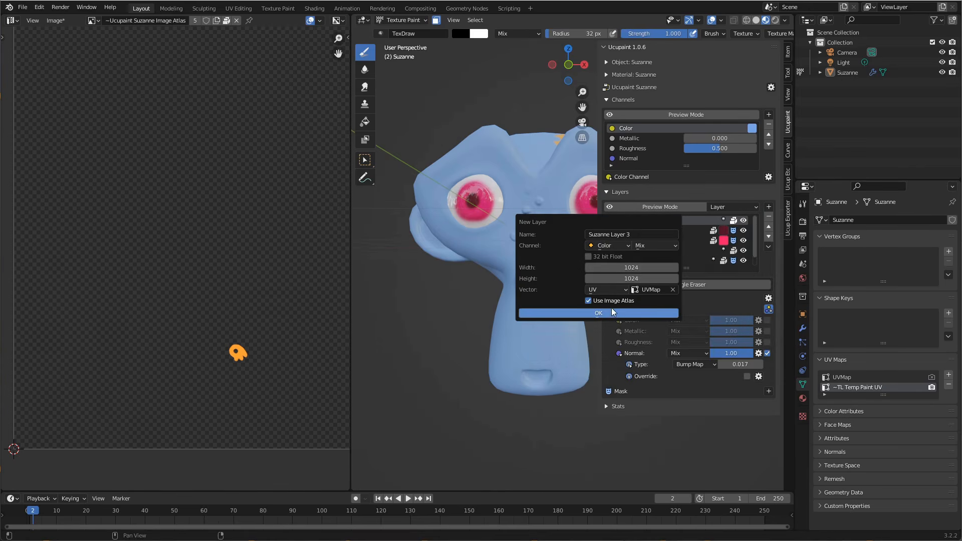
pyautogui.click(612, 311)
pyautogui.keyDown('shift'); pyautogui.moveTo(531, 342); pyautogui.dragTo(545, 310, button='middle'); pyautogui.keyUp('shift')
pyautogui.scroll(1, 540, 319)
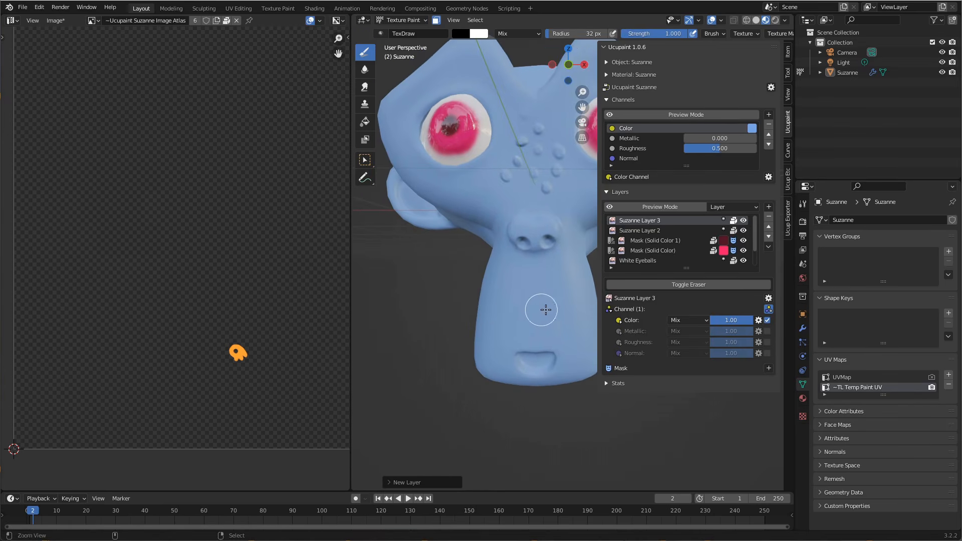
# Enable the Normal channel on the new image layer, alongside its Color channel
pyautogui.click(766, 353)
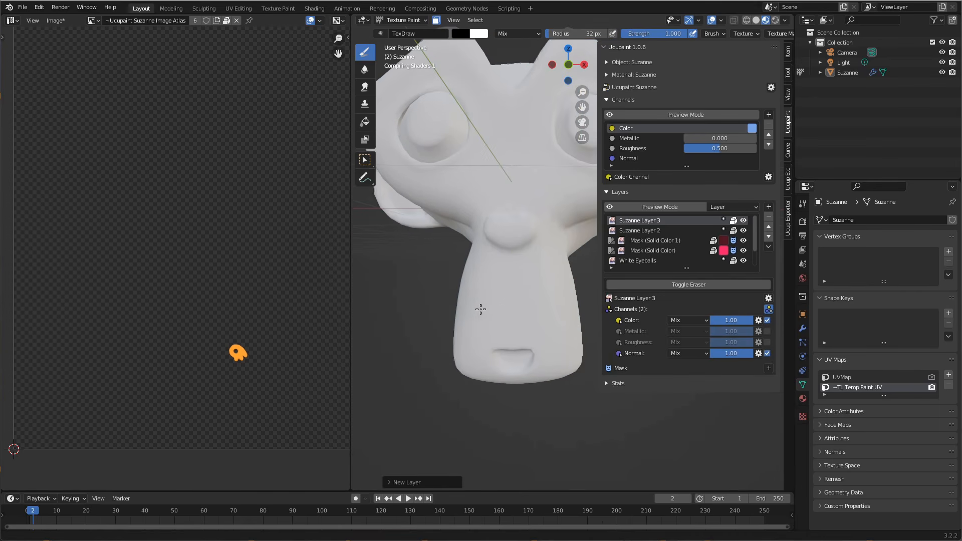
pyautogui.scroll(1, 490, 319)
pyautogui.scroll(1, 490, 319)
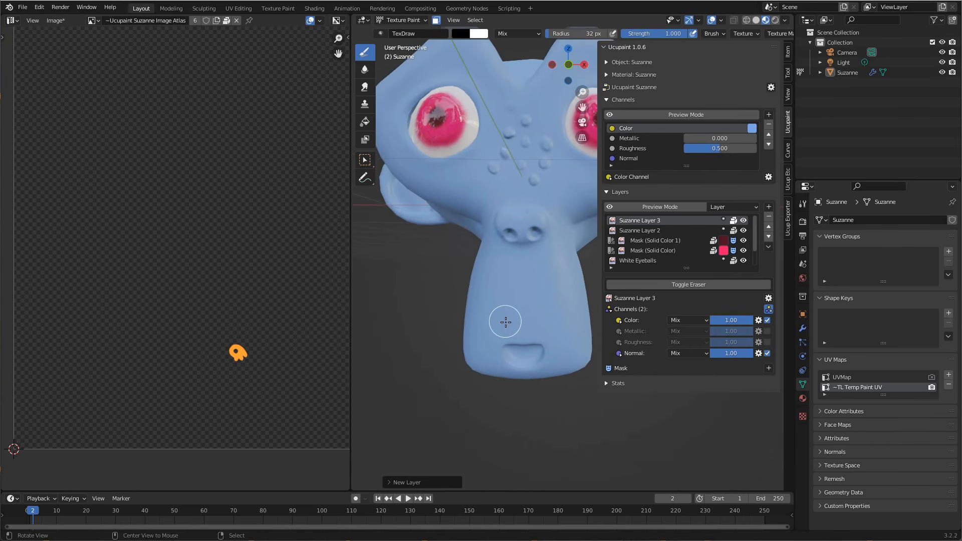
# Paint a row of white vertical moustache strokes between nose and mouth with a 16 px brush
pyautogui.press('f')
pyautogui.click(479, 298)
pyautogui.press('x')
pyautogui.moveTo(475, 266); pyautogui.dragTo(472, 283)
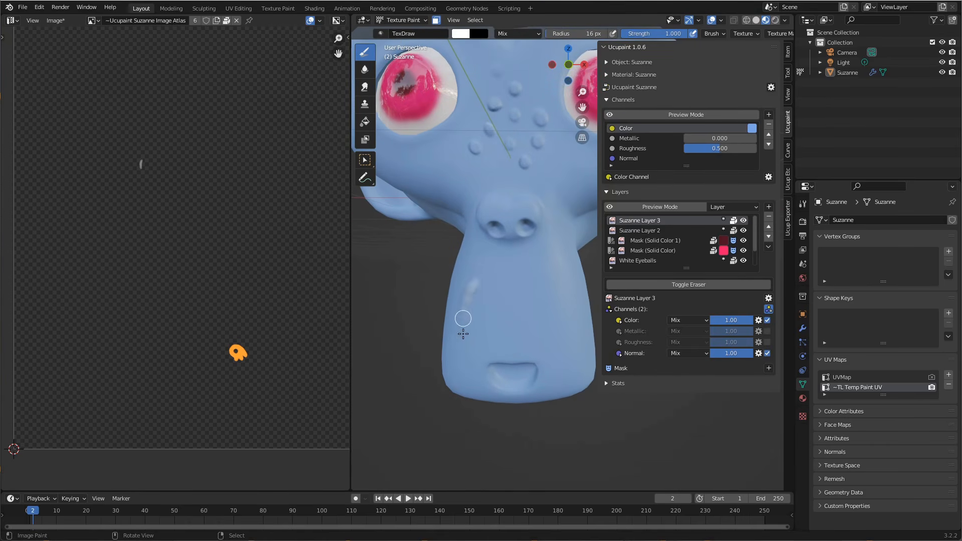
pyautogui.moveTo(462, 334); pyautogui.dragTo(475, 332)
pyautogui.moveTo(494, 276)
pyautogui.mouseDown()
pyautogui.moveTo(492, 341)
pyautogui.moveTo(524, 321)
pyautogui.moveTo(536, 275)
pyautogui.moveTo(553, 300)
pyautogui.moveTo(575, 302)
pyautogui.moveTo(582, 344)
pyautogui.mouseUp()
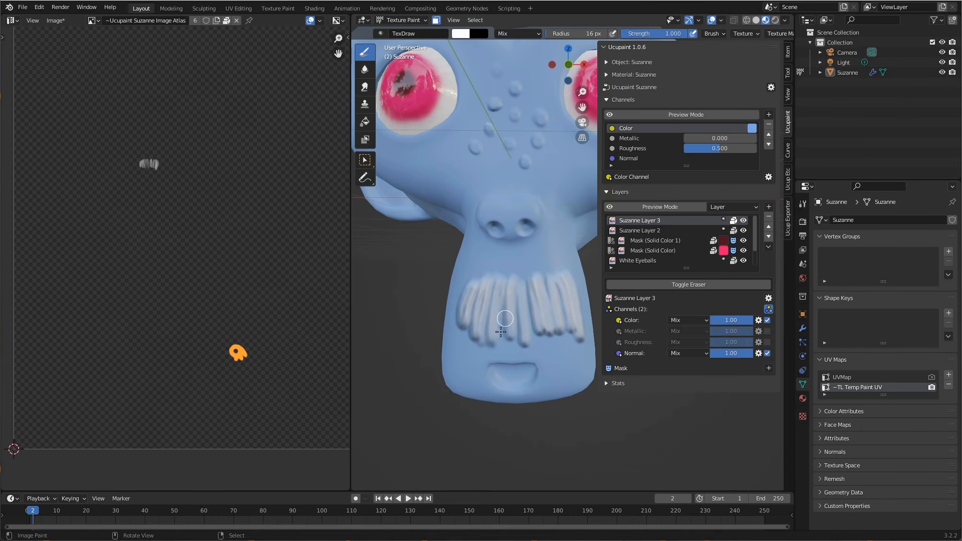
pyautogui.moveTo(581, 325); pyautogui.dragTo(553, 314, button='middle')
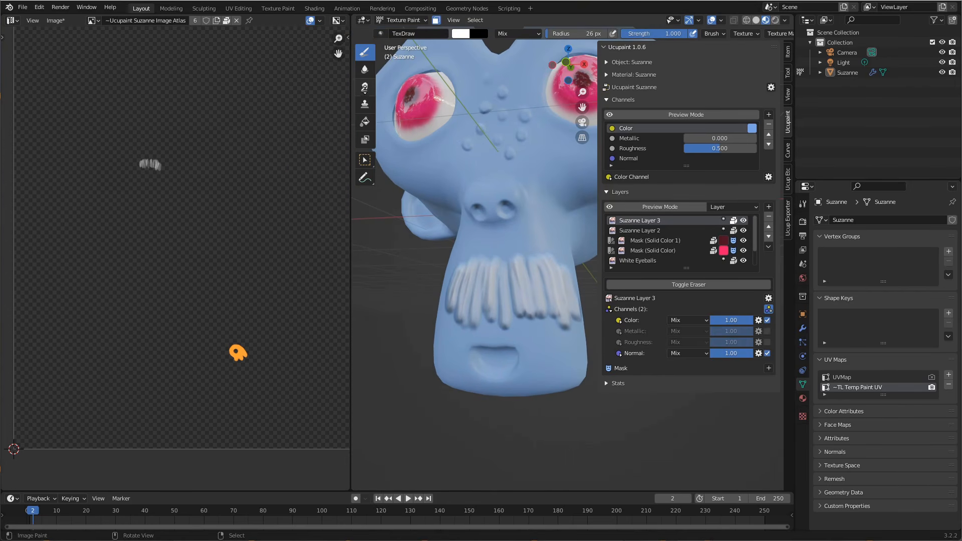
# Smear the moustache strokes downward with the Smear brush at a 58 px radius
pyautogui.click(364, 89)
pyautogui.moveTo(461, 263)
pyautogui.mouseDown(button='middle')
pyautogui.moveTo(474, 290)
pyautogui.moveTo(491, 267)
pyautogui.mouseUp(button='middle')
pyautogui.press('f')
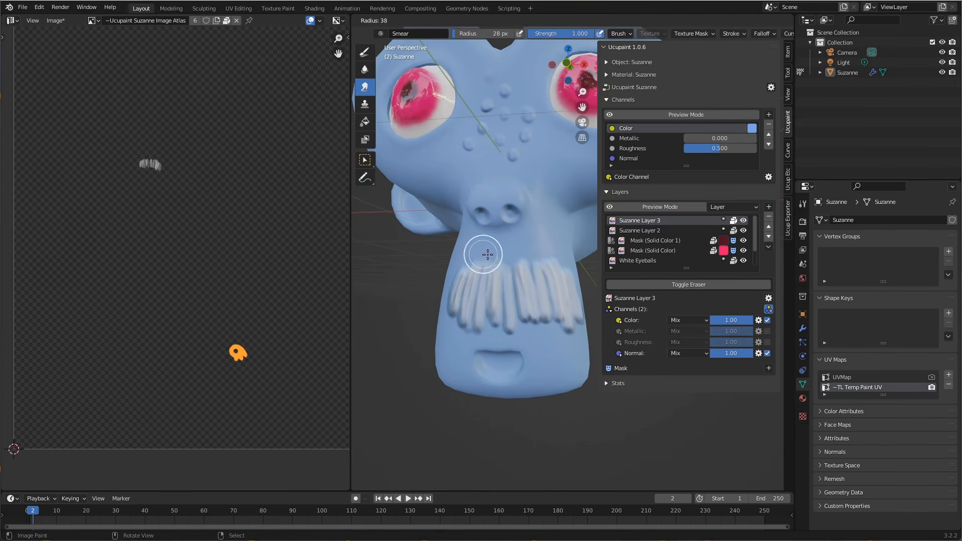
pyautogui.click(494, 256)
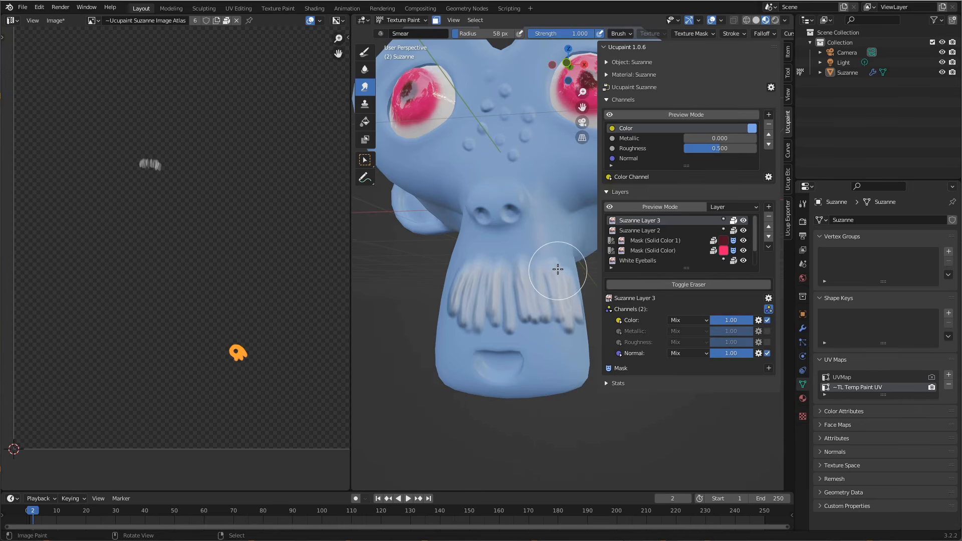
pyautogui.moveTo(566, 258); pyautogui.dragTo(566, 328)
pyautogui.scroll(-4, 556, 305)
pyautogui.moveTo(414, 46); pyautogui.dragTo(385, 58, button='middle')
# Erase the excess paint at the moustache's outer edge on the side of the snout, using a 47 px draw brush in eraser mode
pyautogui.click(365, 52)
pyautogui.moveTo(557, 281)
pyautogui.mouseDown(button='middle')
pyautogui.moveTo(527, 276)
pyautogui.moveTo(536, 268)
pyautogui.moveTo(526, 253)
pyautogui.mouseUp(button='middle')
pyautogui.scroll(2, 530, 273)
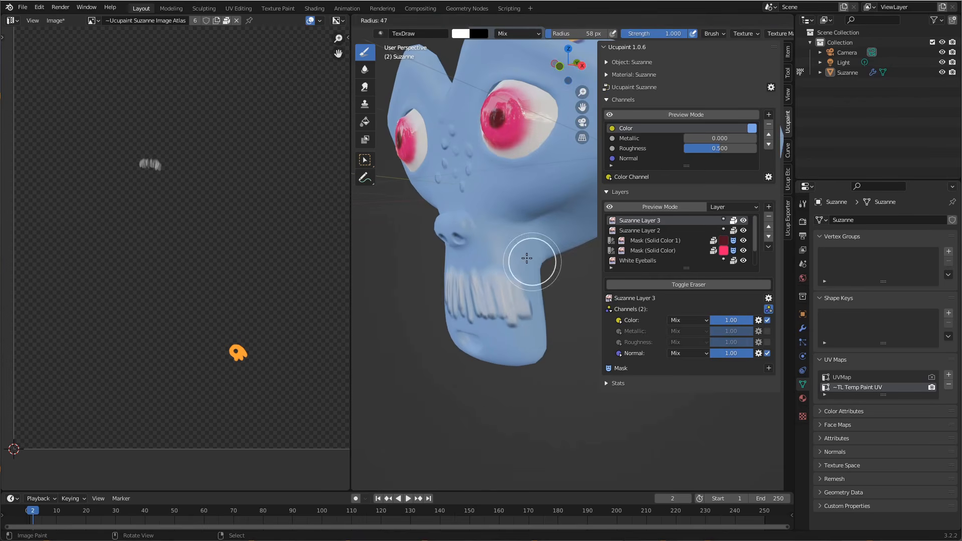
pyautogui.click(690, 284)
pyautogui.scroll(2, 526, 276)
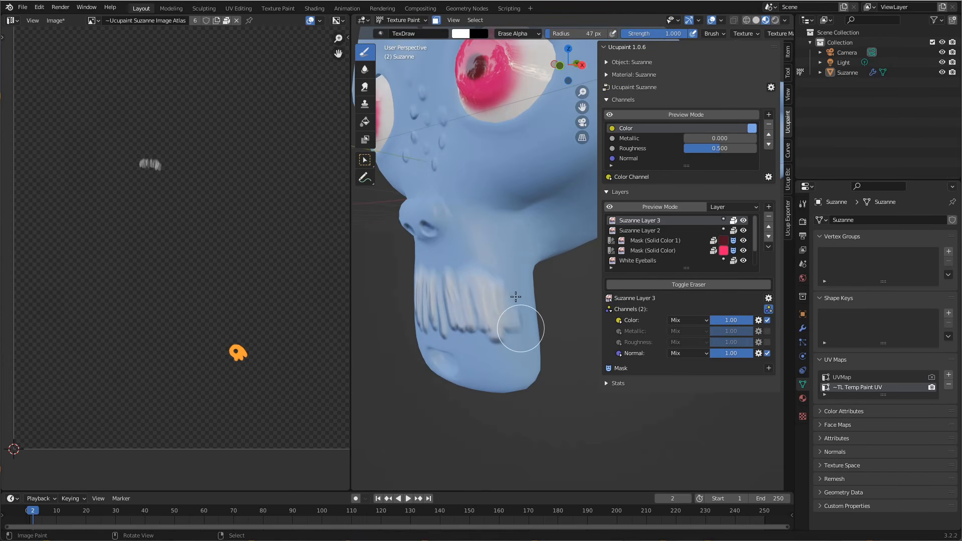
pyautogui.moveTo(515, 297); pyautogui.dragTo(522, 321)
pyautogui.moveTo(524, 333); pyautogui.dragTo(514, 282, button='middle')
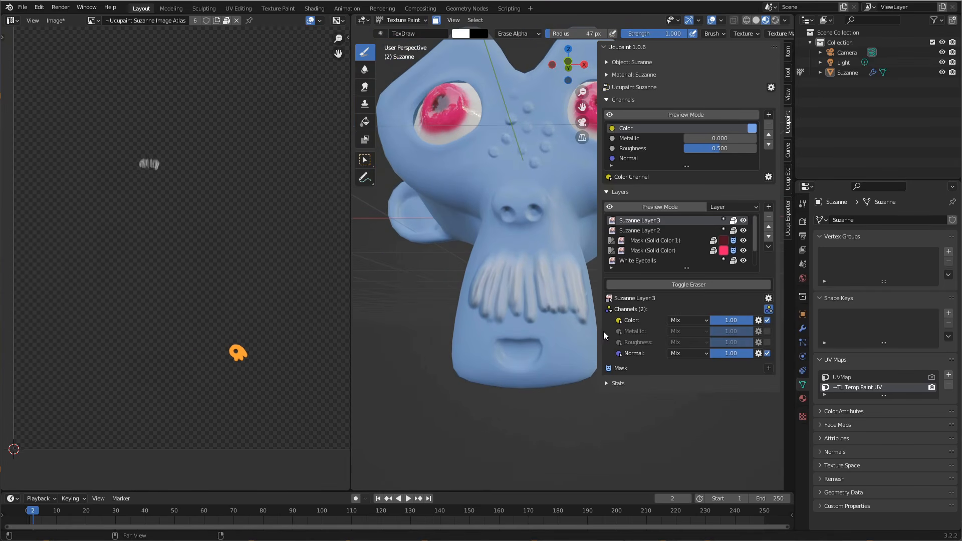
pyautogui.keyDown('shift'); pyautogui.moveTo(560, 323); pyautogui.dragTo(537, 326, button='middle'); pyautogui.keyUp('shift')
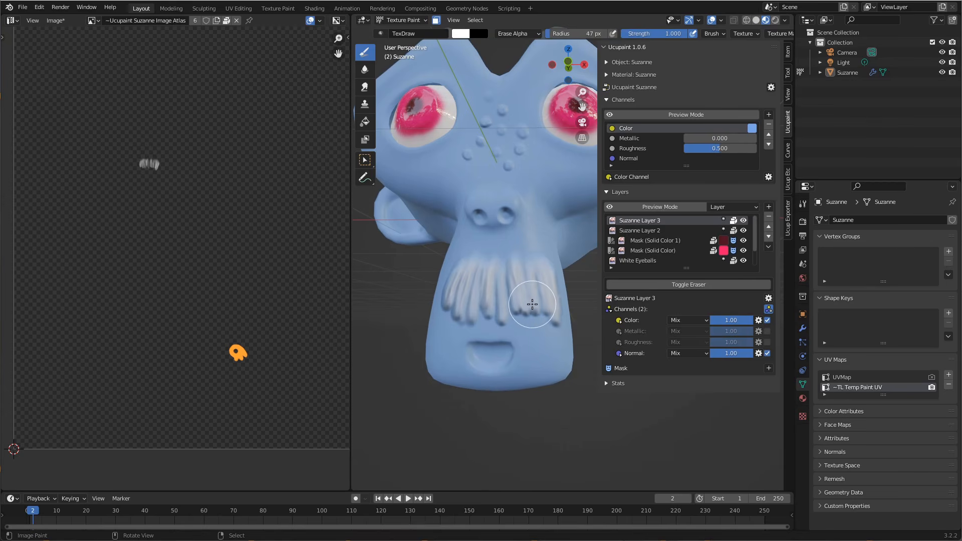
# Override the moustache layer's Color channel with a deep blue
pyautogui.click(620, 322)
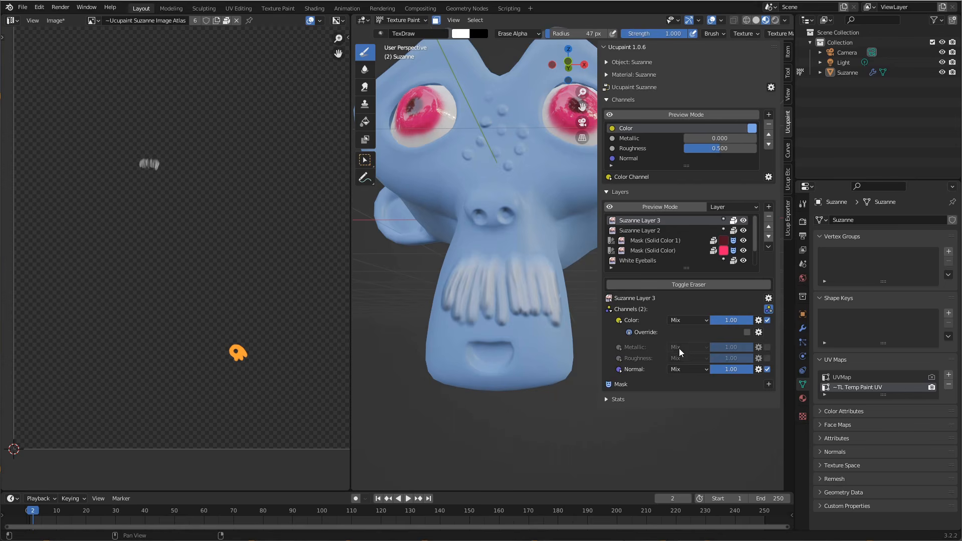
pyautogui.click(748, 332)
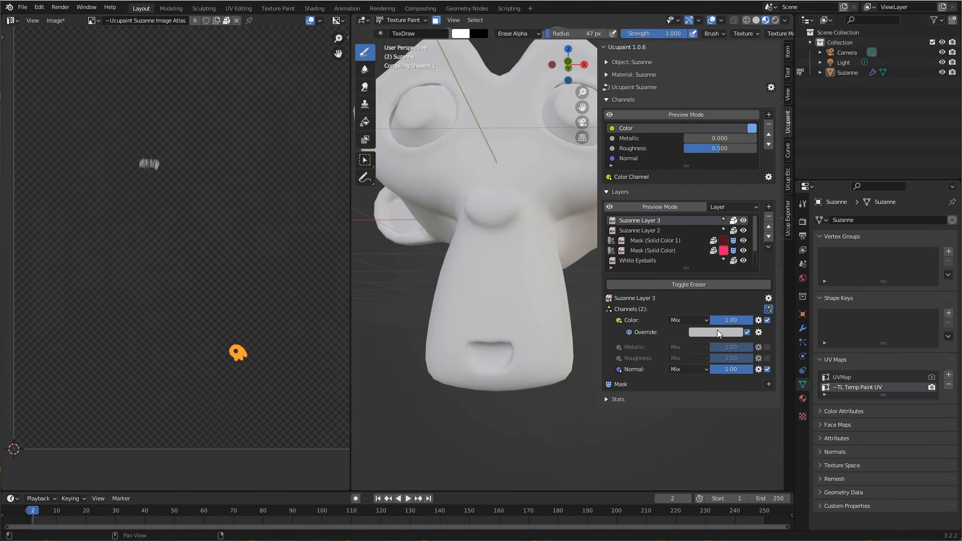
pyautogui.click(721, 332)
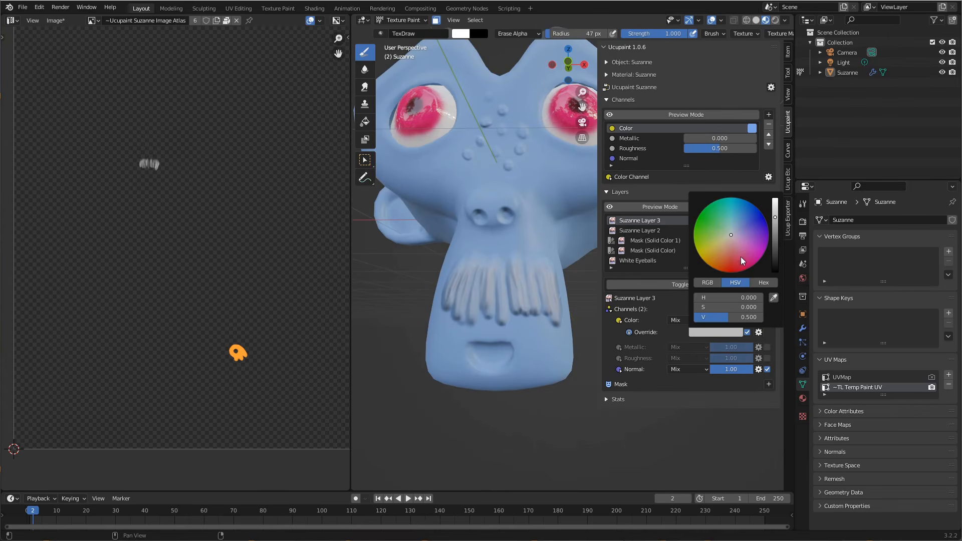
pyautogui.click(719, 257)
pyautogui.moveTo(719, 256); pyautogui.dragTo(753, 222)
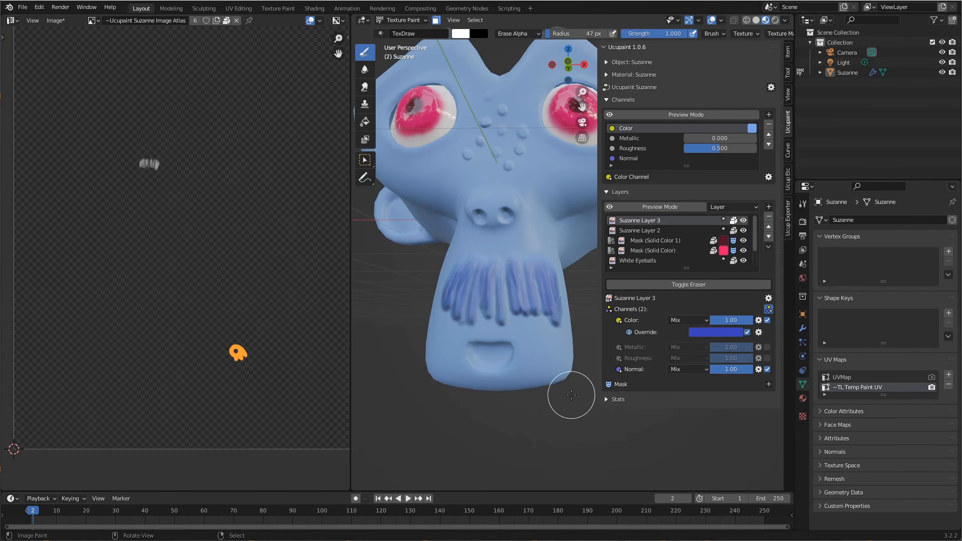
pyautogui.moveTo(556, 354); pyautogui.dragTo(563, 353, button='middle')
# Enable the moustache layer's Metallic channel and override its value with 0.94
pyautogui.click(767, 346)
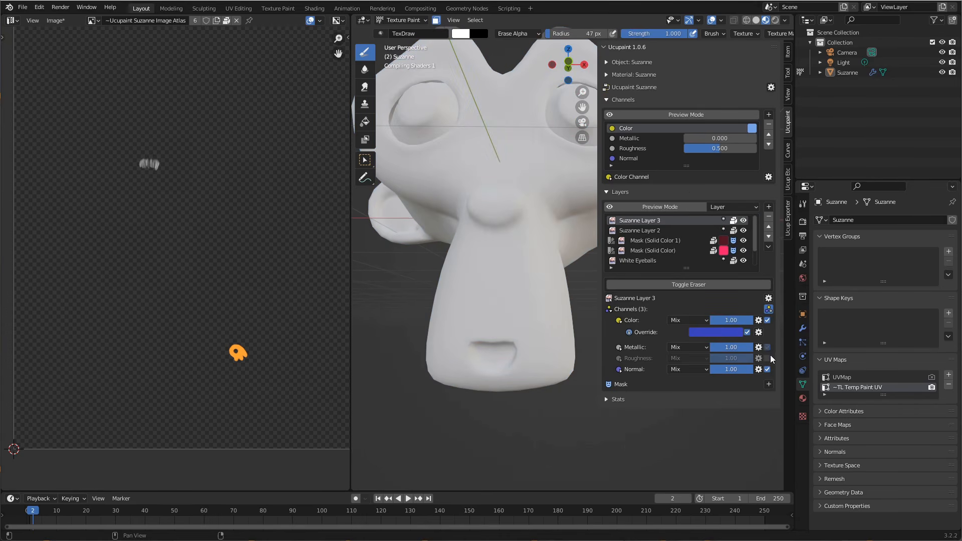
pyautogui.click(618, 346)
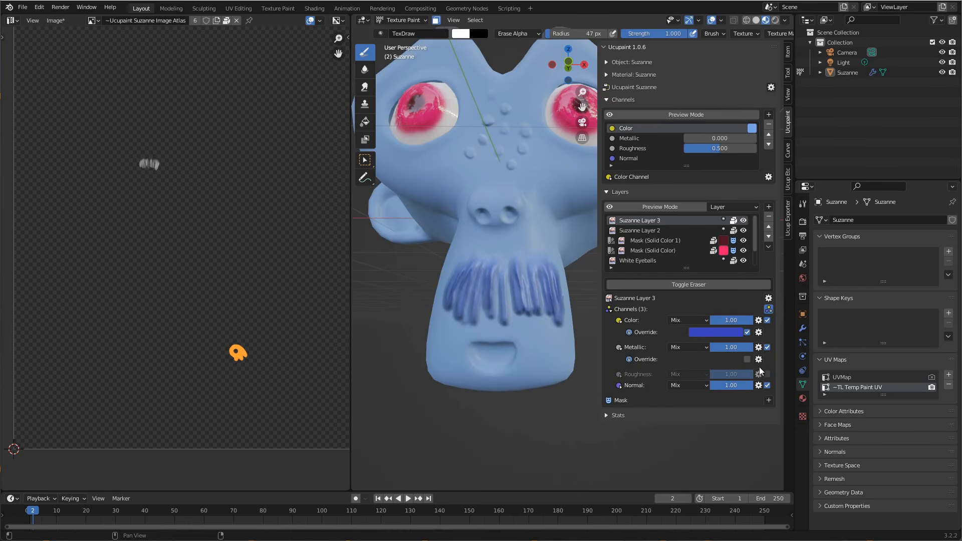
pyautogui.click(747, 359)
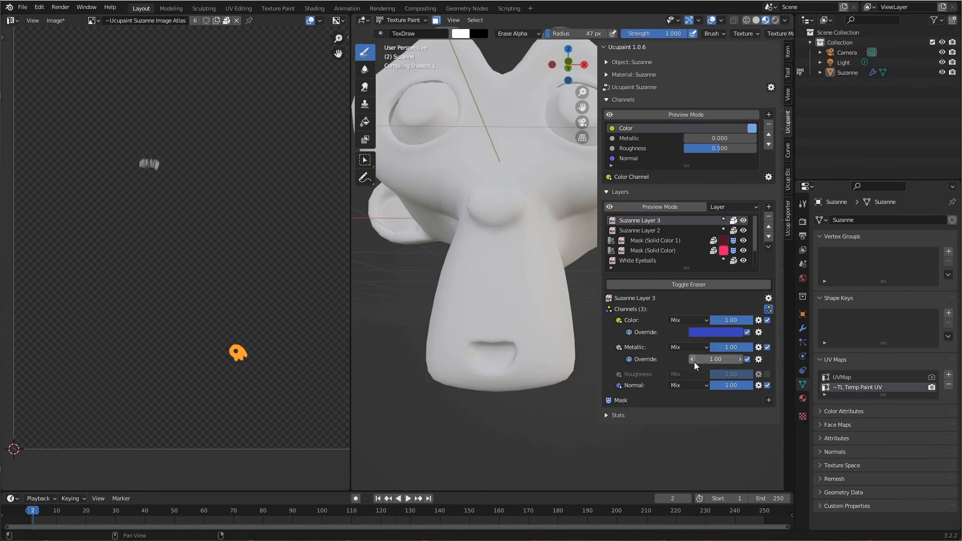
pyautogui.moveTo(723, 359)
pyautogui.mouseDown()
pyautogui.moveTo(688, 358)
pyautogui.moveTo(752, 363)
pyautogui.mouseUp()
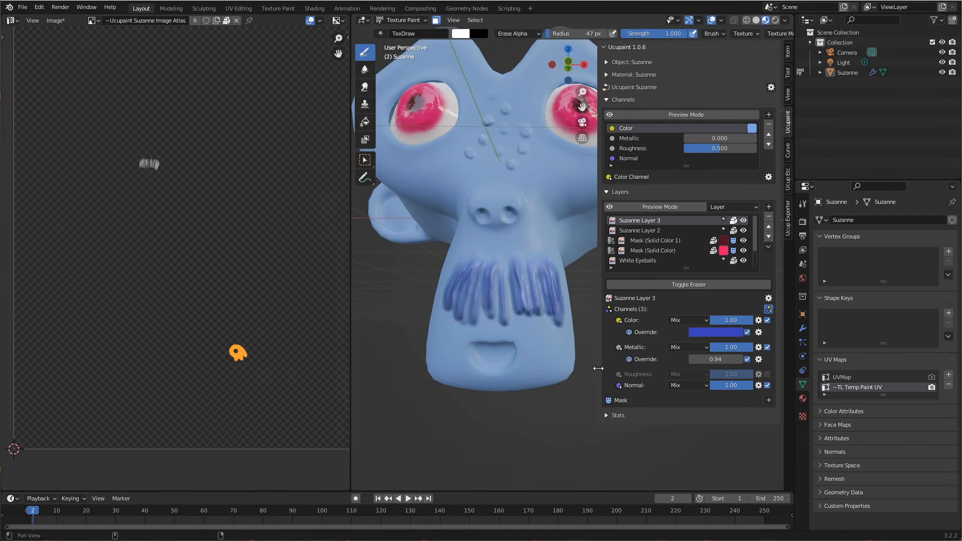
pyautogui.moveTo(595, 368); pyautogui.dragTo(573, 390, button='middle')
# Enable the moustache layer's Roughness channel and override its value with 0.29
pyautogui.click(767, 375)
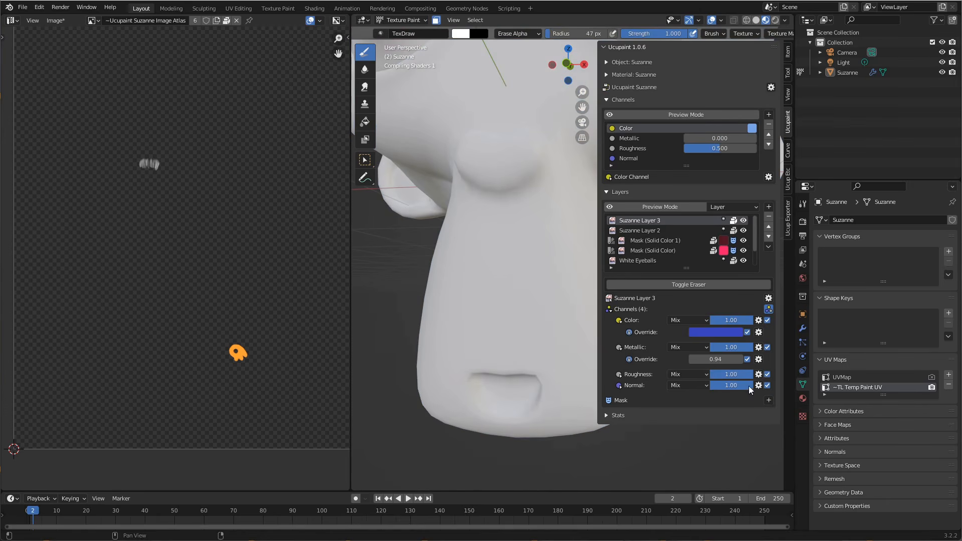
pyautogui.click(618, 375)
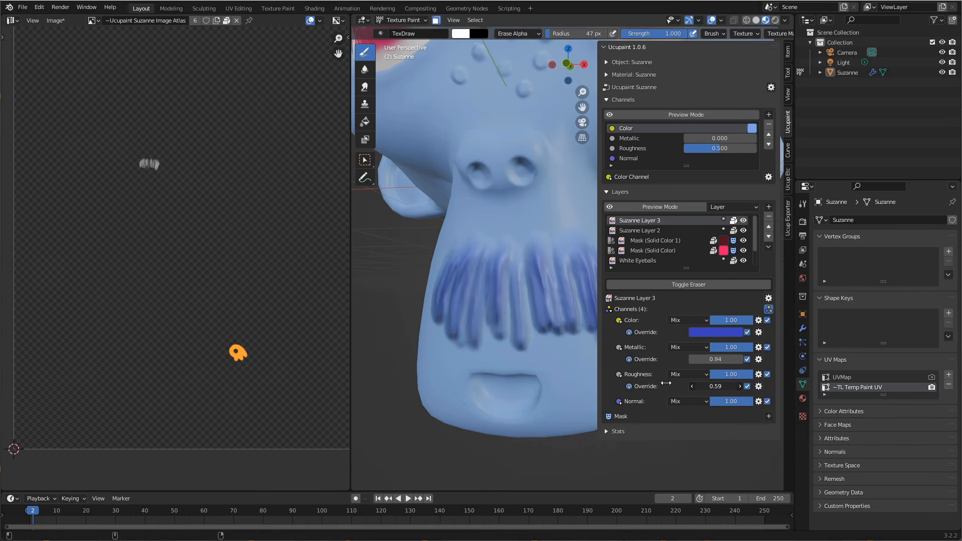
pyautogui.moveTo(542, 395)
pyautogui.mouseDown()
pyautogui.moveTo(610, 390)
pyautogui.moveTo(572, 386)
pyautogui.mouseUp()
pyautogui.scroll(-6, 571, 364)
pyautogui.moveTo(576, 371)
pyautogui.mouseDown(button='middle')
pyautogui.moveTo(543, 392)
pyautogui.moveTo(579, 377)
pyautogui.moveTo(556, 376)
pyautogui.moveTo(580, 385)
pyautogui.moveTo(566, 383)
pyautogui.mouseUp(button='middle')
pyautogui.scroll(3, 561, 354)
pyautogui.scroll(1, 555, 375)
pyautogui.moveTo(566, 383)
pyautogui.keyDown('ctrl'); pyautogui.mouseDown(button='middle')
pyautogui.moveTo(566, 401)
pyautogui.moveTo(563, 385)
pyautogui.mouseUp(button='middle'); pyautogui.keyUp('ctrl')
pyautogui.moveTo(563, 385)
pyautogui.mouseDown(button='middle')
pyautogui.moveTo(569, 355)
pyautogui.moveTo(571, 387)
pyautogui.moveTo(571, 352)
pyautogui.moveTo(577, 370)
pyautogui.moveTo(593, 370)
pyautogui.moveTo(586, 353)
pyautogui.moveTo(570, 362)
pyautogui.moveTo(581, 366)
pyautogui.moveTo(569, 354)
pyautogui.moveTo(562, 376)
pyautogui.moveTo(563, 365)
pyautogui.mouseUp(button='middle')
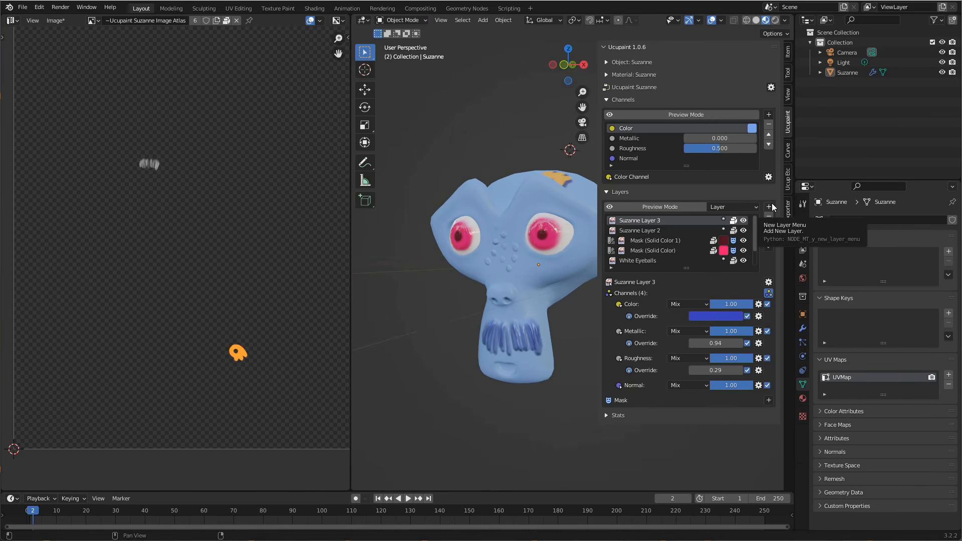
# Bake an Ambient Occlusion layer for Suzanne, set to Multiply on the Color channel
pyautogui.click(768, 207)
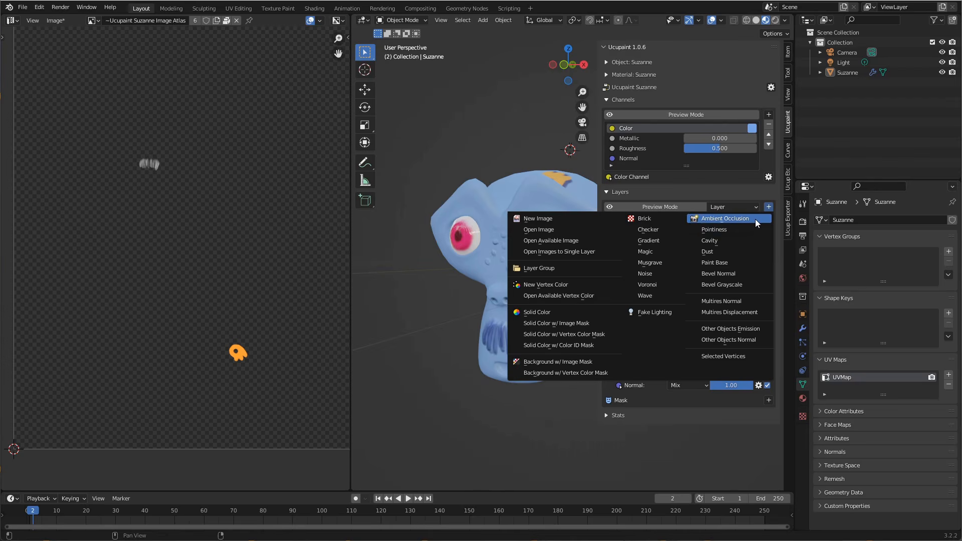
pyautogui.click(755, 218)
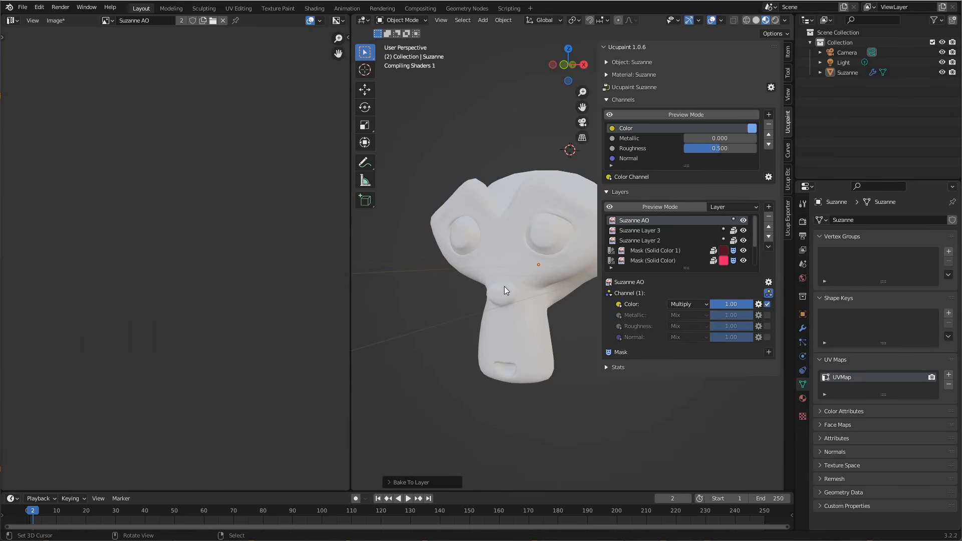
pyautogui.moveTo(512, 291)
pyautogui.mouseDown(button='middle')
pyautogui.moveTo(534, 303)
pyautogui.moveTo(563, 296)
pyautogui.mouseUp(button='middle')
pyautogui.scroll(-2, 563, 296)
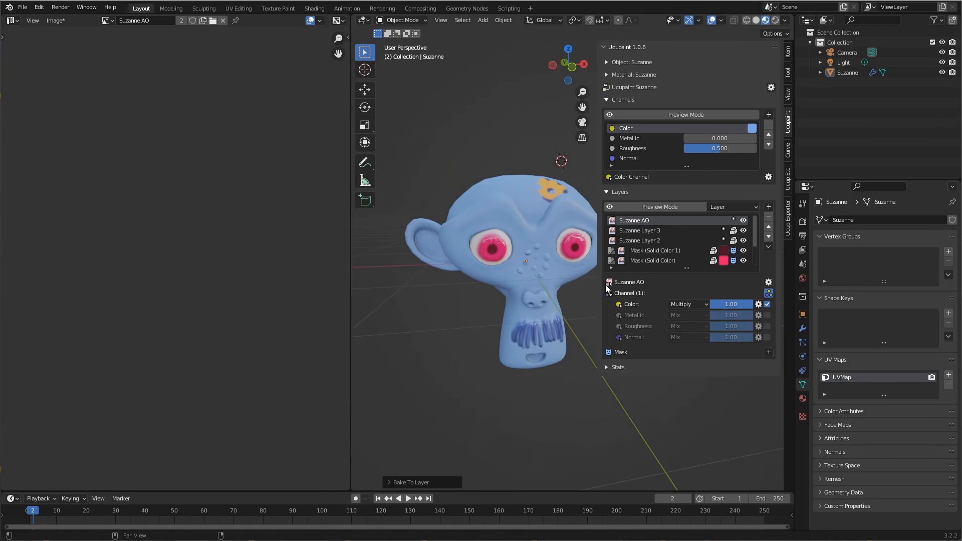
pyautogui.moveTo(597, 282); pyautogui.dragTo(634, 281)
pyautogui.moveTo(573, 282)
pyautogui.mouseDown(button='middle')
pyautogui.moveTo(543, 273)
pyautogui.moveTo(567, 283)
pyautogui.mouseUp(button='middle')
pyautogui.scroll(3, 543, 275)
pyautogui.scroll(-1, 569, 285)
pyautogui.scroll(2, 611, 255)
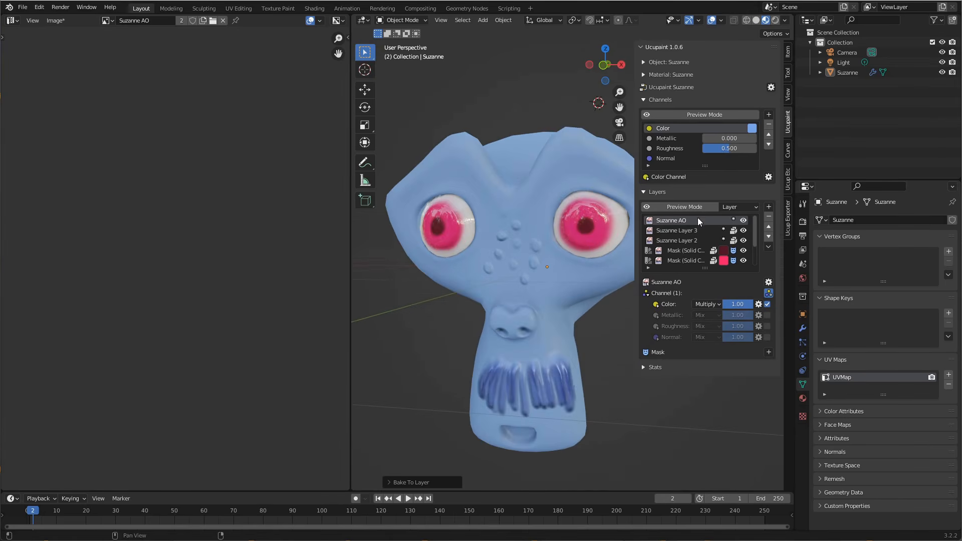
# Examine the baked ambient occlusion on its own in layer preview, and compare the model with the layer hidden and shown
pyautogui.click(690, 206)
pyautogui.moveTo(597, 240); pyautogui.dragTo(553, 236, button='middle')
pyautogui.scroll(4, 553, 236)
pyautogui.moveTo(495, 224); pyautogui.dragTo(522, 267, button='middle')
pyautogui.scroll(-4, 491, 272)
pyautogui.scroll(-1, 522, 267)
pyautogui.click(703, 205)
pyautogui.scroll(2, 591, 240)
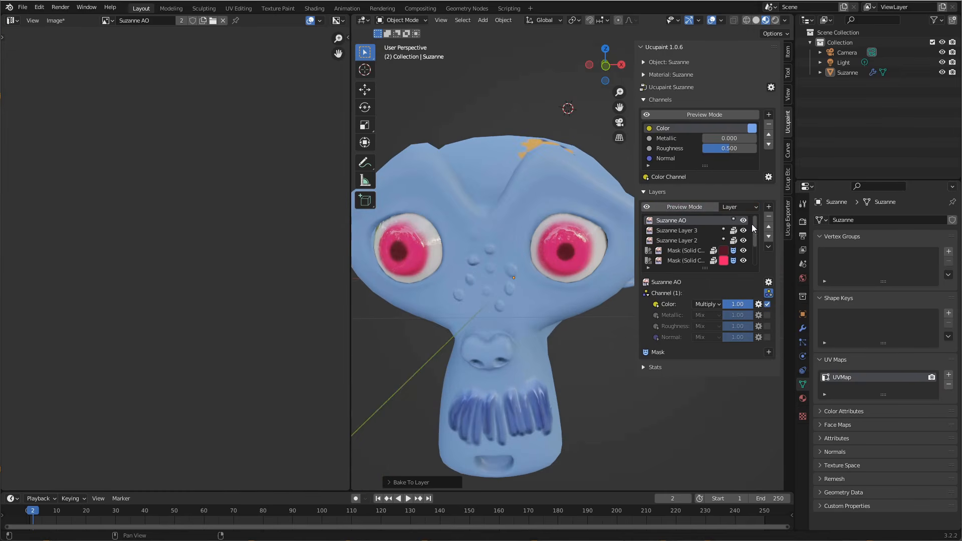
pyautogui.click(744, 219)
pyautogui.click(744, 219)
pyautogui.moveTo(616, 245)
pyautogui.mouseDown(button='middle')
pyautogui.moveTo(567, 254)
pyautogui.moveTo(558, 278)
pyautogui.moveTo(573, 291)
pyautogui.moveTo(555, 290)
pyautogui.moveTo(576, 263)
pyautogui.mouseUp(button='middle')
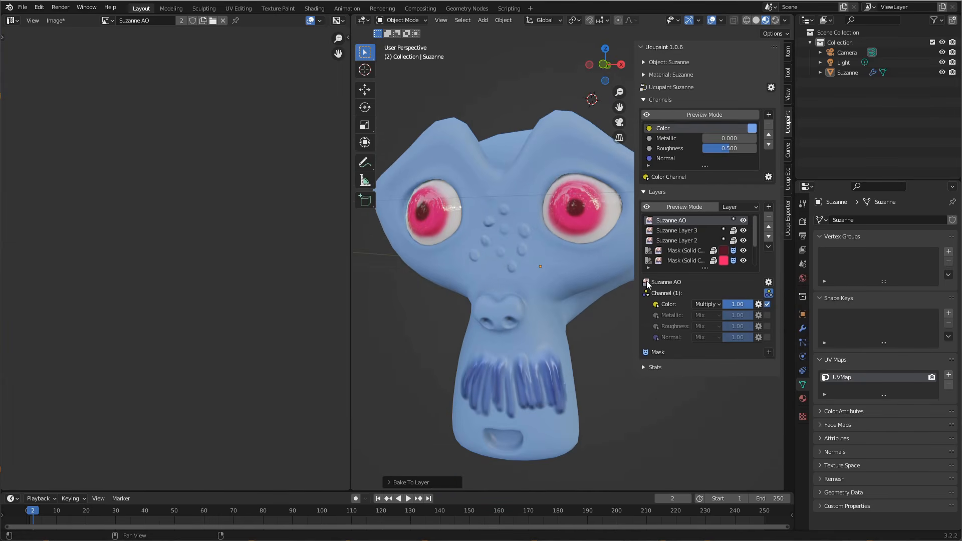
# Rebake the ambient occlusion layer from its source settings with 64 samples
pyautogui.click(646, 288)
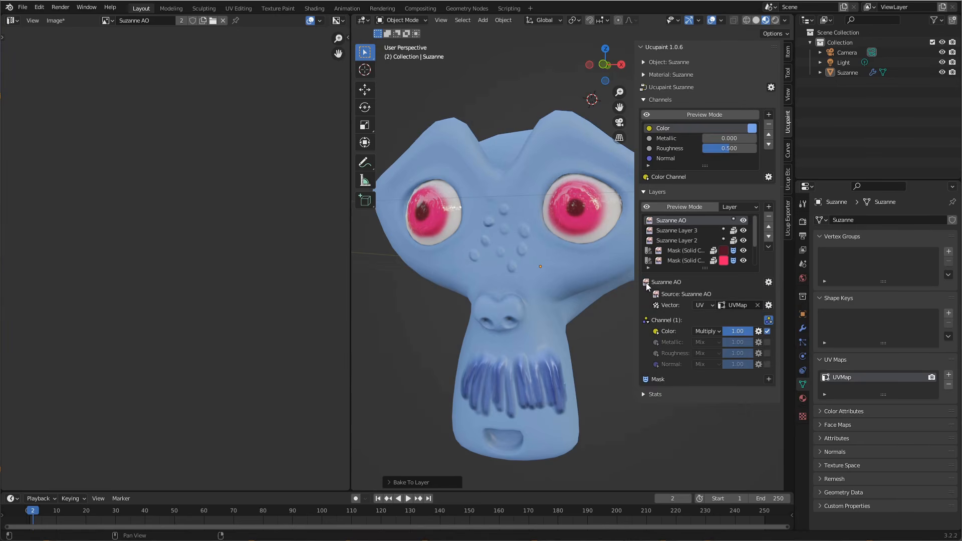
pyautogui.click(656, 295)
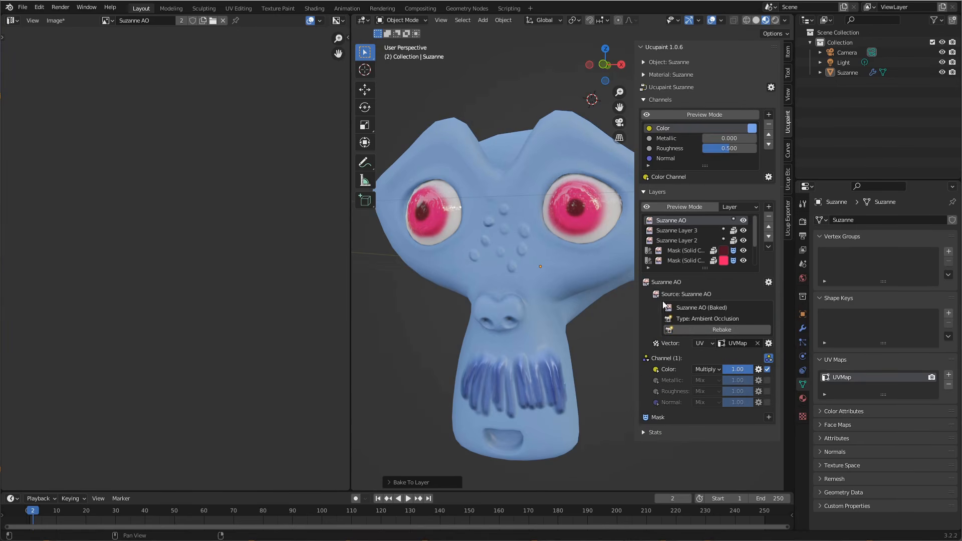
pyautogui.click(724, 331)
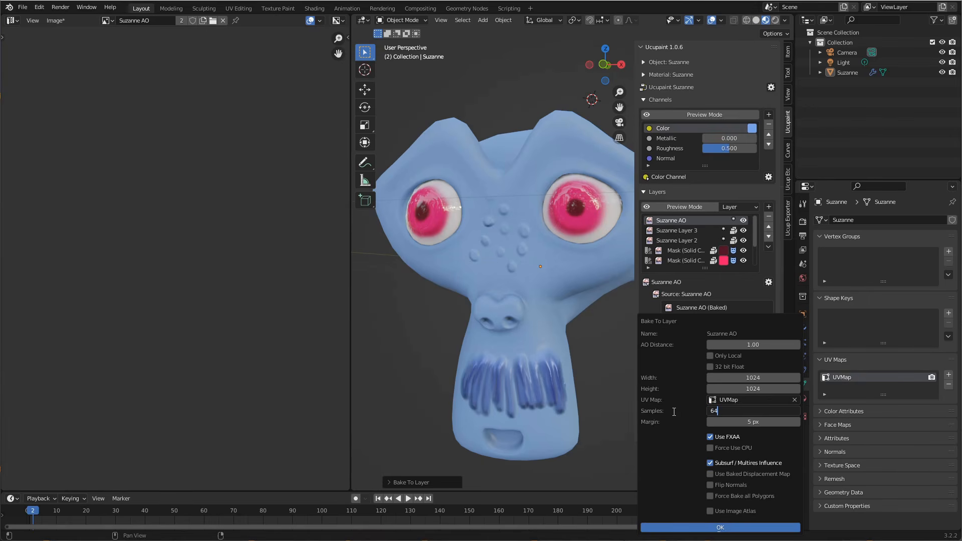
pyautogui.press('Return')
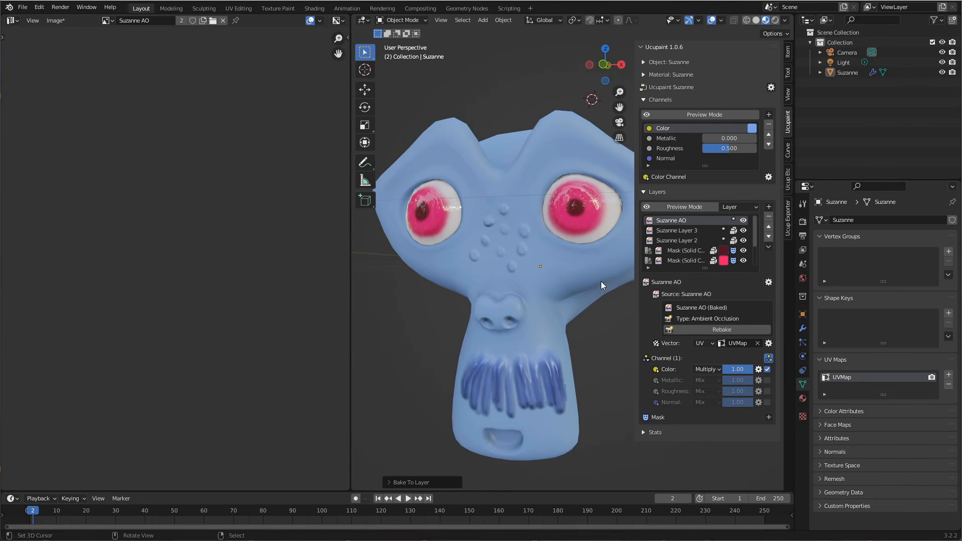
pyautogui.moveTo(600, 281); pyautogui.dragTo(633, 234, button='middle')
pyautogui.scroll(5, 590, 336)
pyautogui.scroll(-4, 587, 330)
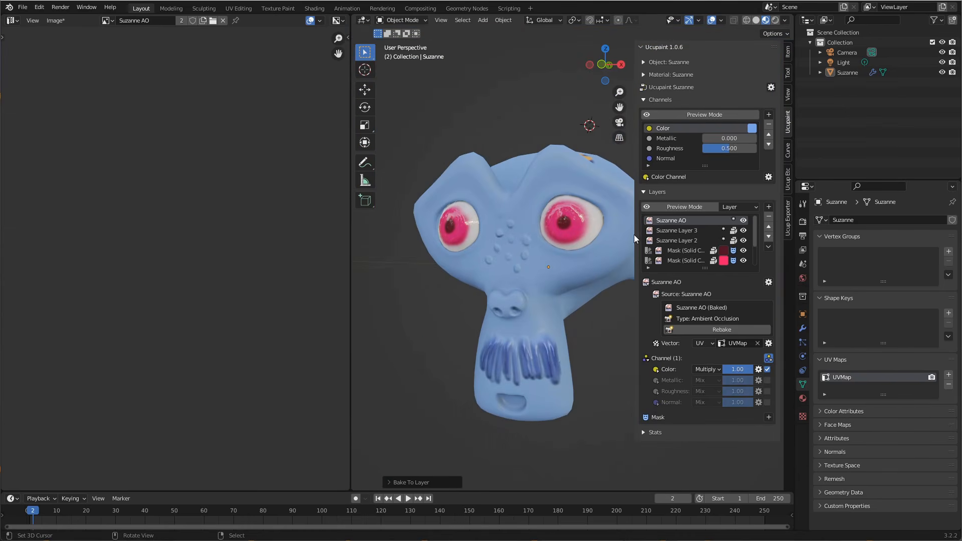
# Bake a Paint Base layer on top of the ambient occlusion layer
pyautogui.click(769, 207)
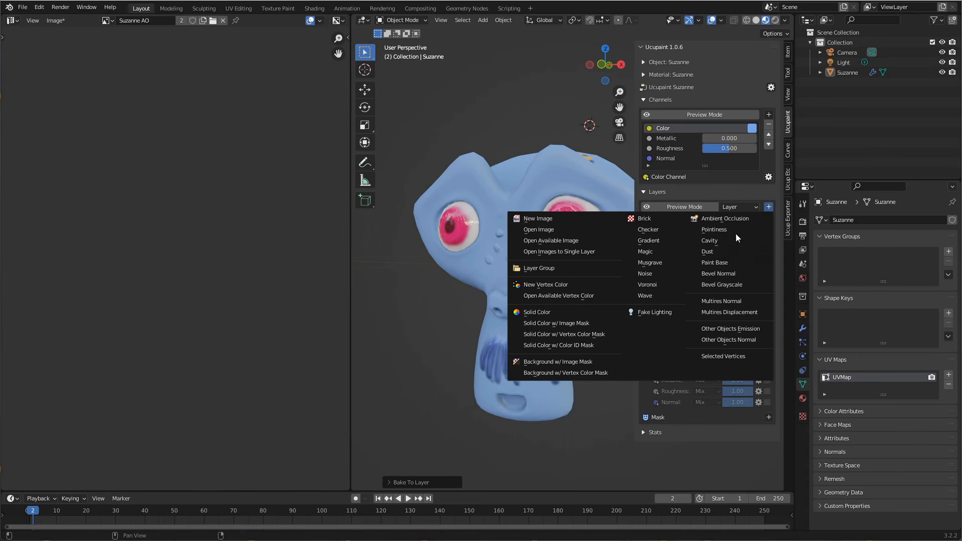
pyautogui.click(740, 263)
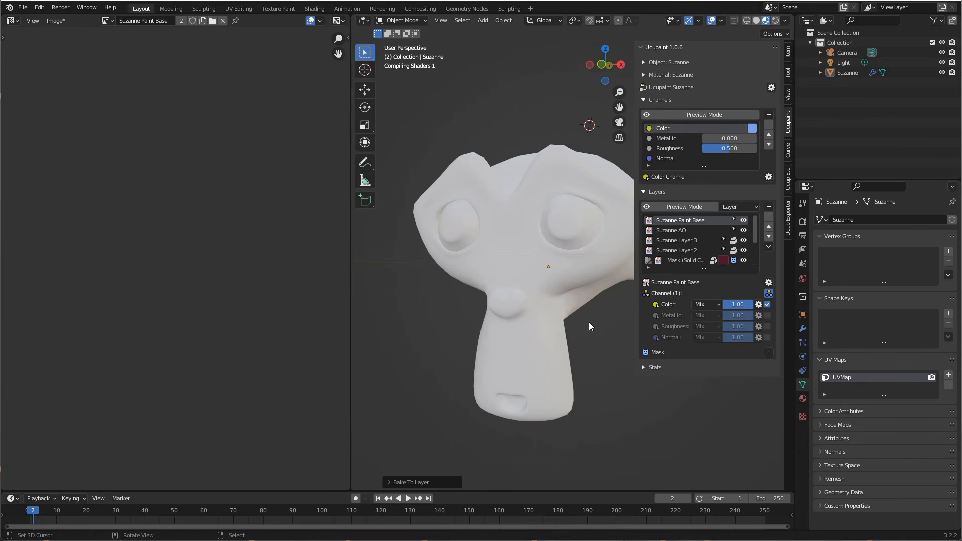
# Set the Suzanne Paint Base layer's Color channel to Overlay blending with an opacity of 0.89
pyautogui.moveTo(593, 326); pyautogui.dragTo(596, 344, button='middle')
pyautogui.scroll(-4, 523, 252)
pyautogui.moveTo(534, 285)
pyautogui.mouseDown(button='middle')
pyautogui.moveTo(572, 293)
pyautogui.moveTo(535, 295)
pyautogui.mouseUp(button='middle')
pyautogui.scroll(2, 545, 252)
pyautogui.scroll(2, 554, 268)
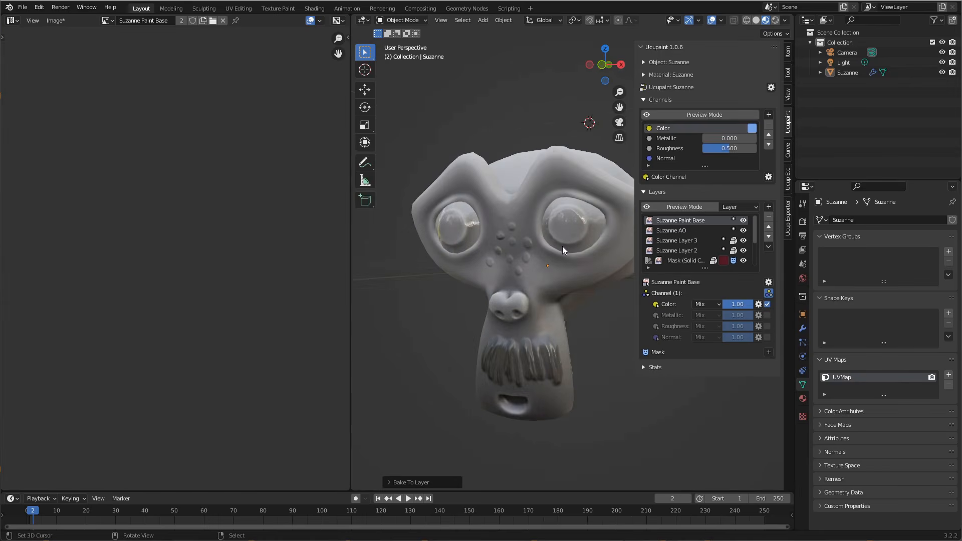
pyautogui.scroll(2, 562, 245)
pyautogui.click(710, 303)
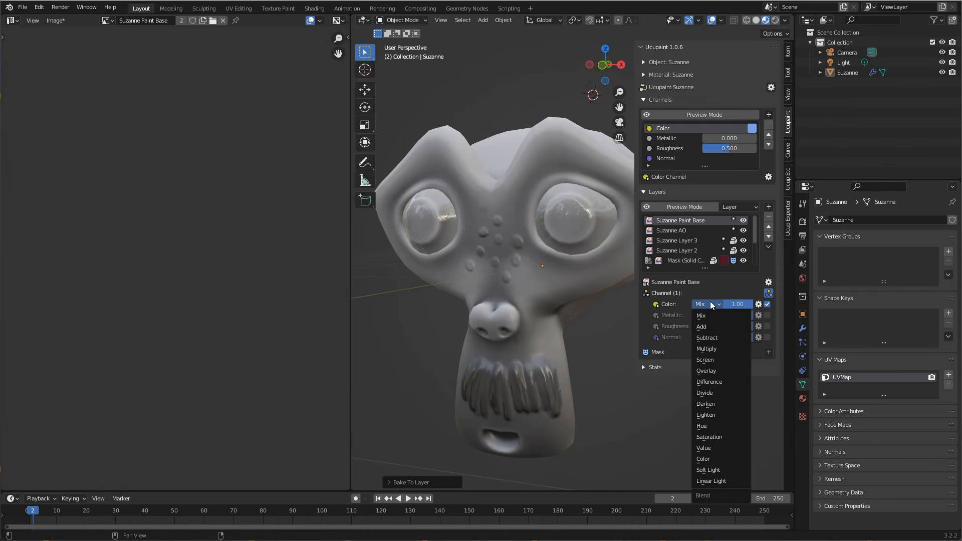
pyautogui.click(728, 374)
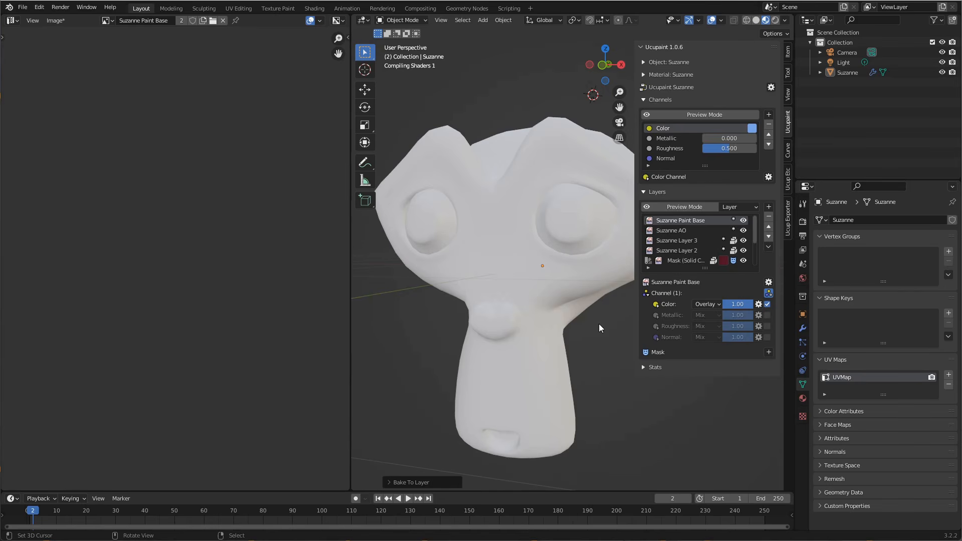
pyautogui.scroll(-2, 599, 318)
pyautogui.moveTo(602, 316)
pyautogui.mouseDown(button='middle')
pyautogui.moveTo(666, 336)
pyautogui.moveTo(582, 326)
pyautogui.mouseUp(button='middle')
pyautogui.moveTo(734, 304); pyautogui.dragTo(720, 304)
pyautogui.moveTo(591, 307)
pyautogui.mouseDown(button='middle')
pyautogui.moveTo(579, 305)
pyautogui.moveTo(671, 308)
pyautogui.moveTo(560, 300)
pyautogui.moveTo(587, 296)
pyautogui.moveTo(604, 314)
pyautogui.mouseUp(button='middle')
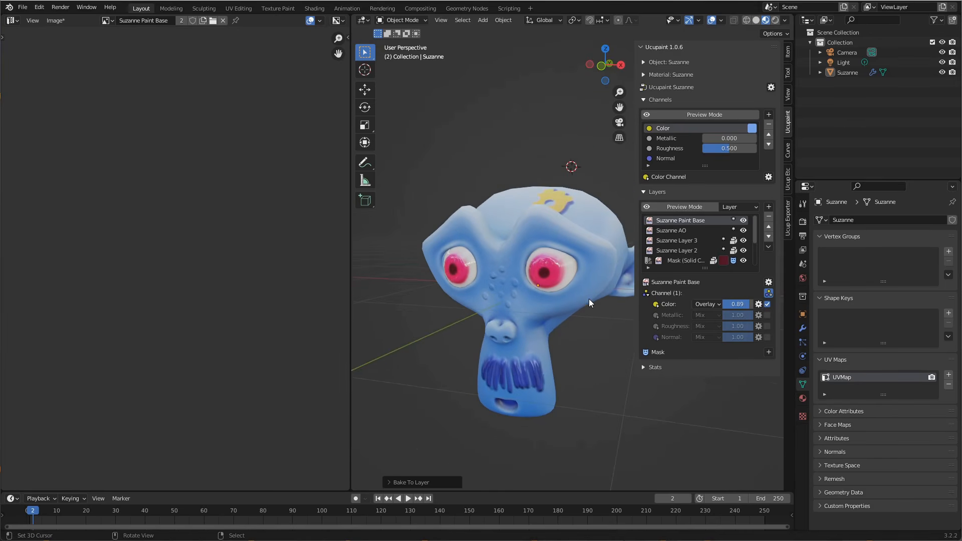
# Save the project as a new file named demo3.blend
pyautogui.click(22, 7)
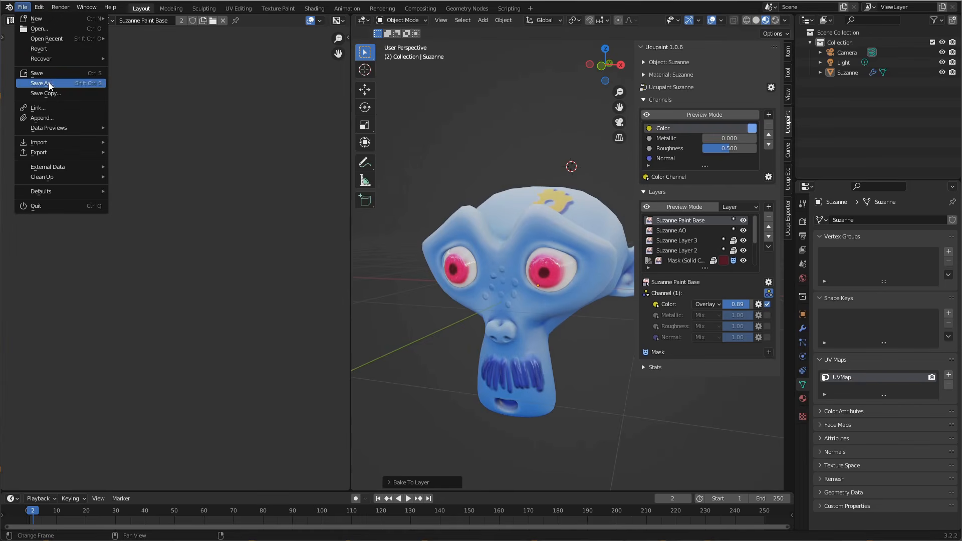
pyautogui.click(55, 84)
pyautogui.click(602, 410)
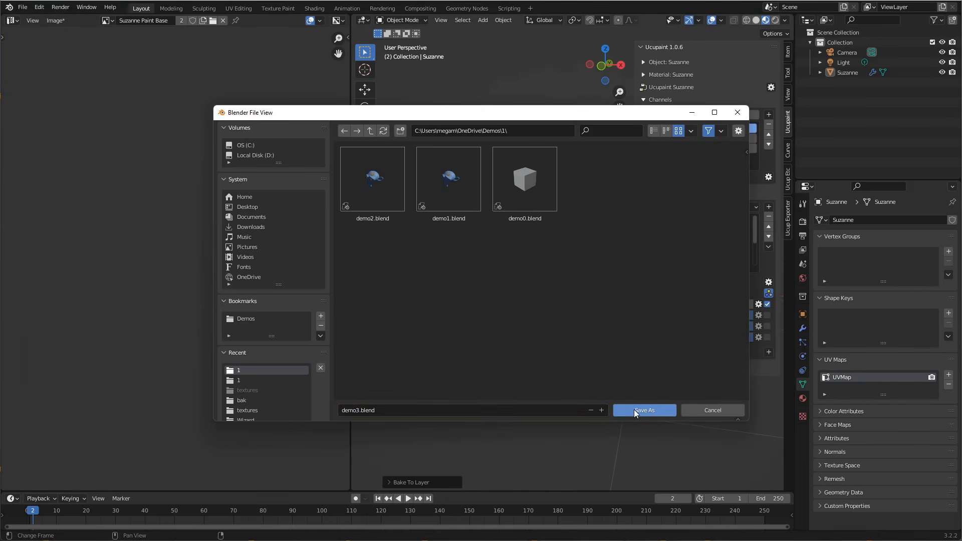
pyautogui.click(643, 410)
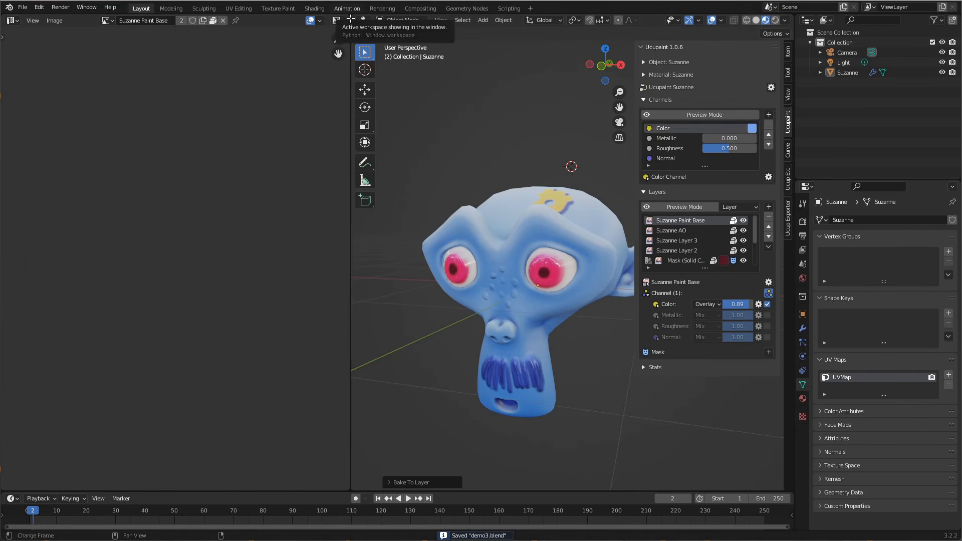
# Split the image editor area in two, turn the upper half into a Shader Editor and frame all its nodes
pyautogui.moveTo(348, 16); pyautogui.dragTo(245, 249)
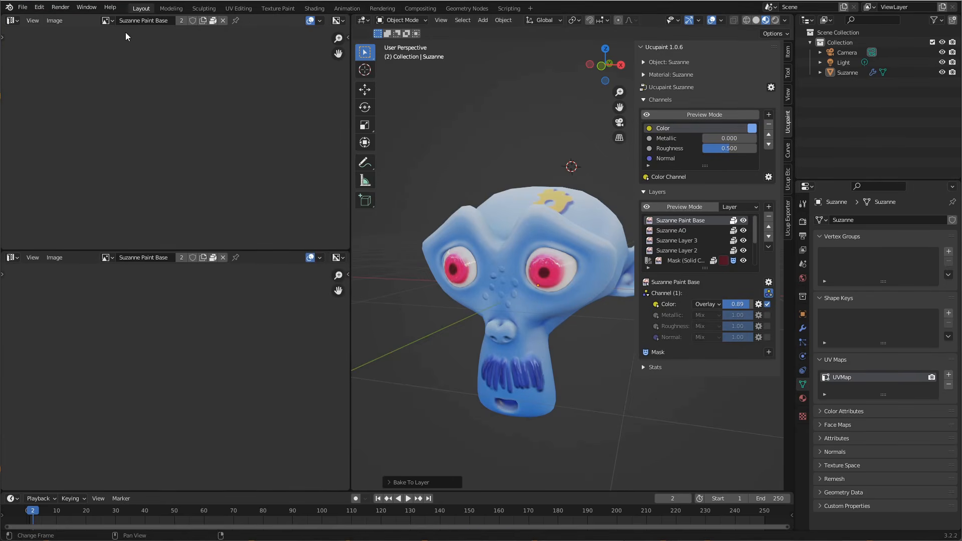
pyautogui.click(19, 23)
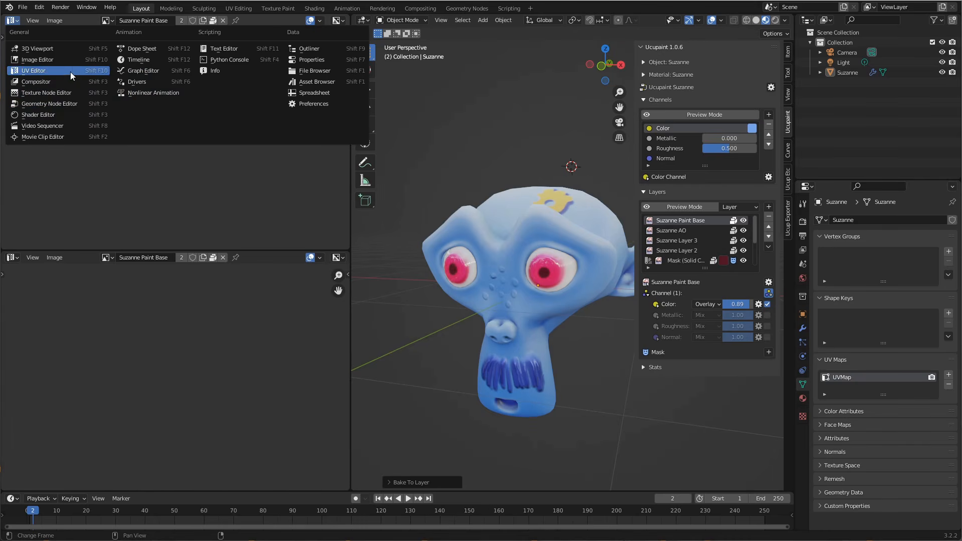
pyautogui.click(58, 115)
pyautogui.press('Home')
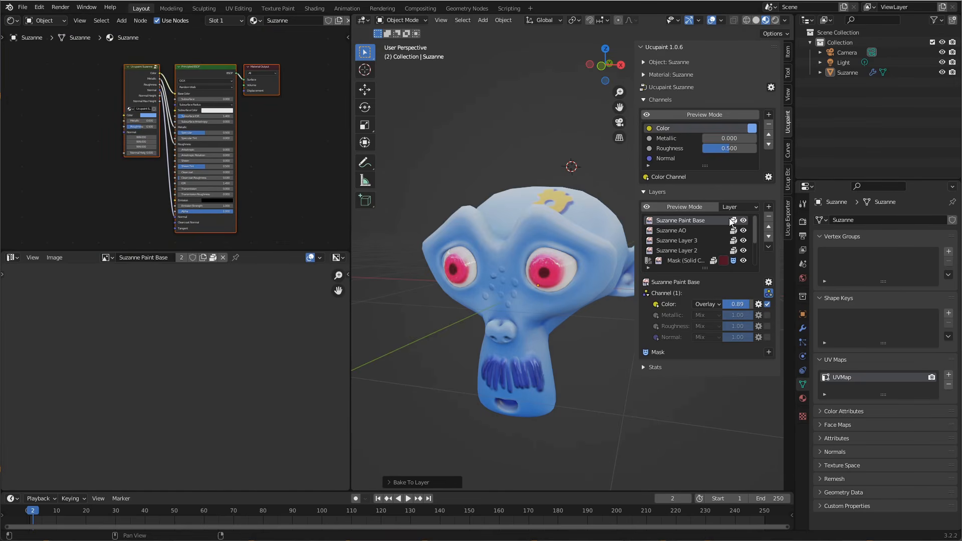
# Examine the node chain inside the Ucupaint Suzanne group, and return to its connections with the Principled BSDF
pyautogui.click(147, 99)
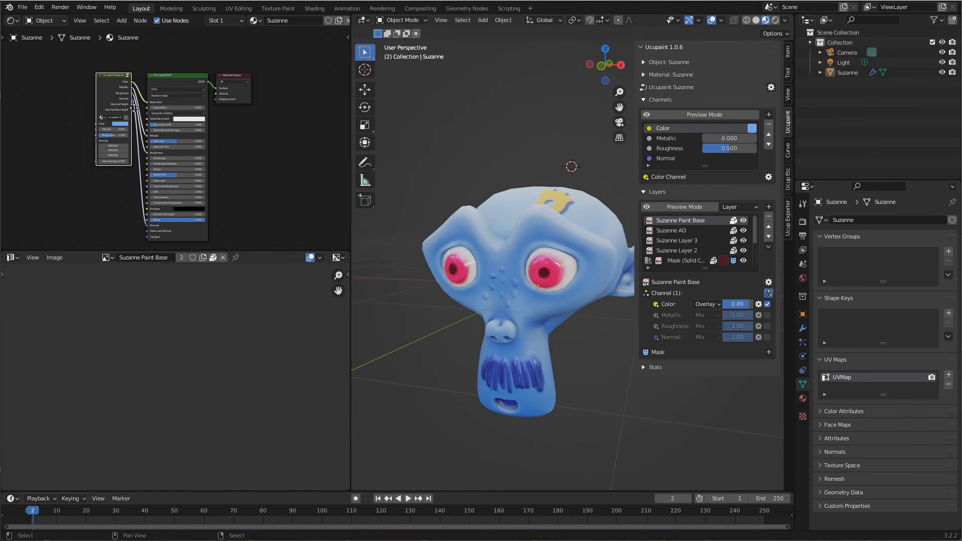
pyautogui.press('Tab')
pyautogui.scroll(-6, 211, 113)
pyautogui.moveTo(210, 113); pyautogui.dragTo(119, 140, button='middle')
pyautogui.scroll(1, 163, 135)
pyautogui.scroll(4, 163, 135)
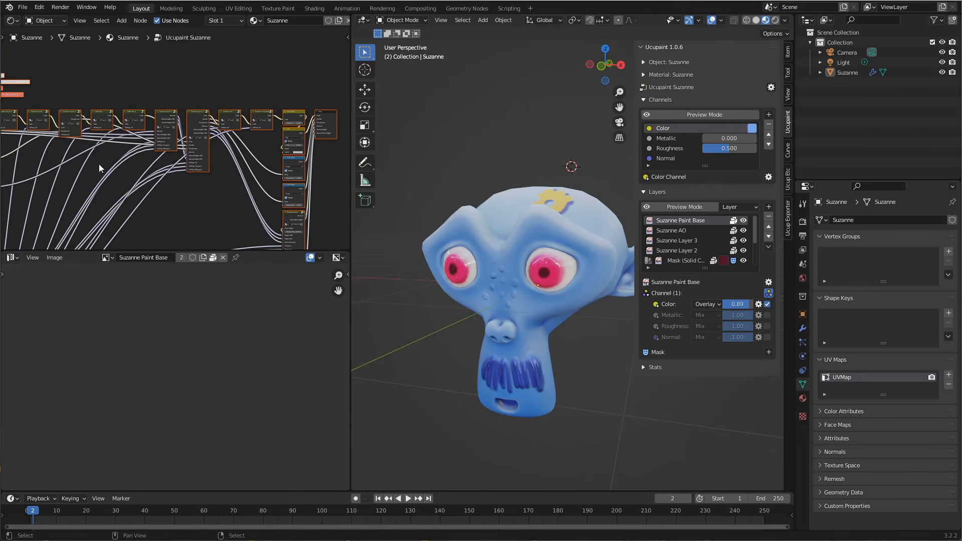
pyautogui.scroll(3, 90, 164)
pyautogui.moveTo(75, 164); pyautogui.dragTo(172, 140, button='middle')
pyautogui.moveTo(109, 152); pyautogui.dragTo(189, 148, button='middle')
pyautogui.scroll(2, 190, 148)
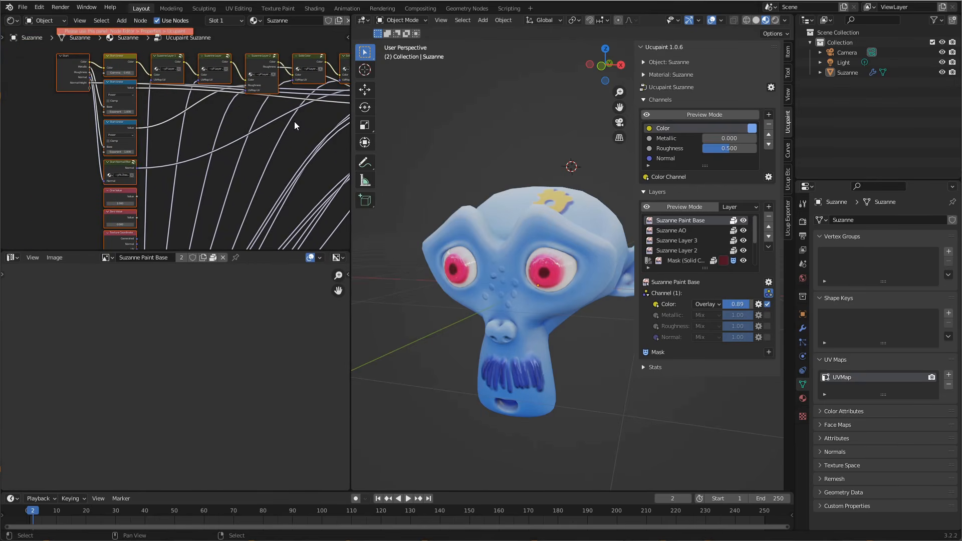
pyautogui.moveTo(294, 125); pyautogui.dragTo(201, 144, button='middle')
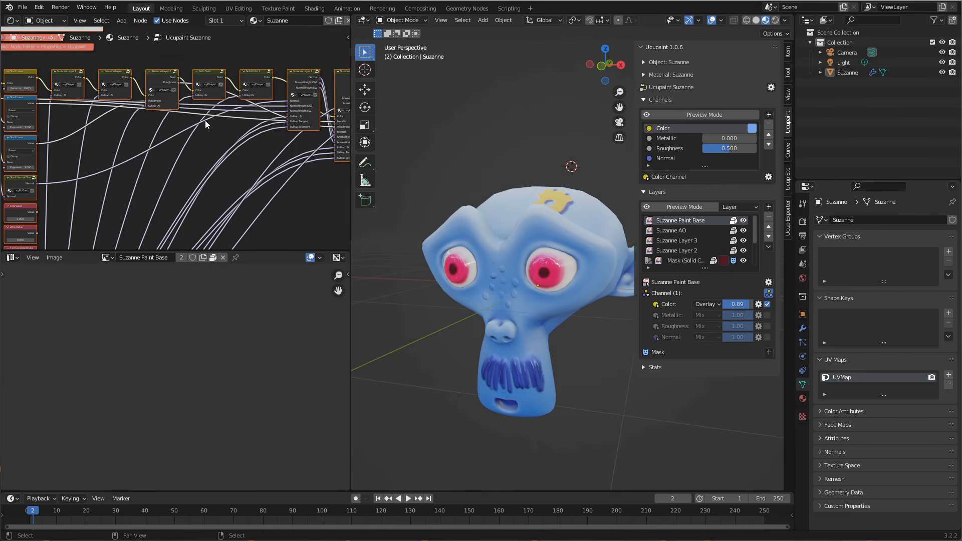
pyautogui.scroll(-2, 215, 139)
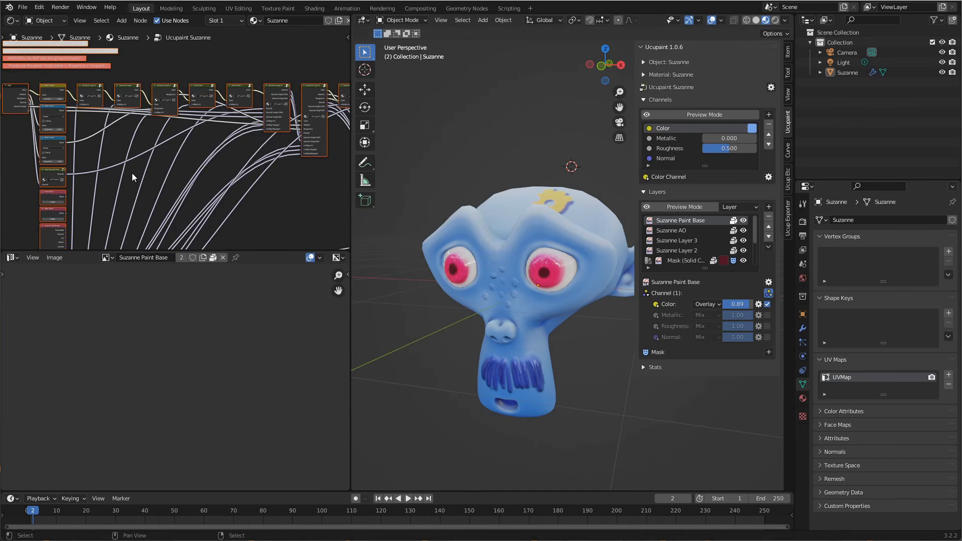
pyautogui.scroll(3, 131, 173)
pyautogui.moveTo(260, 158); pyautogui.dragTo(285, 169, button='middle')
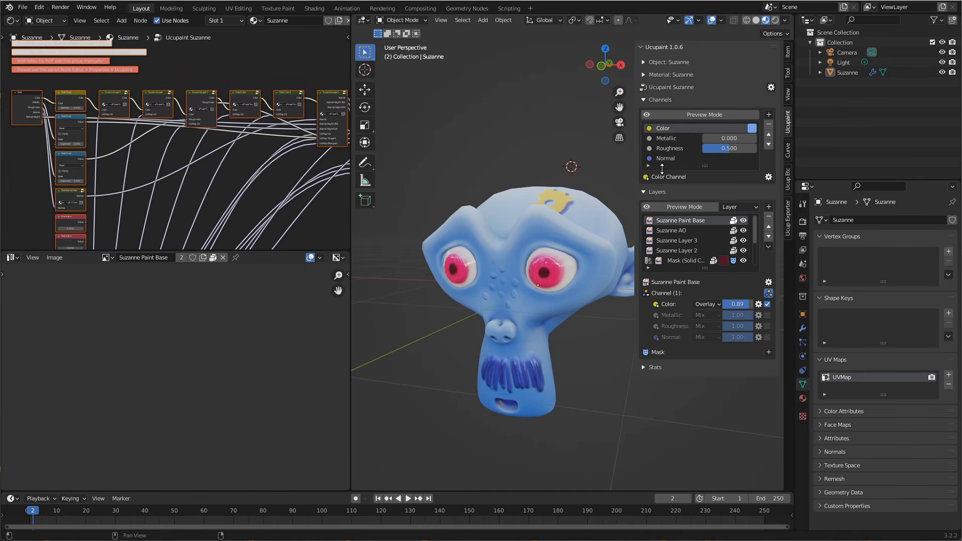
pyautogui.press('Tab')
pyautogui.scroll(2, 203, 143)
pyautogui.moveTo(167, 154); pyautogui.dragTo(217, 173, button='middle')
pyautogui.scroll(2, 202, 156)
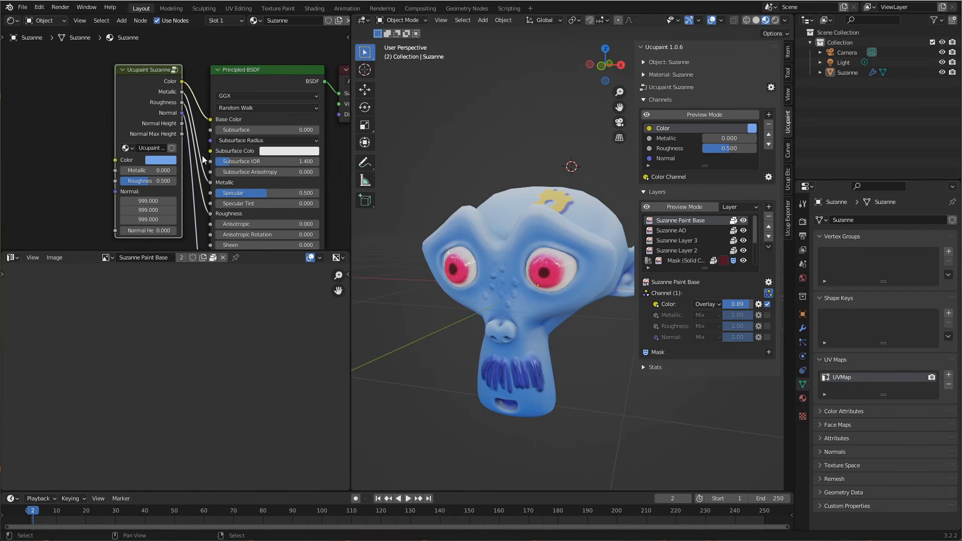
# Adjust the Color channel's base value to a sky blue, keeping the Metallic base value at 0
pyautogui.click(751, 129)
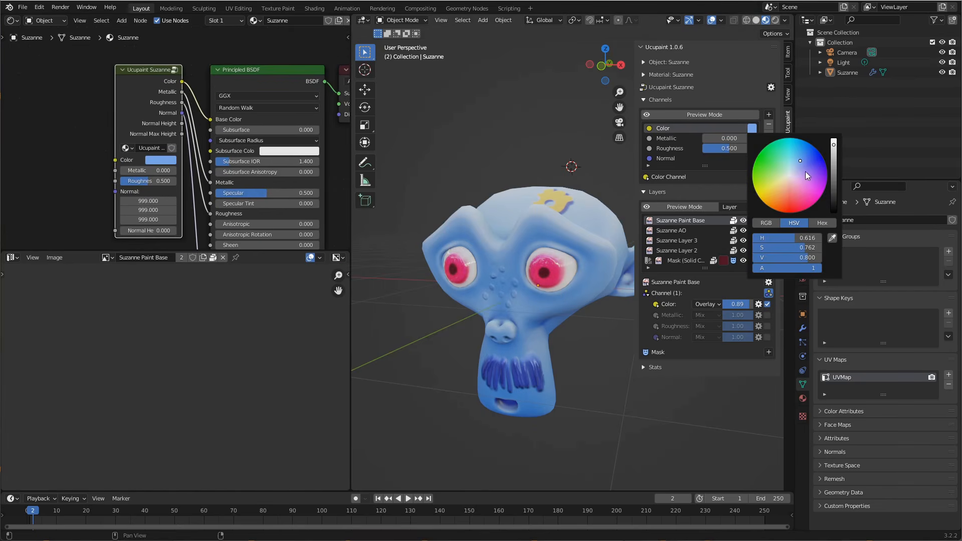
pyautogui.moveTo(794, 163)
pyautogui.mouseDown()
pyautogui.moveTo(786, 158)
pyautogui.moveTo(798, 175)
pyautogui.moveTo(802, 166)
pyautogui.mouseUp()
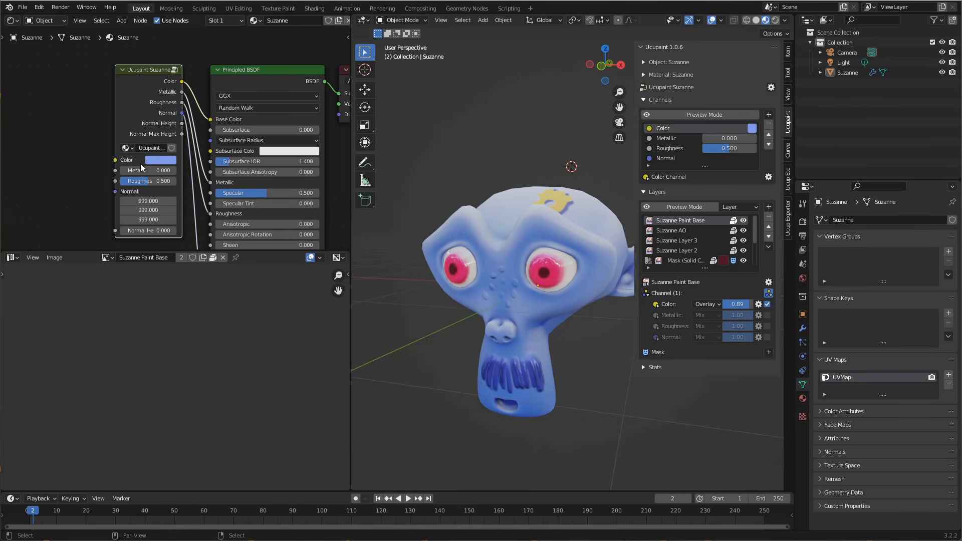
pyautogui.click(753, 129)
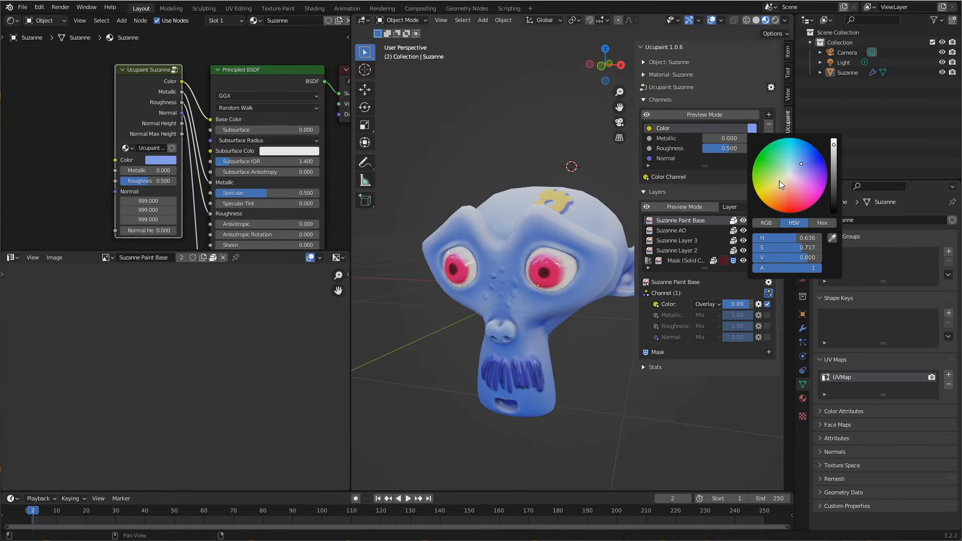
pyautogui.moveTo(779, 181)
pyautogui.mouseDown()
pyautogui.moveTo(805, 168)
pyautogui.moveTo(800, 157)
pyautogui.mouseUp()
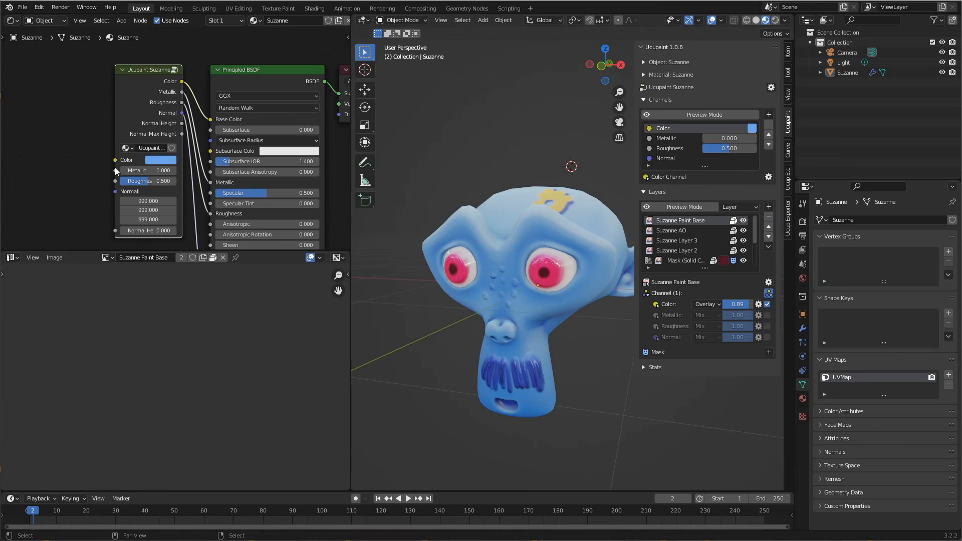
pyautogui.moveTo(726, 138)
pyautogui.mouseDown()
pyautogui.moveTo(739, 138)
pyautogui.moveTo(702, 138)
pyautogui.mouseUp()
# Bake all Ucupaint channels to 1024 × 1024 images on UVMap with Use FXAA on and Force Use CPU off
pyautogui.click(771, 88)
pyautogui.click(772, 88)
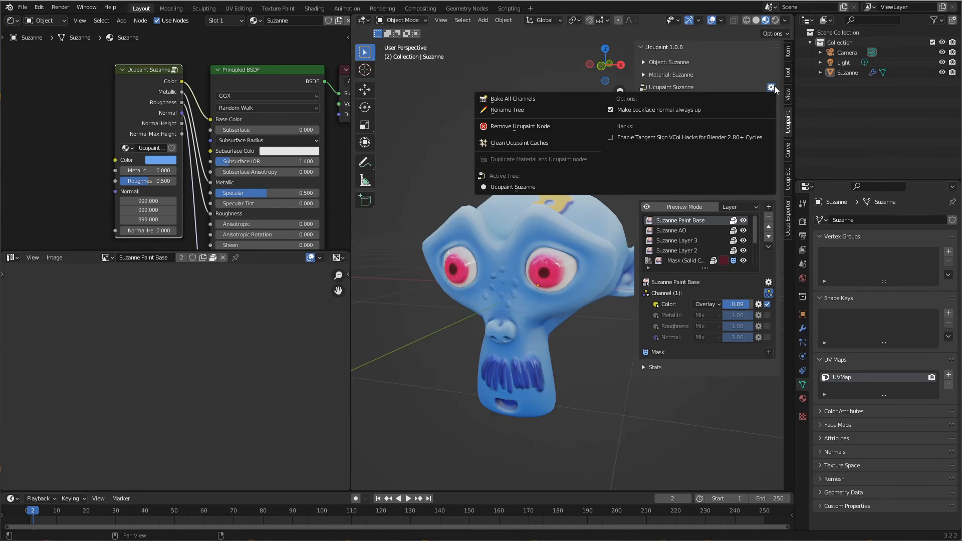
pyautogui.click(549, 100)
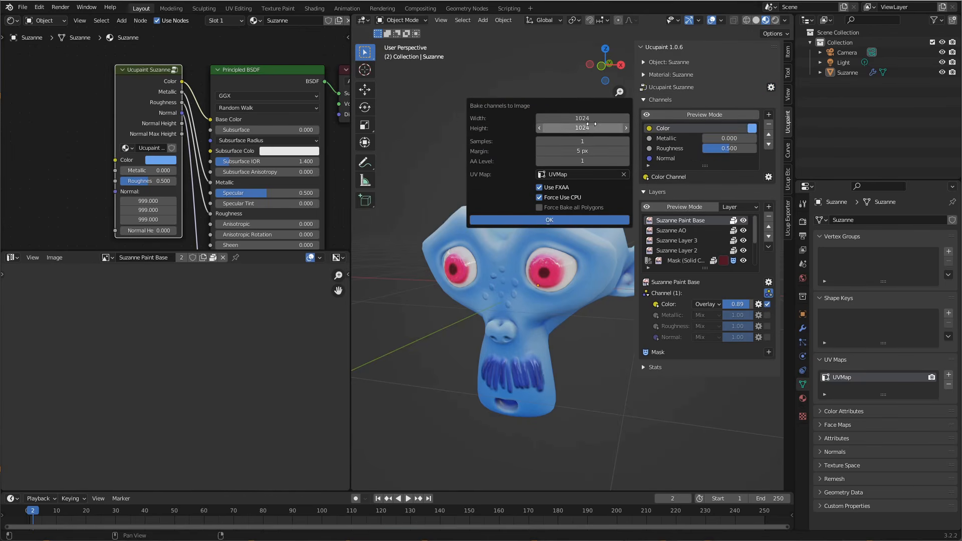
pyautogui.click(562, 198)
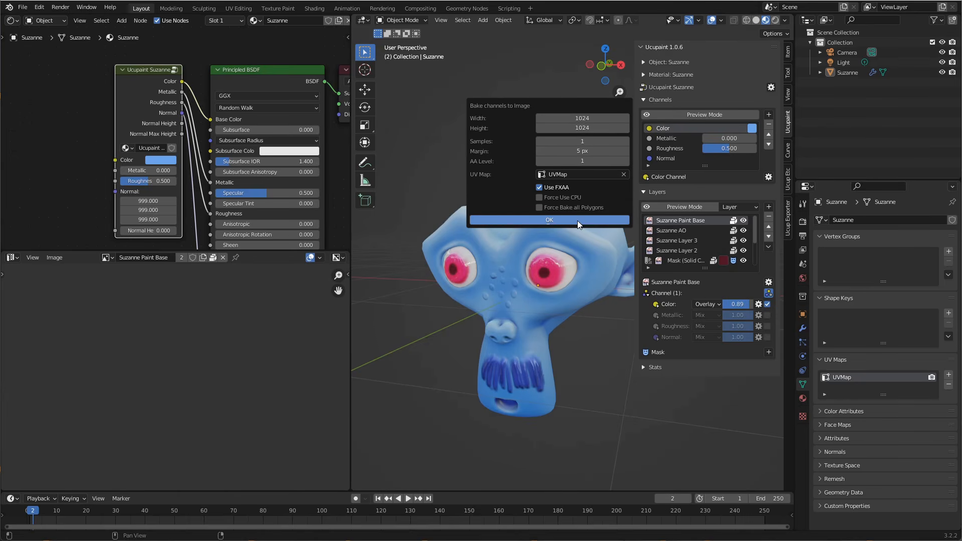
pyautogui.click(576, 221)
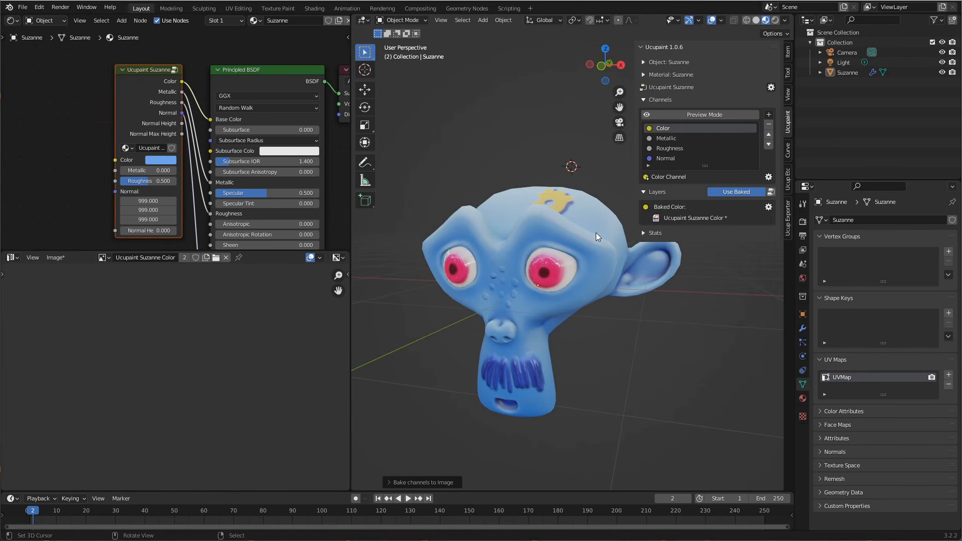
# Examine the baked Color, Metallic, Roughness and Normal maps one by one in the image editor
pyautogui.moveTo(273, 361); pyautogui.dragTo(167, 441, button='middle')
pyautogui.scroll(3, 200, 385)
pyautogui.moveTo(200, 384); pyautogui.dragTo(136, 482, button='middle')
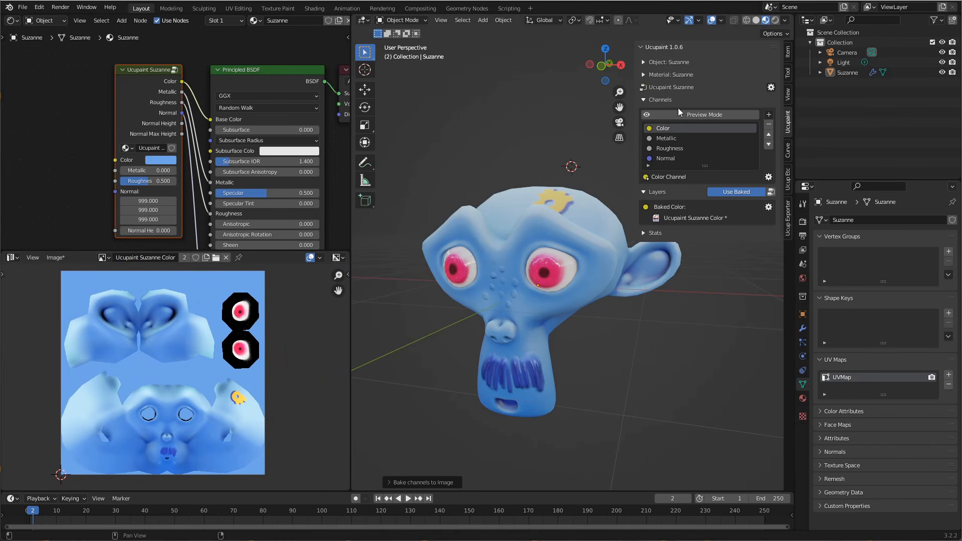
pyautogui.click(669, 138)
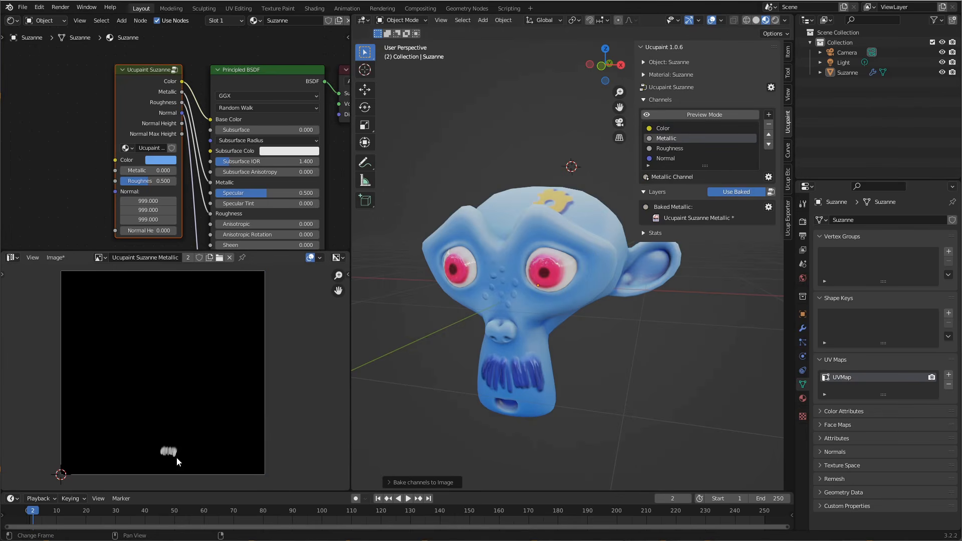
pyautogui.scroll(3, 176, 457)
pyautogui.scroll(-1, 185, 463)
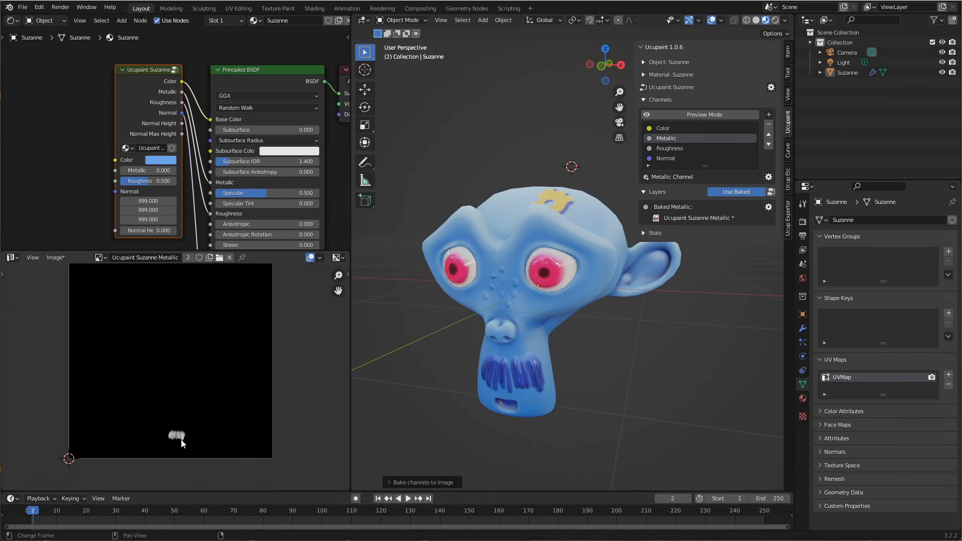
pyautogui.click(683, 147)
pyautogui.moveTo(269, 325); pyautogui.dragTo(267, 330, button='middle')
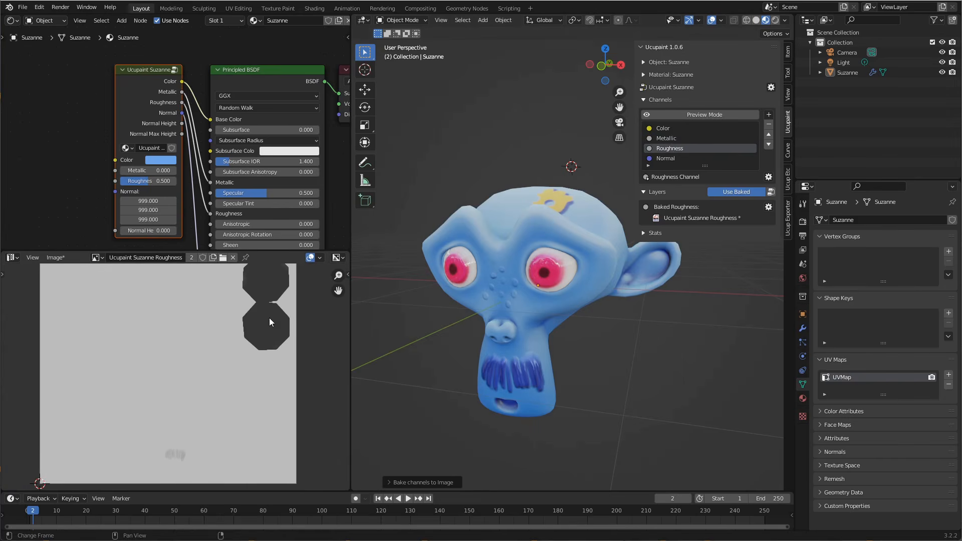
pyautogui.click(685, 158)
pyautogui.scroll(-2, 204, 394)
pyautogui.scroll(4, 205, 394)
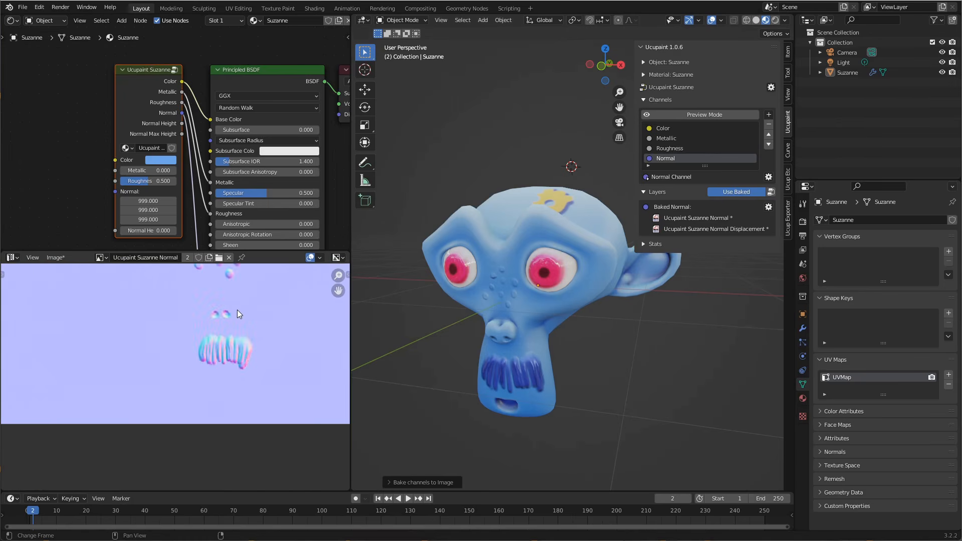
pyautogui.scroll(-5, 236, 309)
pyautogui.scroll(3, 218, 395)
pyautogui.click(673, 129)
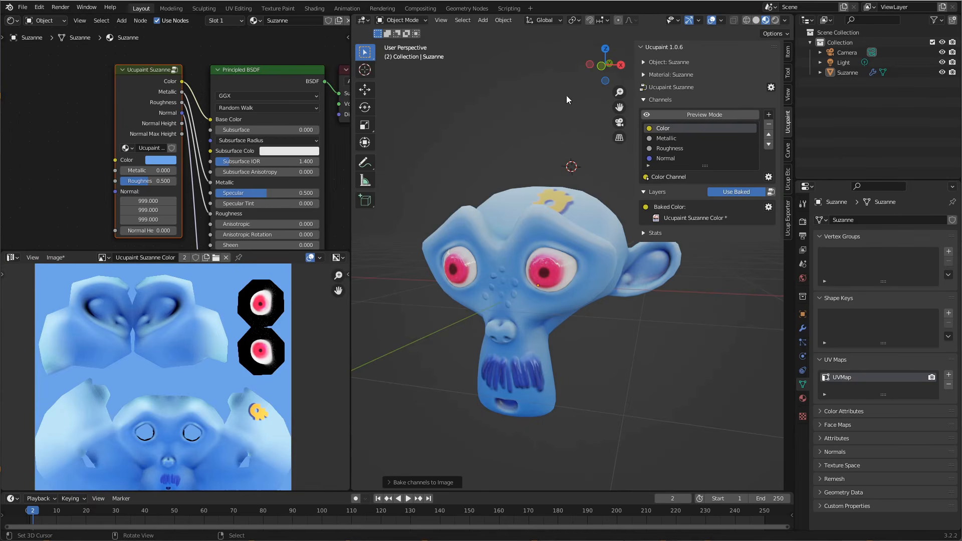
# Turn off the baked textures to check the editable Layer 2 and Paint Base layers, and return to the baked result
pyautogui.click(743, 193)
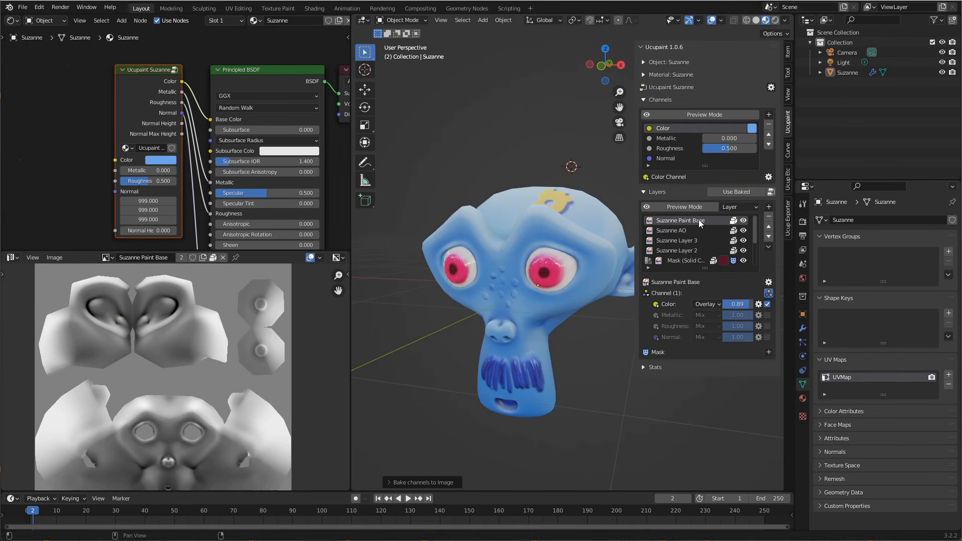
pyautogui.click(691, 250)
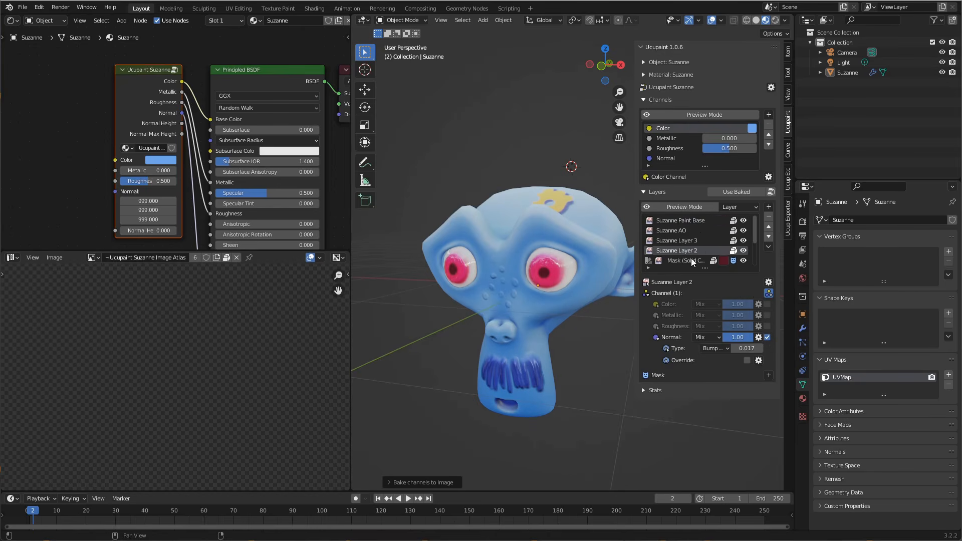
pyautogui.click(706, 222)
pyautogui.click(771, 86)
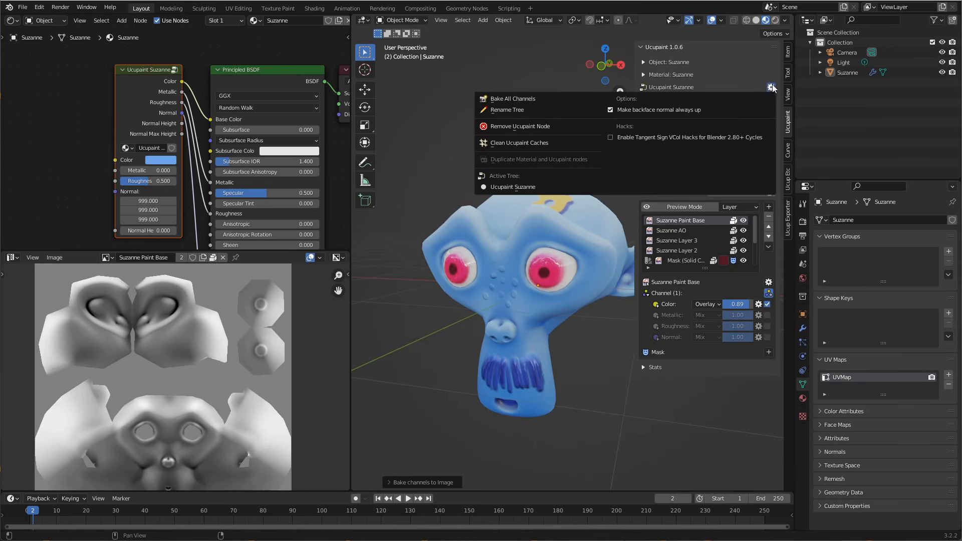
pyautogui.click(534, 98)
pyautogui.click(748, 193)
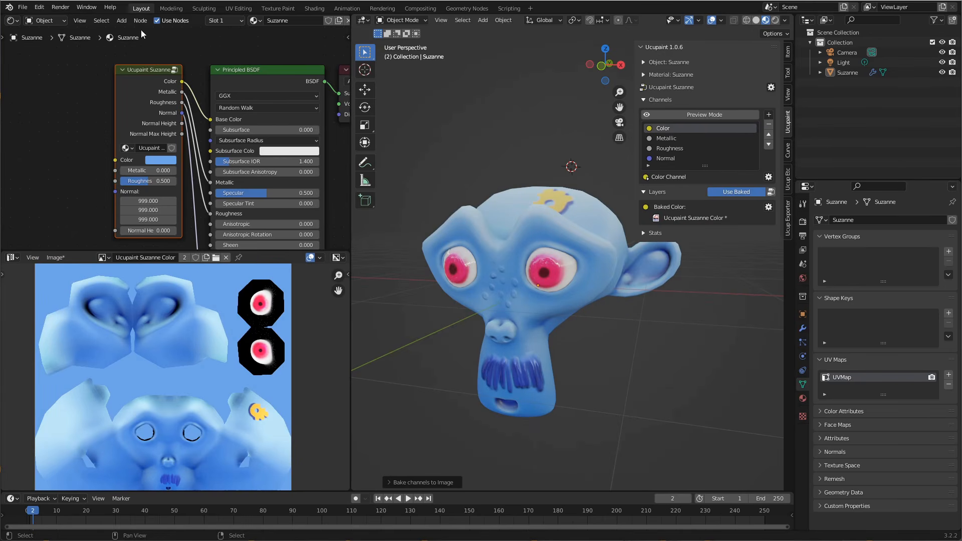
# Save the project as a new incremented file, demo4.blend, in the same folder
pyautogui.click(22, 7)
pyautogui.click(70, 83)
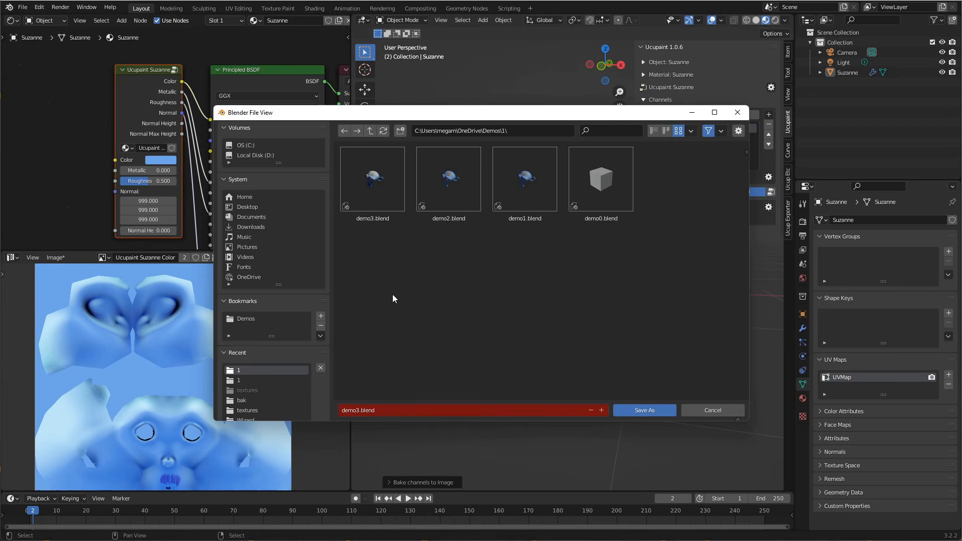
pyautogui.click(603, 409)
pyautogui.click(629, 408)
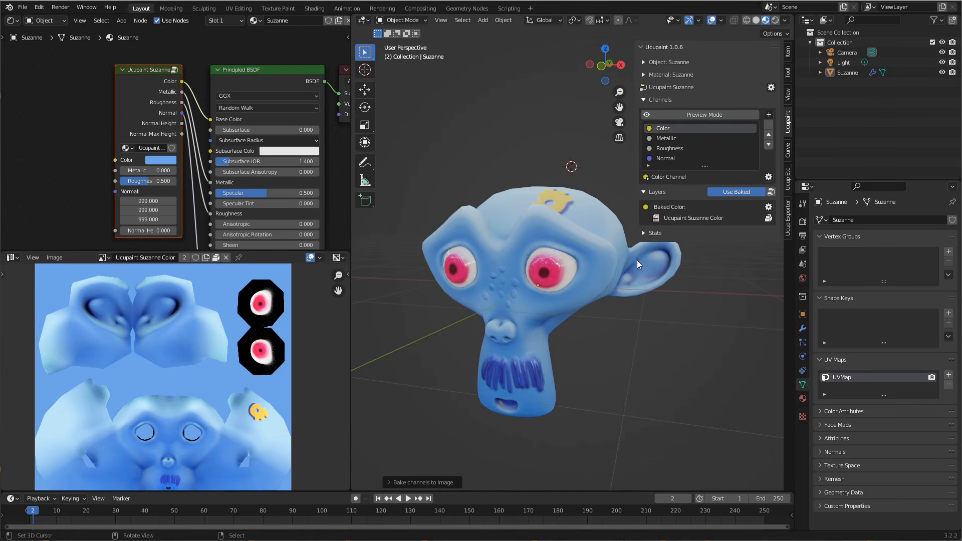
# Save all baked images into a new folder named textures and check the exported PNG files there
pyautogui.click(767, 207)
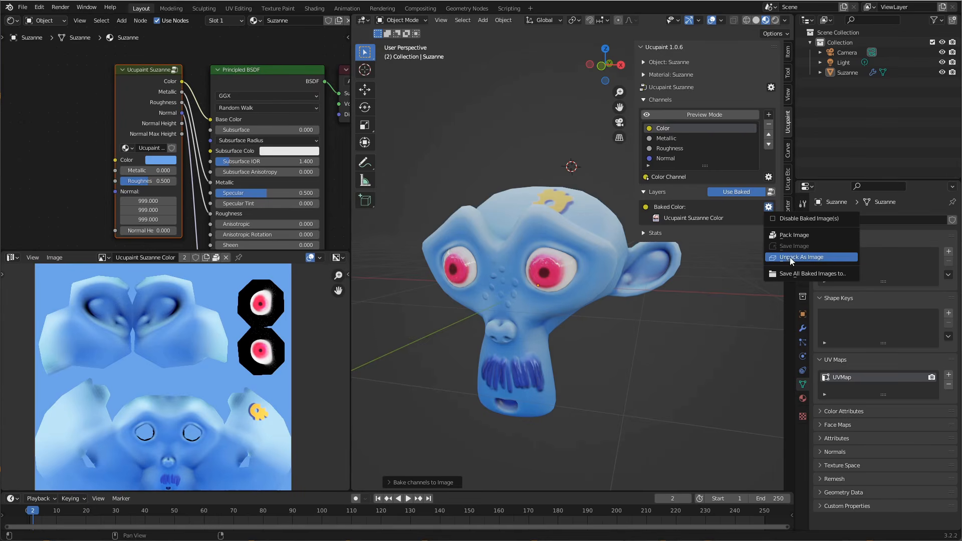
pyautogui.click(768, 207)
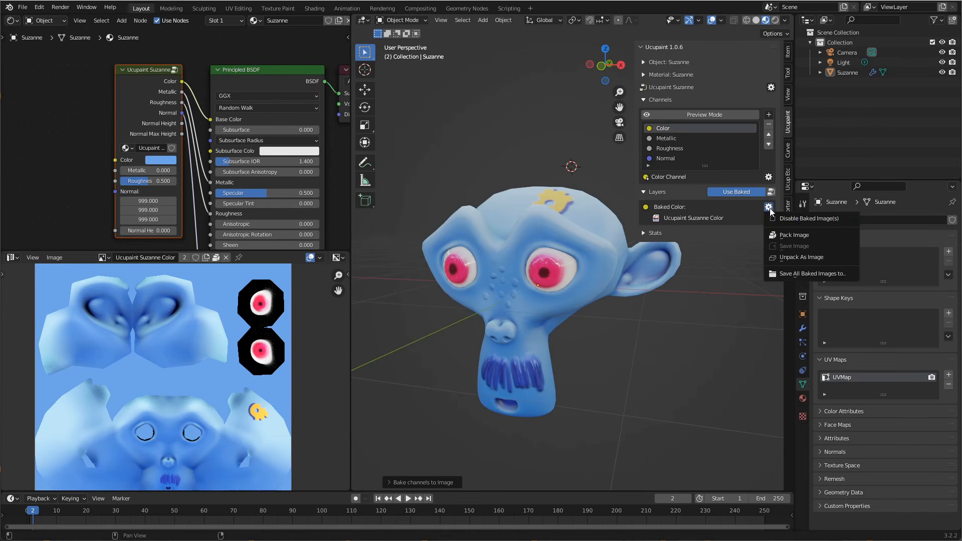
pyautogui.click(801, 274)
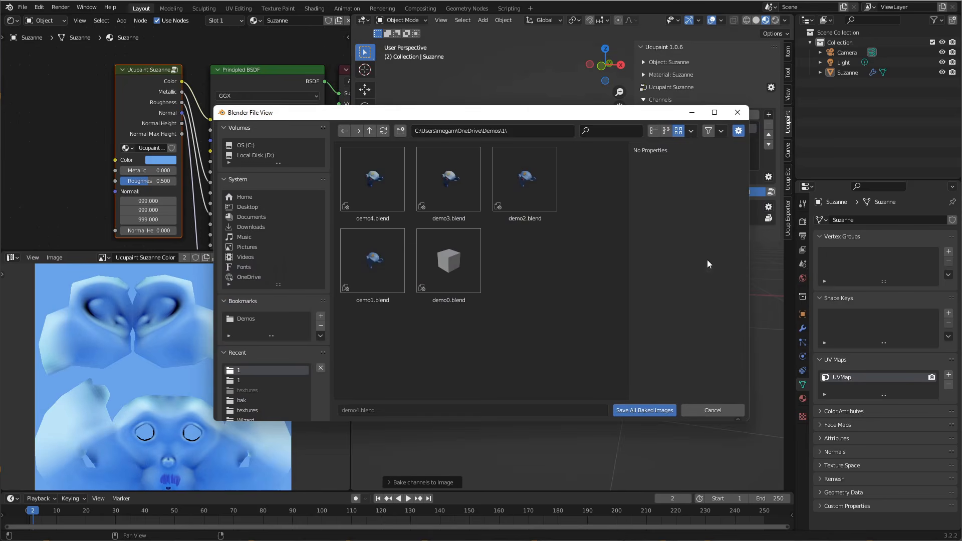
pyautogui.click(401, 131)
pyautogui.write('text')
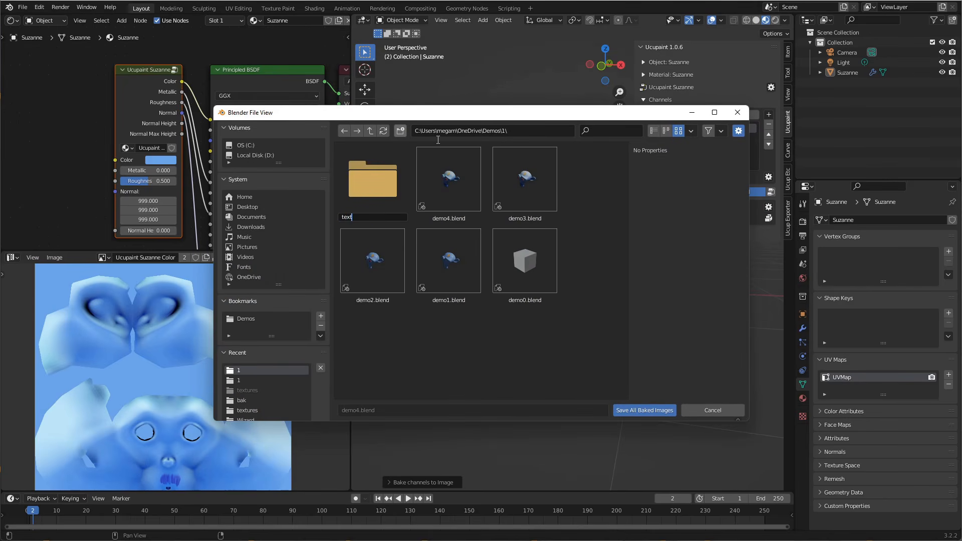
pyautogui.write('ures')
pyautogui.press('Return')
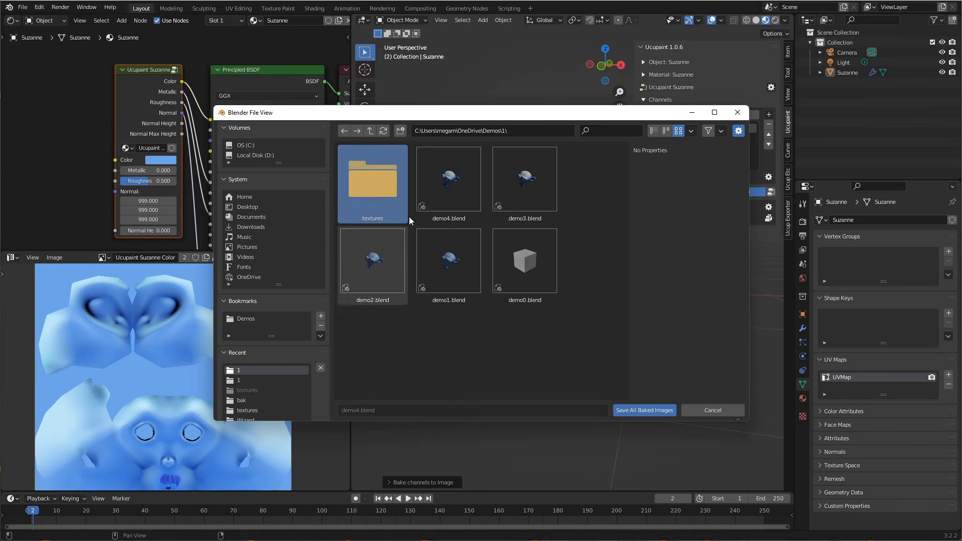
pyautogui.doubleClick(392, 200)
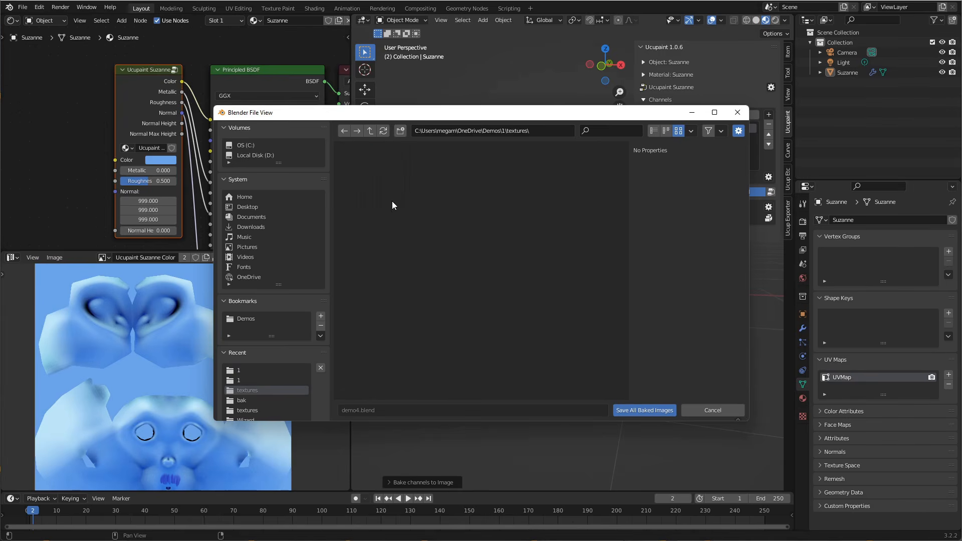
pyautogui.click(658, 410)
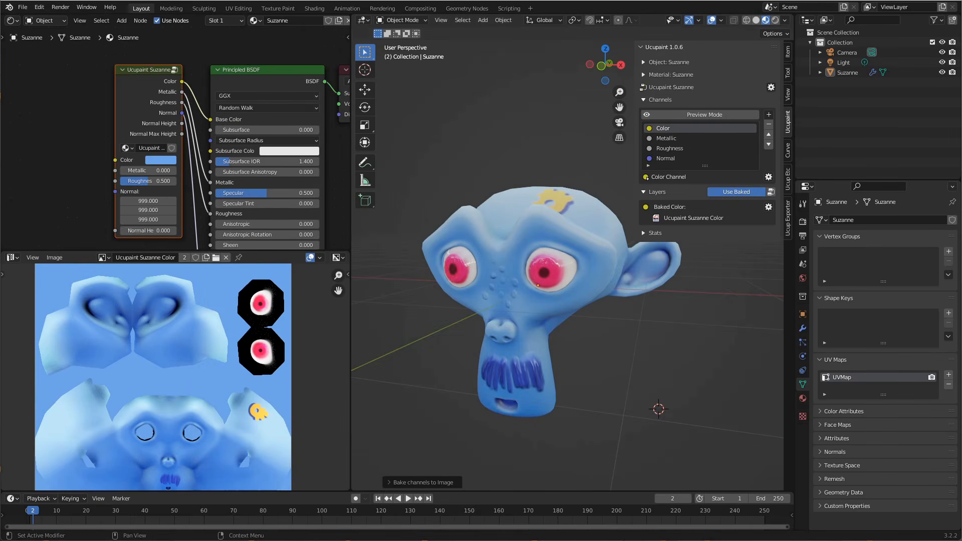
pyautogui.moveTo(961, 310); pyautogui.dragTo(522, 93)
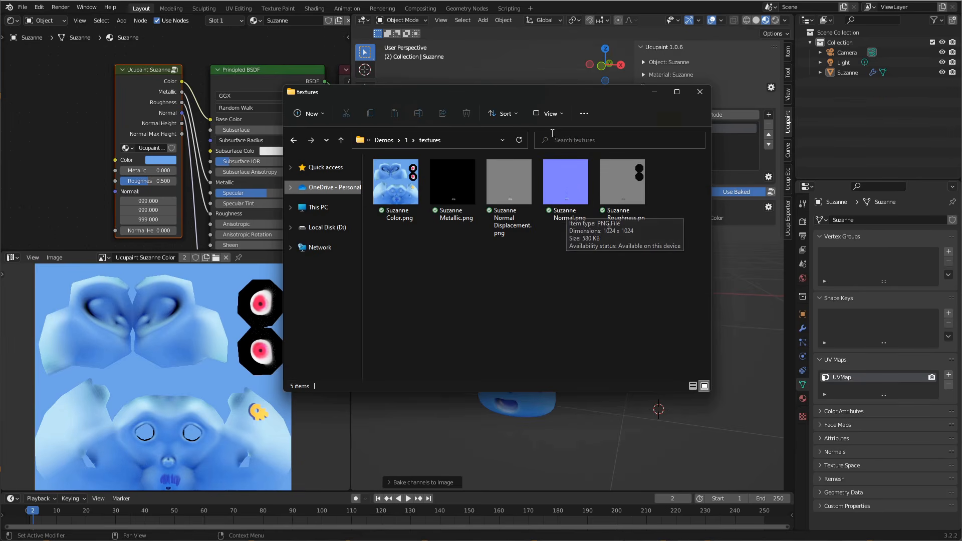
pyautogui.moveTo(563, 92); pyautogui.dragTo(961, 261)
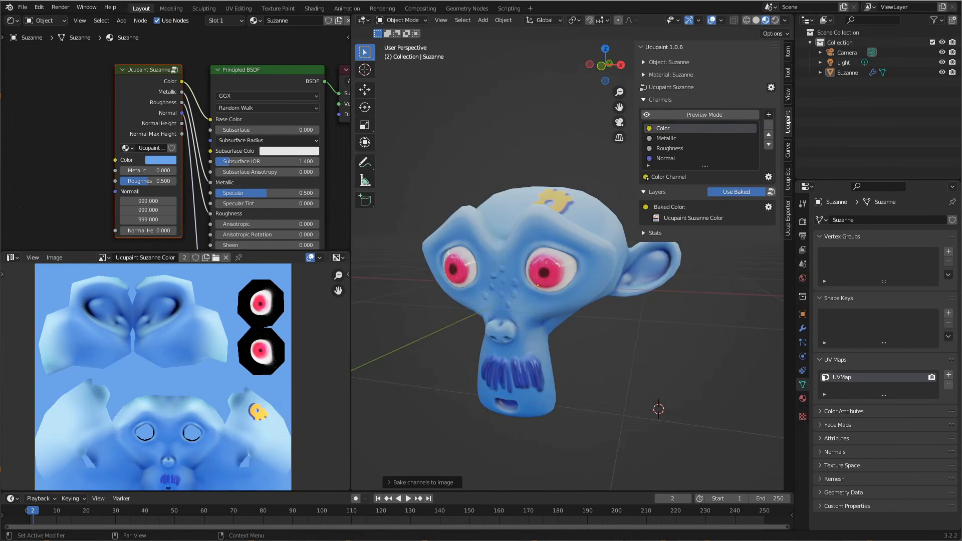
# Examine the layer nodes and baked image nodes inside the Ucupaint Suzanne node group, and return to the material's main node tree
pyautogui.click(133, 107)
pyautogui.press('Tab')
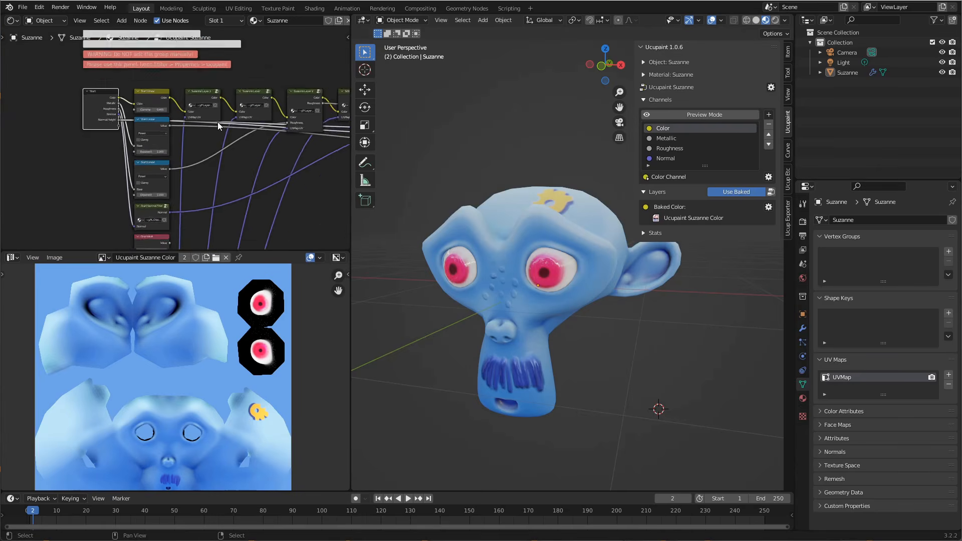
pyautogui.moveTo(285, 135); pyautogui.dragTo(82, 135, button='middle')
pyautogui.scroll(12, 153, 144)
pyautogui.moveTo(156, 161); pyautogui.dragTo(177, 110, button='middle')
pyautogui.scroll(-5, 174, 146)
pyautogui.moveTo(173, 145); pyautogui.dragTo(179, 107, button='middle')
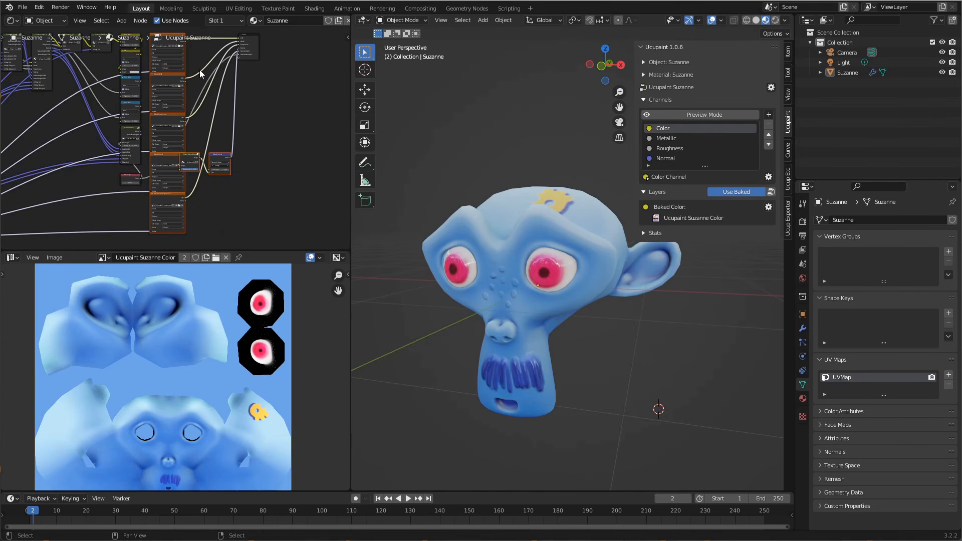
pyautogui.moveTo(213, 136); pyautogui.dragTo(185, 129, button='middle')
pyautogui.scroll(2, 192, 170)
pyautogui.scroll(-5, 191, 171)
pyautogui.press('Tab')
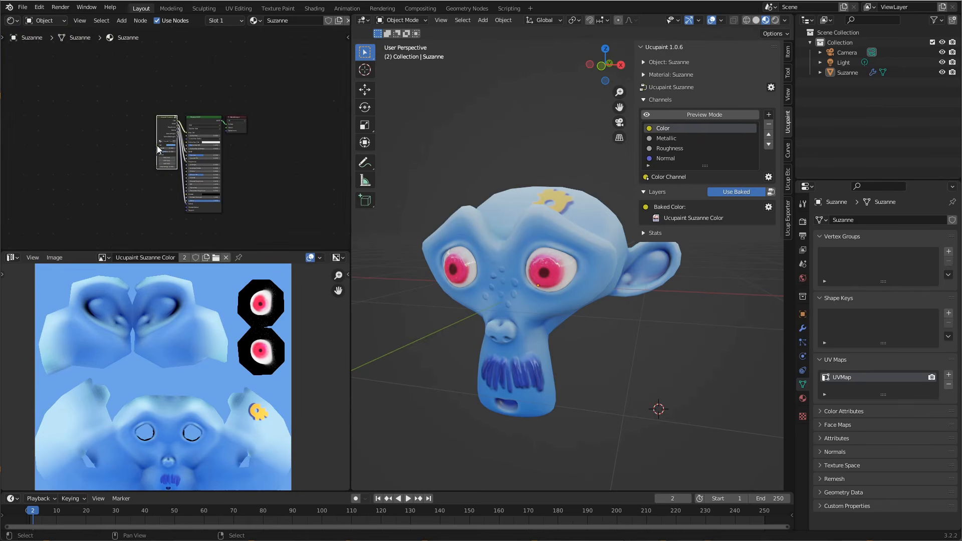
# Place the baked texture nodes outside the Ucupaint group, wired directly to the Principled BSDF
pyautogui.scroll(4, 171, 124)
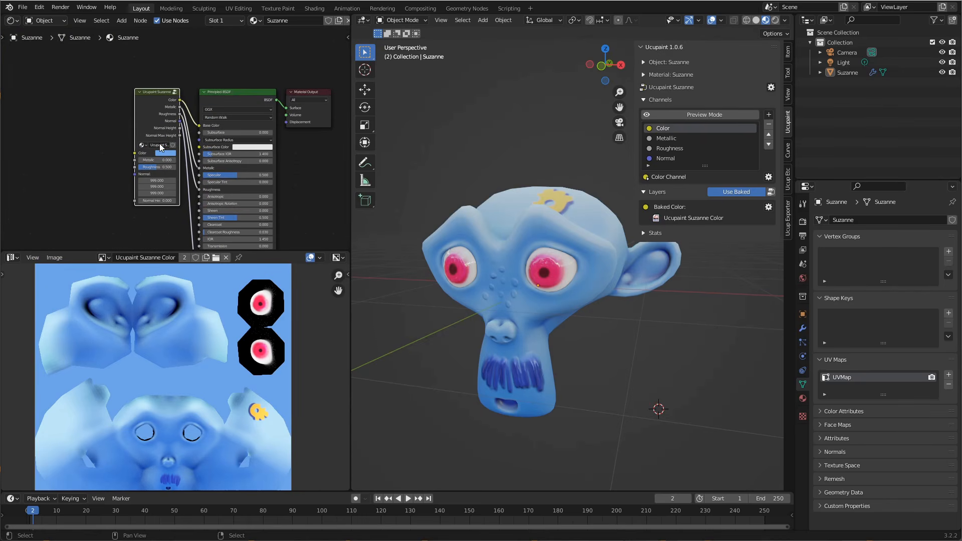
pyautogui.click(770, 192)
pyautogui.scroll(-3, 175, 120)
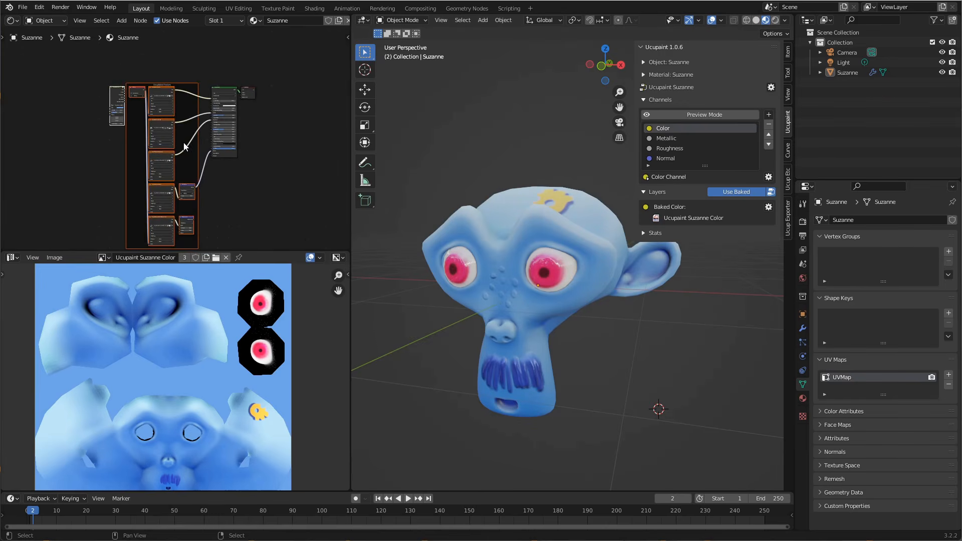
# Examine the framed baked texture nodes and their links to the Principled BSDF beside the Ucupaint group node
pyautogui.scroll(1, 184, 144)
pyautogui.scroll(-5, 176, 138)
pyautogui.moveTo(165, 144); pyautogui.dragTo(165, 126, button='middle')
pyautogui.scroll(8, 176, 133)
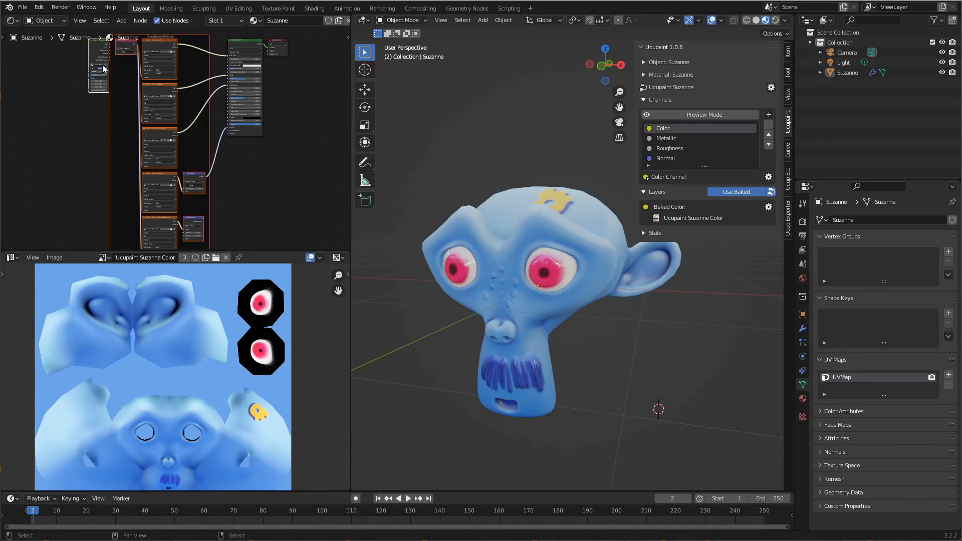
pyautogui.scroll(-1, 172, 108)
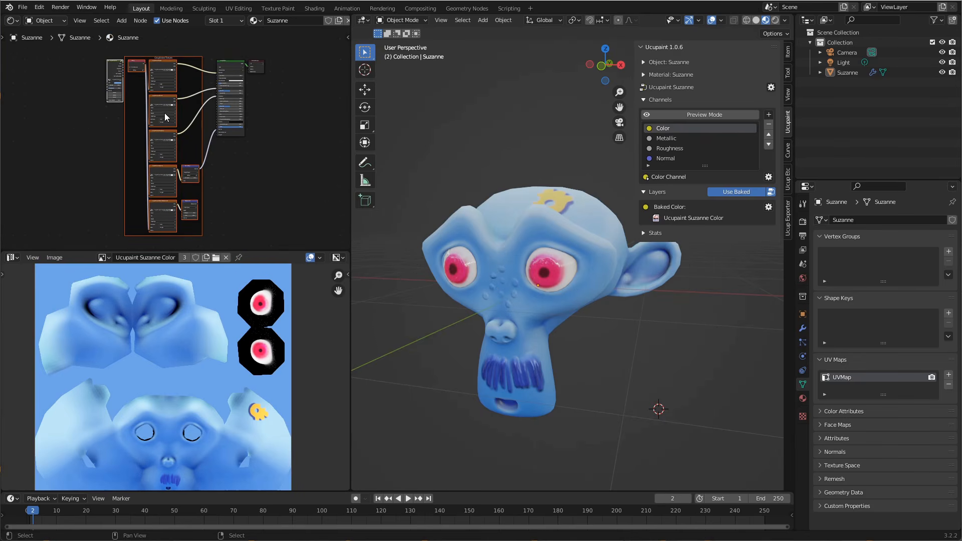
pyautogui.scroll(1, 156, 118)
pyautogui.moveTo(155, 119); pyautogui.dragTo(167, 103, button='middle')
pyautogui.scroll(-1, 167, 103)
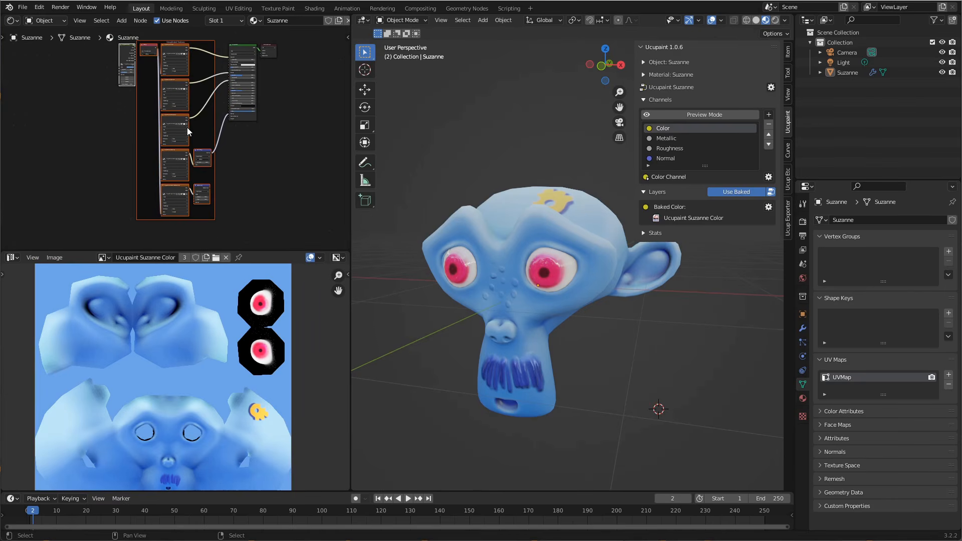
pyautogui.scroll(1, 188, 127)
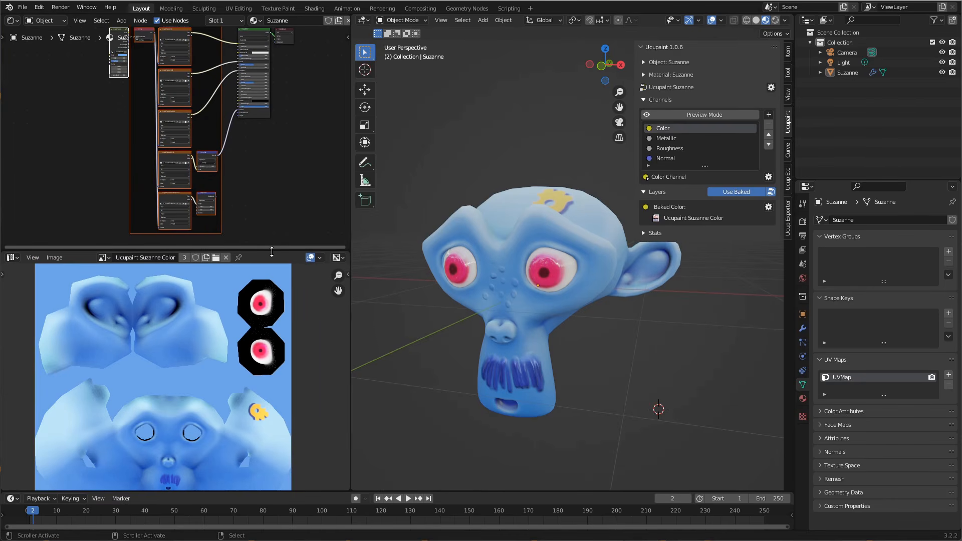
pyautogui.scroll(-1, 221, 170)
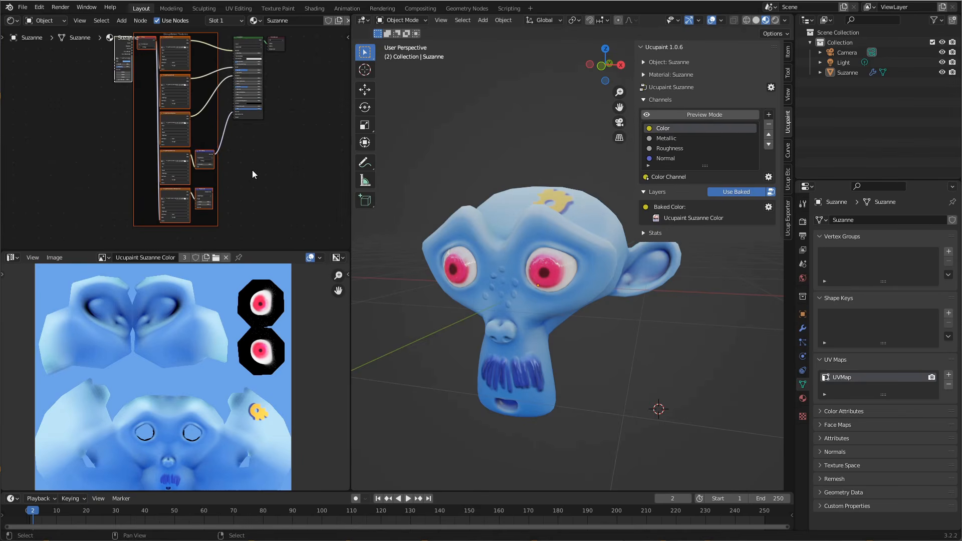
pyautogui.moveTo(187, 121); pyautogui.dragTo(191, 133, button='middle')
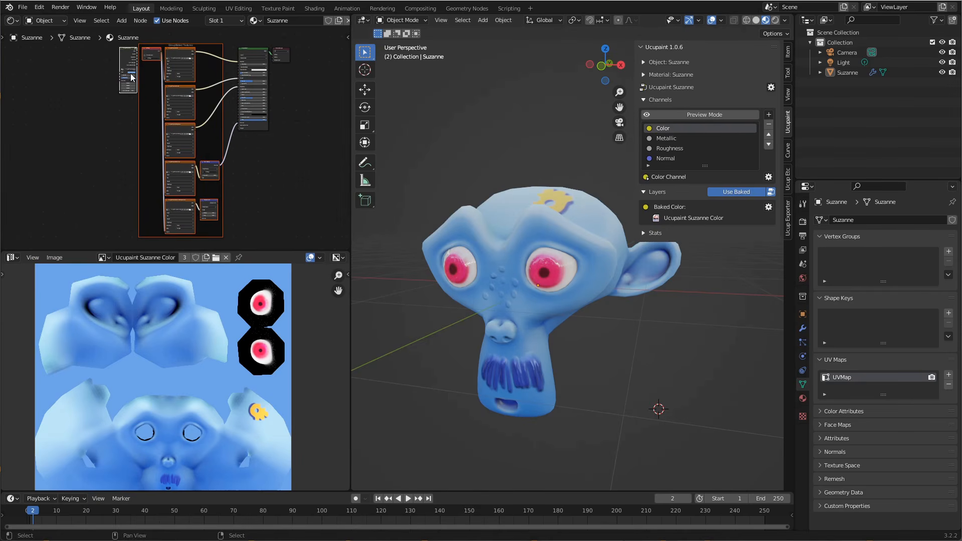
# Delete the Ucupaint Suzanne group node directly, check the list of stored images, and undo the deletion
pyautogui.scroll(4, 141, 86)
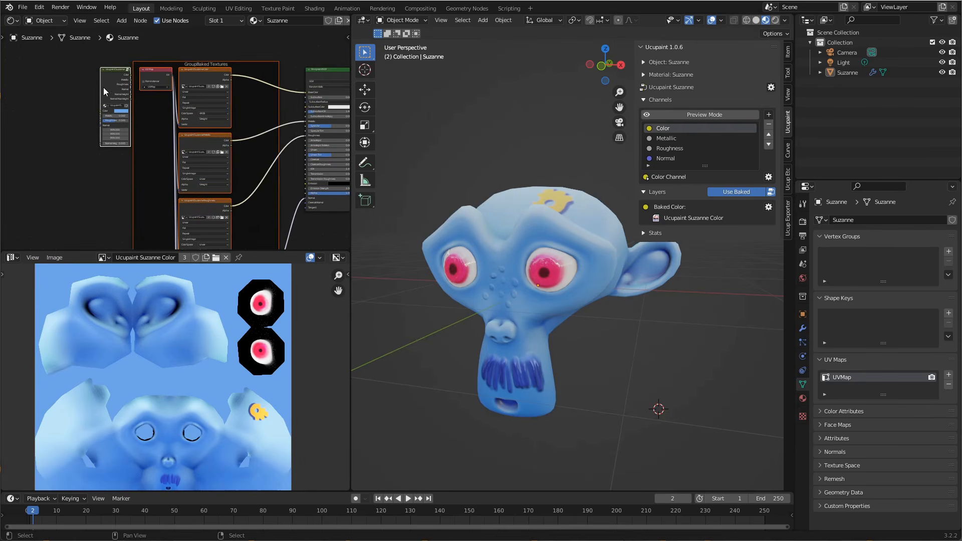
pyautogui.press('x')
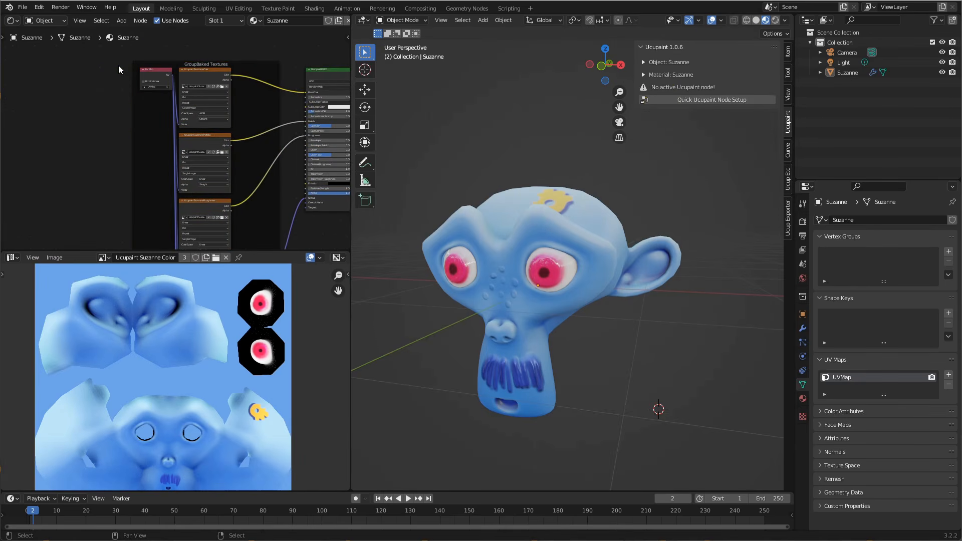
pyautogui.click(103, 257)
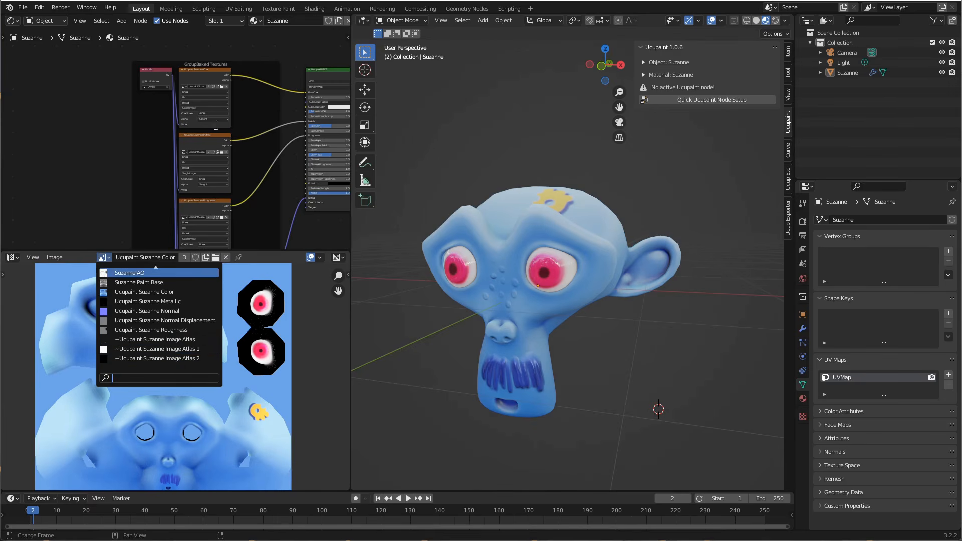
pyautogui.click(152, 137)
pyautogui.hotkey('ctrl', 'z')
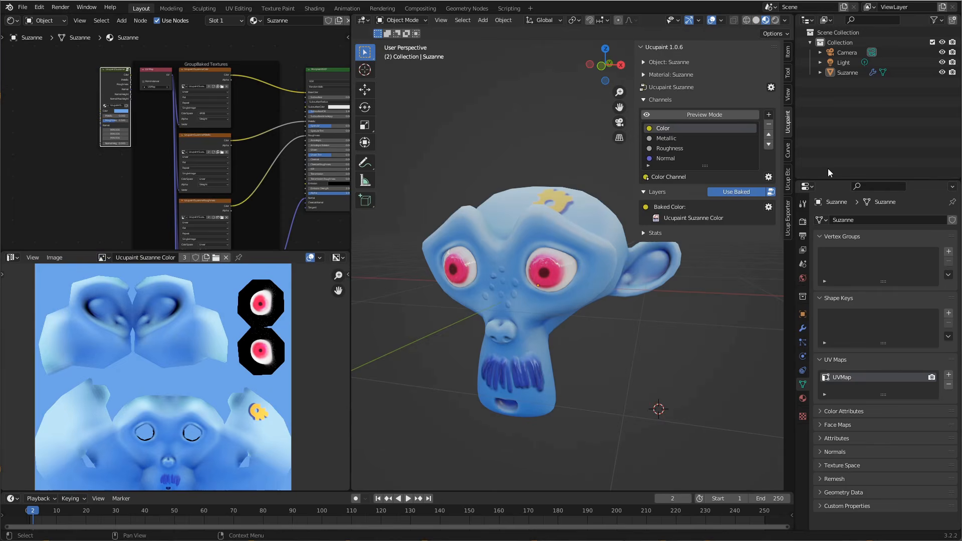
# Remove the Ucupaint node with the add-on's own removal command and check which images are still stored in the file
pyautogui.click(771, 87)
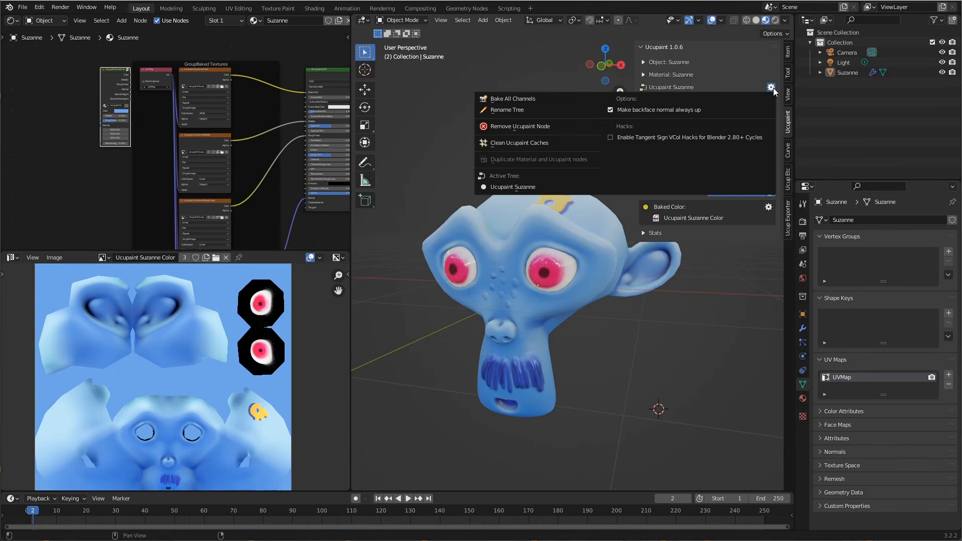
pyautogui.click(521, 128)
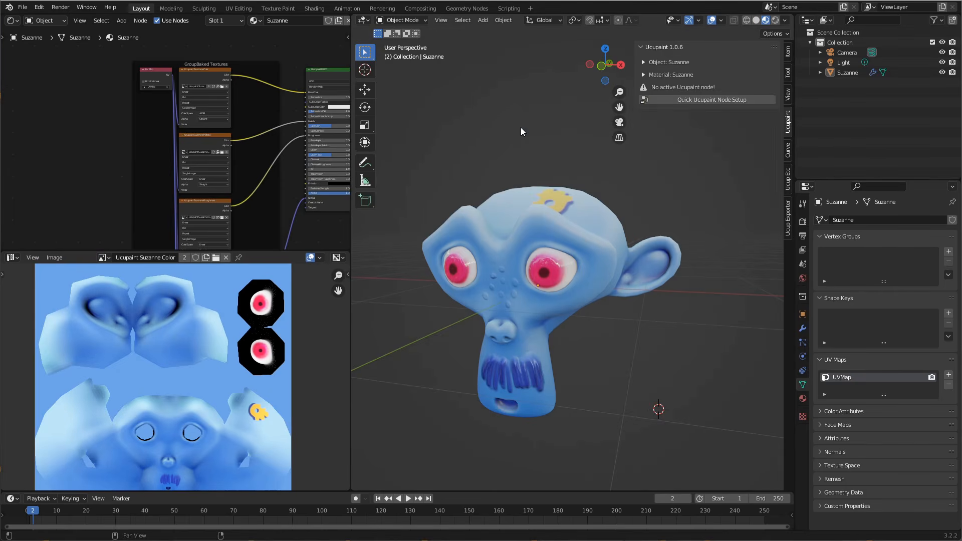
pyautogui.click(103, 257)
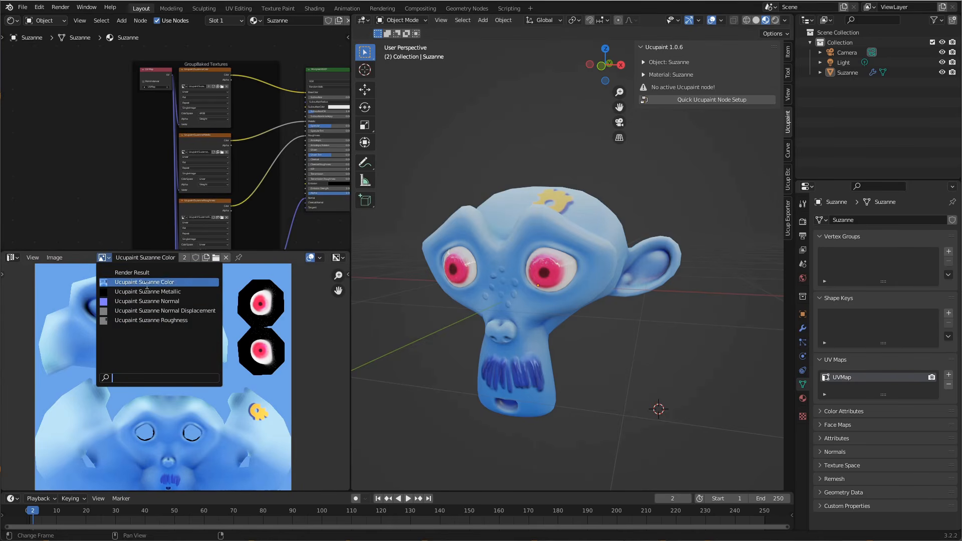
pyautogui.click(272, 318)
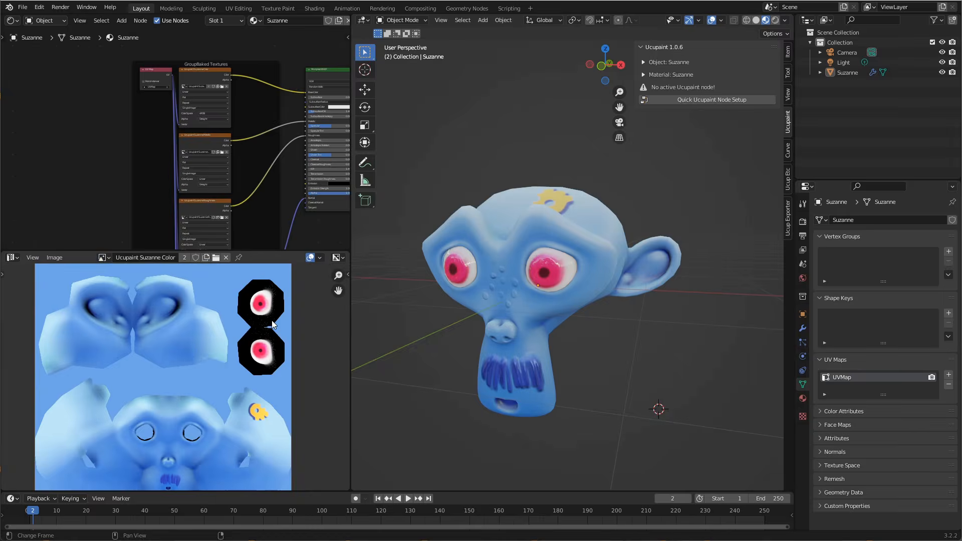